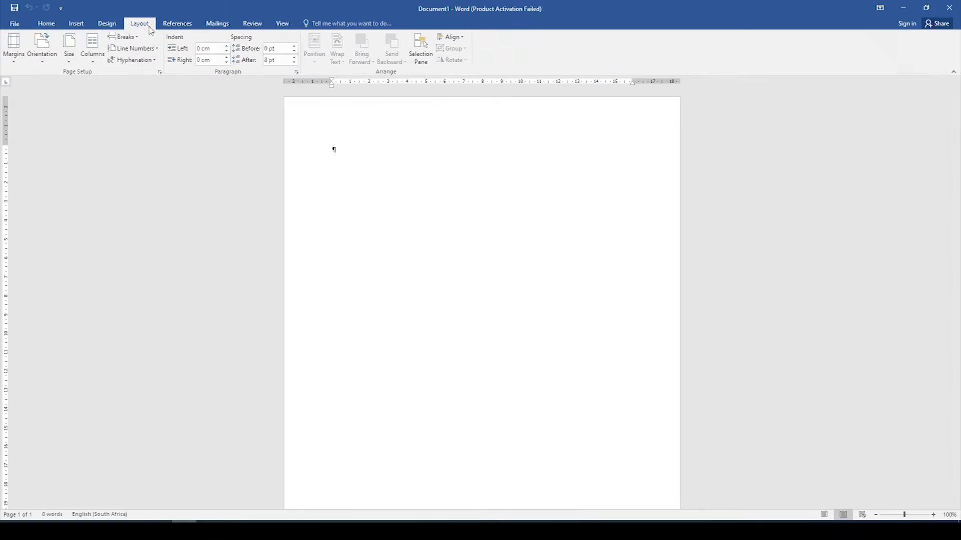
Step: Open Custom Margins and confirm the default page margins
left_click(11, 62)
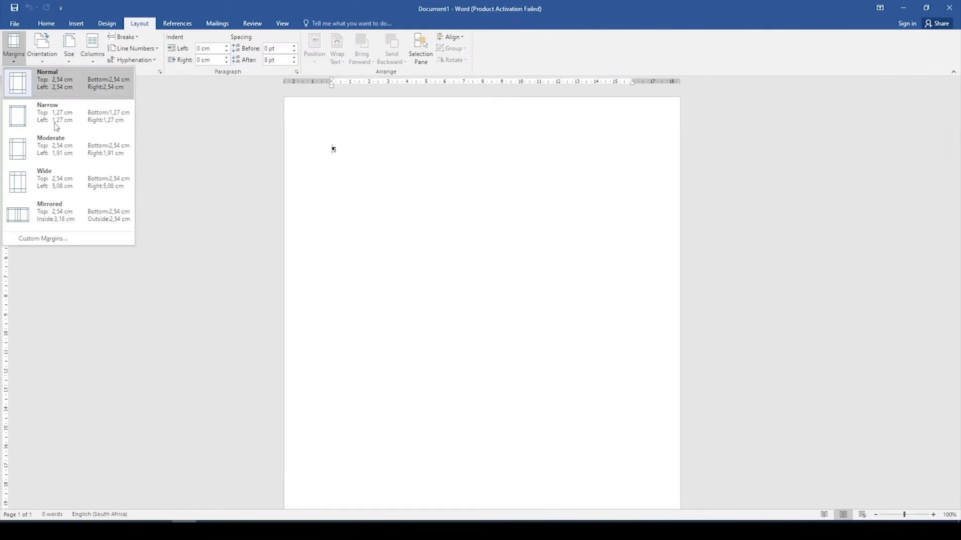
left_click(52, 238)
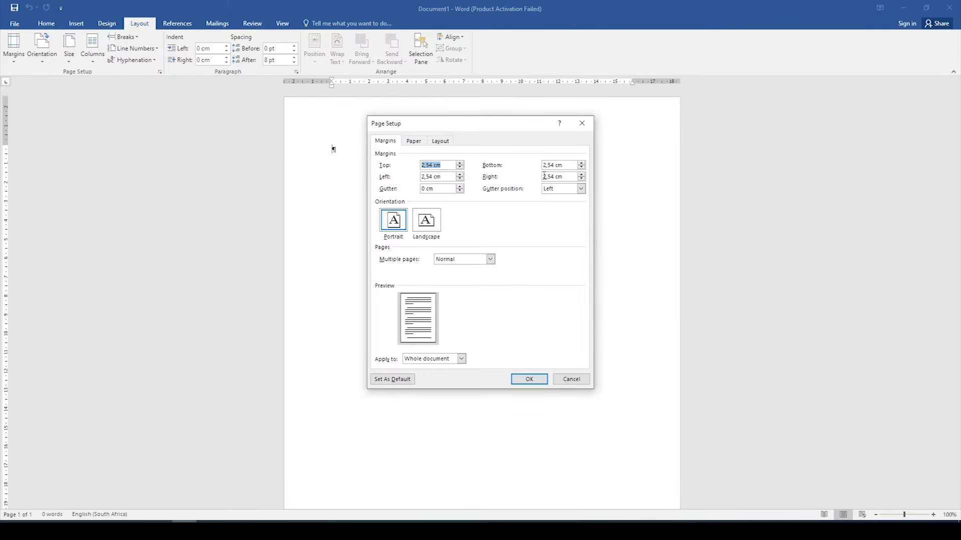
left_click(531, 376)
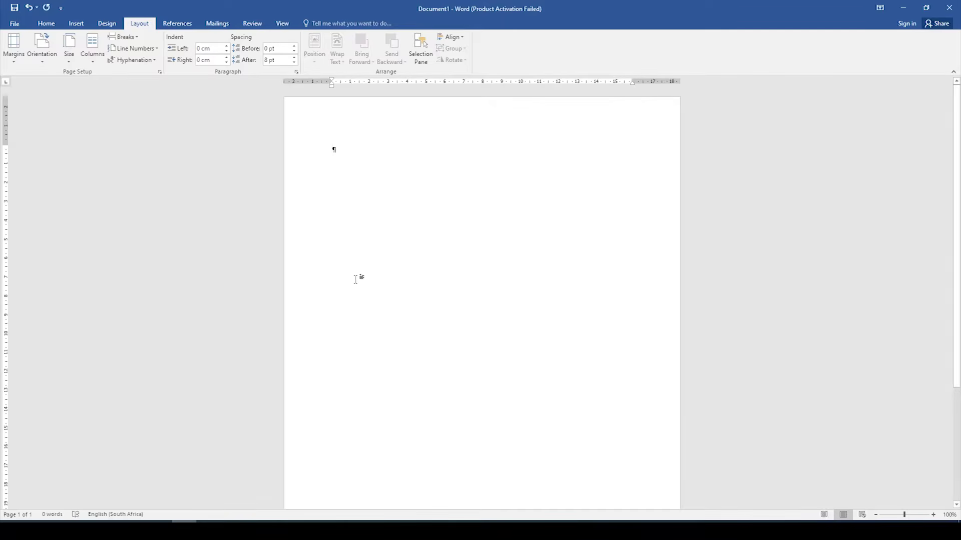
Step: Change 'Show measurements in units of' to Inches in Word's Advanced options
left_click(15, 23)
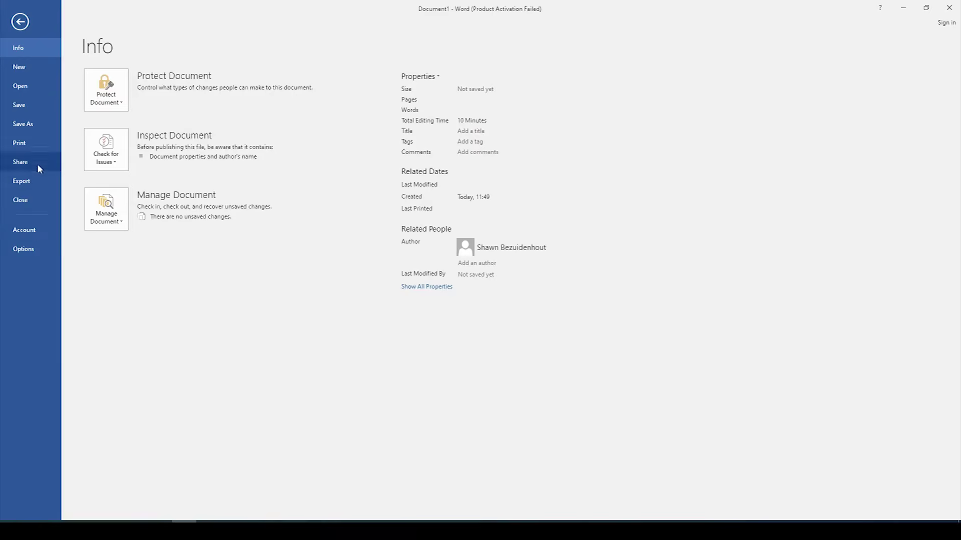
key("Escape")
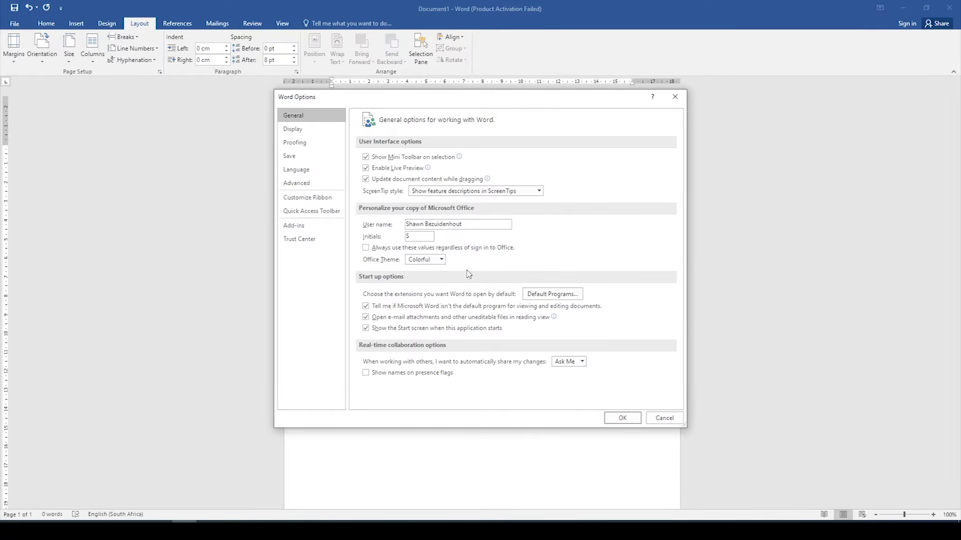
left_click(317, 188)
scroll(586, 264, "down", 10)
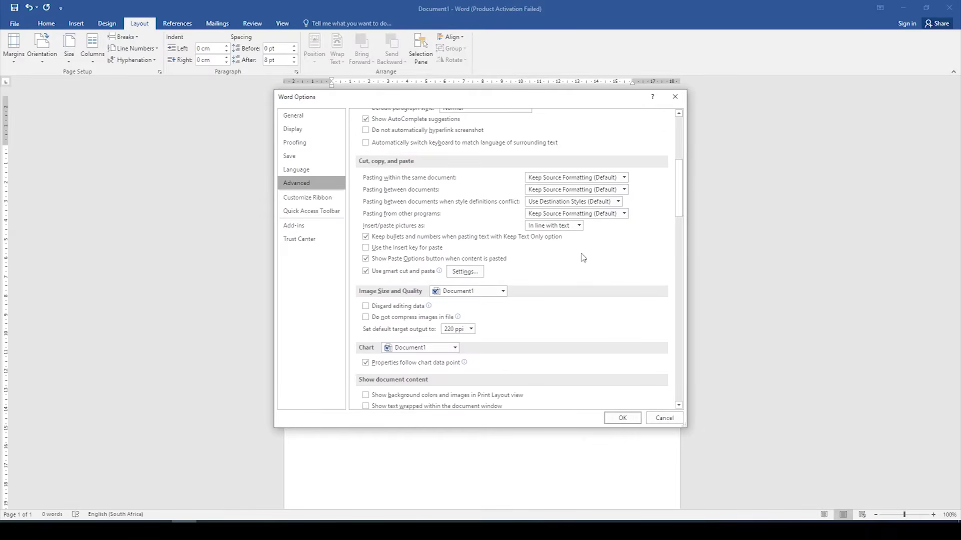
left_click(538, 336)
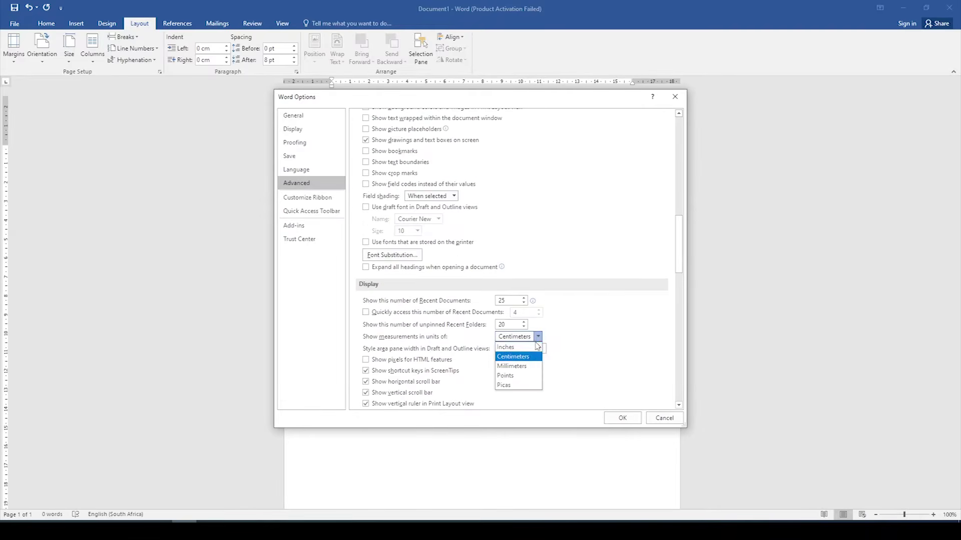
left_click(521, 350)
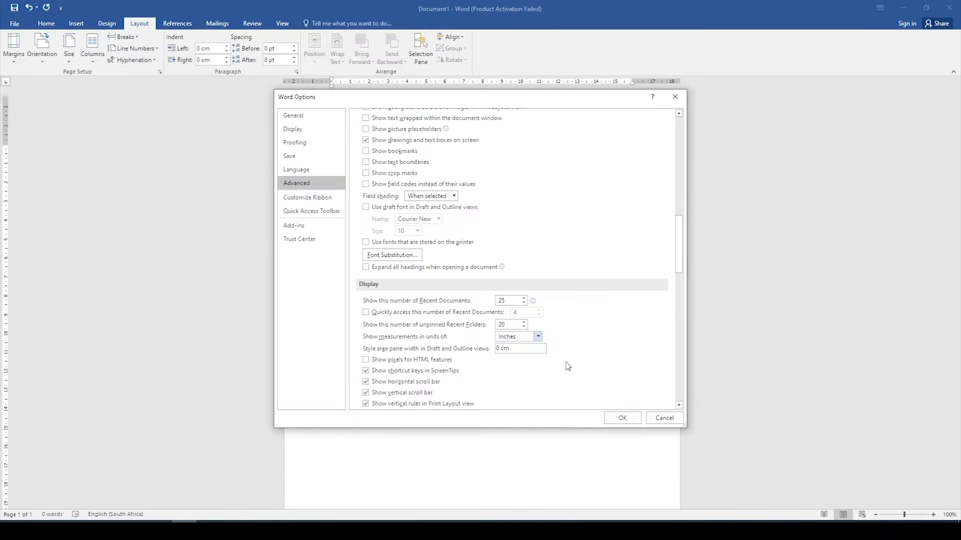
left_click(611, 419)
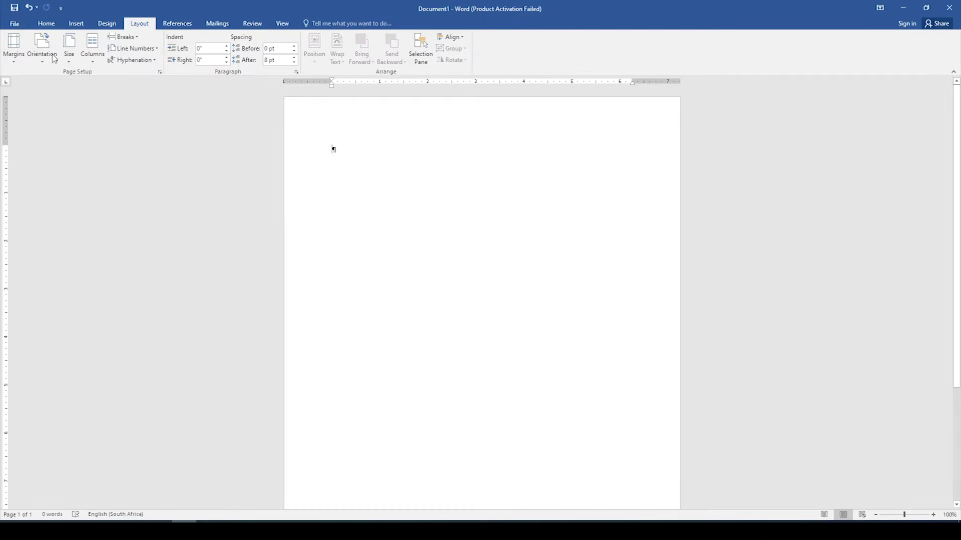
Step: Set the document font to Courier New at 12 pt
left_click(46, 24)
left_click(124, 41)
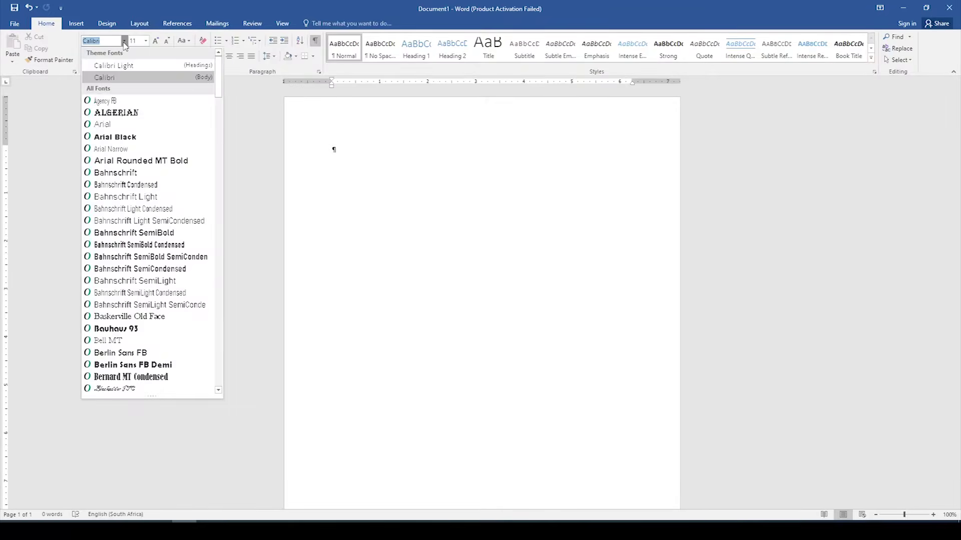
type("Coureir")
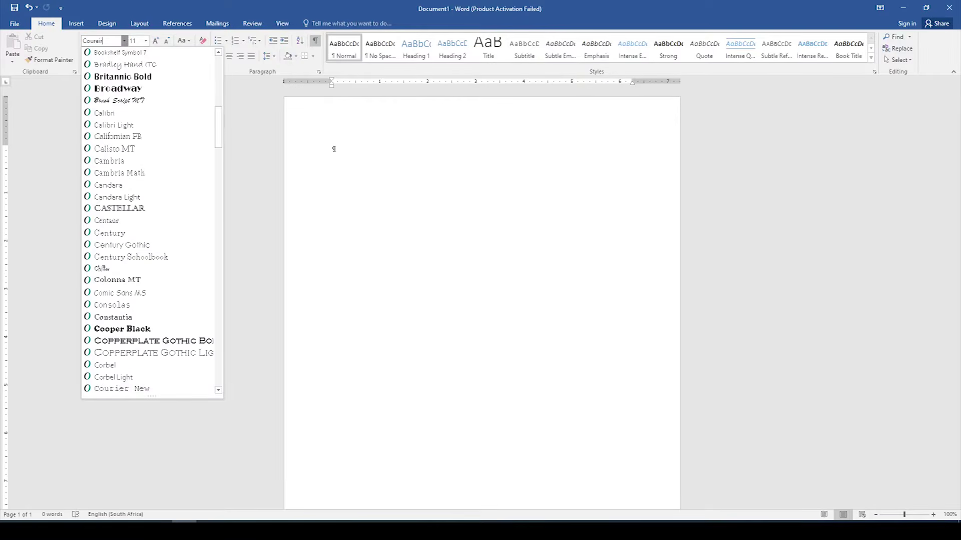
type(" new")
left_click(169, 388)
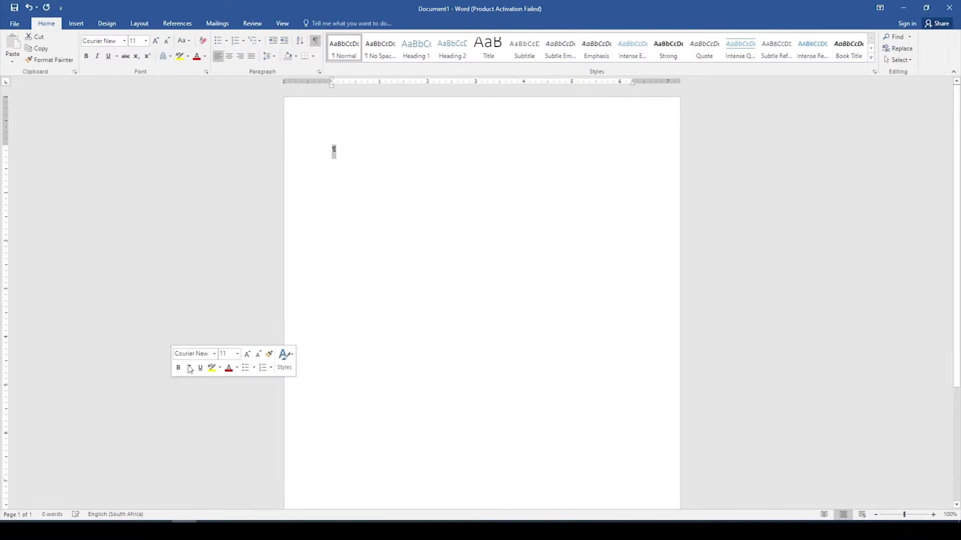
left_click(145, 41)
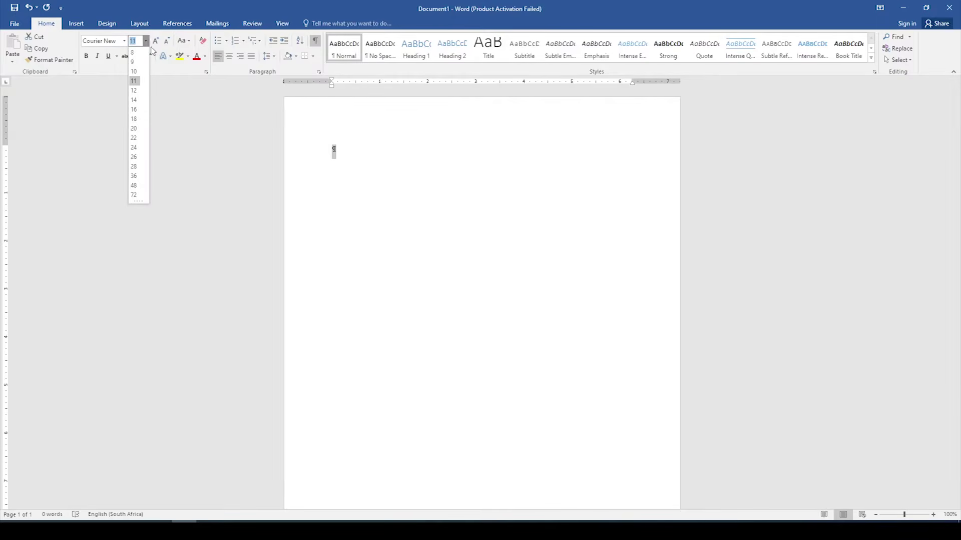
left_click(134, 90)
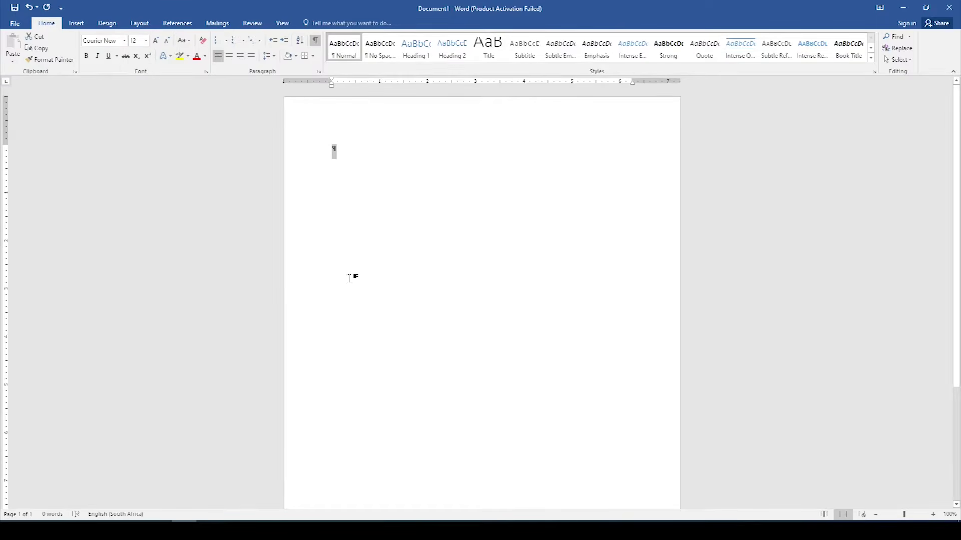
Step: Toggle the paragraph marks off and back on in the empty document
left_click(343, 158)
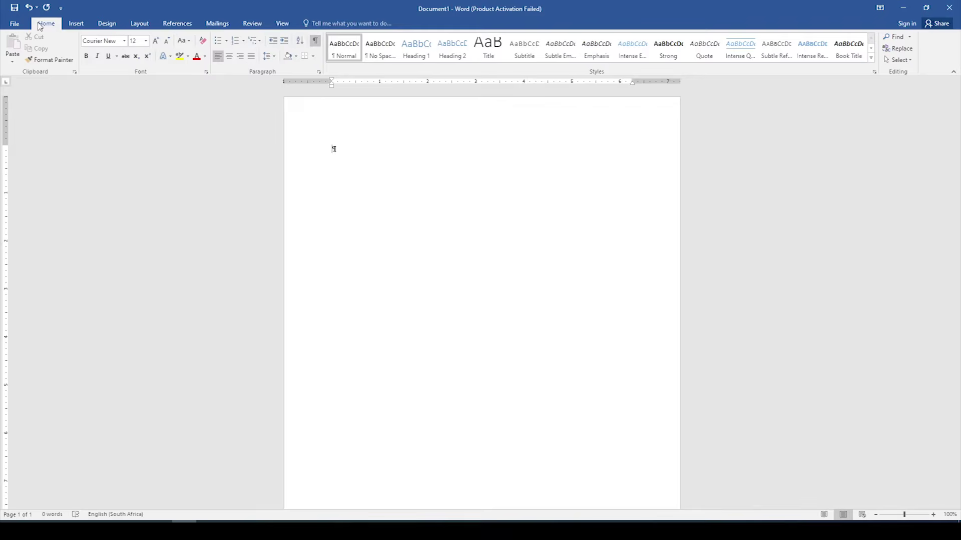
left_click(317, 42)
left_click(318, 42)
left_click(141, 25)
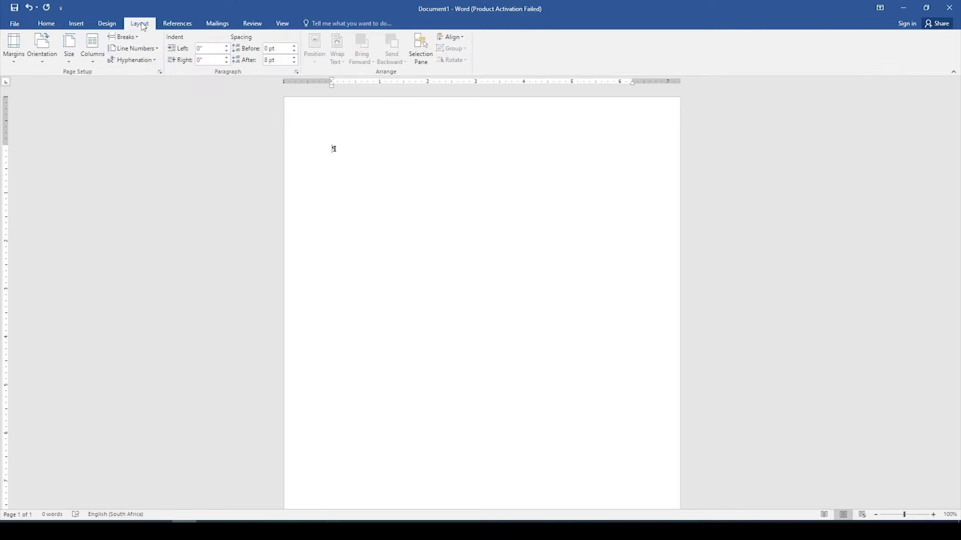
Step: Add a footer with the 13-digit ID number on the left and QUESTION 2 on the right
left_click(46, 24)
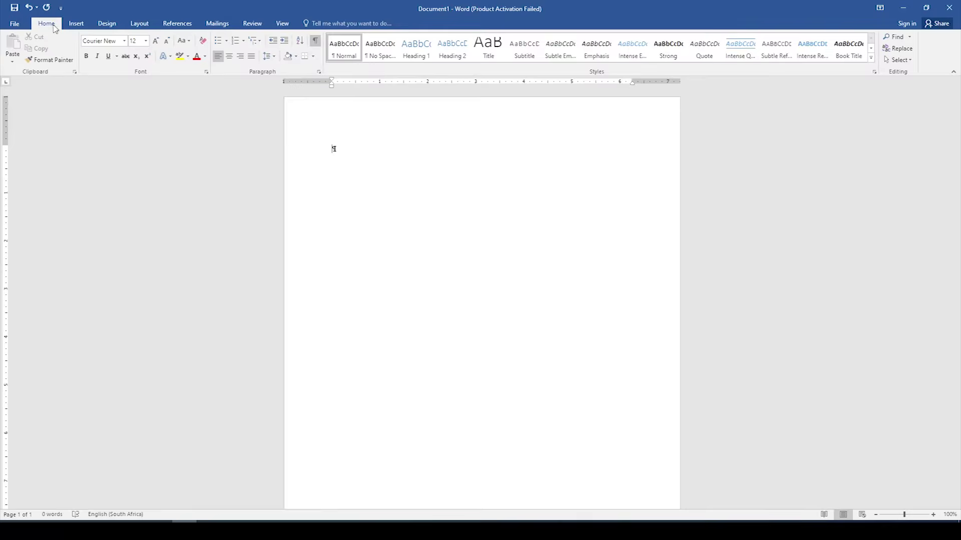
left_click(77, 23)
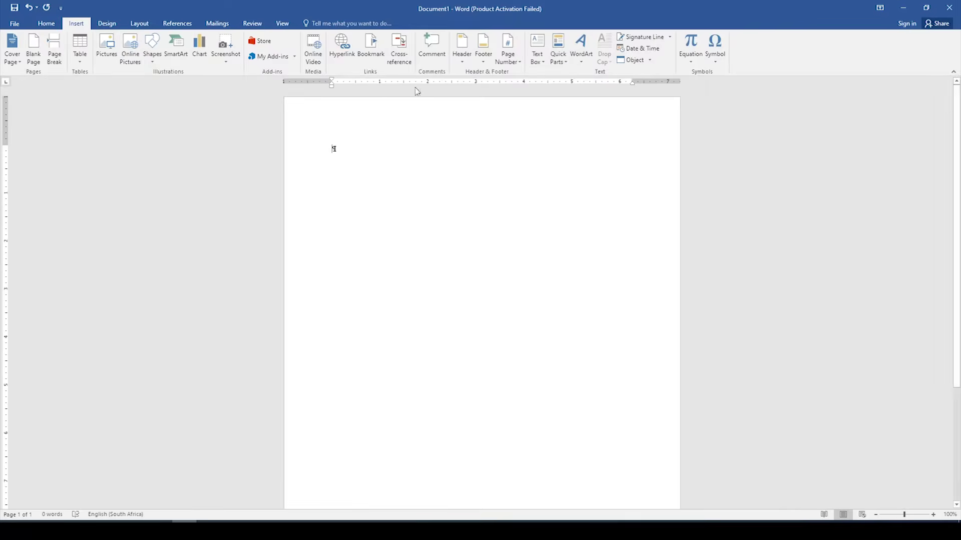
left_click(484, 50)
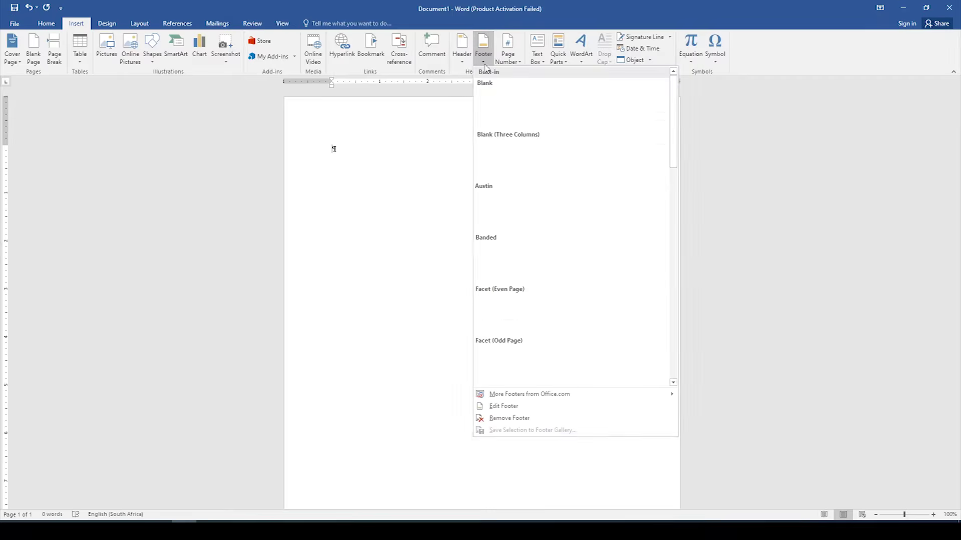
left_click(501, 406)
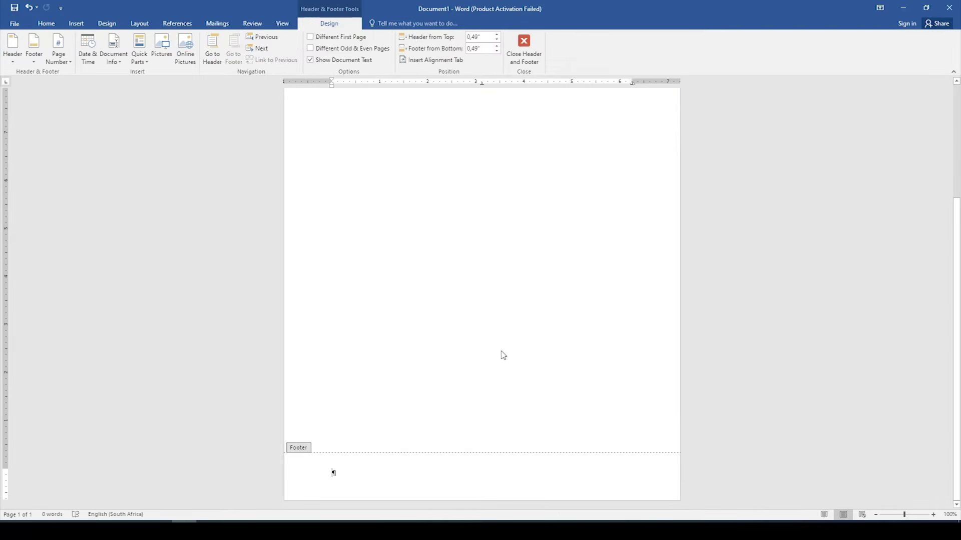
type("1234567890123")
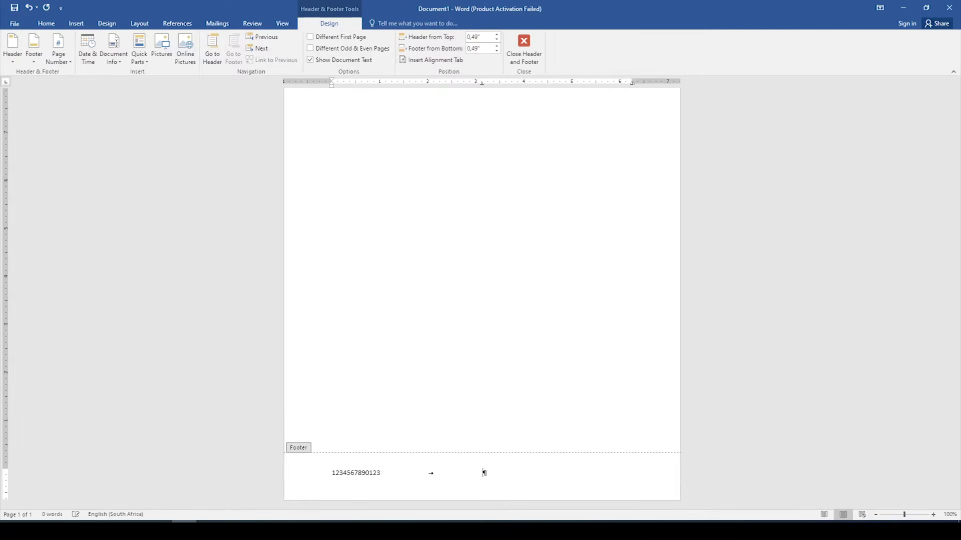
key("Tab")
type("QUESTION 2")
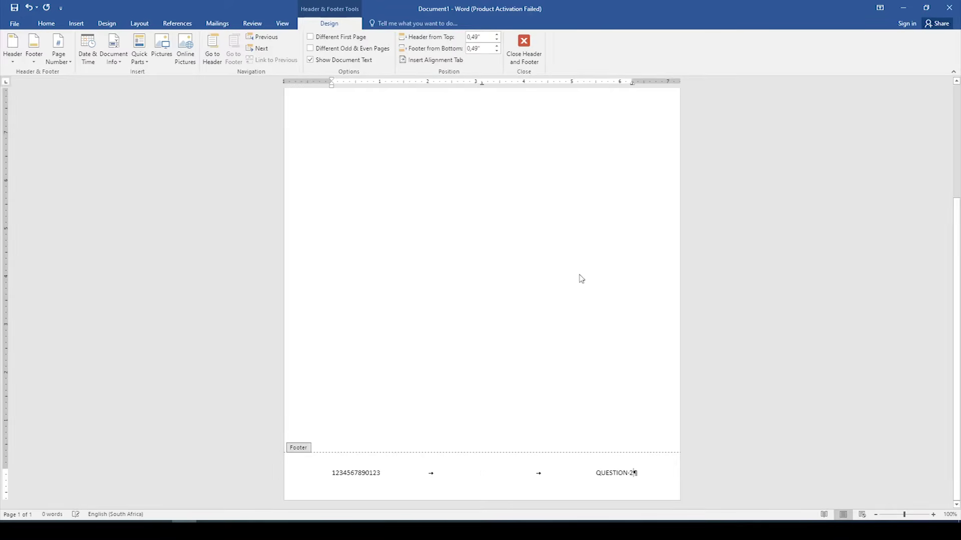
left_click(531, 58)
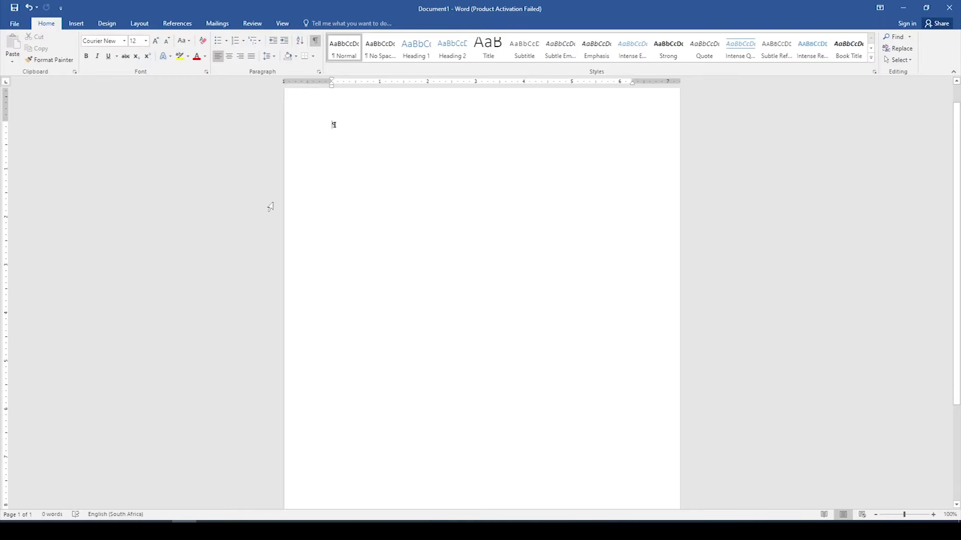
Step: Type WE SHOULD KNOW, make it bold 16 pt, and reset following text to 12 pt
type("WE")
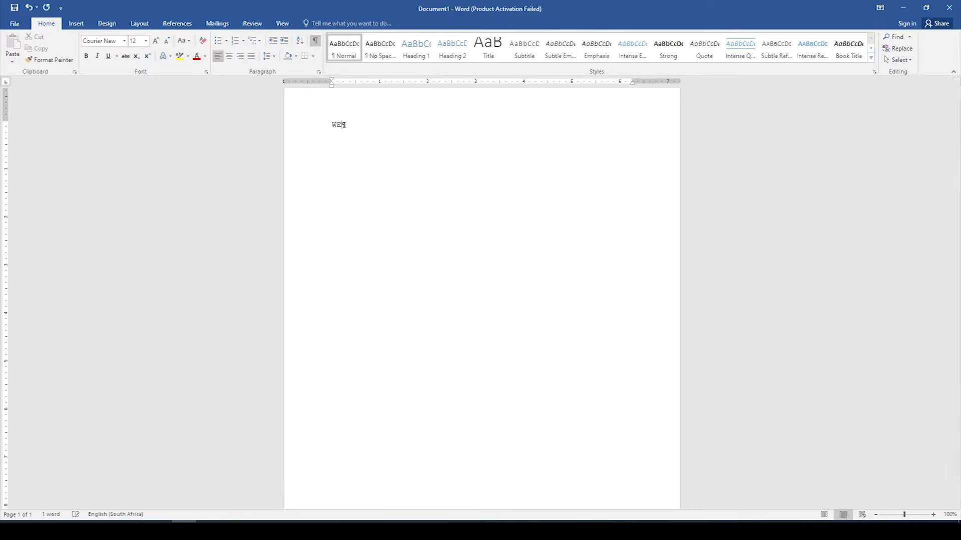
type(" SHOULD ")
type("KI")
triple_click(393, 124)
left_click(86, 56)
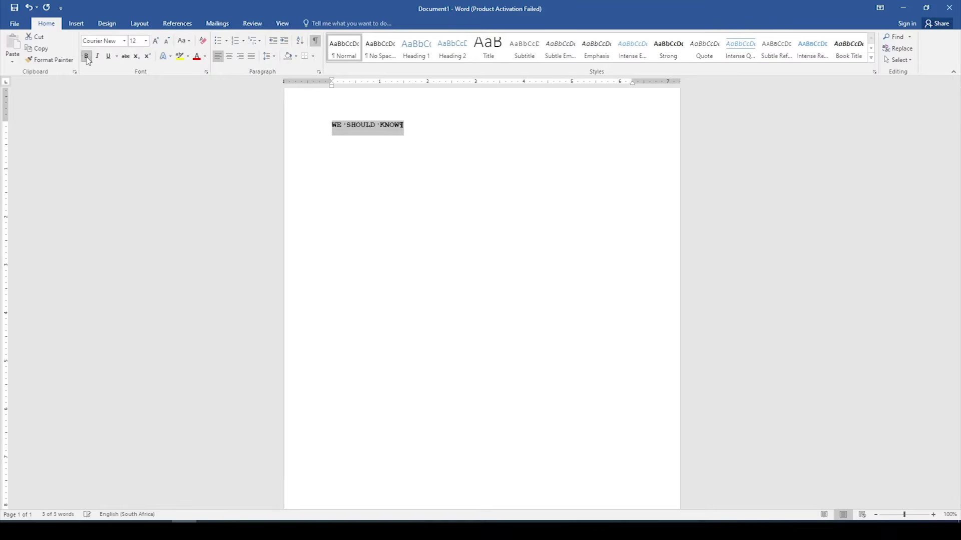
left_click(146, 41)
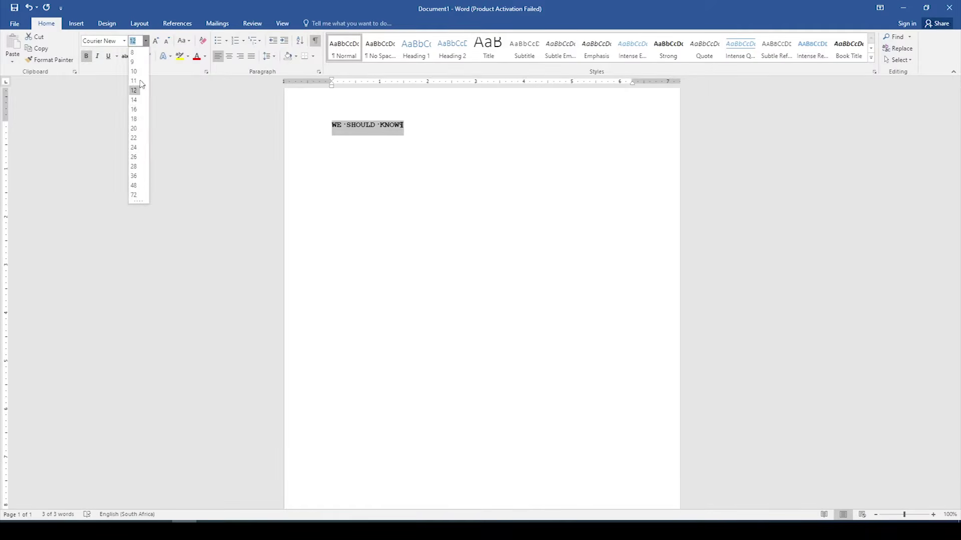
left_click(135, 107)
left_click(433, 127)
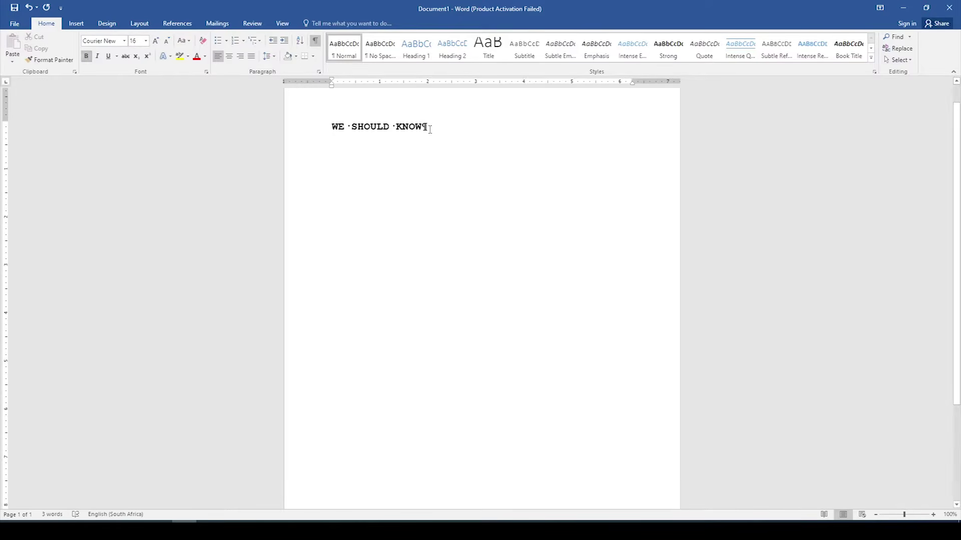
left_click(146, 41)
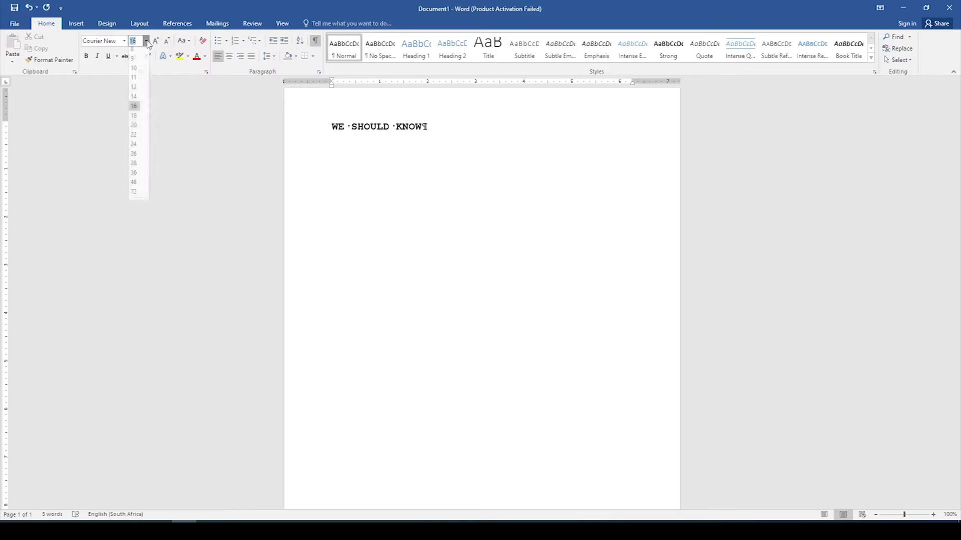
left_click(135, 91)
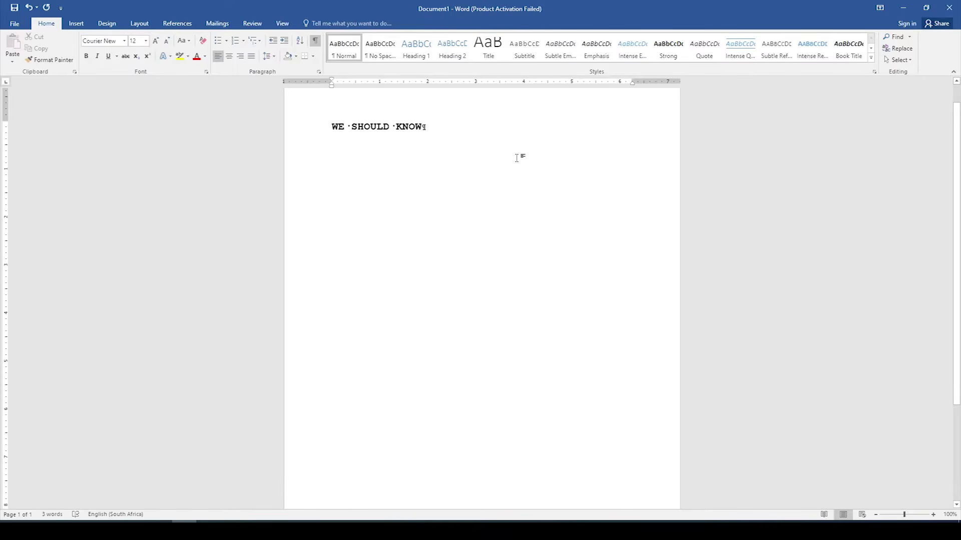
Step: Add a blank line under the title and set Spacing After to 0 pt for the whole document
key("Return")
key("ctrl+a")
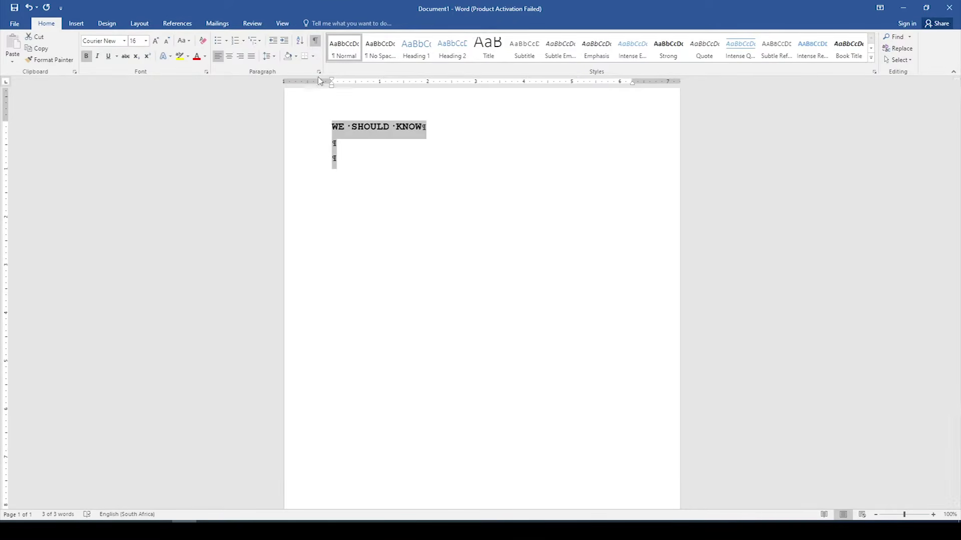
left_click(320, 75)
left_click_drag(425, 124, 531, 125)
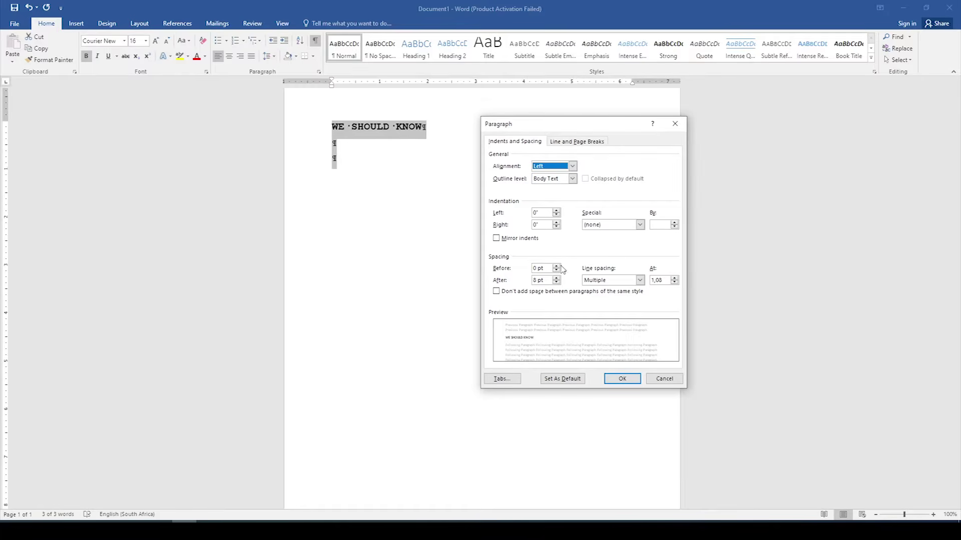
left_click(556, 283)
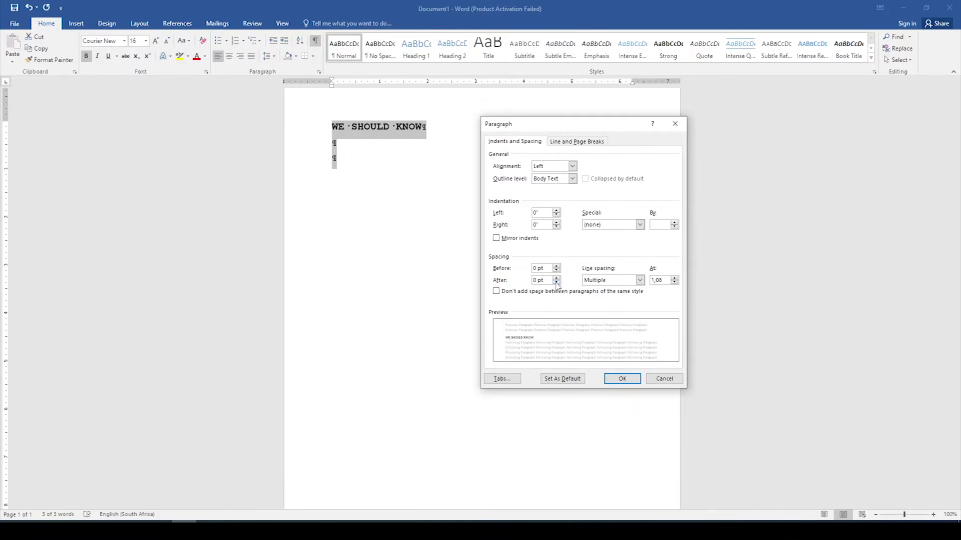
left_click(622, 379)
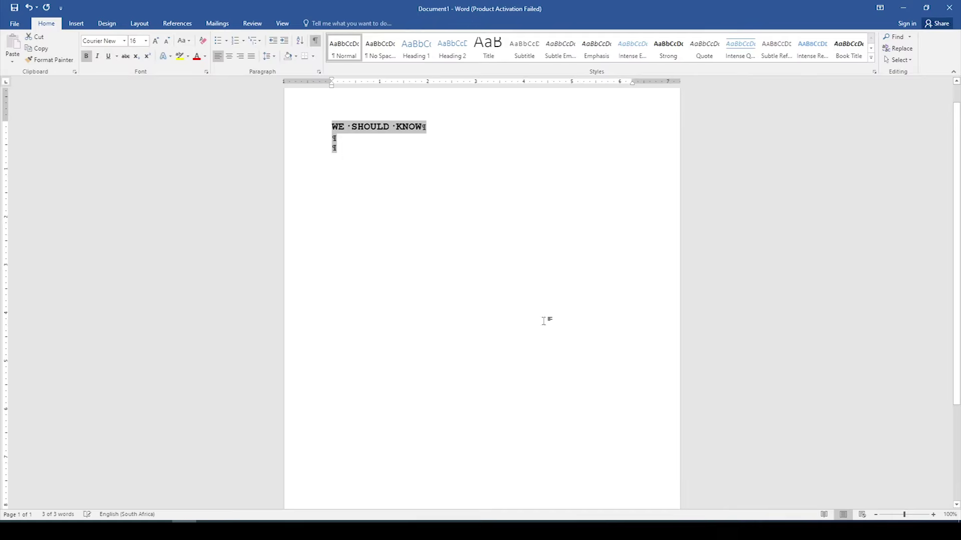
left_click(364, 160)
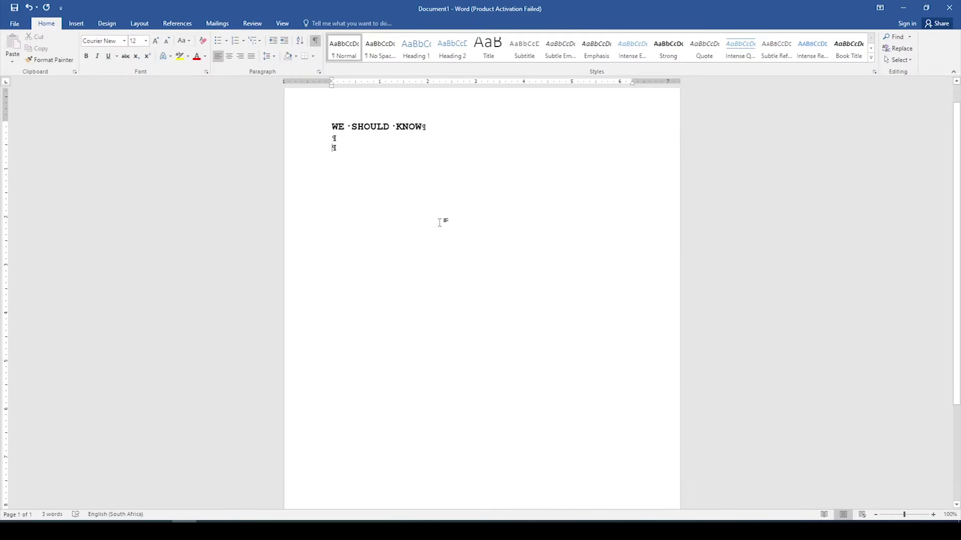
Step: Type the minutes paragraph: staff-room meeting, Wednesday, 22 August 2019 at 11:00, forthcoming information day
type("Minutes of a m")
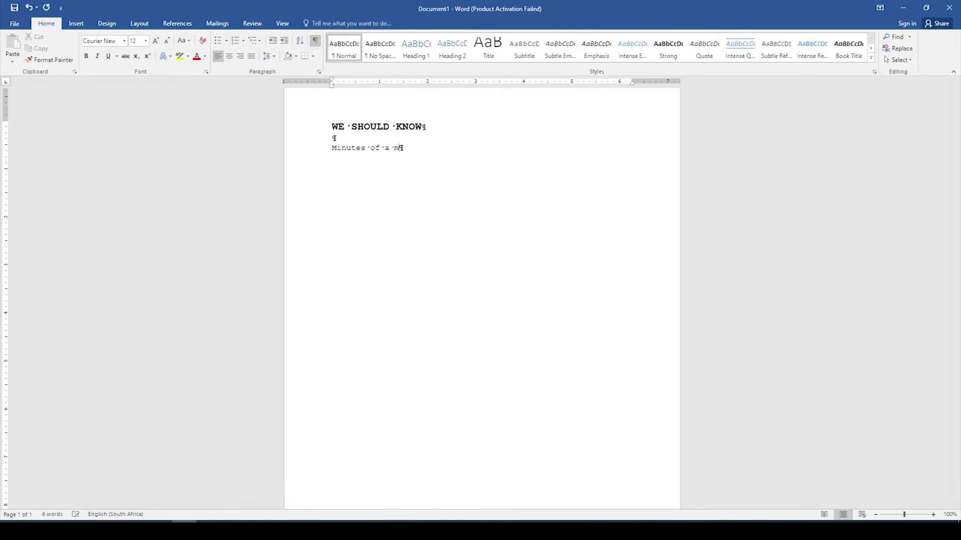
type("eeting held by the task team in the staff room on the second")
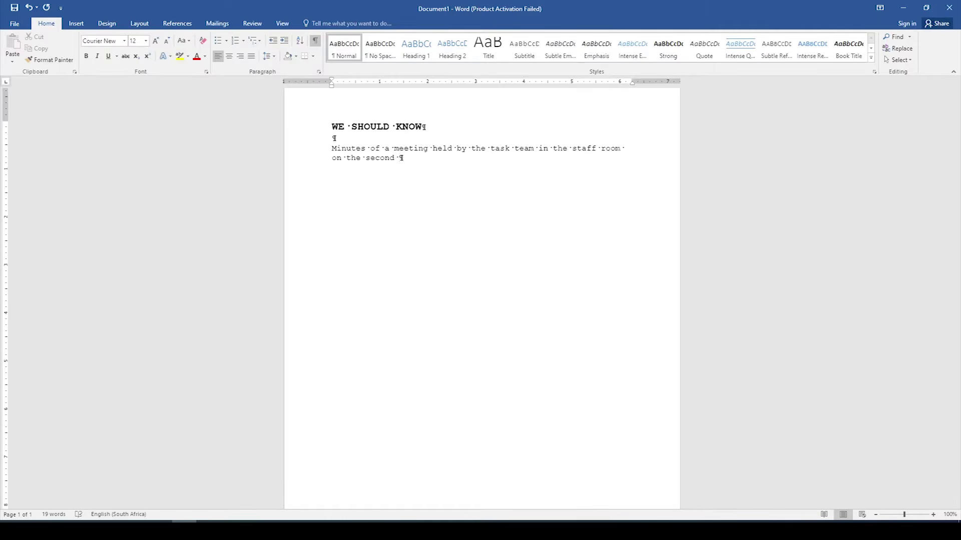
type(" floor of")
type("the main building, ")
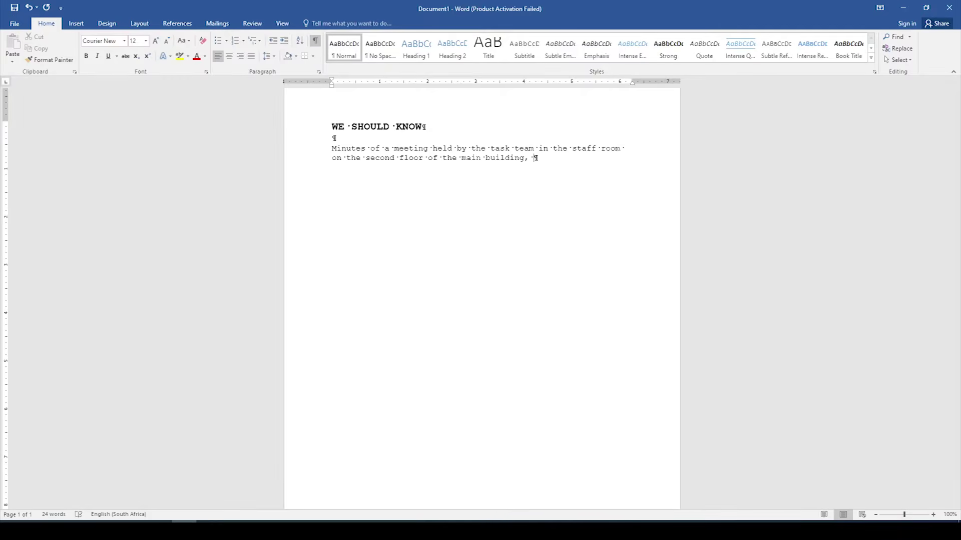
type("on")
type("Wednes")
key("Return")
key("BackSpace")
type(", 22 Augu")
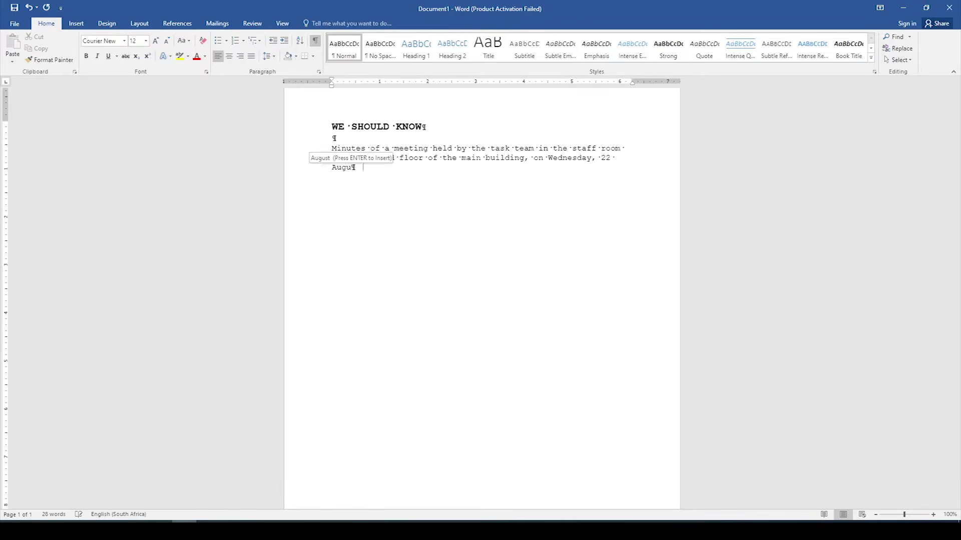
type("st 2019")
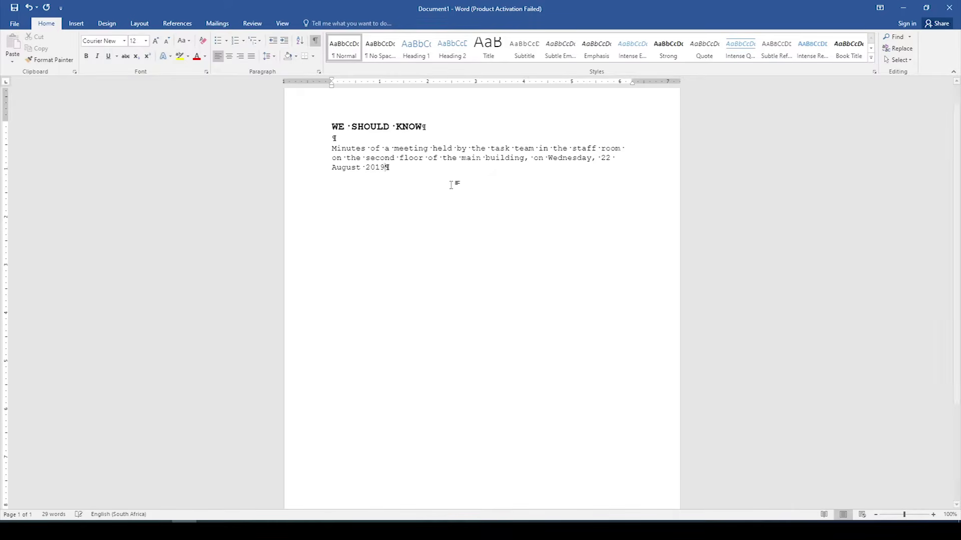
type(" at 11:00 to roll out the foor")
key("BackSpace")
key("BackSpace")
type("rth")
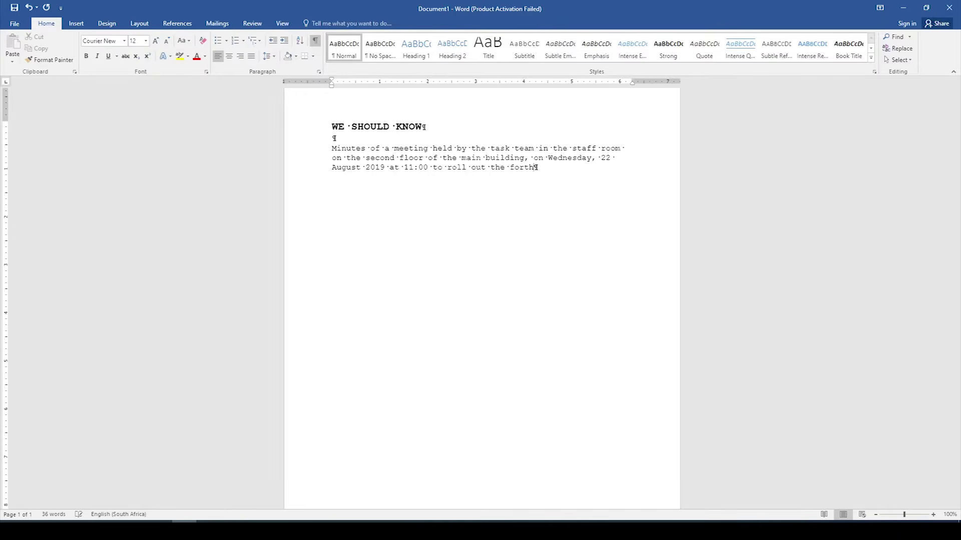
type("coming information day")
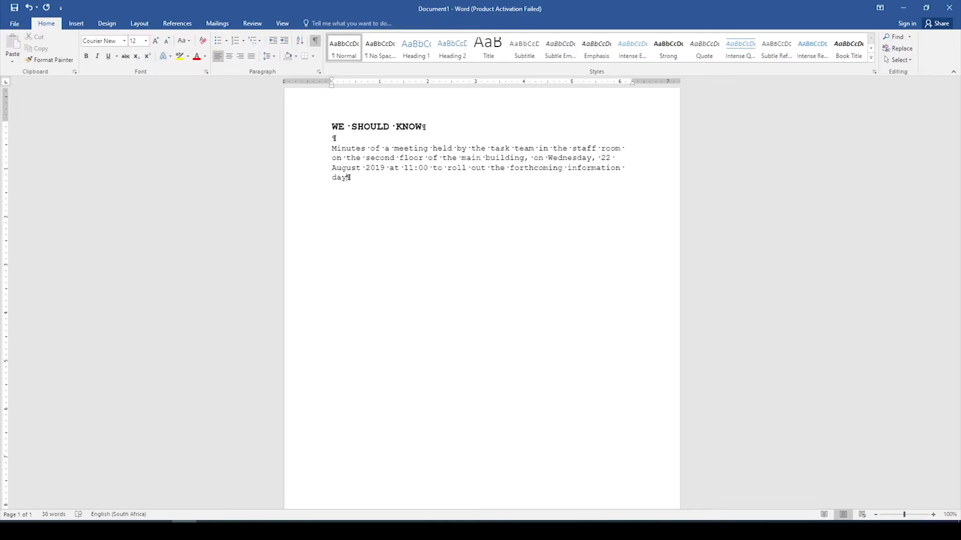
type(".")
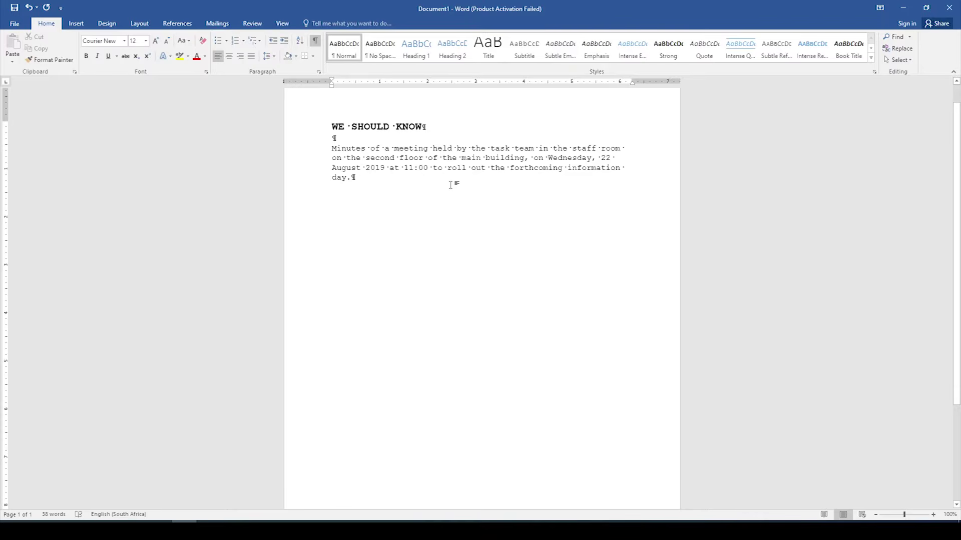
Step: Type Present below the paragraph, change it to UPPERCASE, and add blank lines beneath
key("Return")
key("Return")
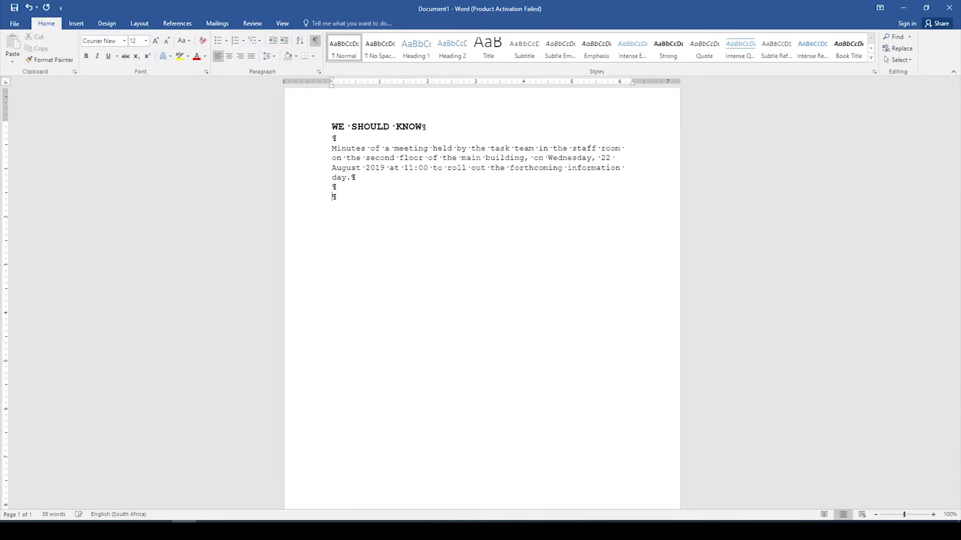
type("Present")
left_click_drag(388, 196, 330, 197)
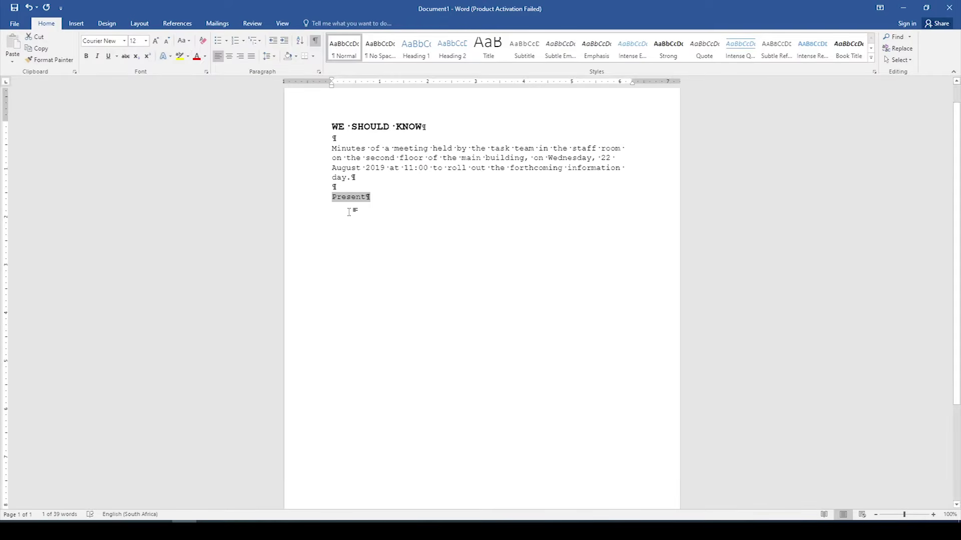
left_click(188, 49)
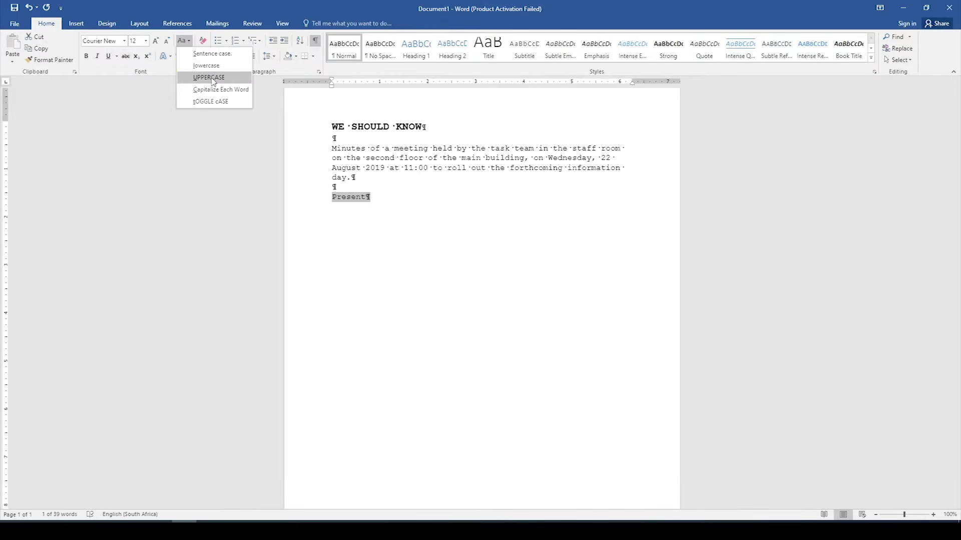
left_click(214, 79)
left_click(379, 206)
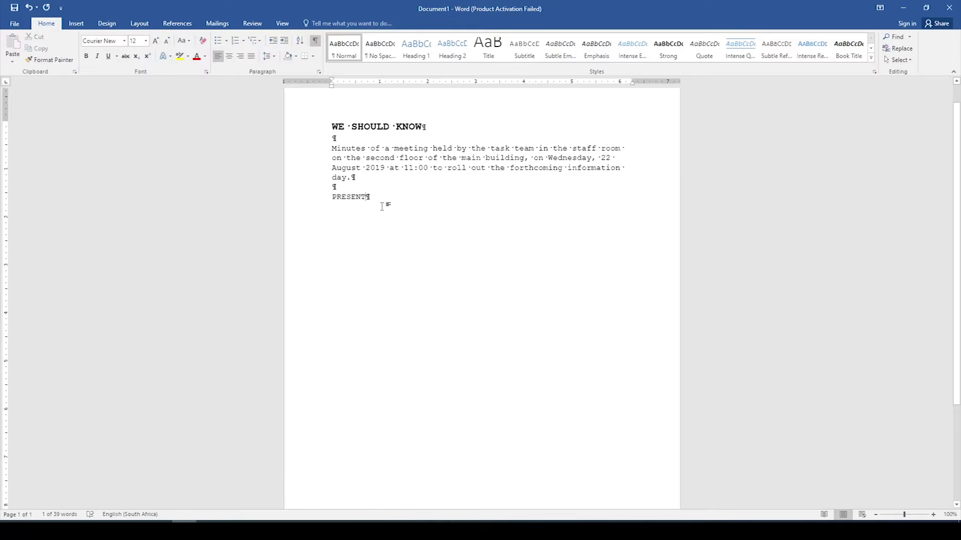
key("Return")
key("Return")
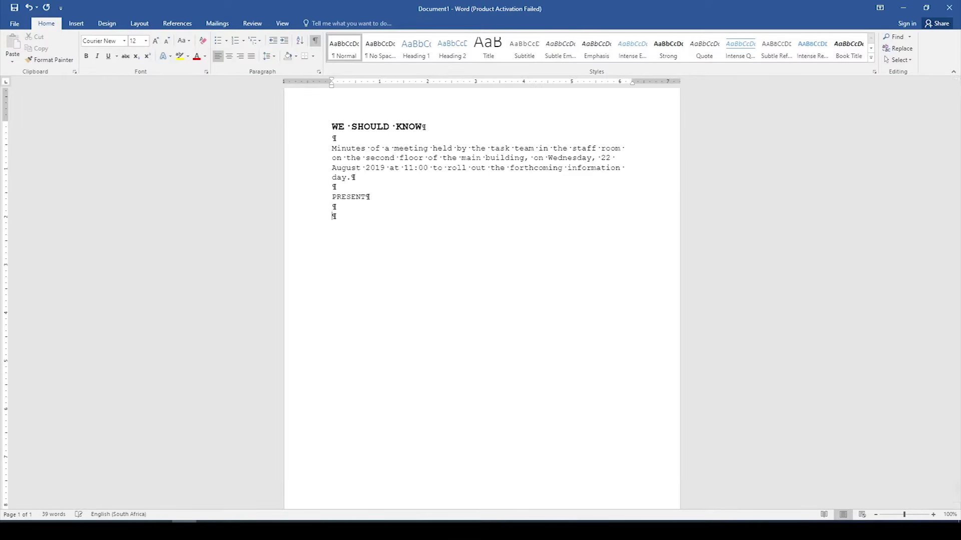
Step: Type the attendee line with roles like task team manager, administration clerk and treasurer, fixing typos
type("Mr R. Monwabisi (tak te")
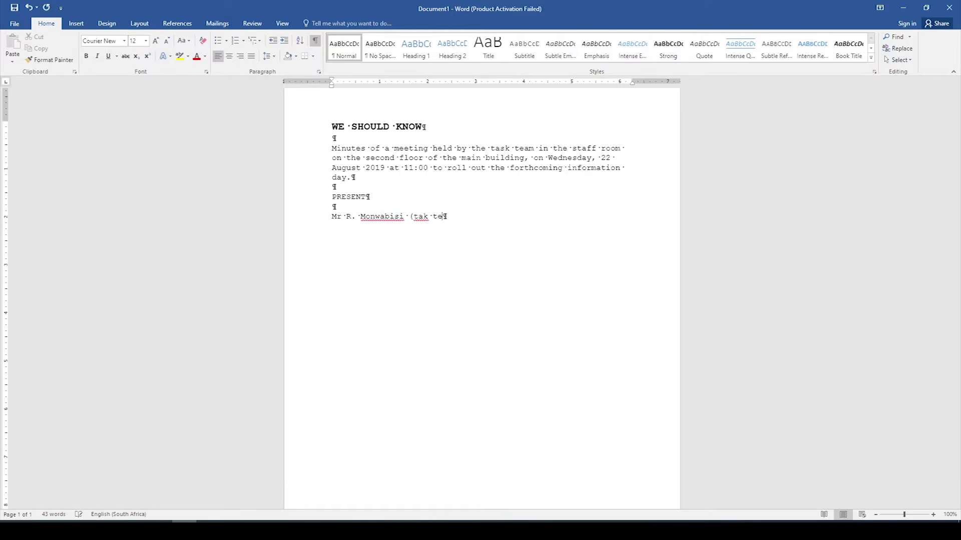
type("am manager)")
left_click(425, 216)
type("s")
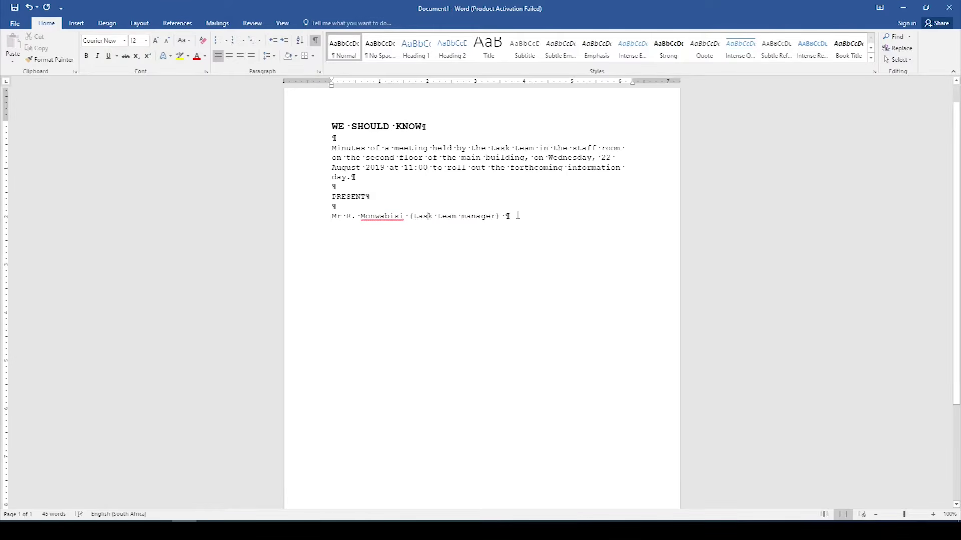
left_click(511, 219)
key("BackSpace")
type(", Ms")
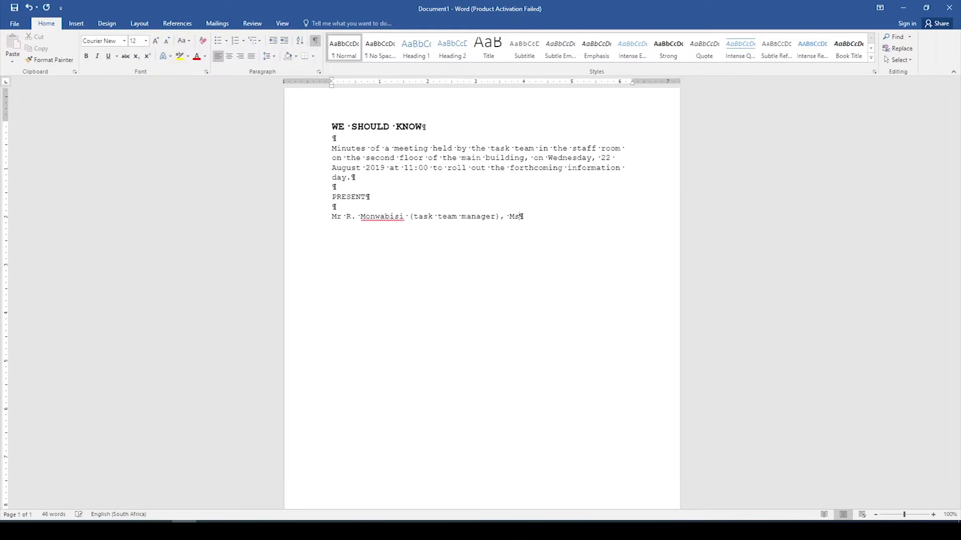
type("L. Kwezi (administration cl")
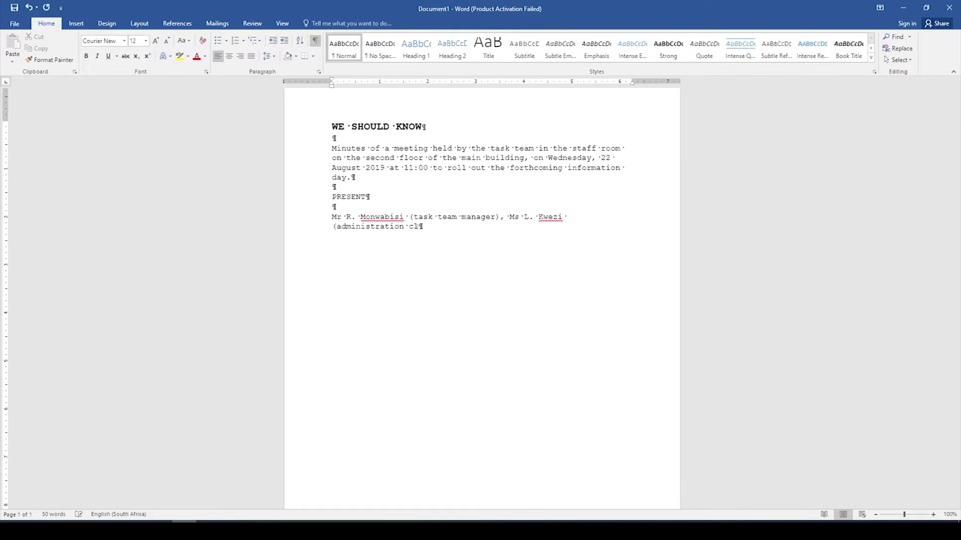
type("erk), Ms P. Tima (trreasurer)")
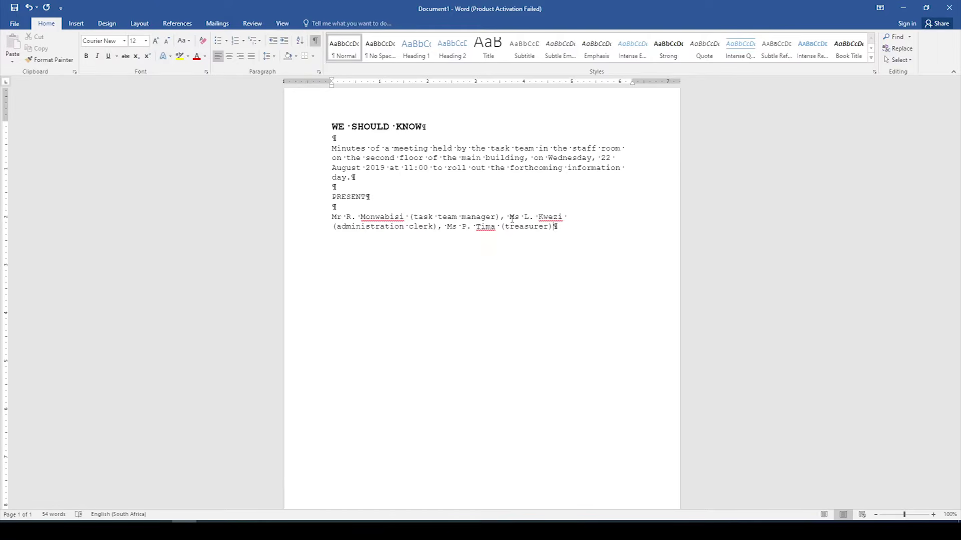
type(", Mr L. Jantjies, Mr")
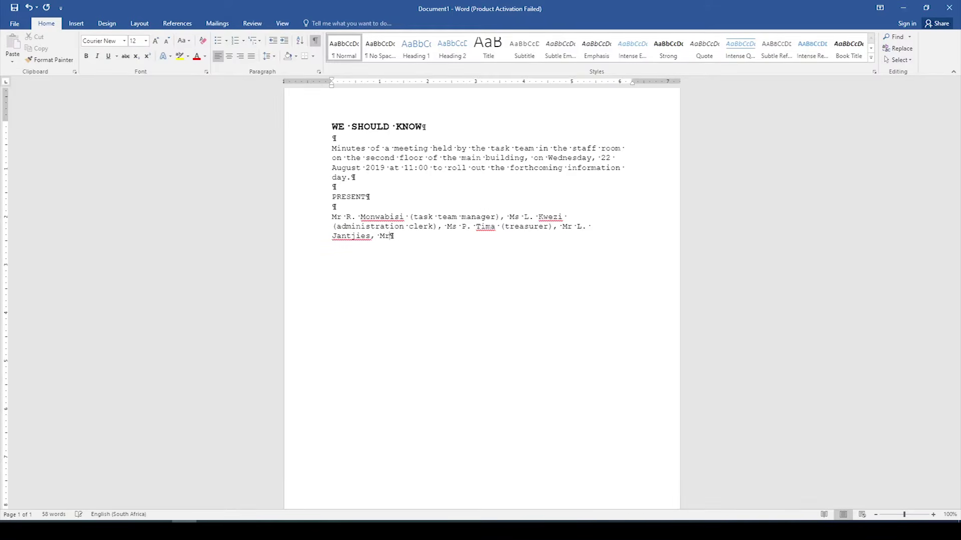
type(" R. Pillay and Mr K. Gouws.")
Step: Type the APOLOGIES heading, name the two absent members beneath it, and add blank lines
key("Return")
key("Return")
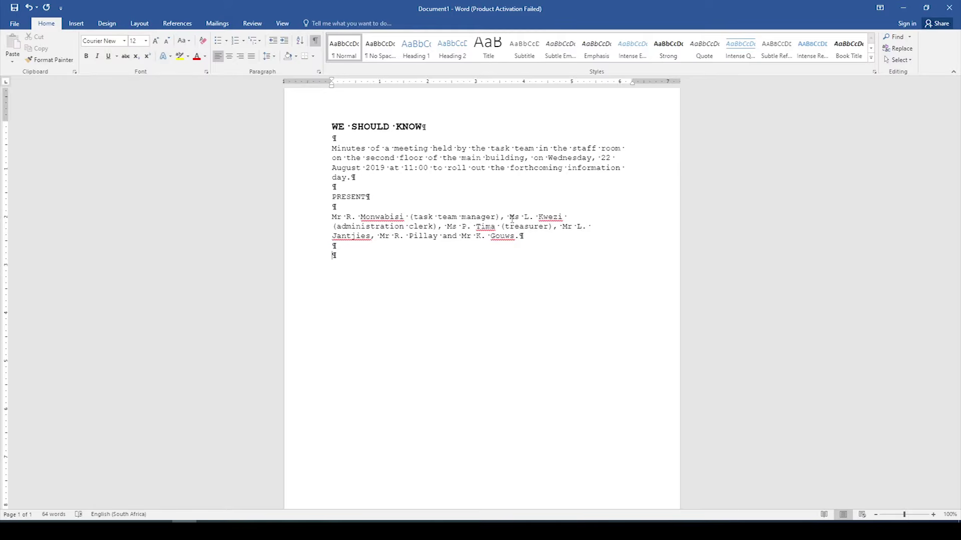
type("APOLO")
type("GIES")
key("Return")
type("Ms Rala and ")
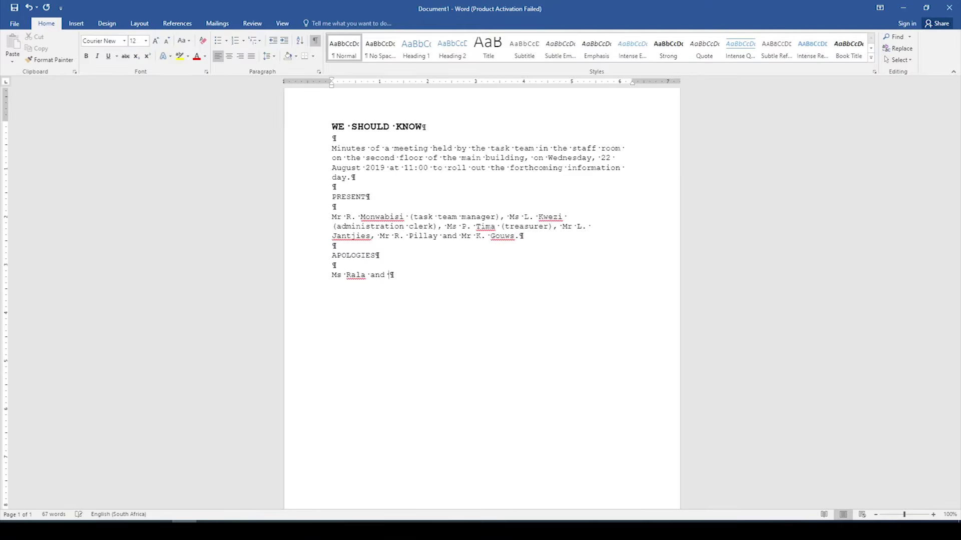
type("Mr Petros")
key("Return")
key("Return")
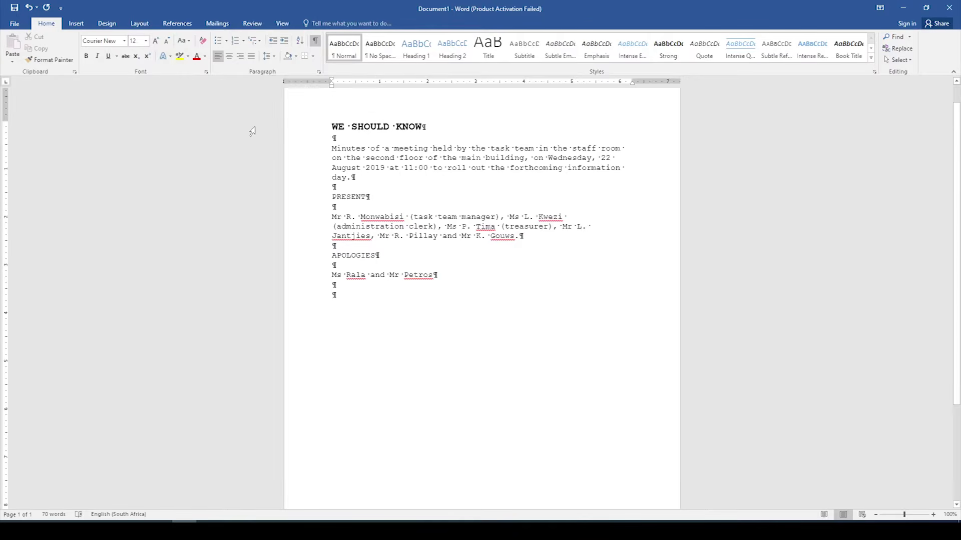
Step: Define a new multilevel list with level 1 numbered 1, 2, 3 and a wider text indent
left_click(260, 41)
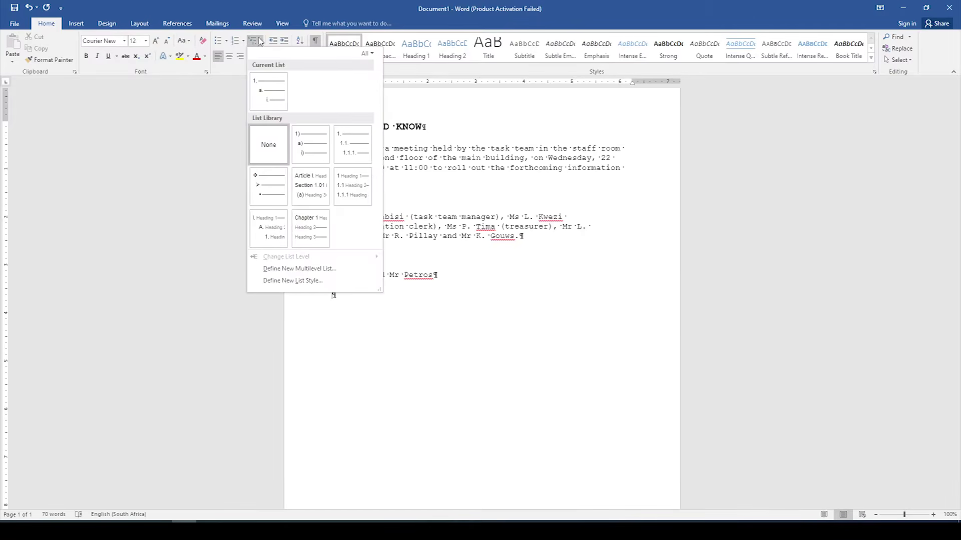
left_click(314, 271)
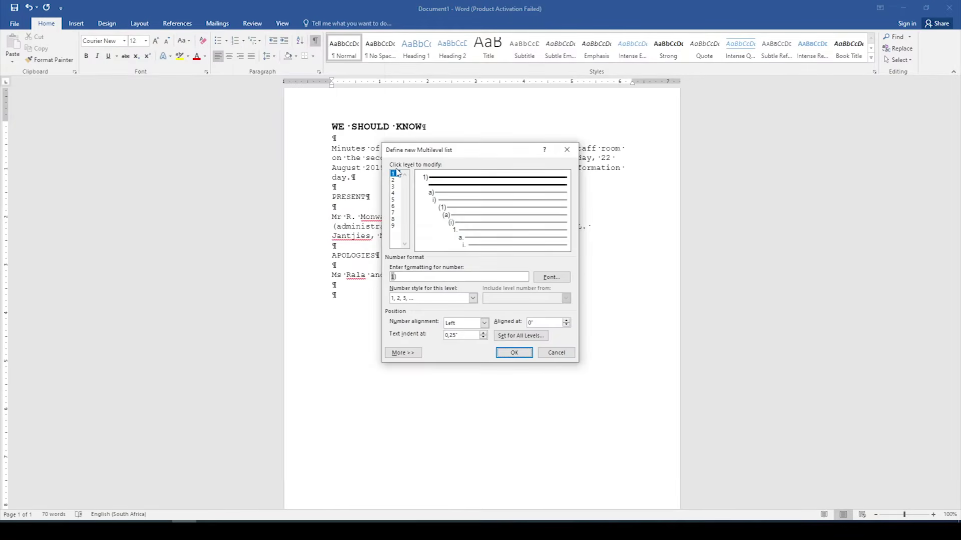
key("BackSpace")
left_click(472, 299)
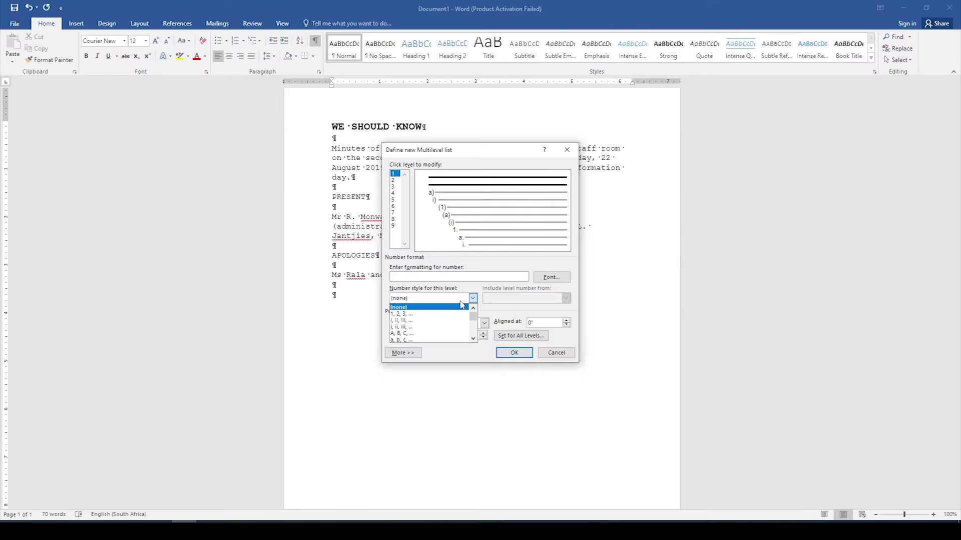
left_click(432, 314)
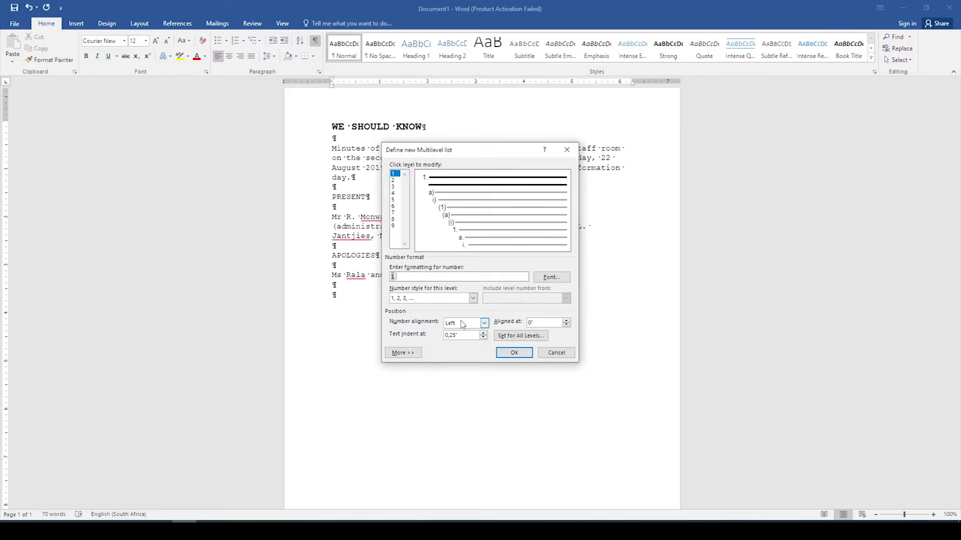
left_click(484, 333)
left_click(484, 333)
Step: Make level 2 number as 1.1 with the level 1 prefix, aligned at 0", and apply the list
left_click(395, 180)
left_click_drag(409, 276, 360, 270)
key("BackSpace")
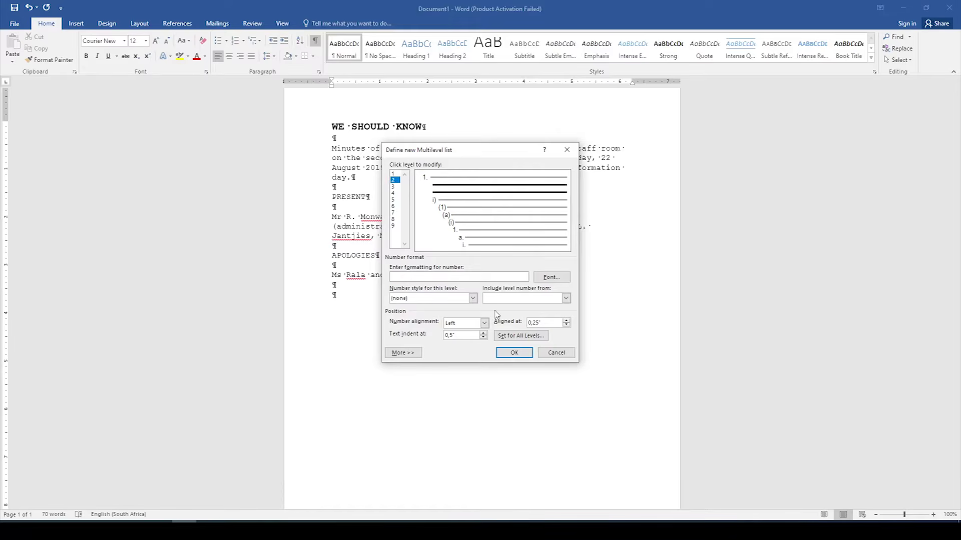
left_click(529, 298)
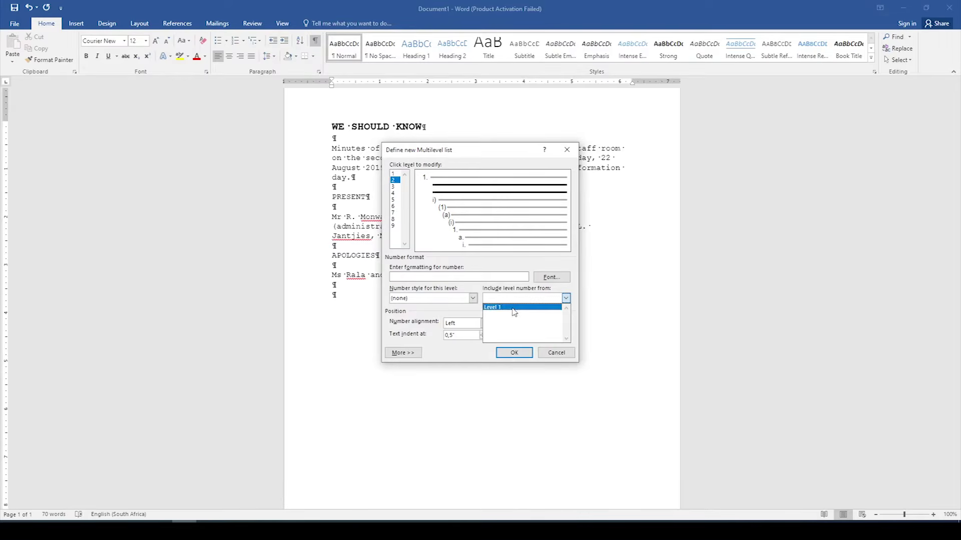
left_click(514, 312)
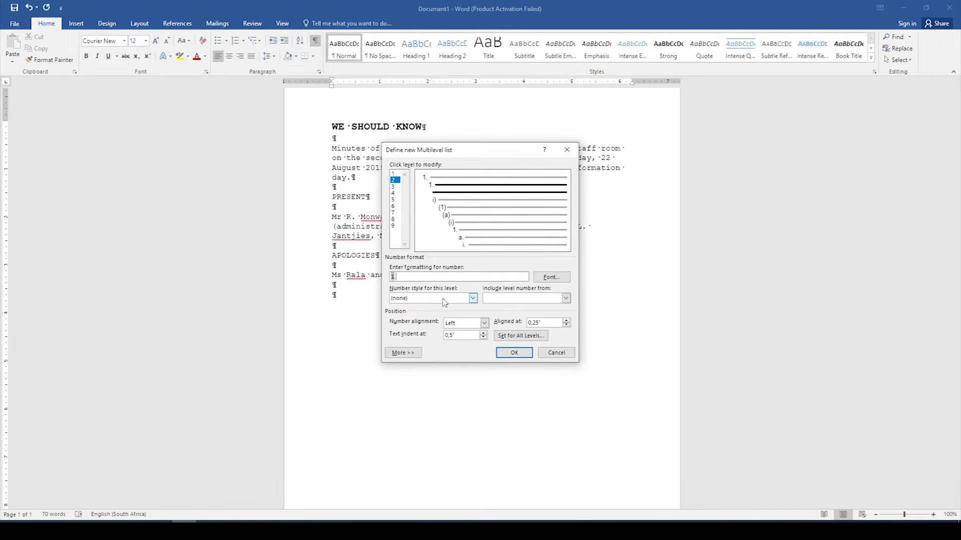
left_click(443, 298)
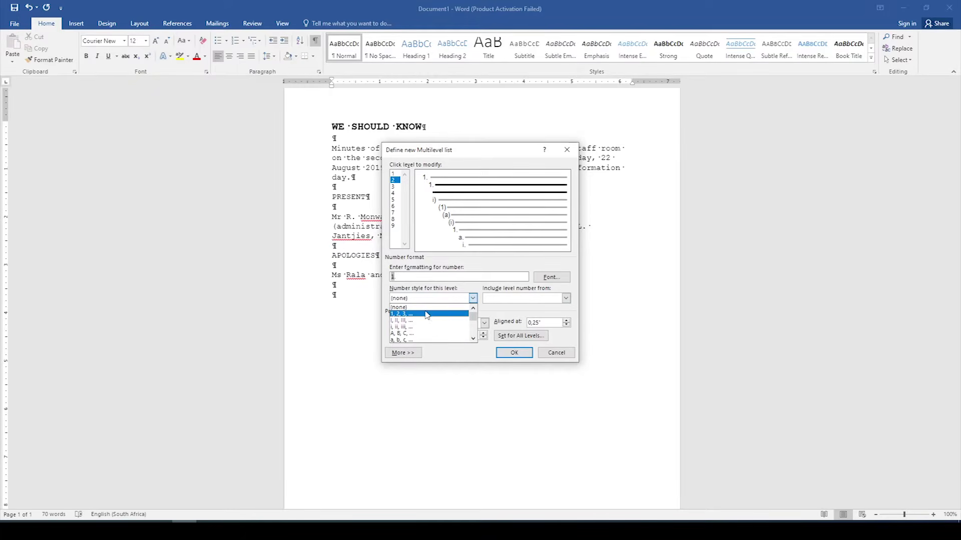
left_click(429, 314)
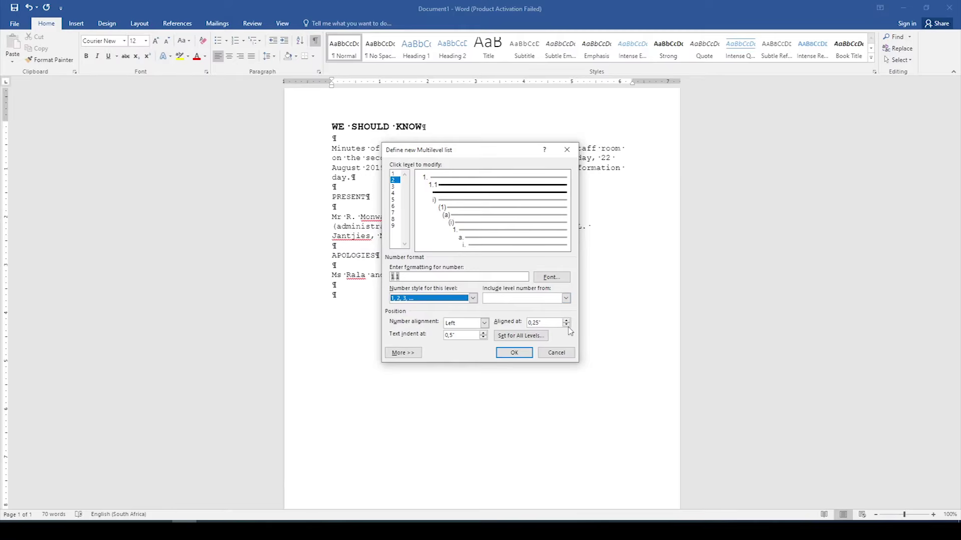
left_click(566, 326)
left_click(567, 325)
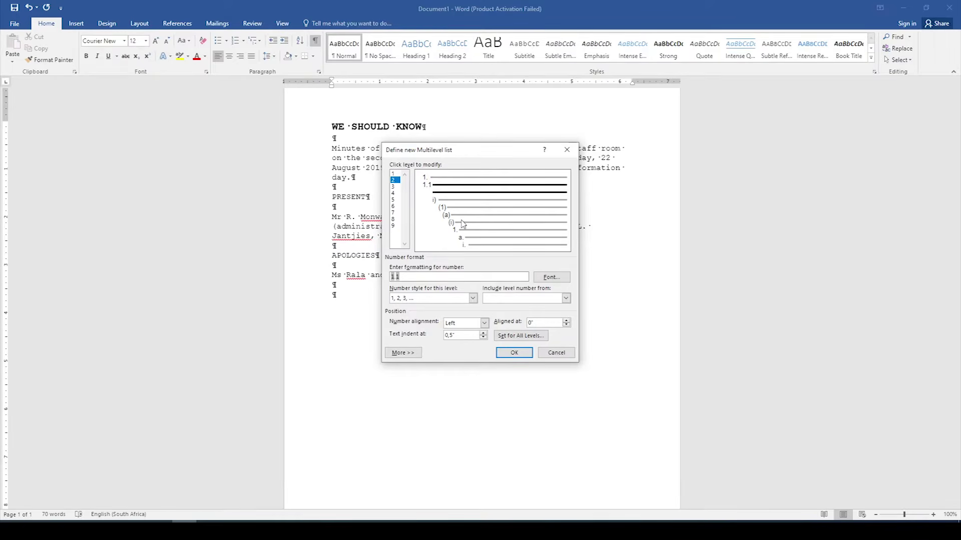
left_click(514, 353)
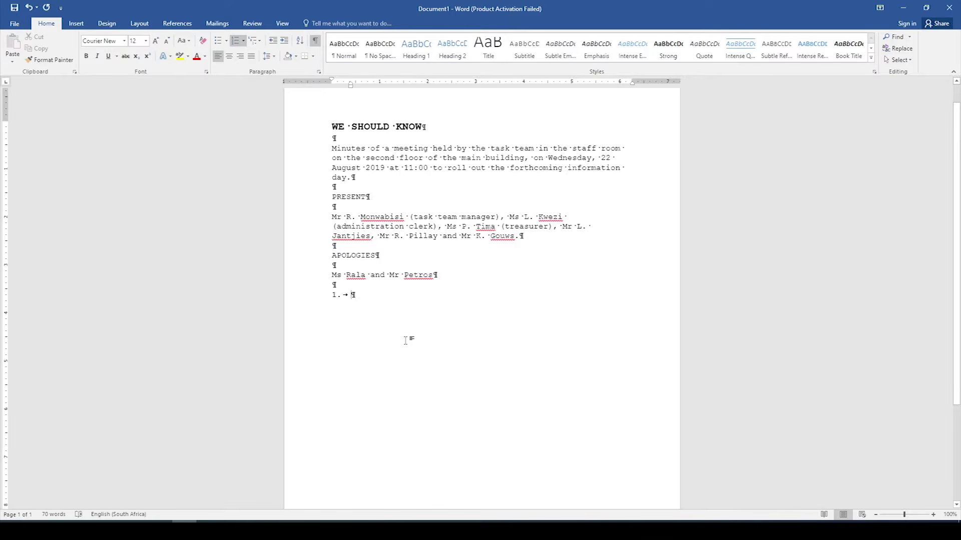
Step: Type the item 1 heading MINUTES OF THE PREVIOUS MEETING, correcting the misspelt MEETING
type("MINU")
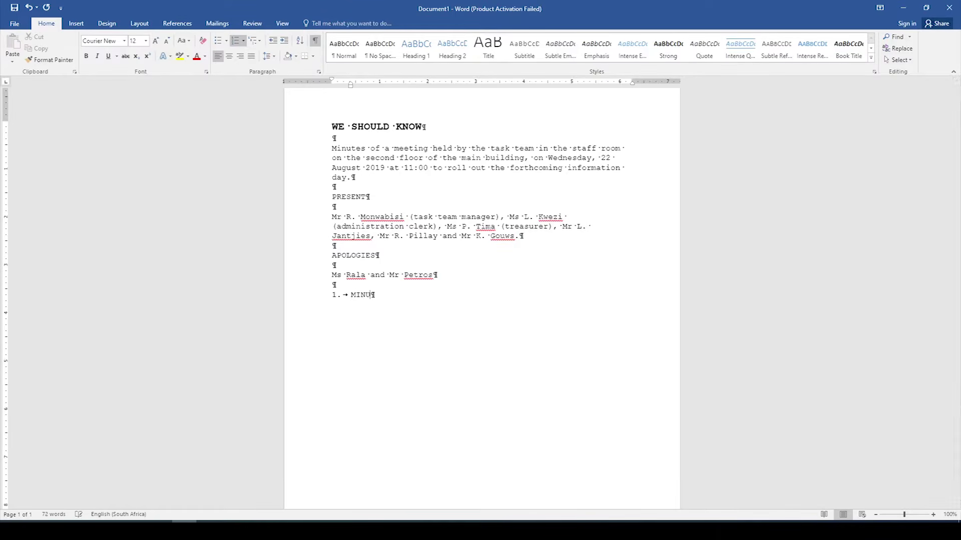
type("TES OF T")
type("PREVIOUS MEETTING")
key("BackSpace")
key("BackSpace")
key("BackSpace")
key("BackSpace")
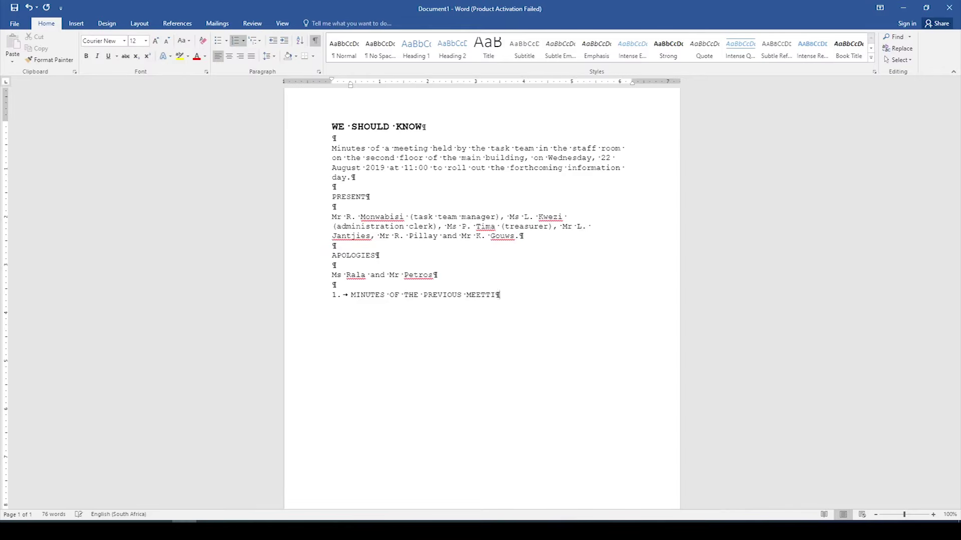
type("ING")
key("Return")
key("Return")
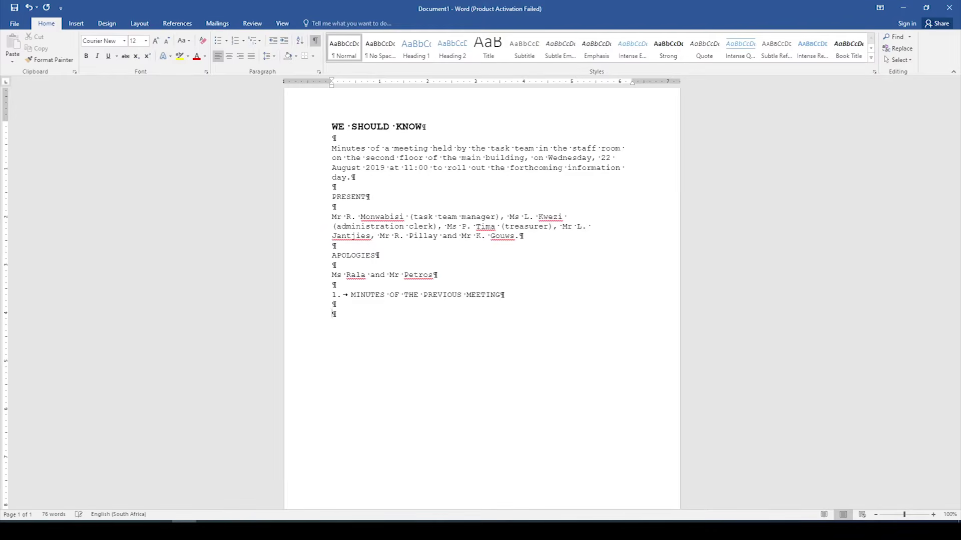
Step: Add an indented paragraph on the 16 May minutes and pamphlet-payment correction, then an unindented empty line
key("Tab")
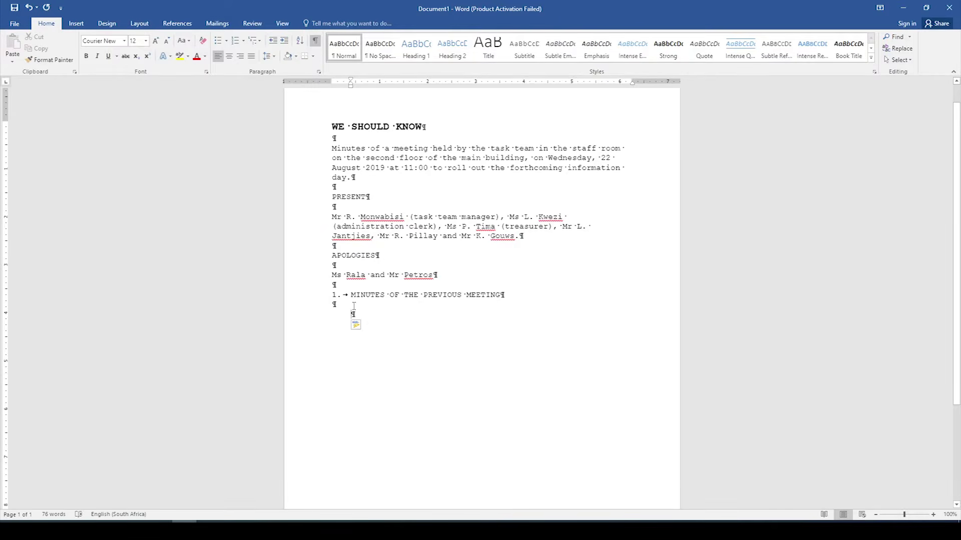
type("The minu")
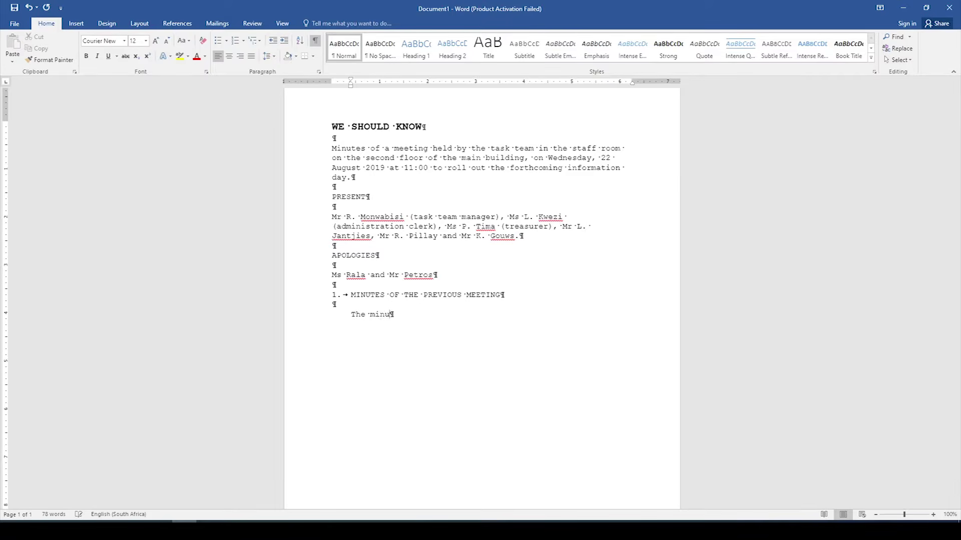
type("tes of the meeting on 16 May")
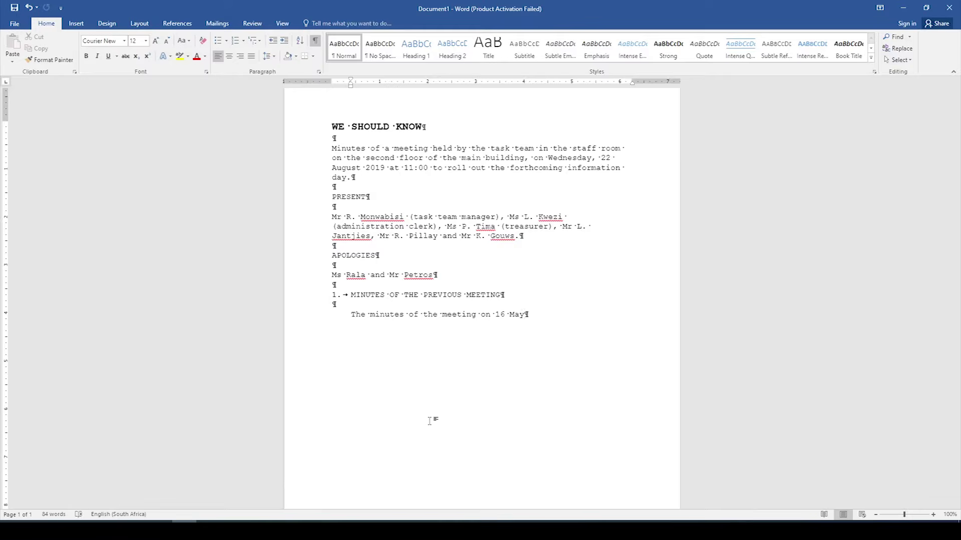
type("were")
type(" read. ")
type("The")
type(" followi")
type("ng wa")
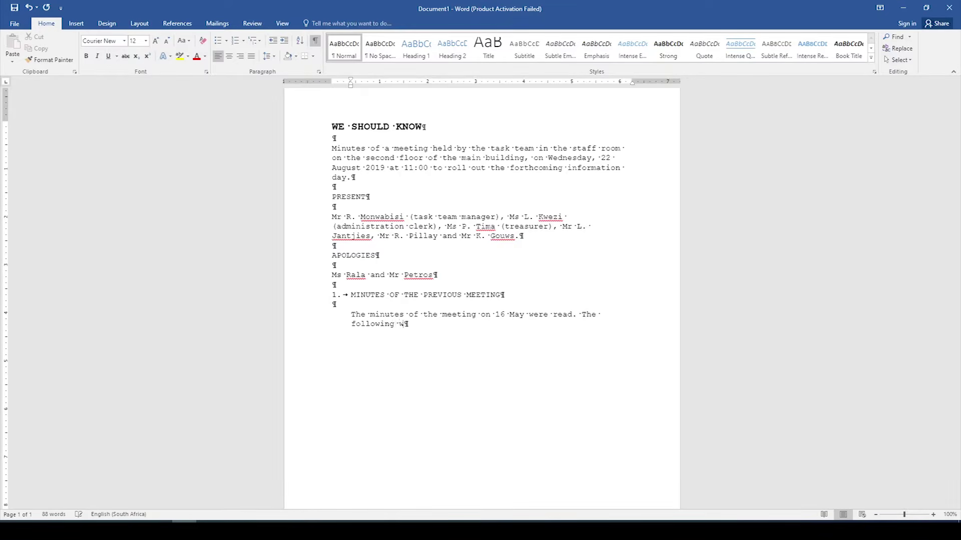
key("BackSpace")
key("BackSpace")
type("correction was made - Pamphlet")
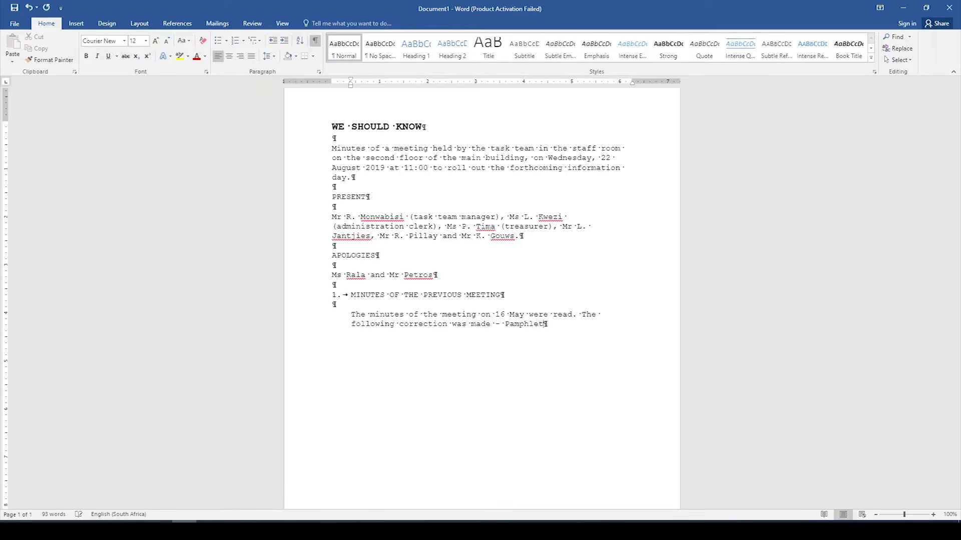
type("s were paid")
type(" from the")
type(" current a")
type("ccou")
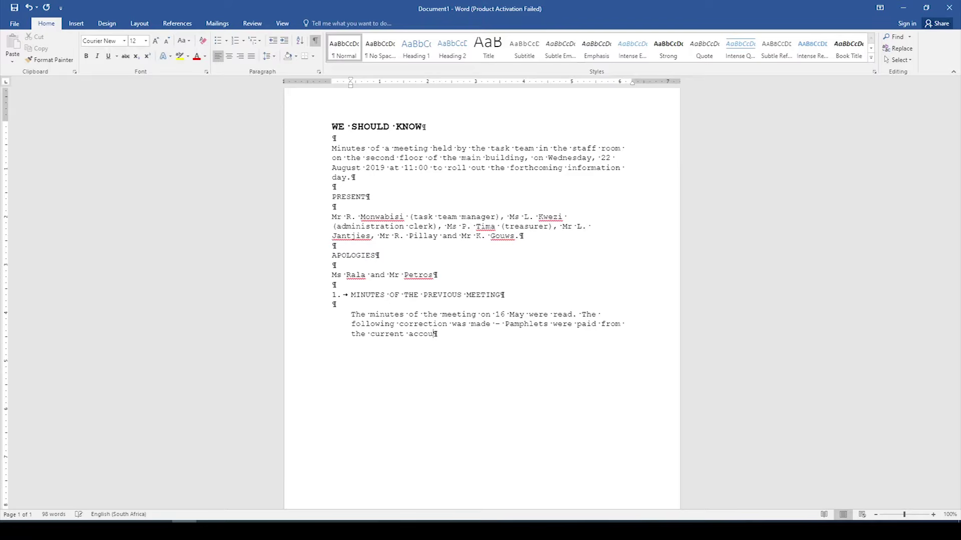
type("nt and not the ")
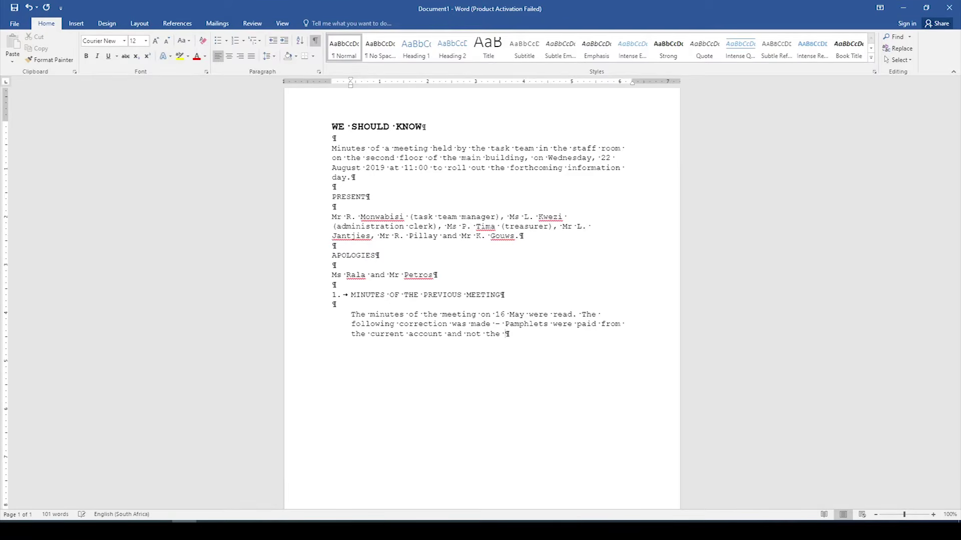
type("donatio")
type("ns account ")
type("as indi")
type("cated")
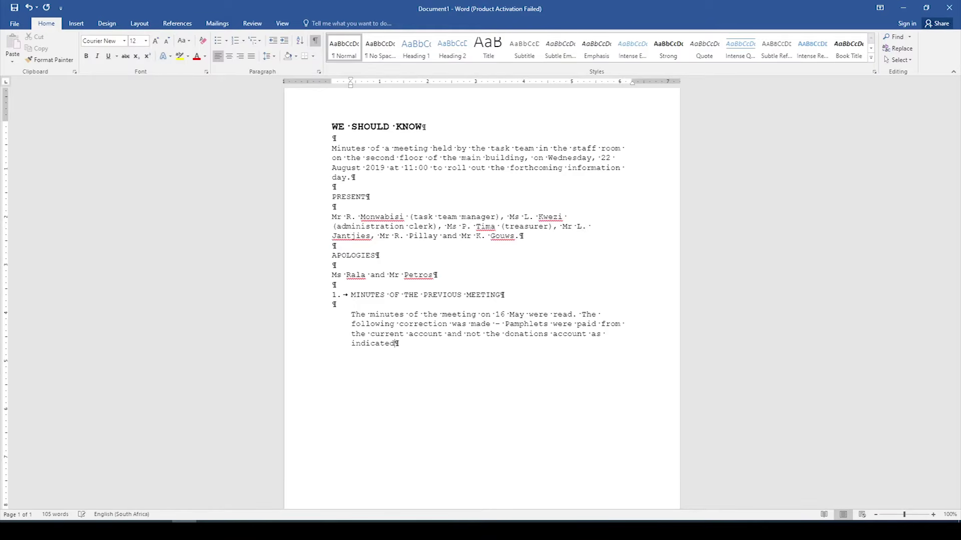
type(". With this amendment, the")
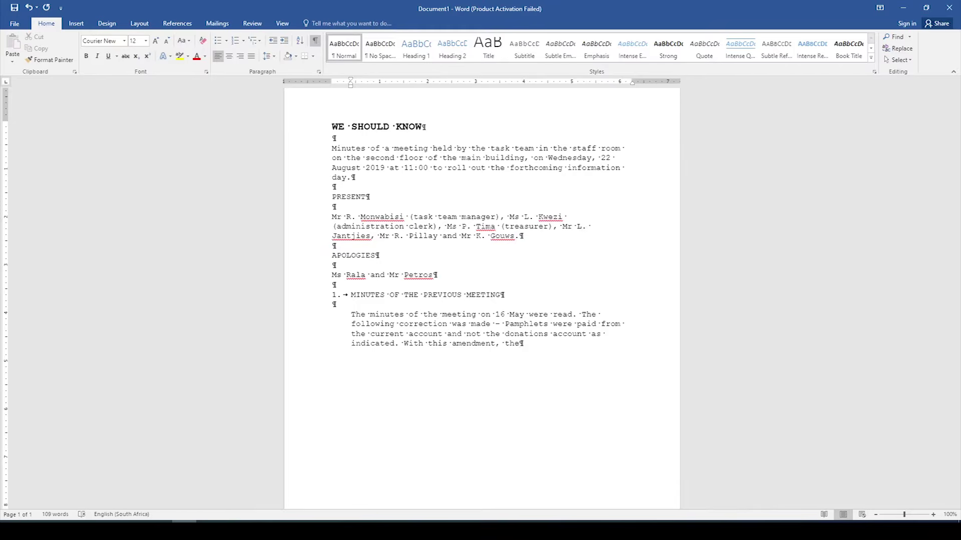
type(" minutes were signed as corre")
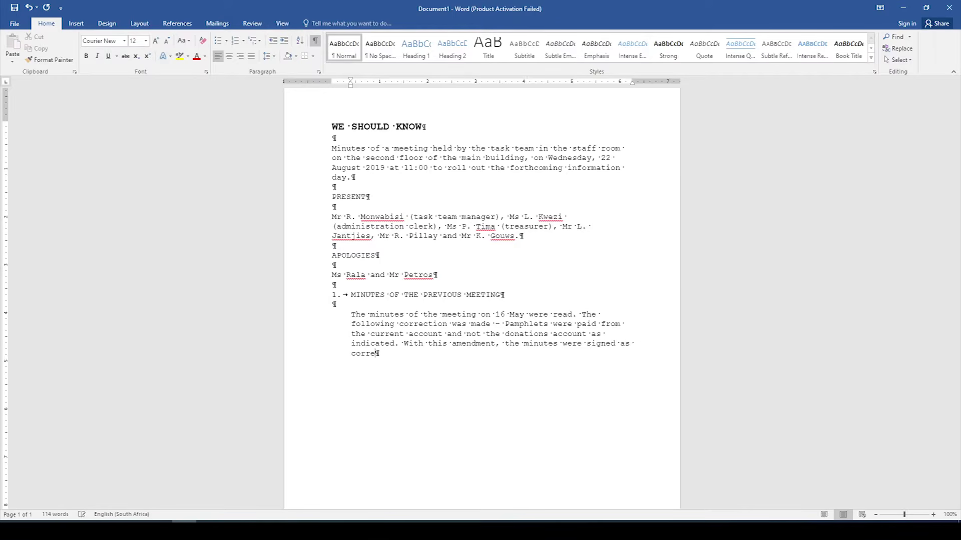
type("ct.")
key("BackSpace")
key("Return")
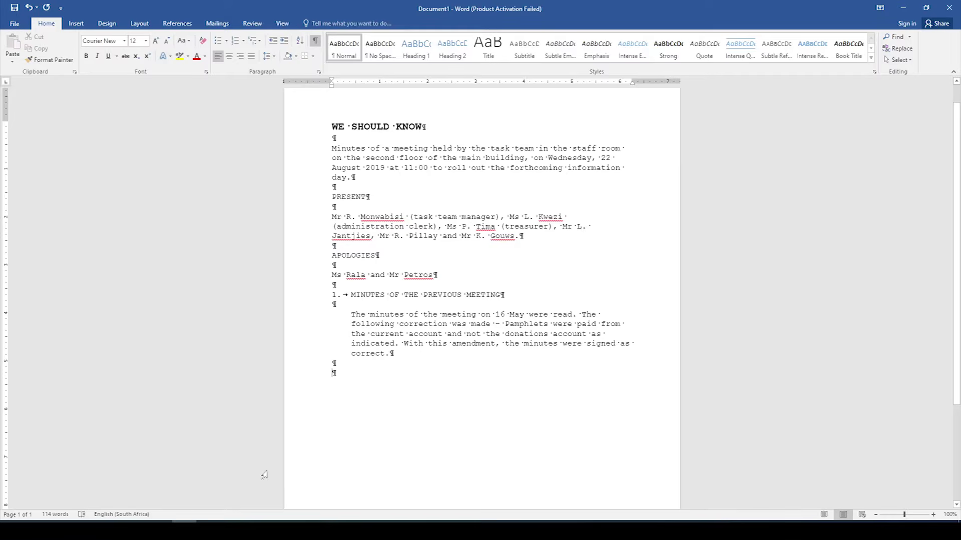
Step: Continue the list as item 2 FINANCIAL STATEMENT and begin the paragraph 'The Financial S'
left_click(260, 41)
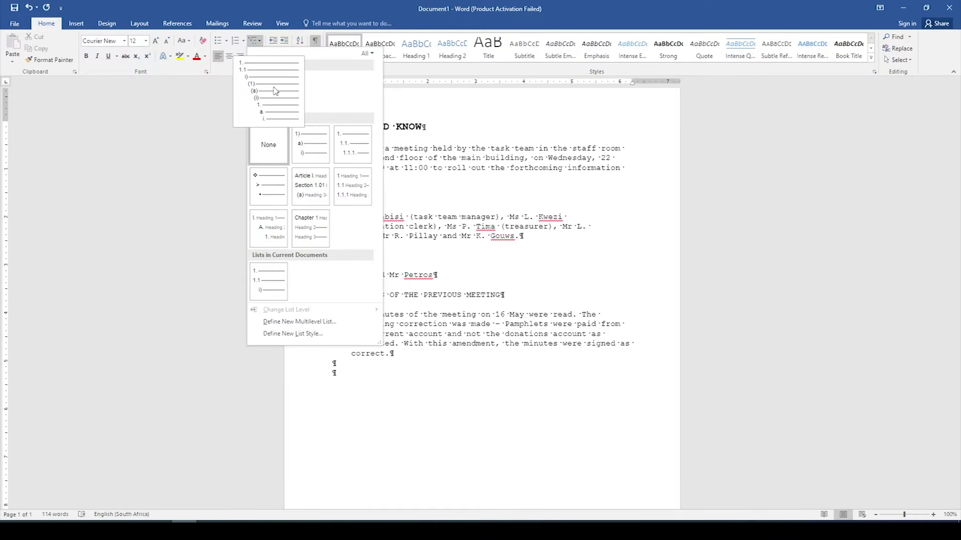
left_click(280, 91)
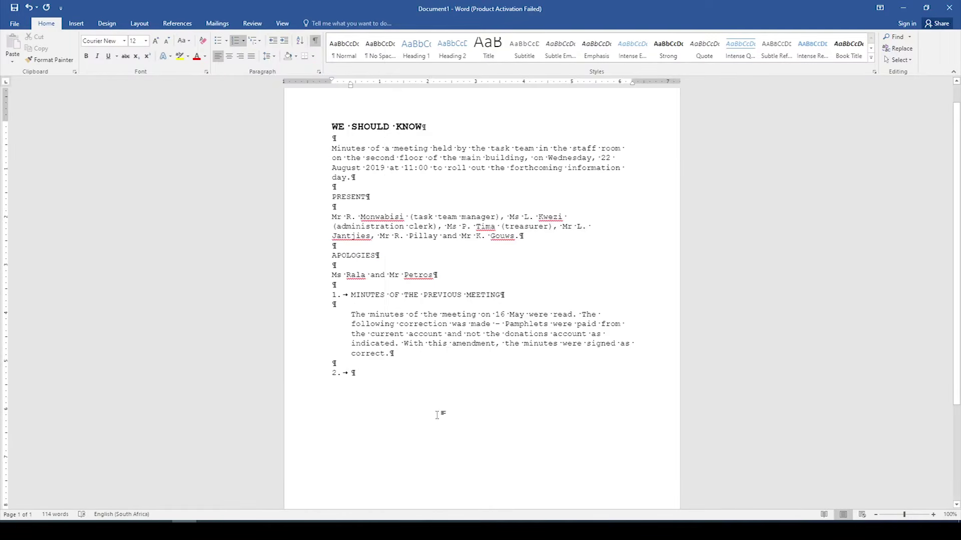
type("FINA")
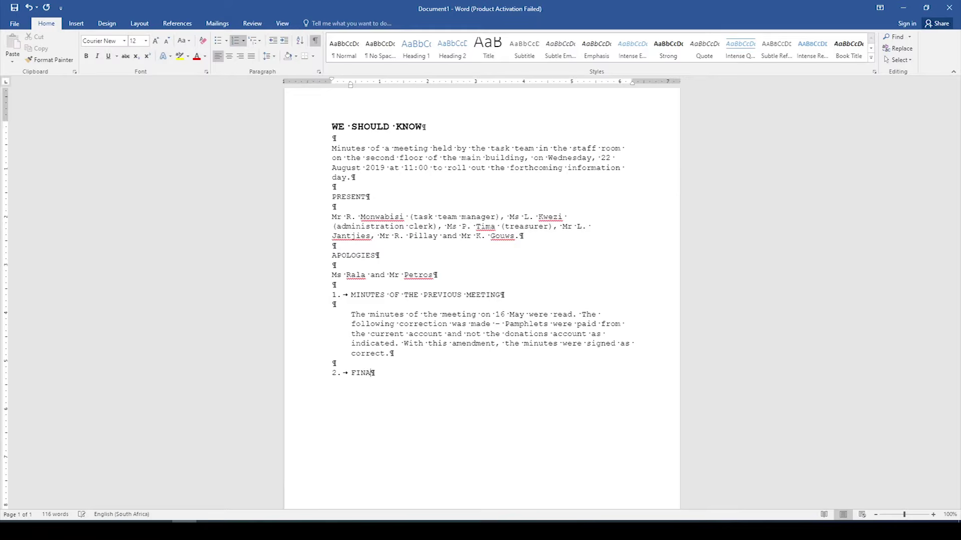
type("NCIAL STATEMENT")
key("Return")
key("Return")
key("Return")
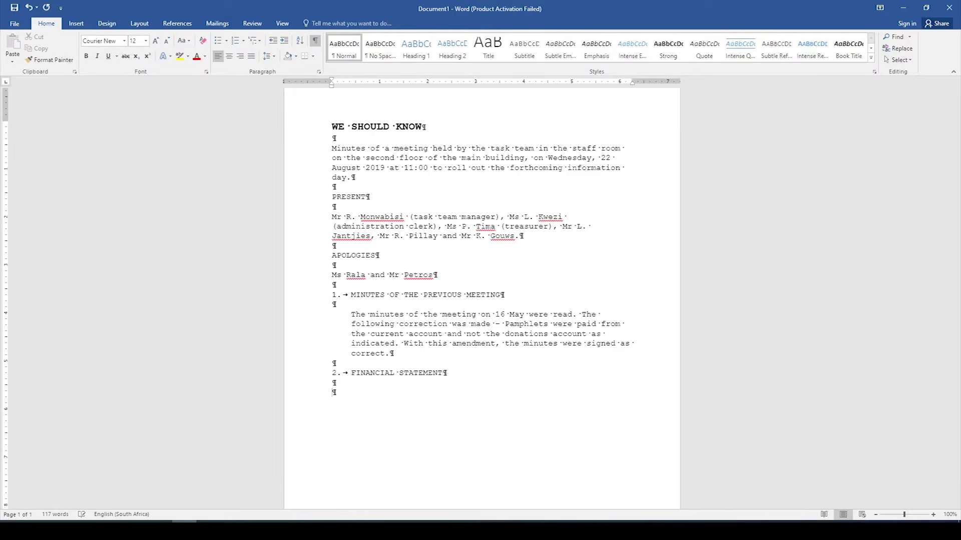
type("The Financial S")
Step: Indent the paragraph and continue it: 'Statement, as attached (ANNEXURE A), was read and the'
left_click(334, 395)
key("Tab")
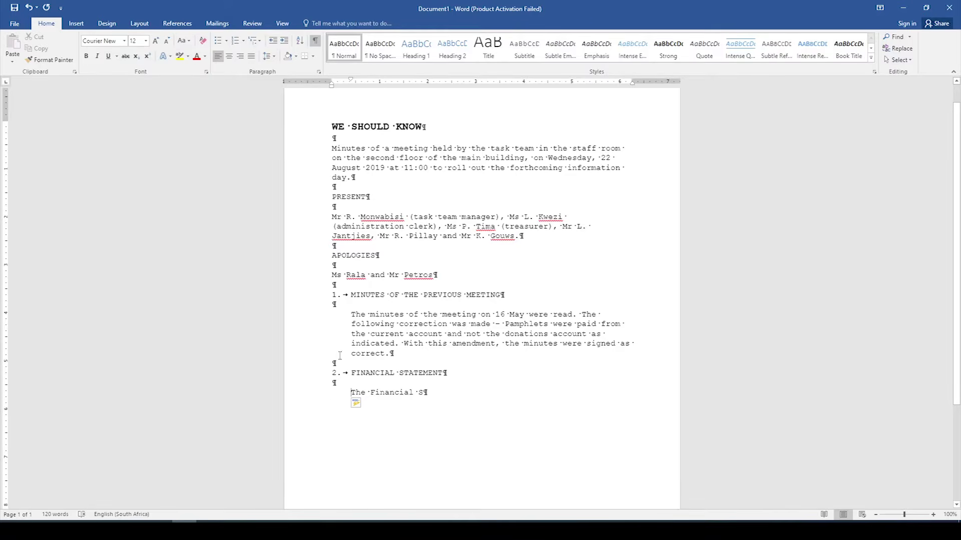
left_click(448, 402)
type("tate")
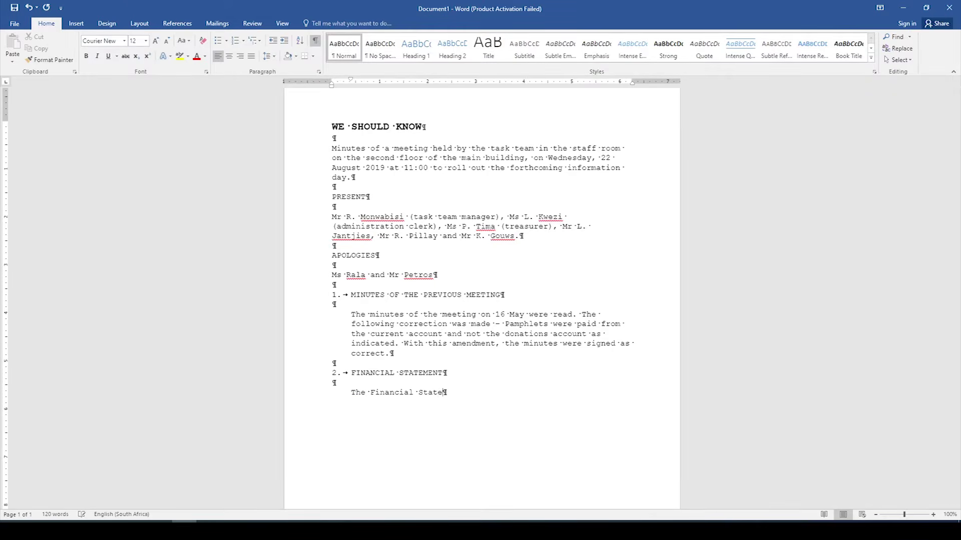
type("ment")
type(", s")
type("s attache")
type("d ")
type("(ANNEX")
type("URE A)")
type(", was read")
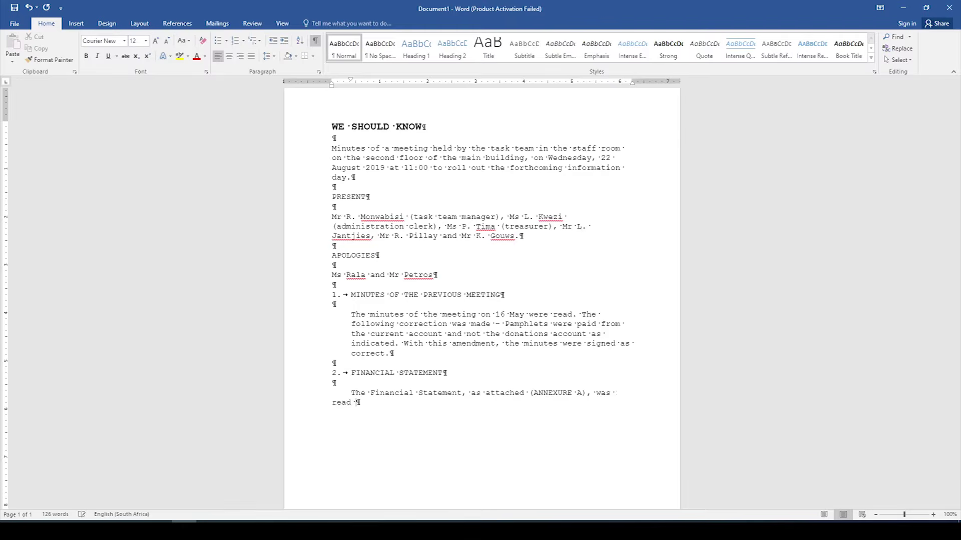
type(" and the")
left_click(333, 400)
key("Tab")
Step: Finish it asking the treasurer to verify the R500 donations and report next meeting, adding blank lines
type("treasurer ")
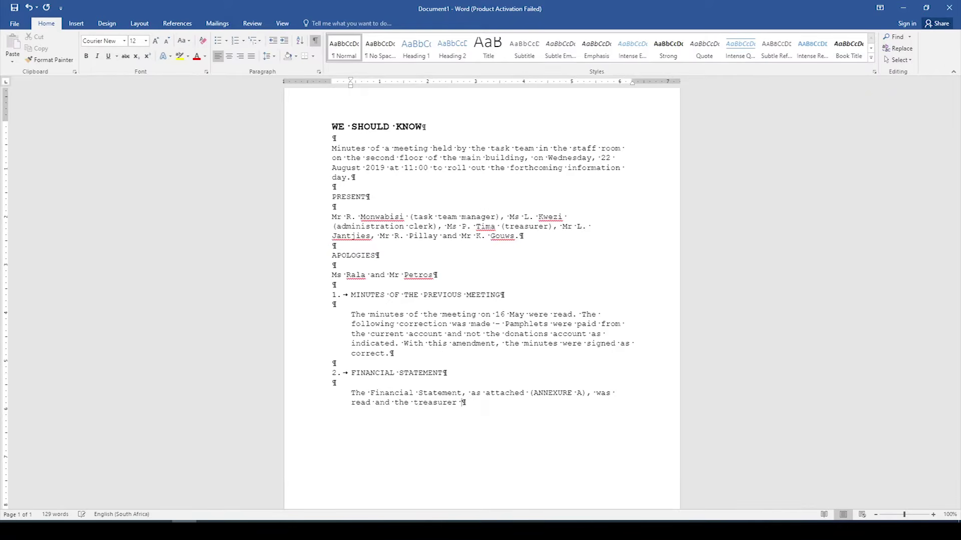
type("was reques")
type("ted ")
type("to verify")
type(" if an amo")
type("unt ")
type("of R")
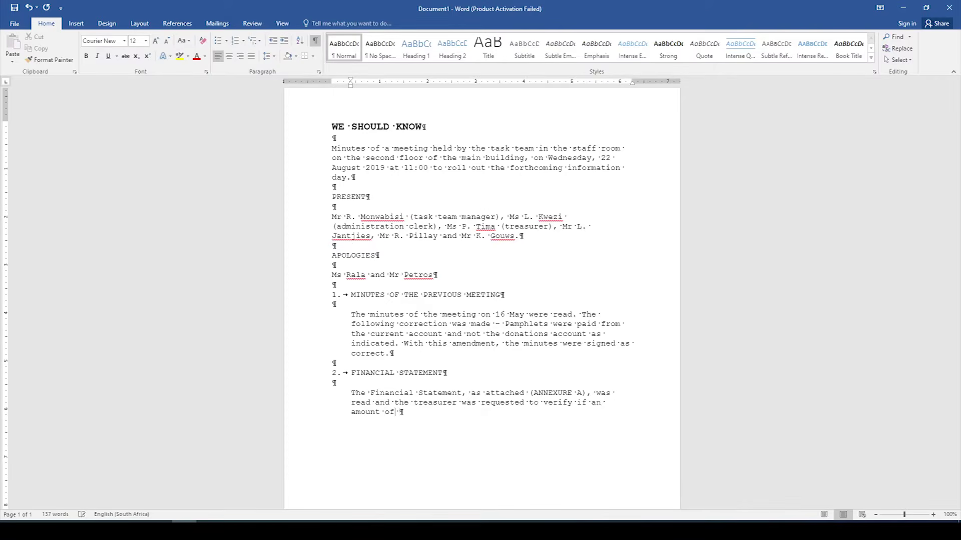
type("0 for donations was correctly recor")
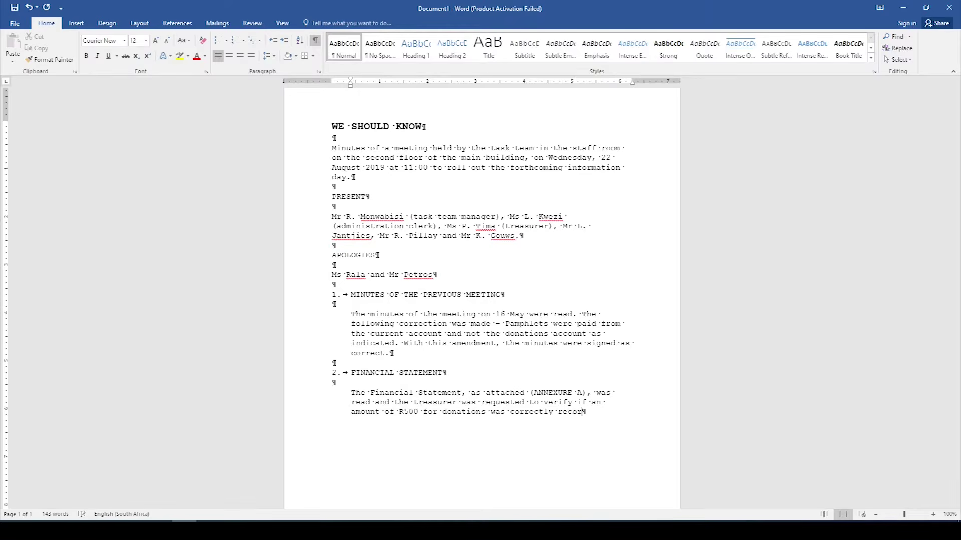
type("ded")
type("&")
key("BackSpace")
type("and ")
type("to ")
type("re")
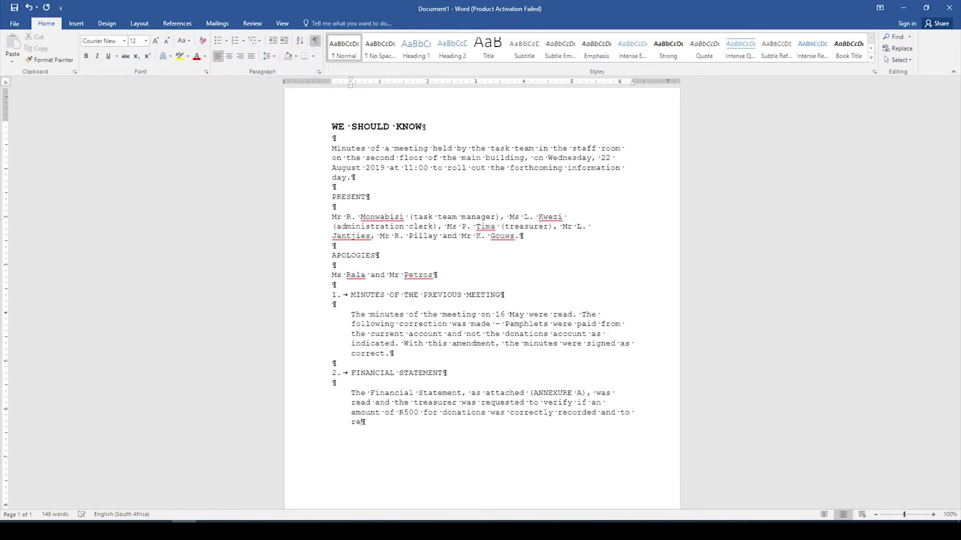
type("g")
type("ort at ")
type("the ")
type("next meet")
type("ing.")
key("Return")
key("BackSpace")
key("Return")
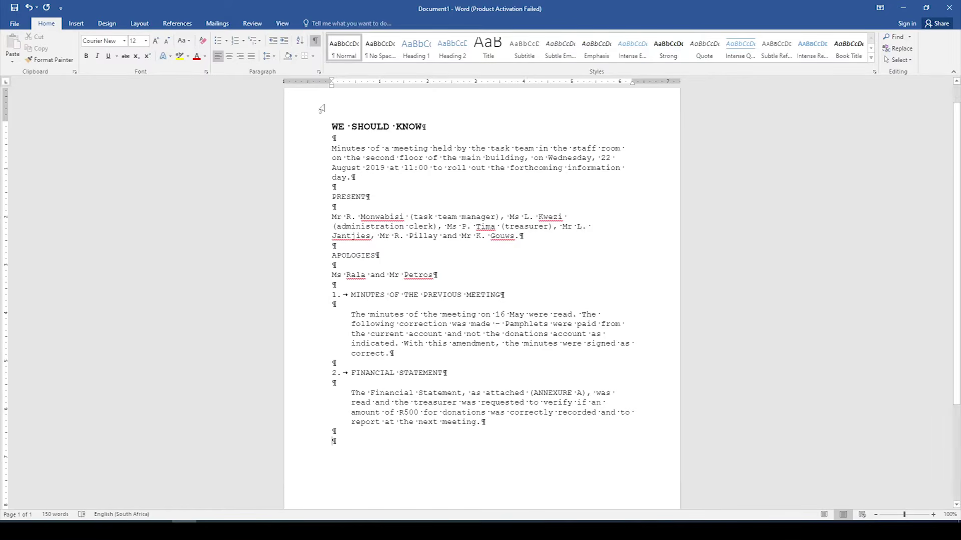
Step: Number the empty line as agenda item 3, NEW MATTERS
left_click(245, 44)
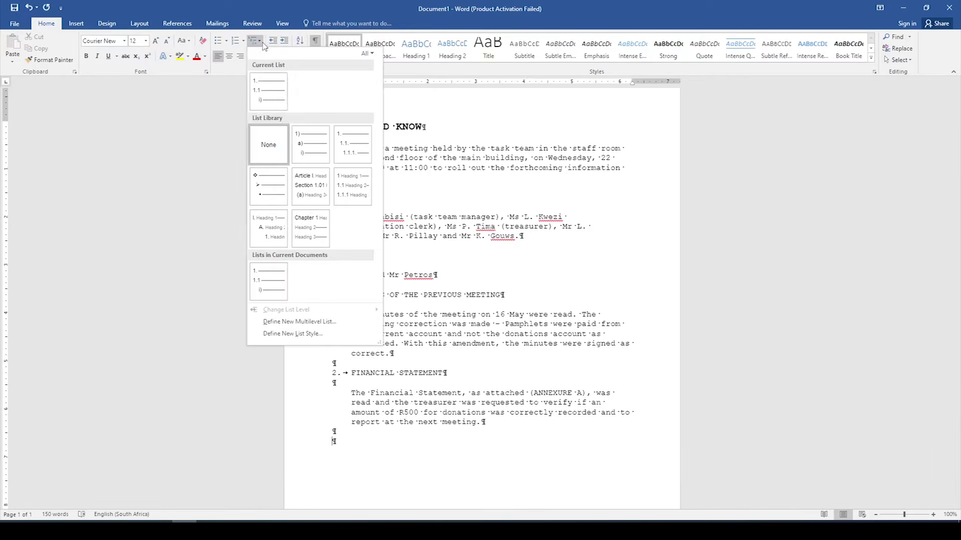
left_click(269, 90)
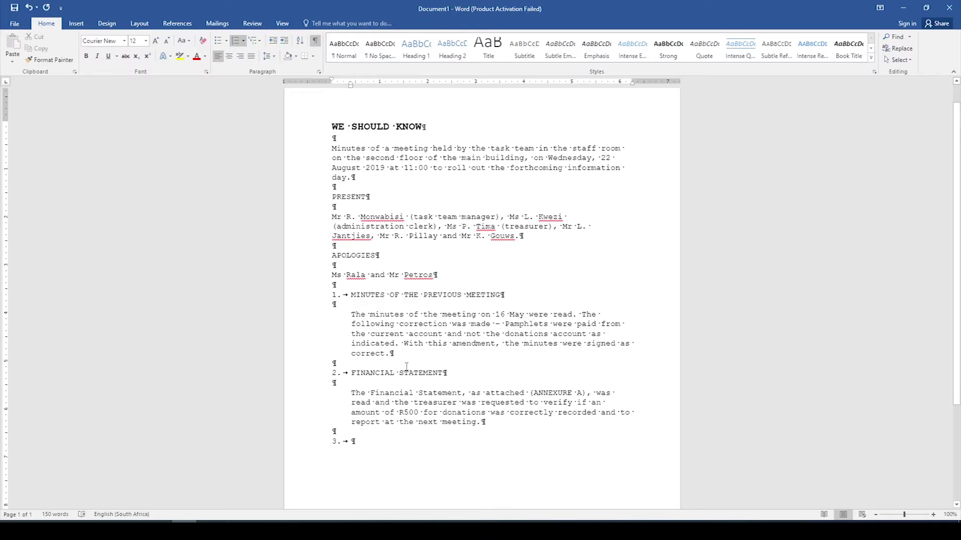
type("NEW MATTERS")
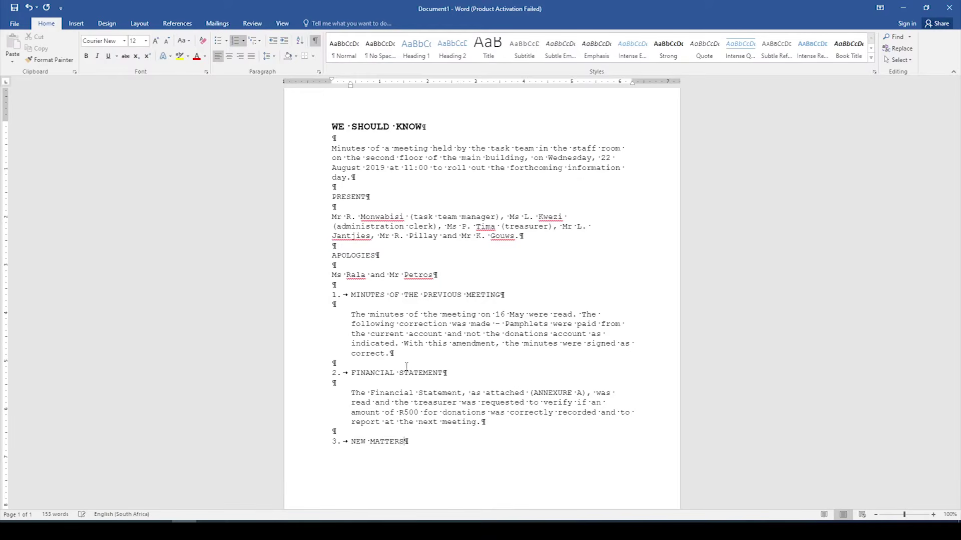
key("Return")
key("Return")
key("Return")
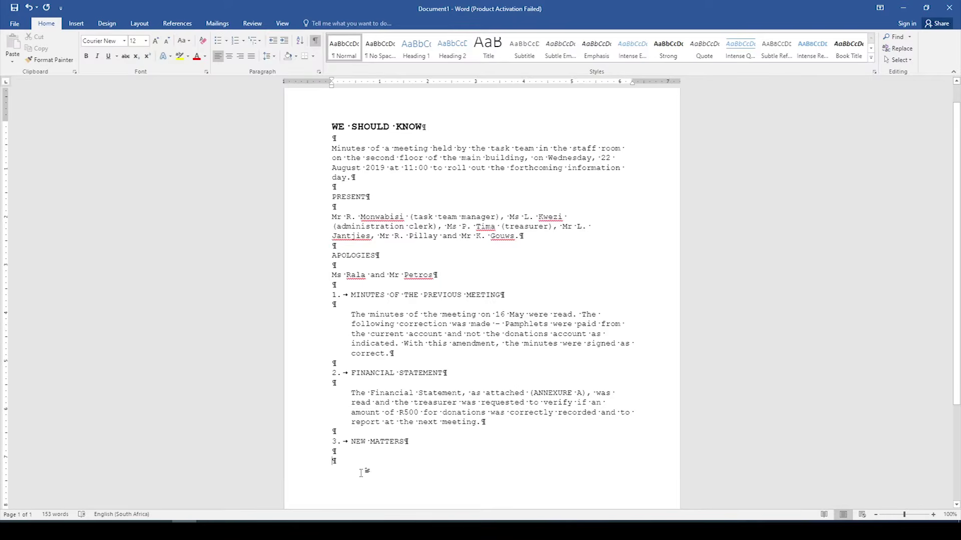
Step: Add sub-item 3.1 INFORMATION DAY and indent the empty paragraph below it
left_click(259, 41)
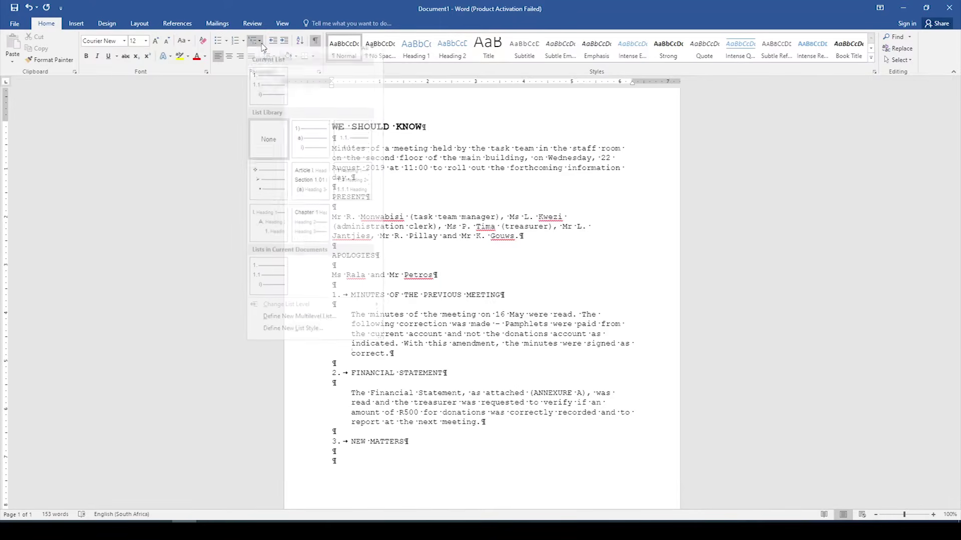
left_click(276, 99)
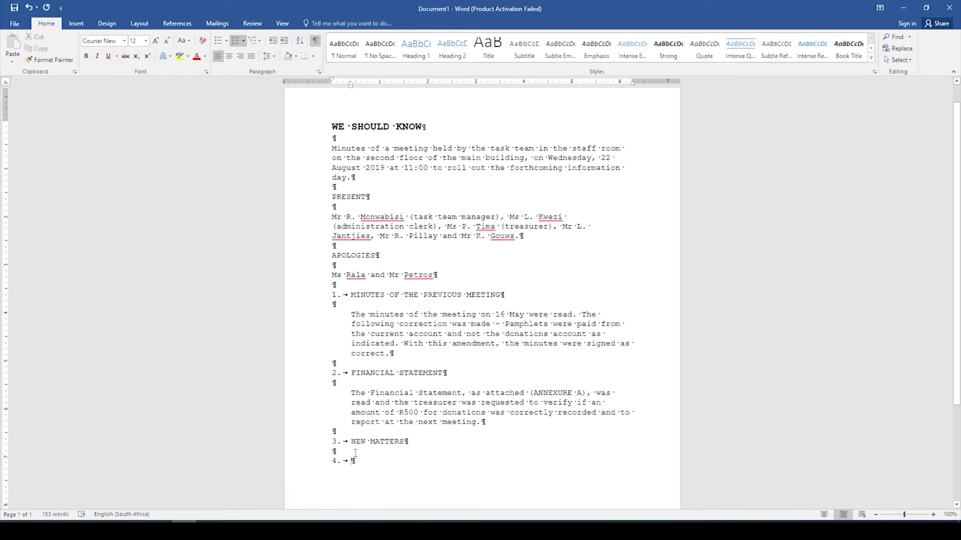
key("Tab")
key("shift+Tab")
key("Tab")
type("IN")
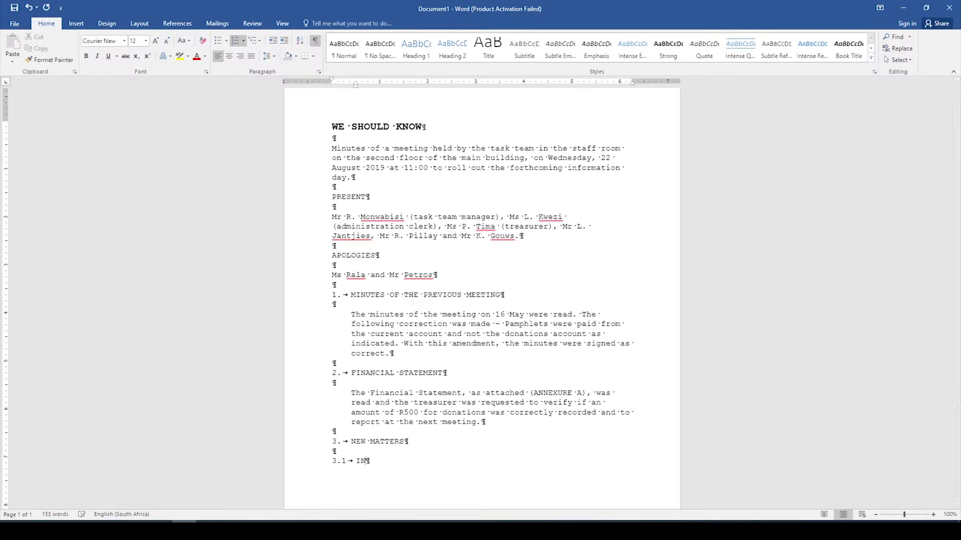
type("FORMATION DAY")
key("Return")
key("Return")
key("Return")
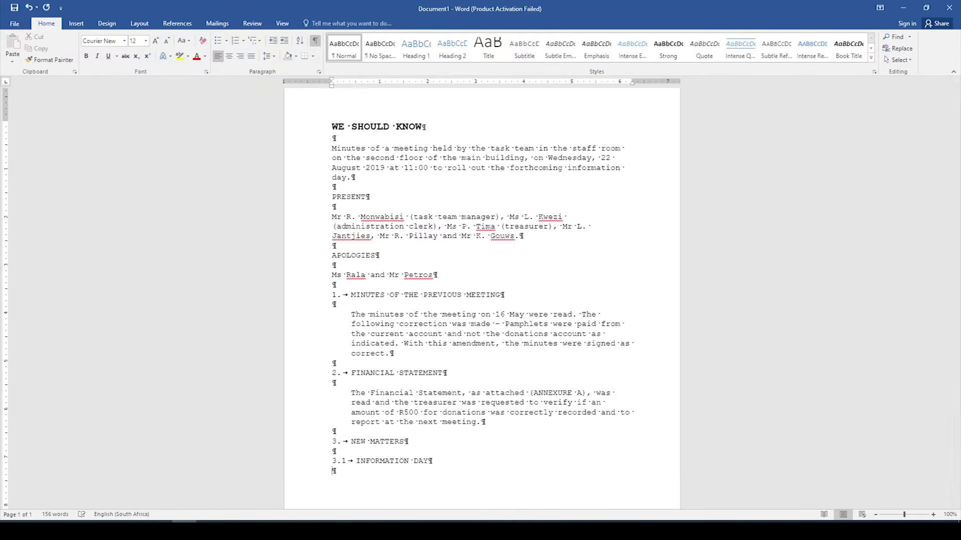
key("Tab")
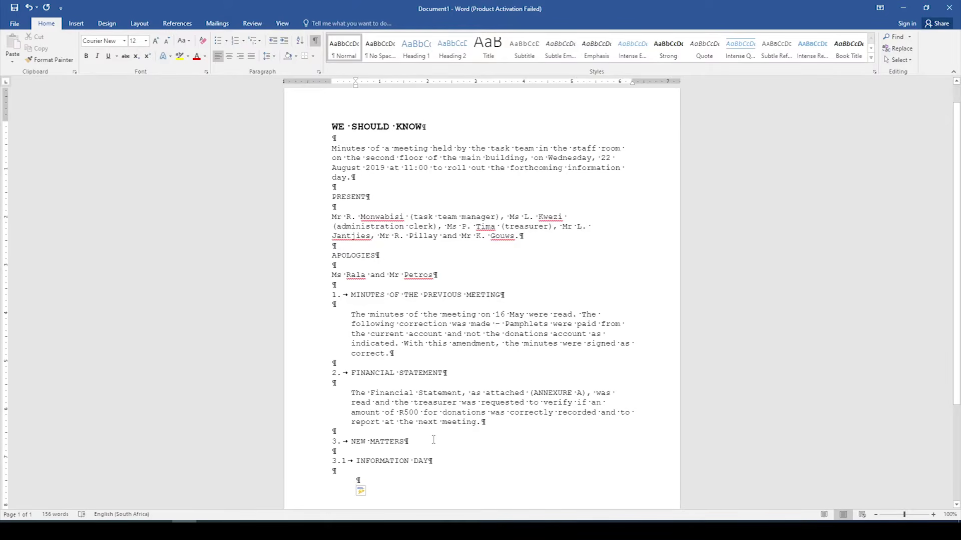
Step: Type the 21 September 2019 Civic Centre information day paragraph with NGO invitations (ANNEXURE B)
type("The i")
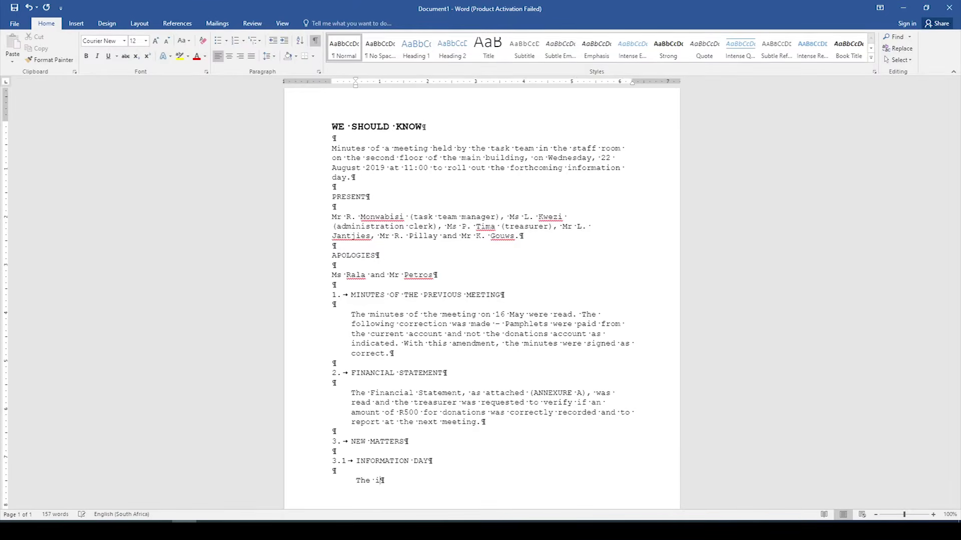
type("nformation day will be held on 21 S")
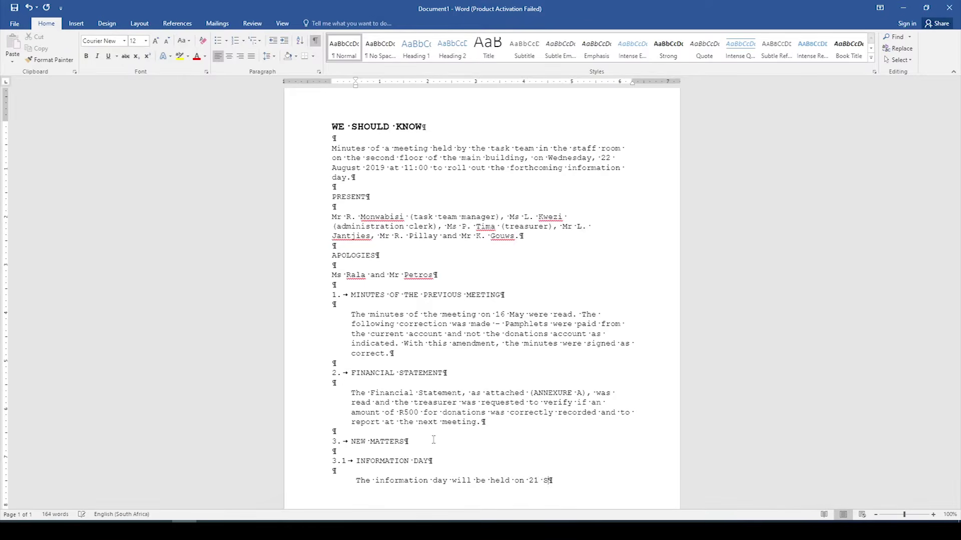
type("eptember")
type("2019 in the Civix")
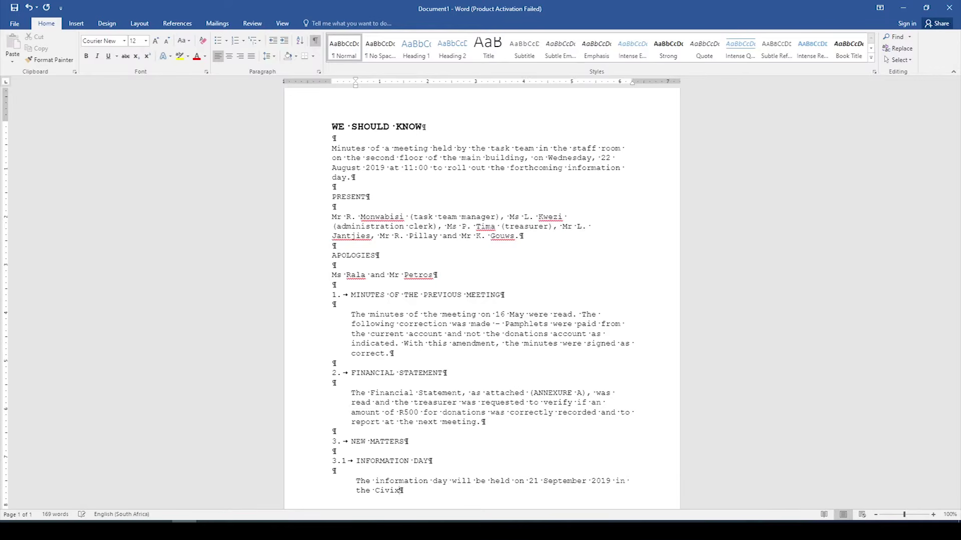
key("BackSpace")
type("c Centre. Invitations will be ")
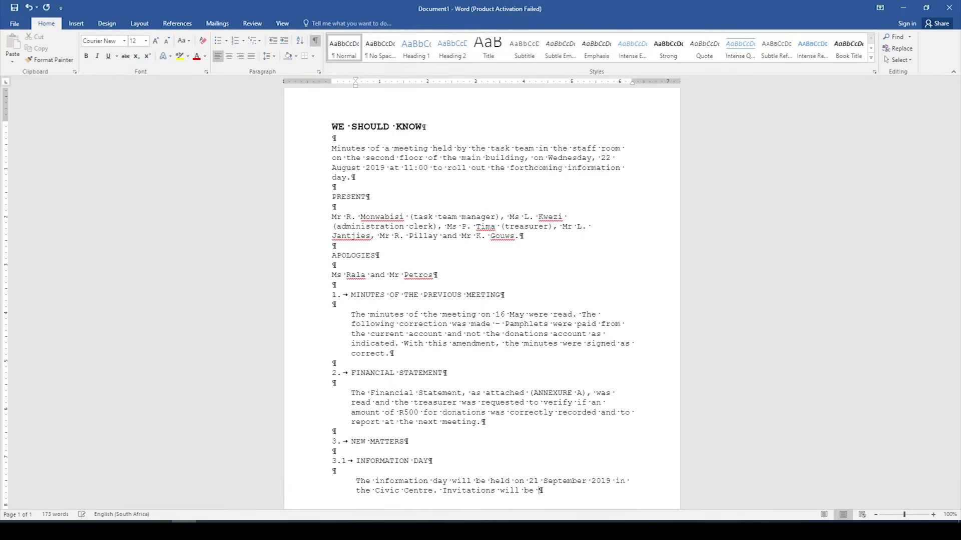
type("e-mailed ")
type("to all N")
type("GO")
type("s on the")
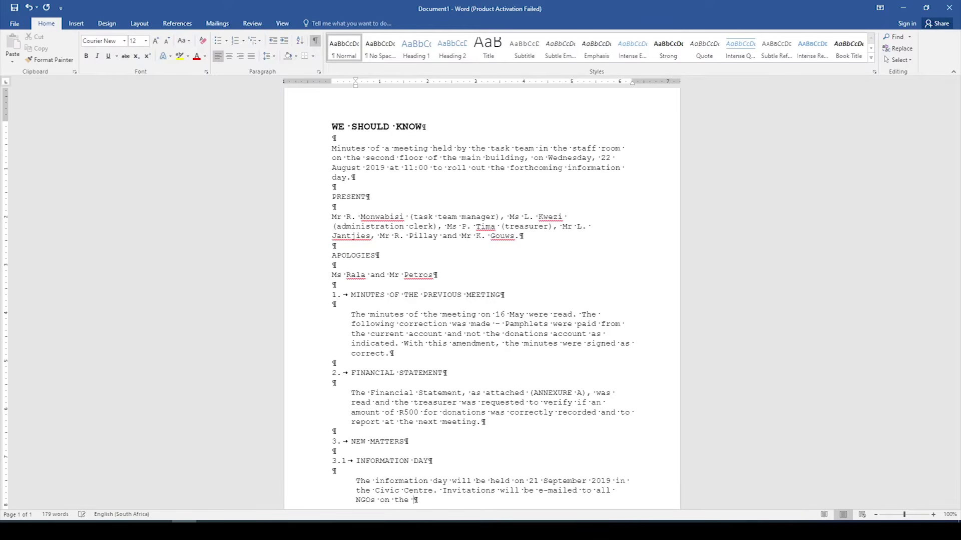
type(" attached list (ANNEXURE B)")
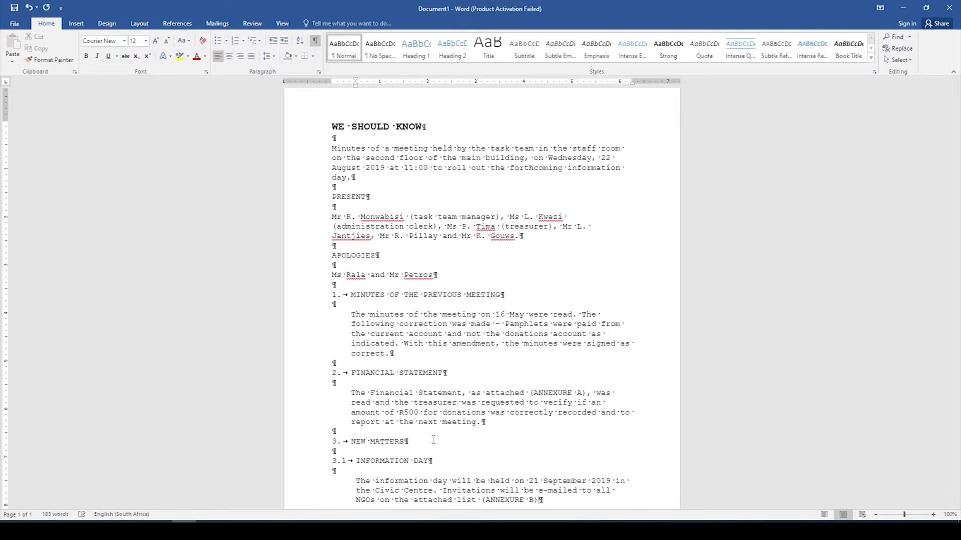
type(".")
key("Return")
key("BackSpace")
key("Return")
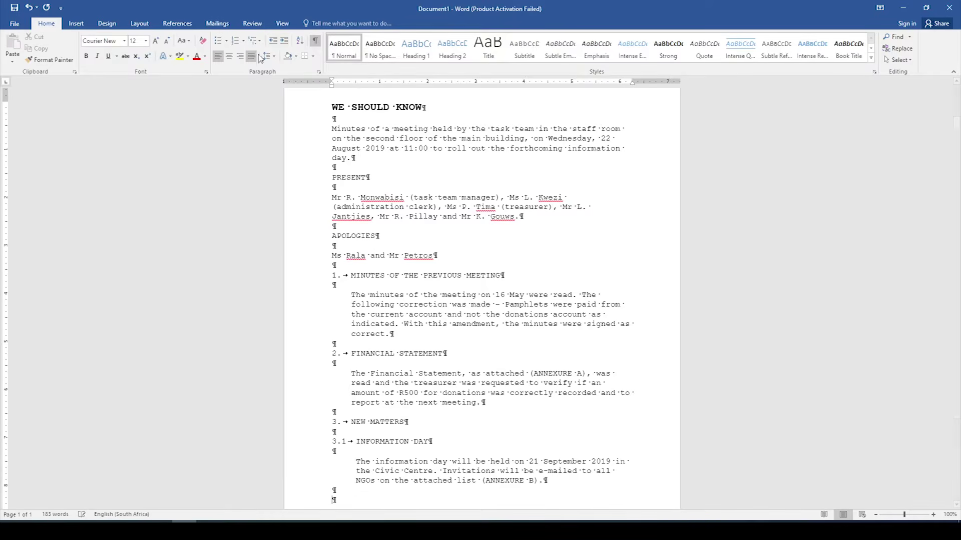
Step: Continue the list and demote it to sub-item 3.2 STALL HOLDERS, with blank lines below
left_click(253, 41)
left_click(277, 91)
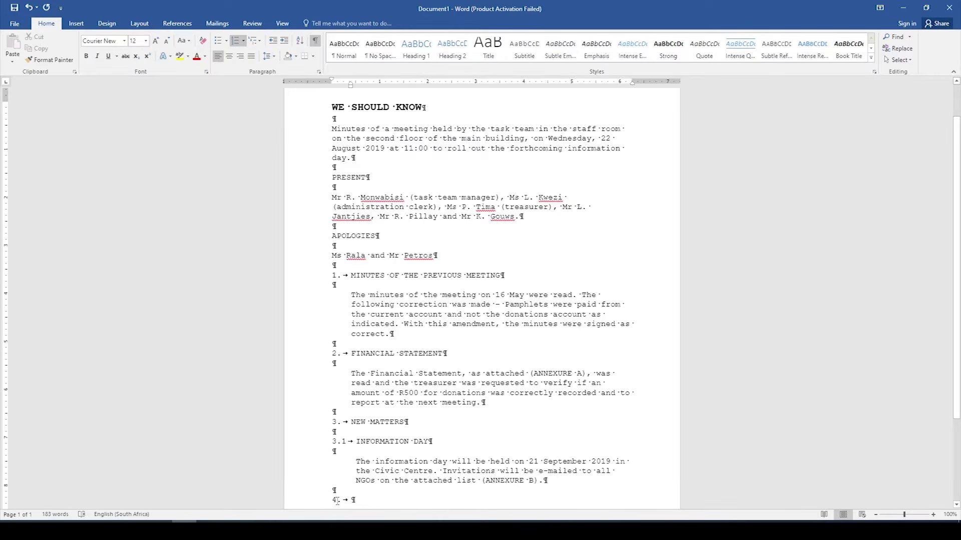
key("Tab")
type("STALL H")
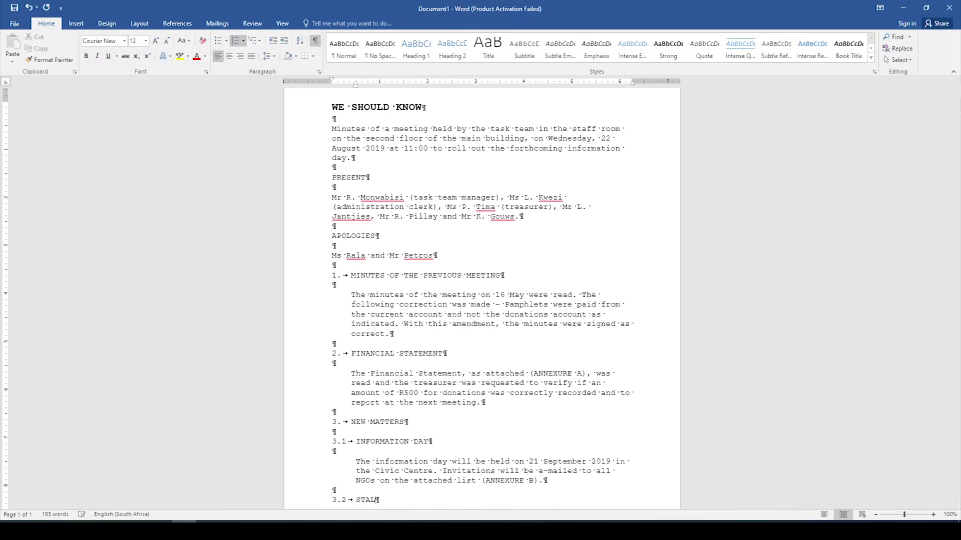
type("OLDERS")
key("Return")
key("Return")
key("Return")
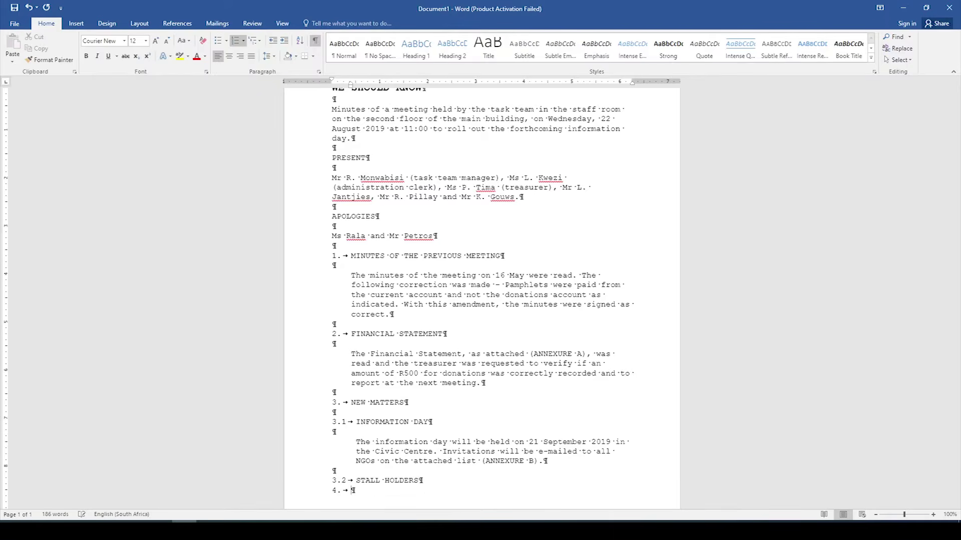
scroll(453, 405, "down", 3)
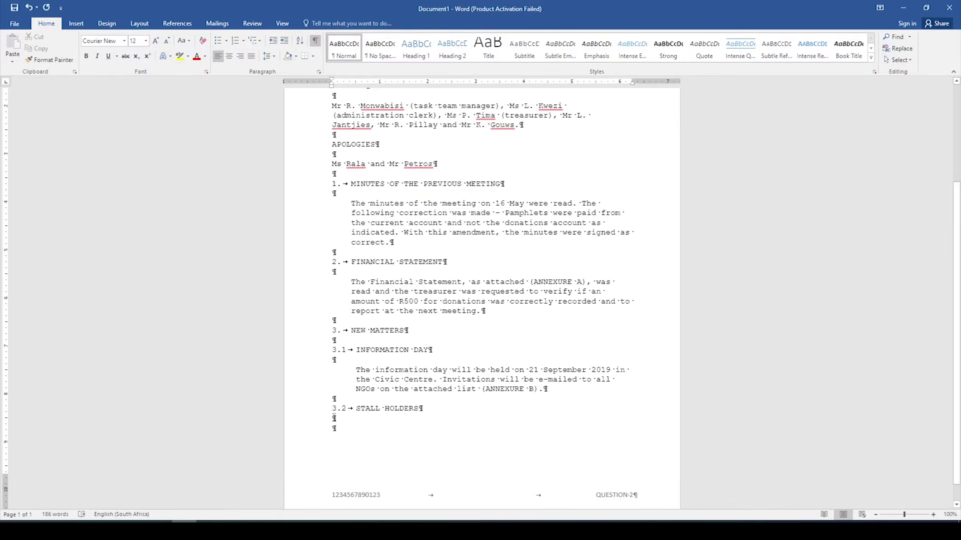
Step: Begin the 3.2 minutes: 'The attached e-mail (ANNEXURE C), from the Health Department'
left_click(316, 42)
left_click(316, 42)
left_click(316, 42)
left_click(316, 42)
type("The a")
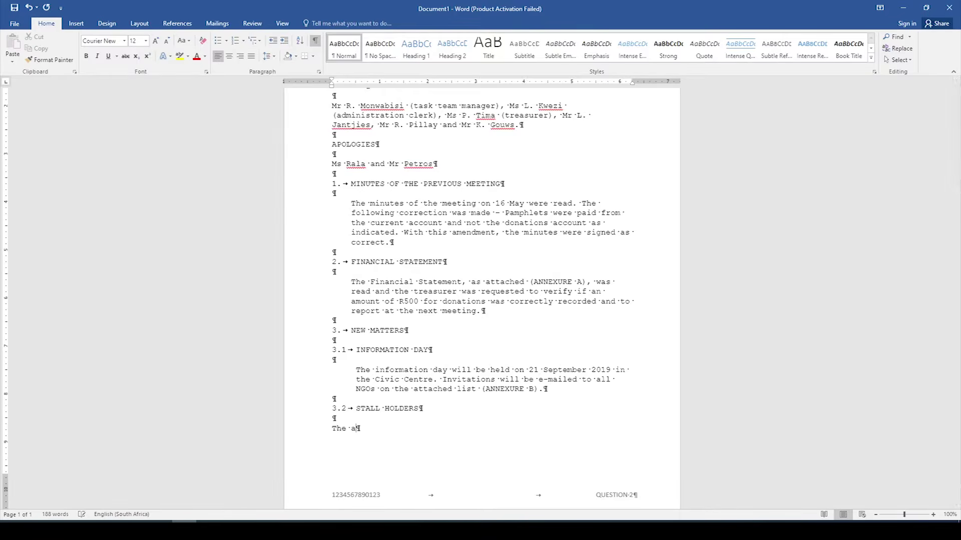
type("ttached e-mail (ANNEXURE C")
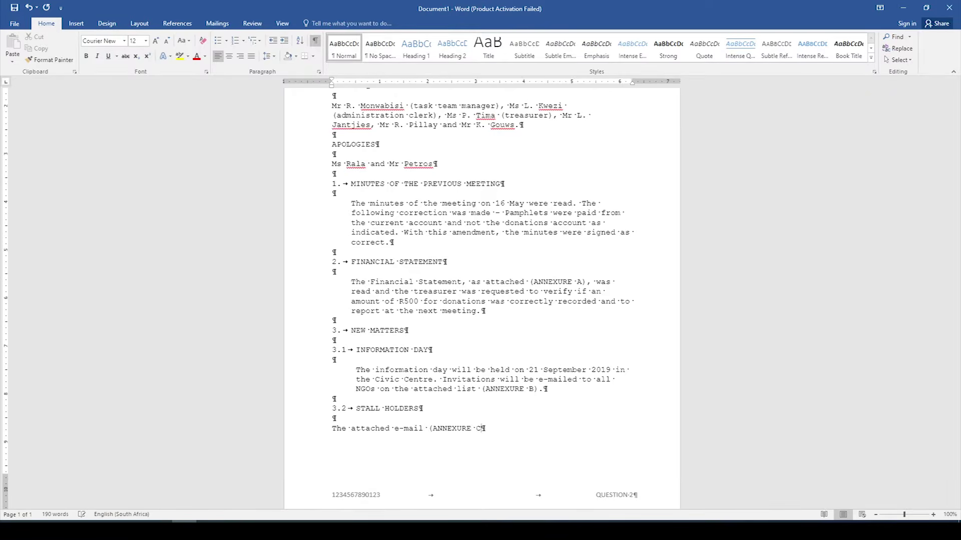
type("), from the Health Depart")
type("ment")
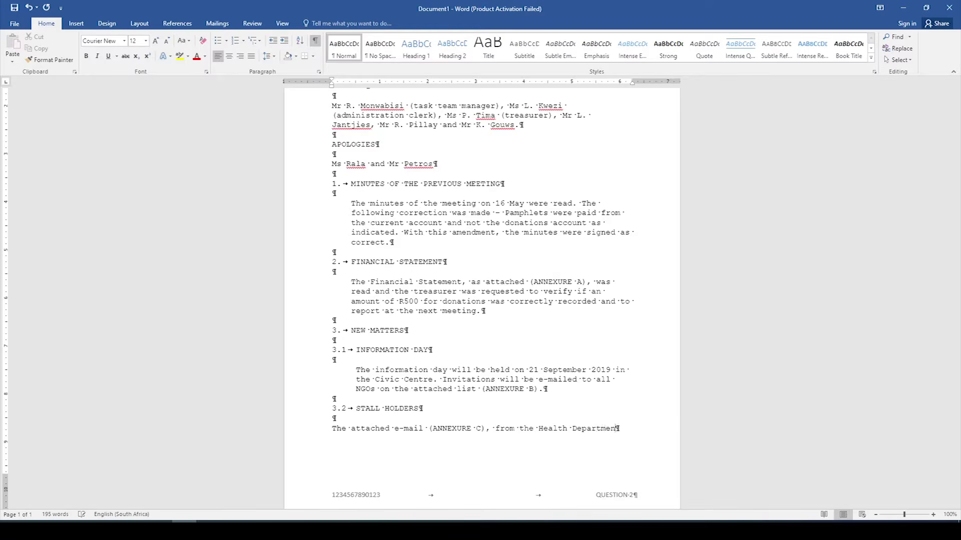
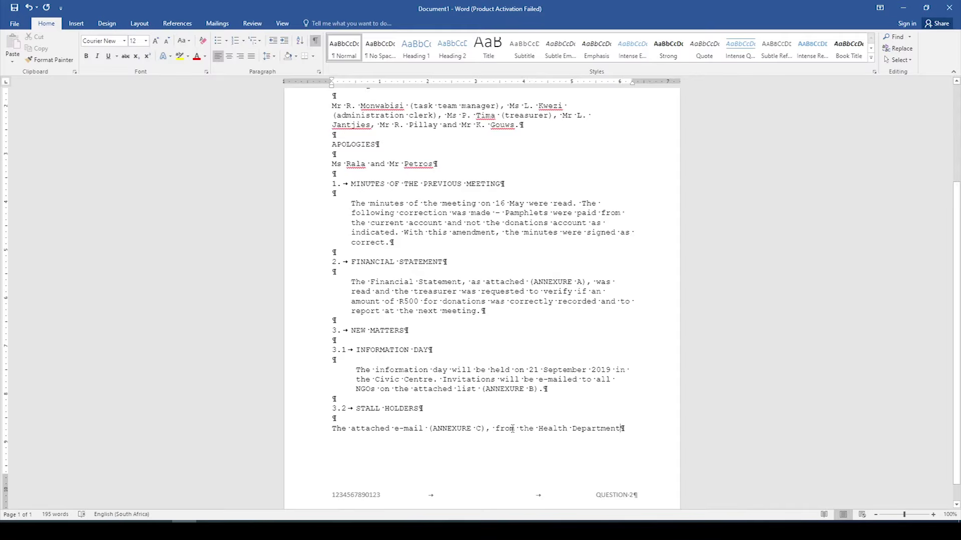
Step: Complete item 3.2 with 'was read' and the resolution that public relations departments may attend the information day
type("was rre")
key("BackSpace")
key("BackSpace")
key("BackSpace")
type("read")
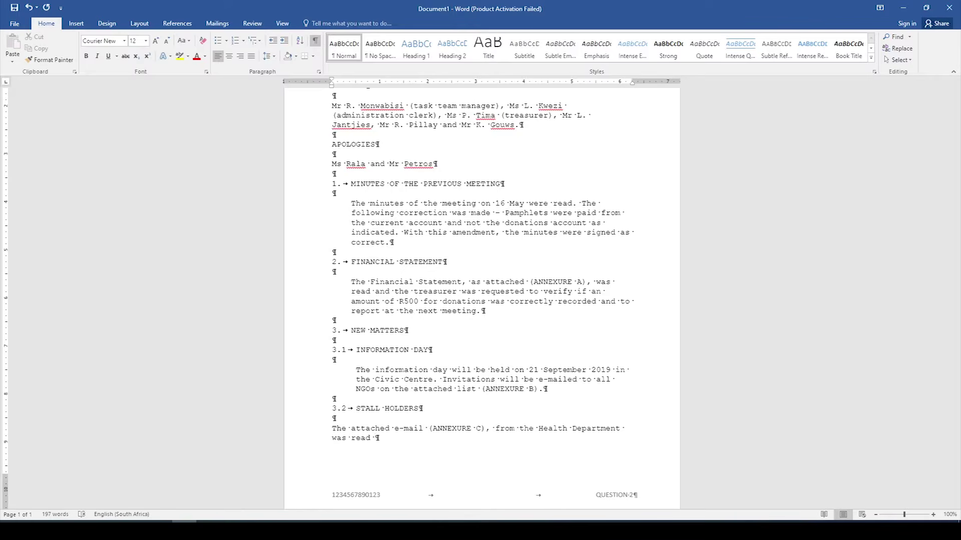
key("BackSpace")
type(". A resolution was taken that any pu")
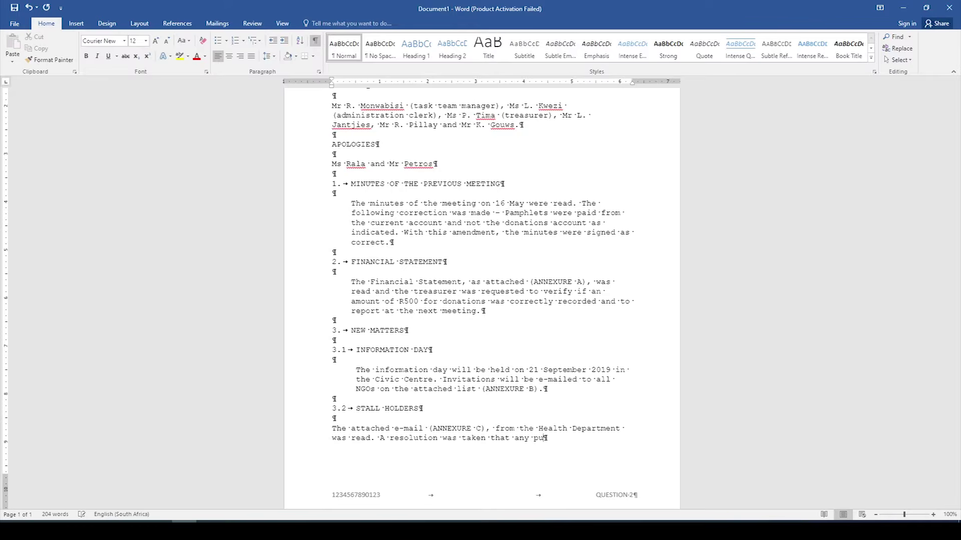
type("blic Relatio")
type("ns depar")
type("tment ma")
type("y ")
type("atte")
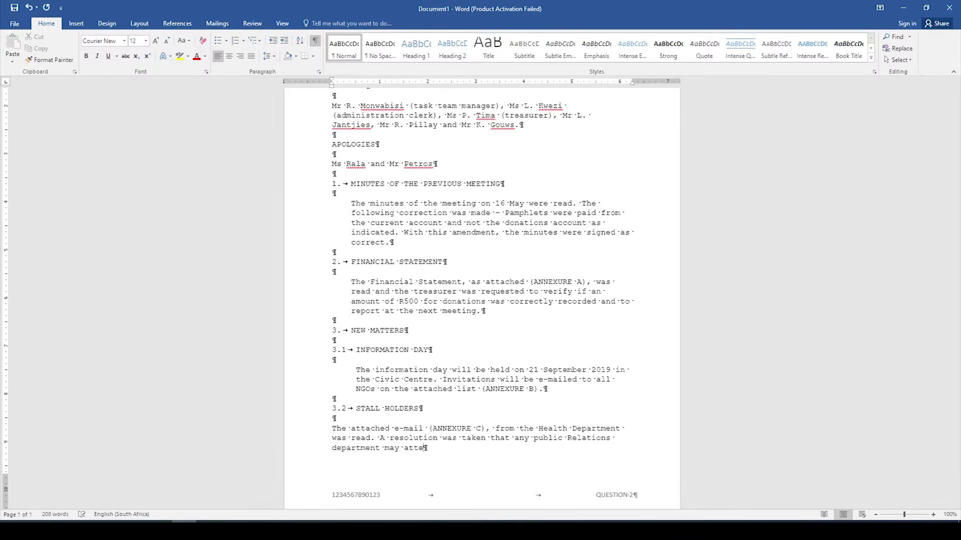
type("nd the information day if ")
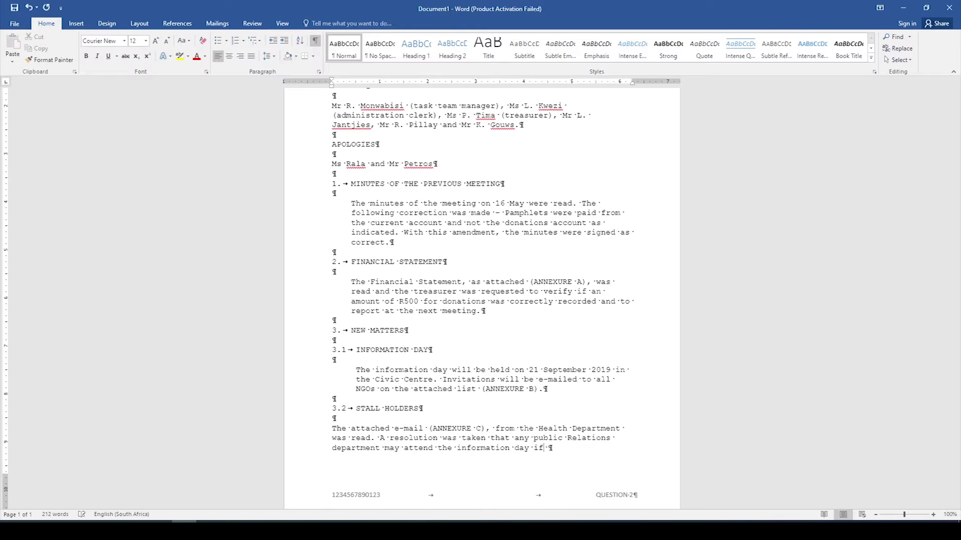
type("they can")
type(" set up ")
type("and manage")
type(" th")
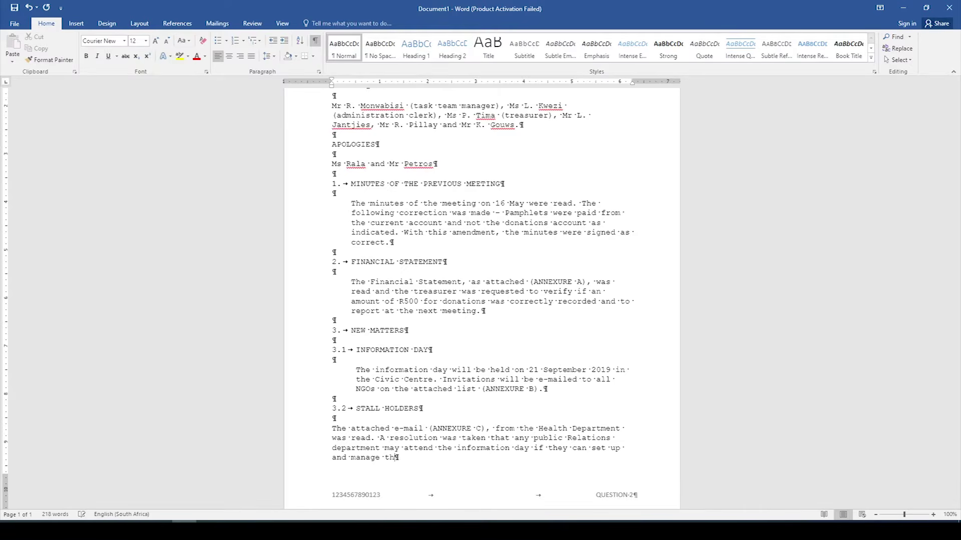
type("eir own stalls.")
Step: Add numbered sub-item 3.3 recording who was appointed organiser of all activities at the information day
key("Return")
key("Return")
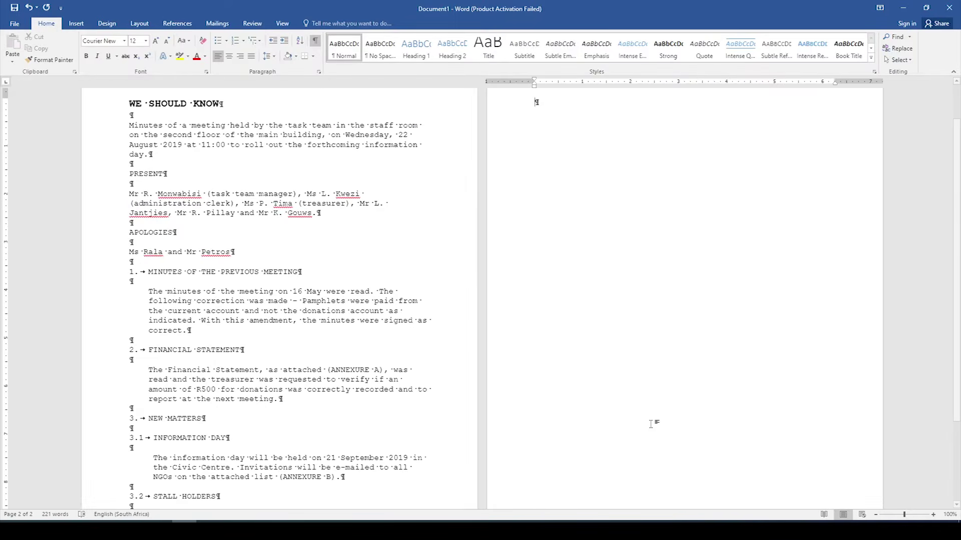
left_click(243, 41)
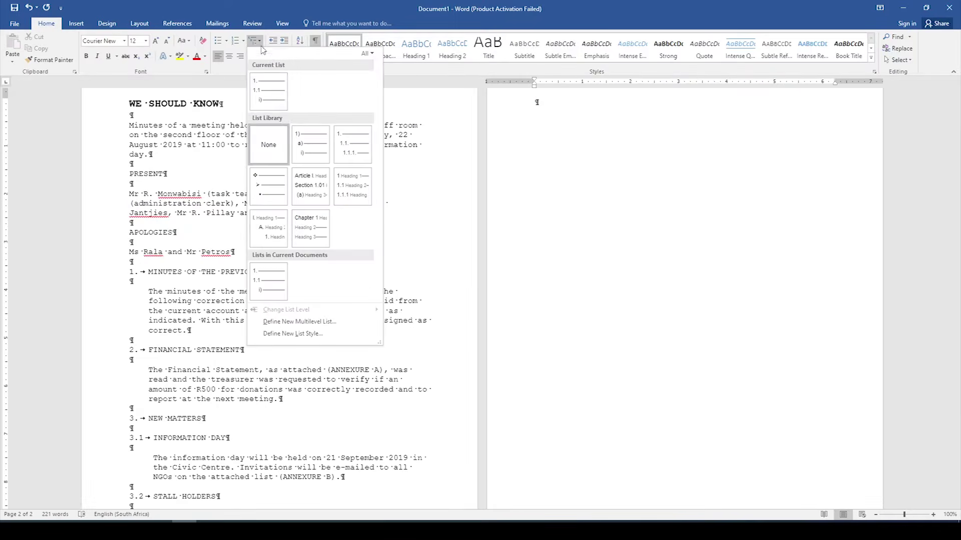
left_click(274, 83)
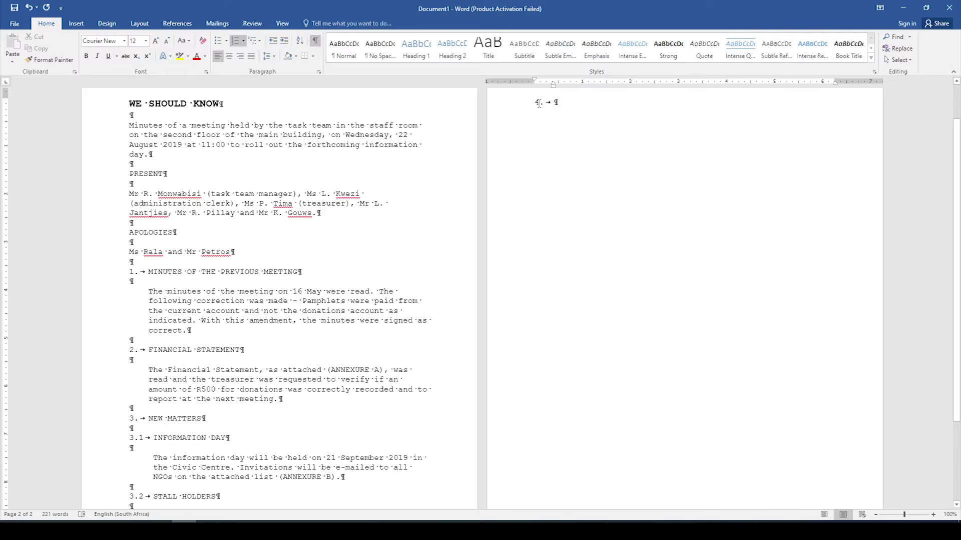
key("Tab")
type("Mr P")
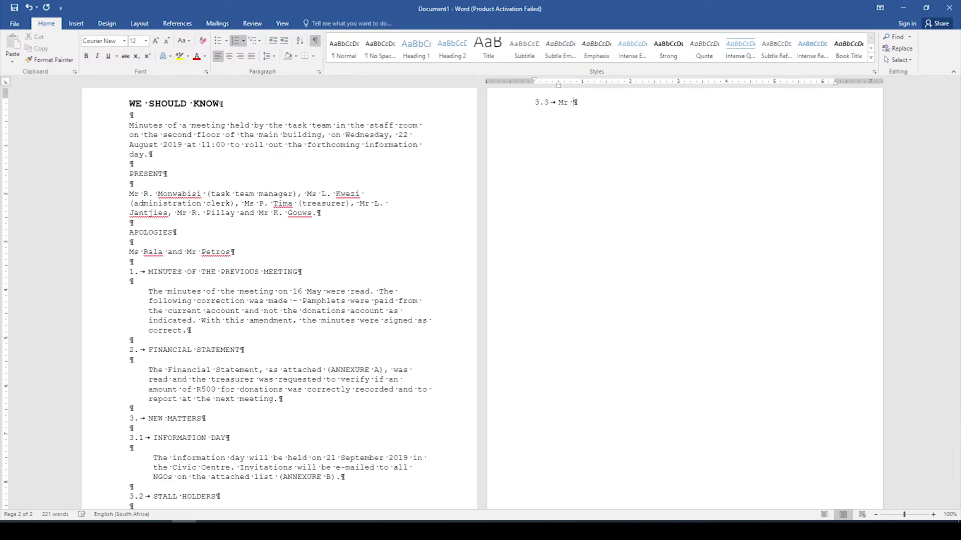
type("illay was appointed as the o")
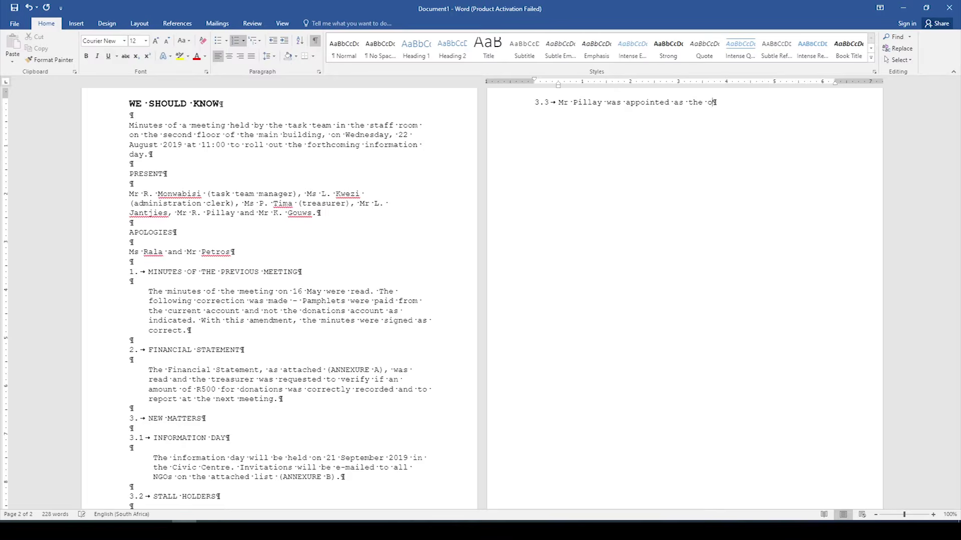
type("rganiser of all the activities at the informa")
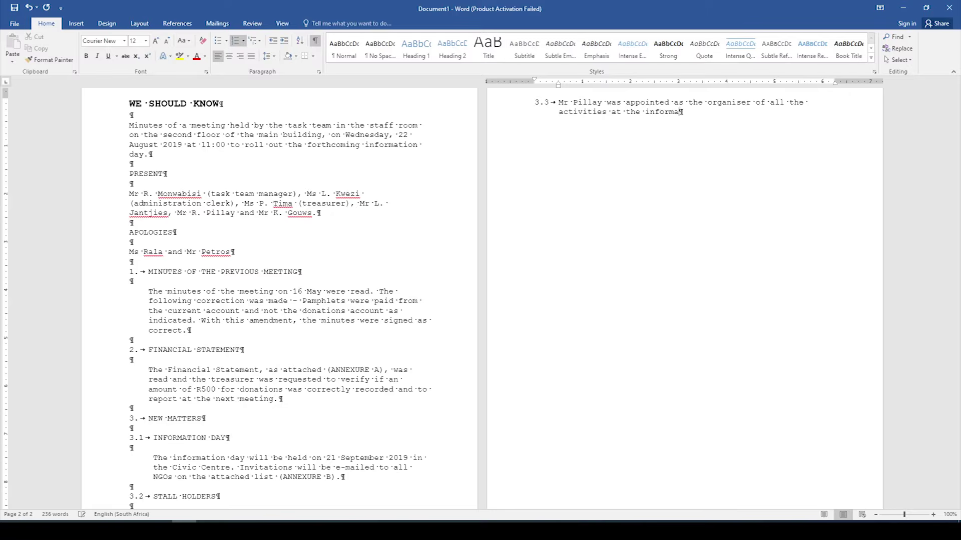
type("tion day.")
key("Return")
key("Return")
key("Return")
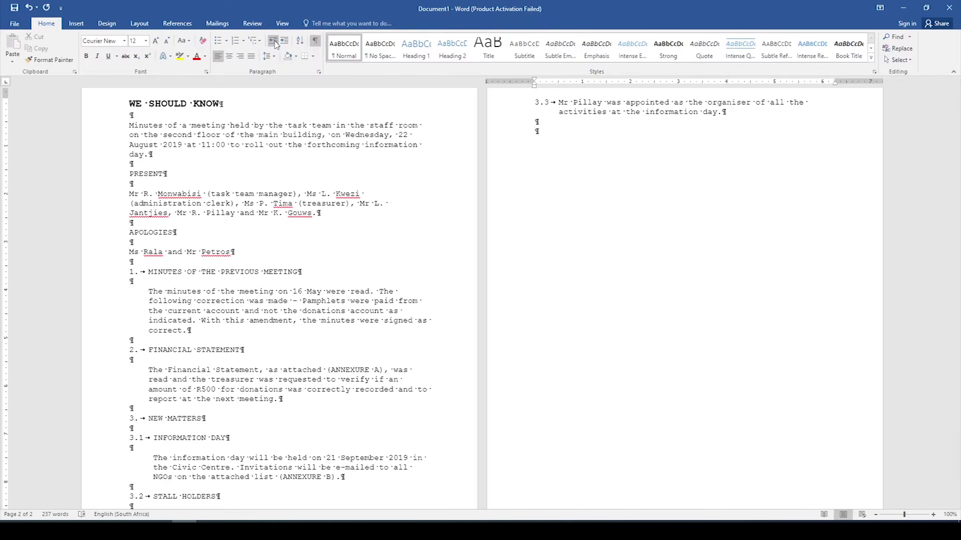
Step: Add item 4 'DATE OF NEXT MEETING' with the agreement that task team meetings will be weekly until planning is completed
left_click(257, 44)
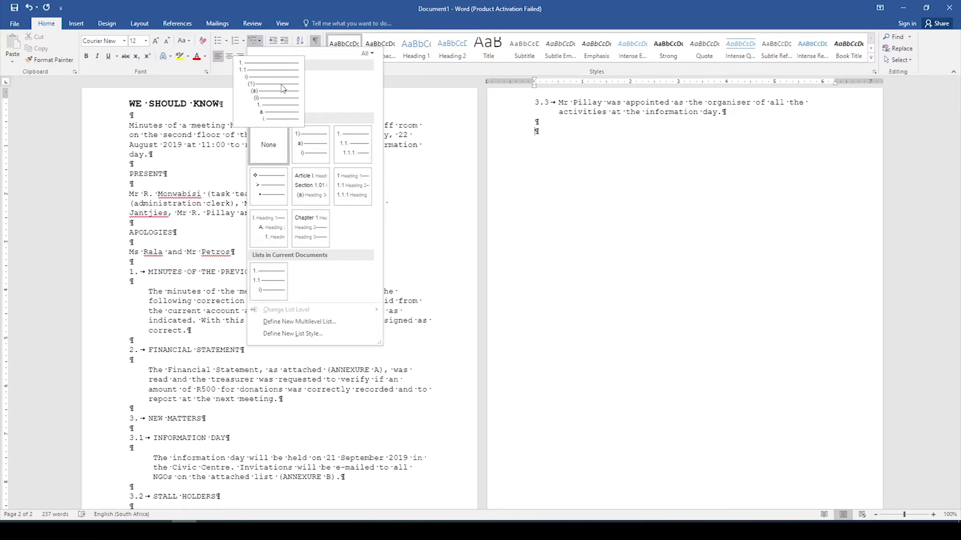
left_click(282, 88)
type("DATE OF")
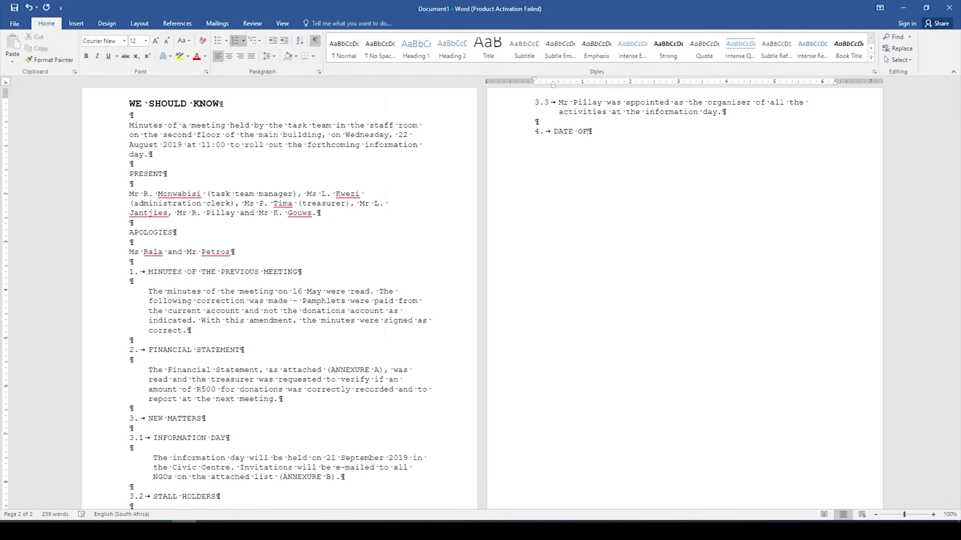
type(" NEXT MEETING")
key("Return")
key("Return")
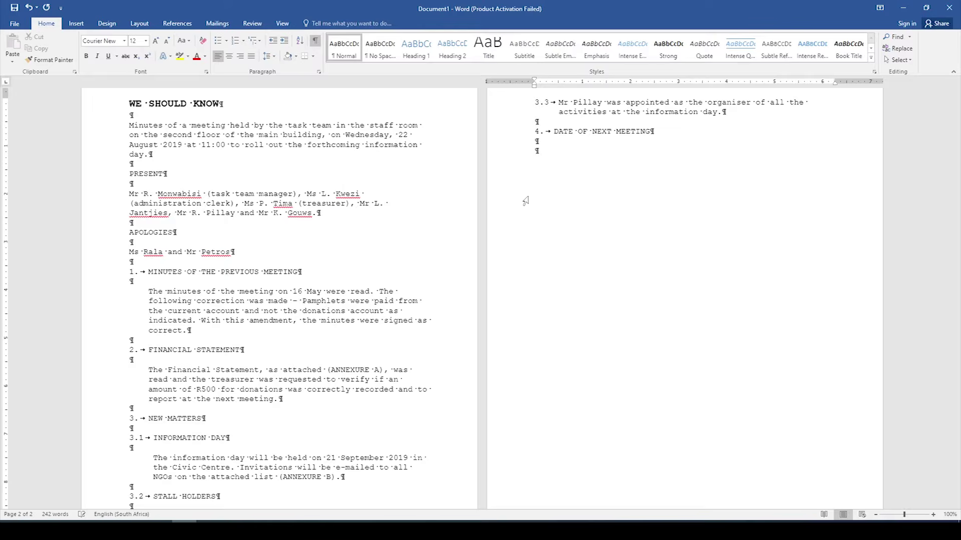
type("It was agreed that the ta")
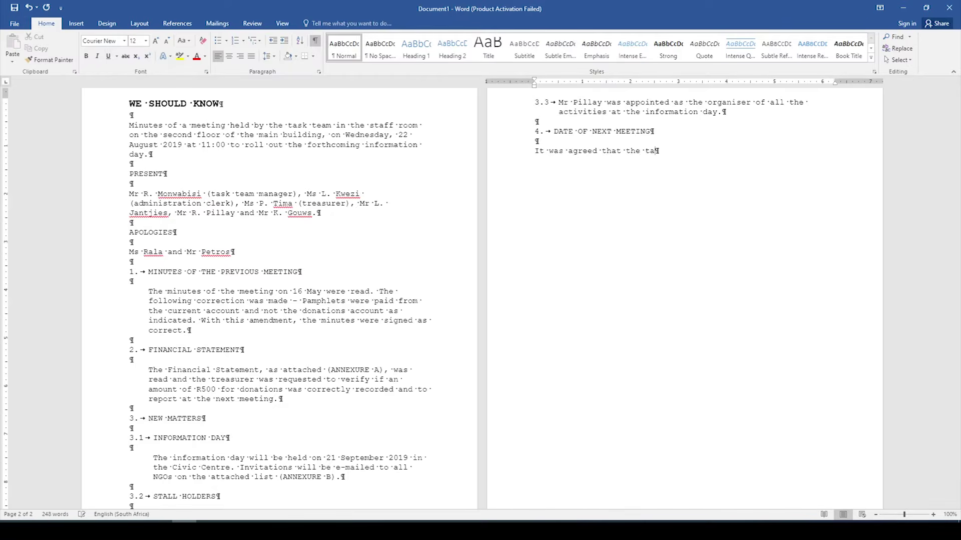
type("sk team meetings will take p")
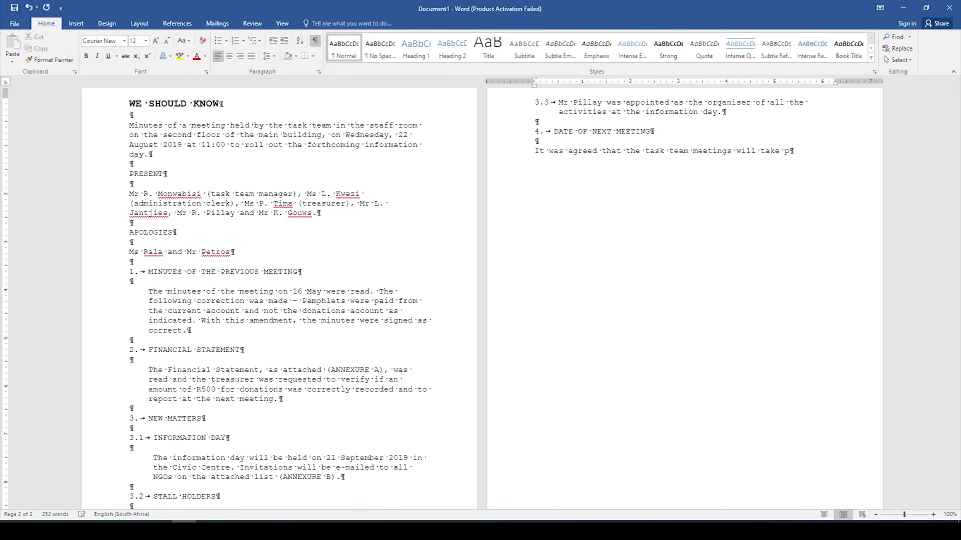
type("lace weekl")
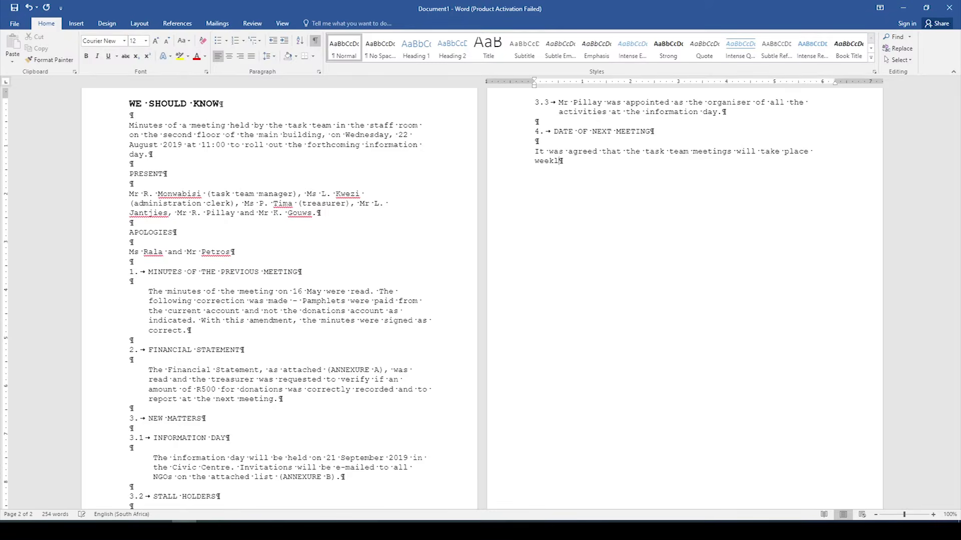
type("y until the planning for the information day")
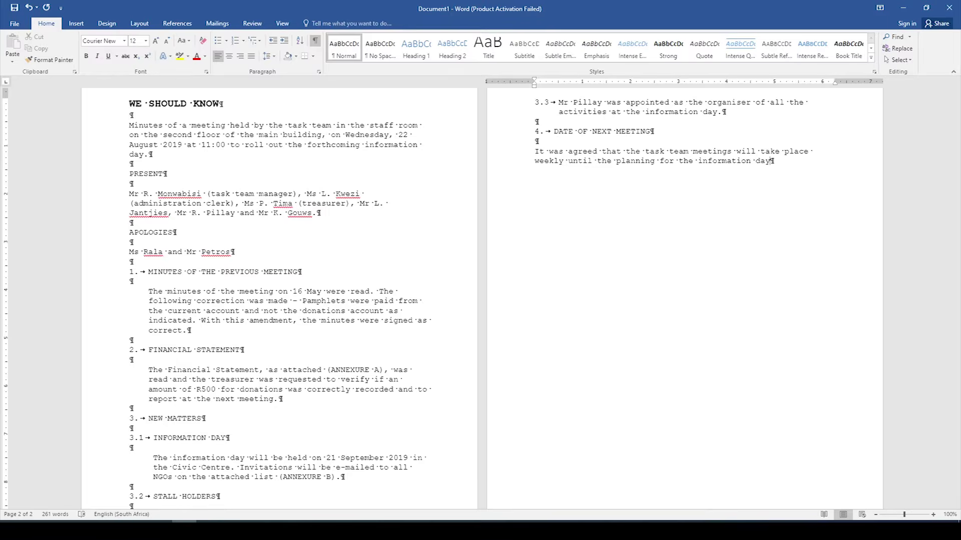
type(" has been completed.")
key("Return")
key("Return")
Step: Add item 5 'CLOSURE', continuing the list numbering, with blank lines below it
left_click(259, 42)
left_click(269, 90)
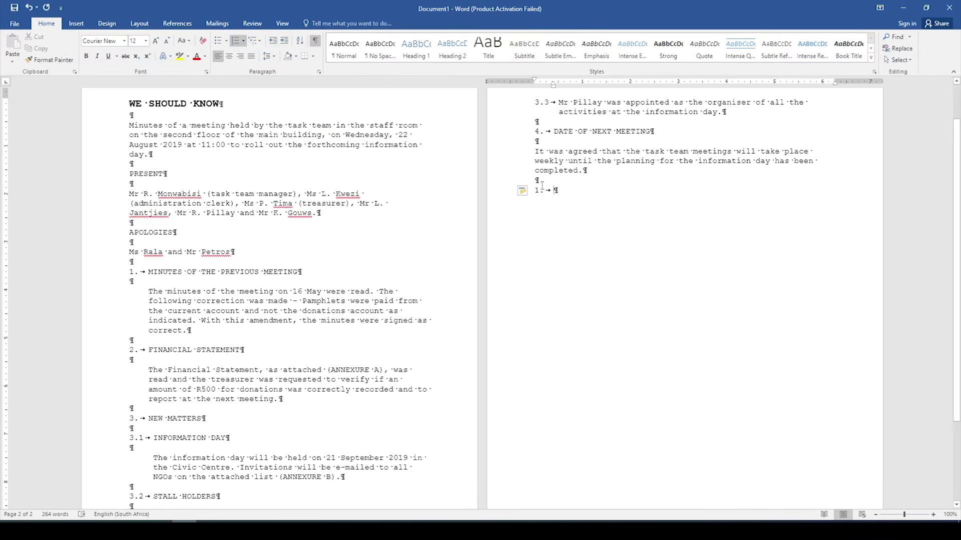
left_click(530, 194)
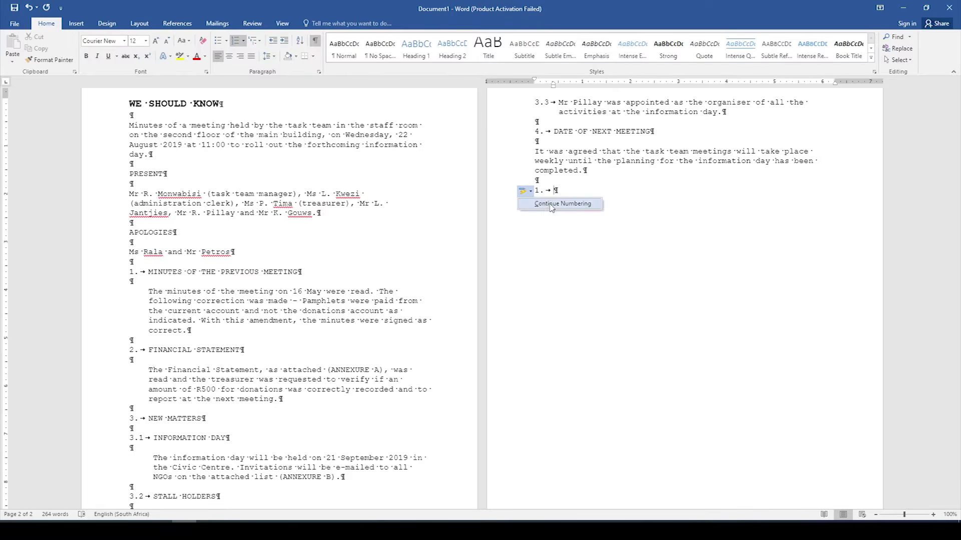
left_click(551, 206)
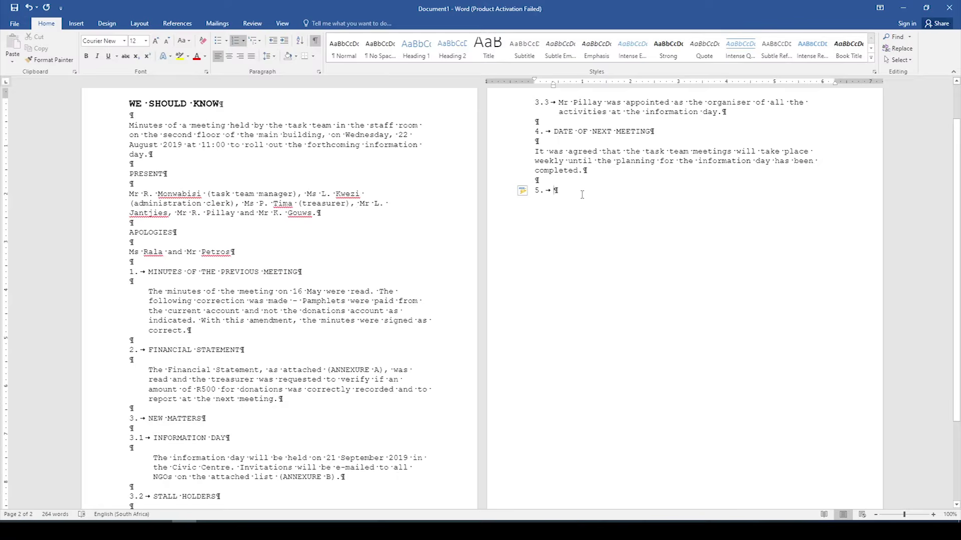
type("CLOSURE")
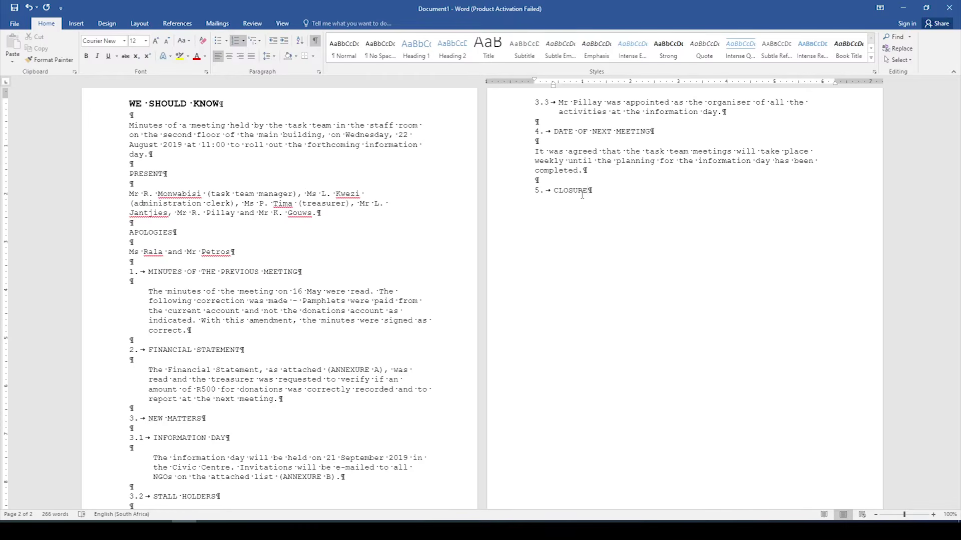
key("Return")
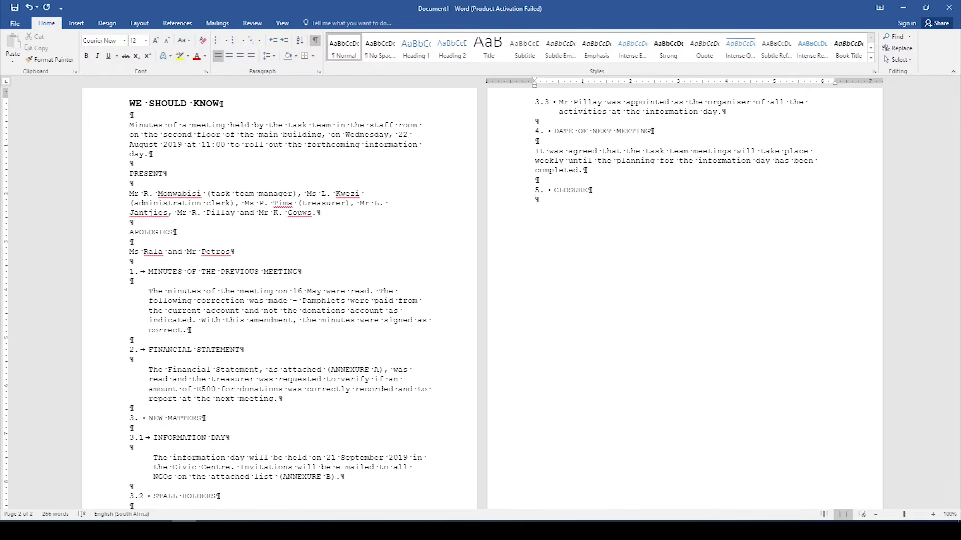
key("Return")
Step: Indent the weekly-meetings paragraph and add the indented note 'The meeting adjourned at 13:00.'
left_click(533, 151)
key("Tab")
left_click(534, 161)
key("Tab")
left_click(569, 210)
key("Tab")
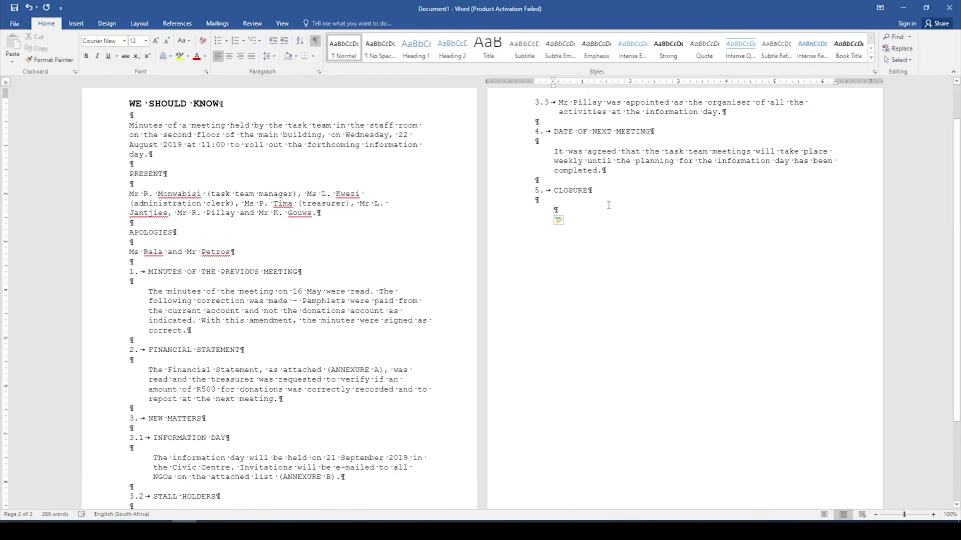
type("The ")
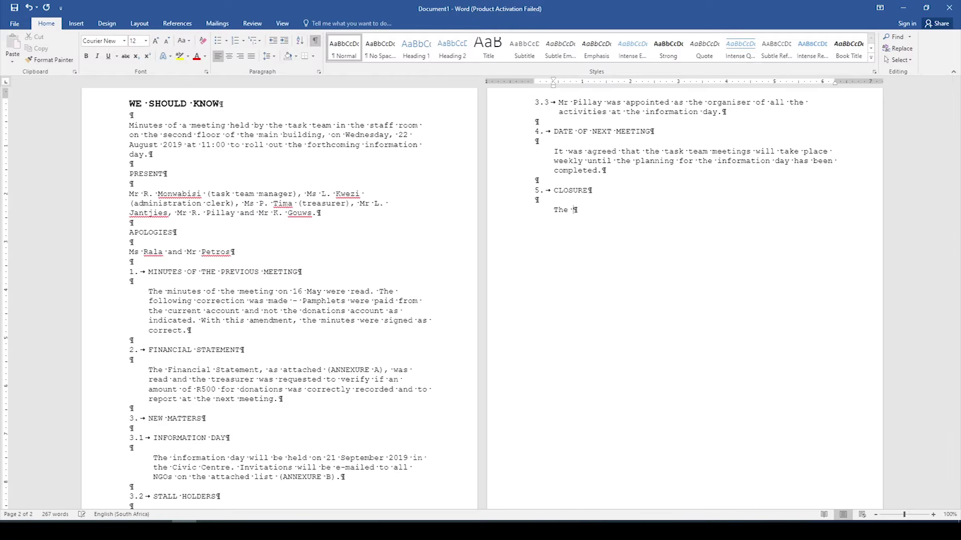
type("meeting adjourned at 13:")
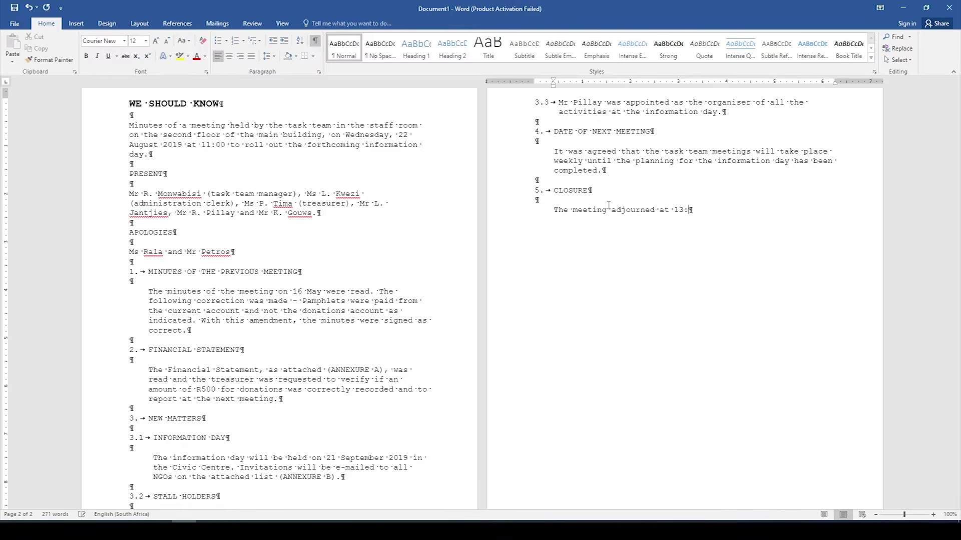
type("00.")
key("Return")
key("Return")
key("BackSpace")
key("BackSpace")
key("Return")
key("Return")
key("Return")
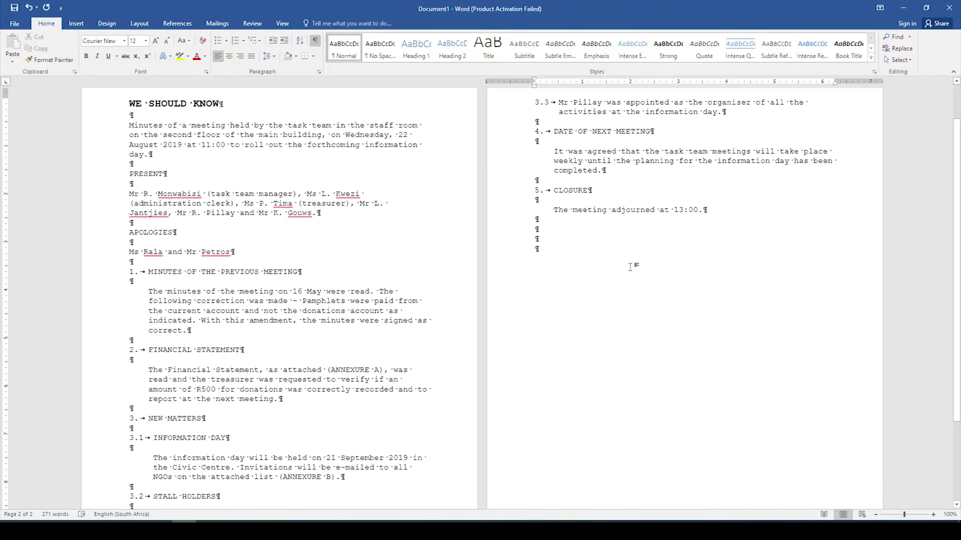
Step: Sign off with the manager's name, the title TASK TEAM MANAGER and the date 2019/09/12
type("MR R.")
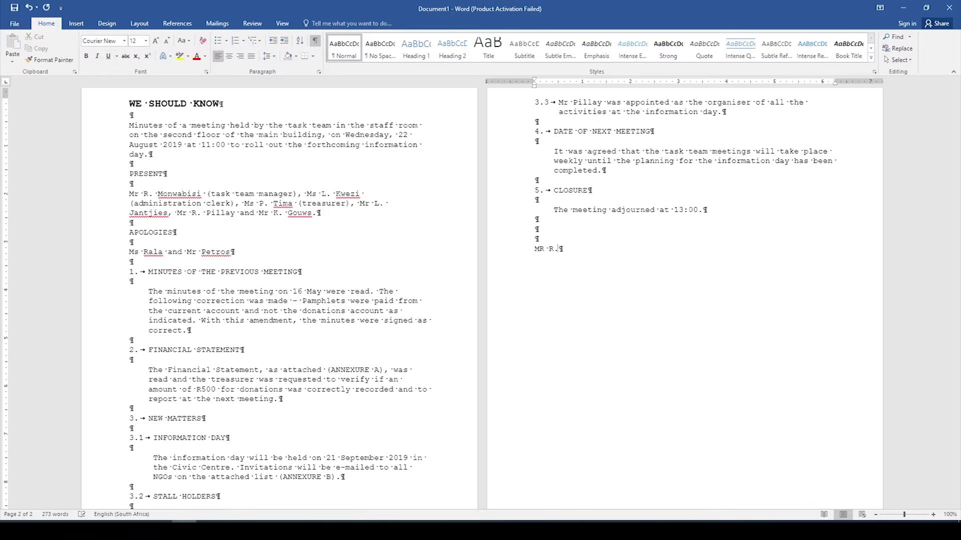
type(" MONWABISI")
key("Return")
type("TASK TEAM MANAGER")
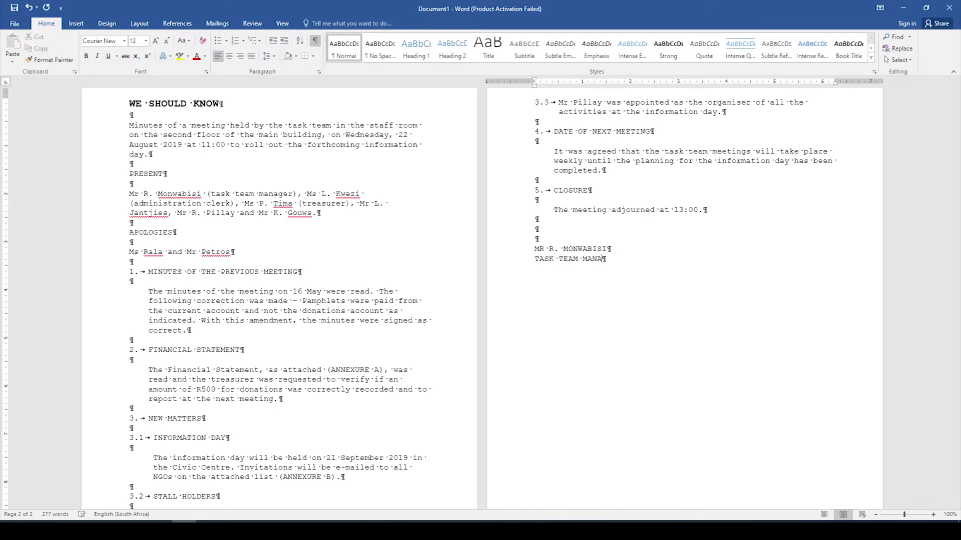
key("Return")
key("Return")
type("2019/09/12")
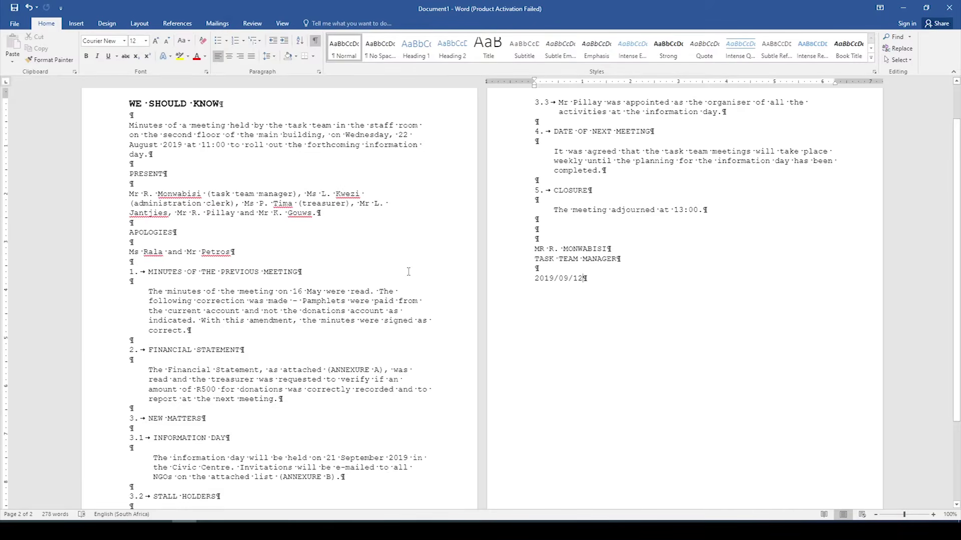
scroll(407, 270, "down", 4)
scroll(409, 271, "up", 5)
scroll(409, 271, "up", 2)
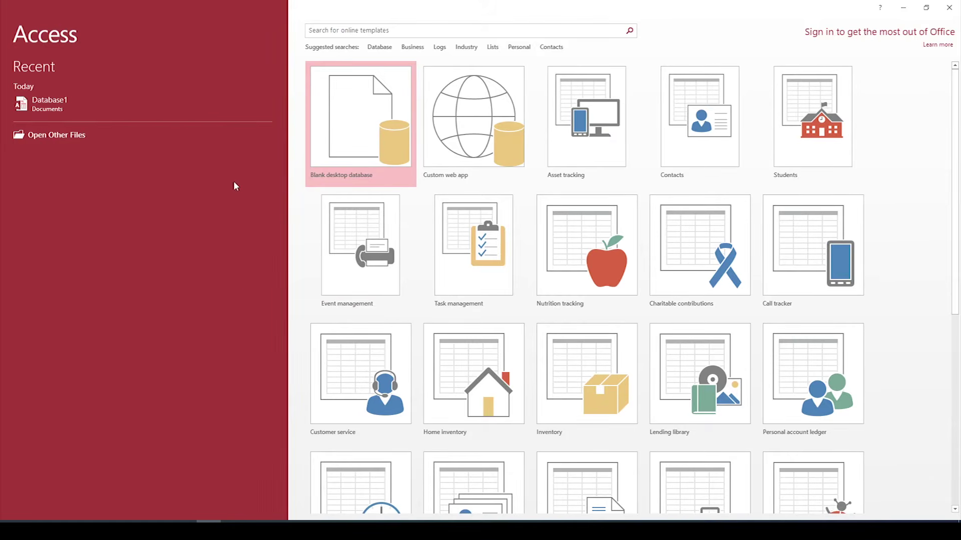
Step: Create a blank desktop database with the file name COLDMEAT
left_click(375, 164)
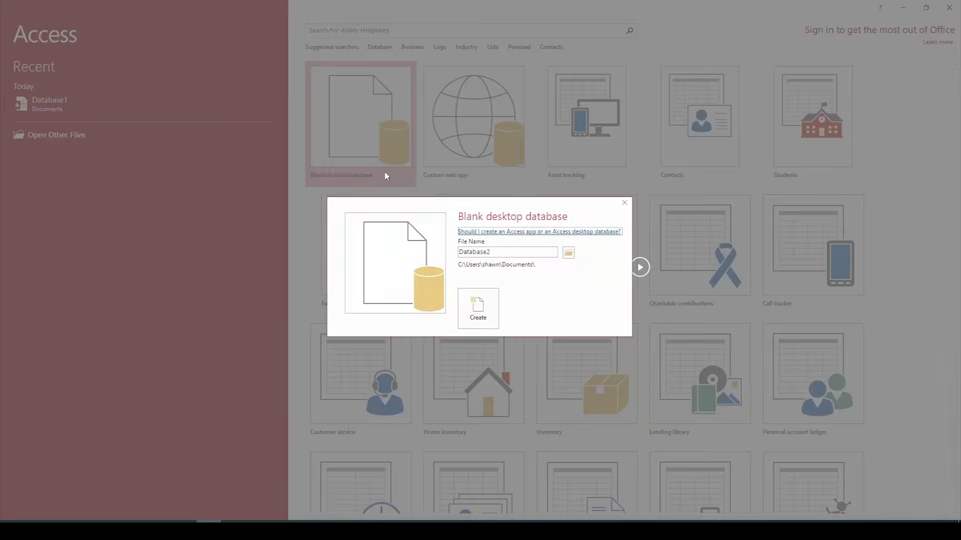
left_click(512, 252)
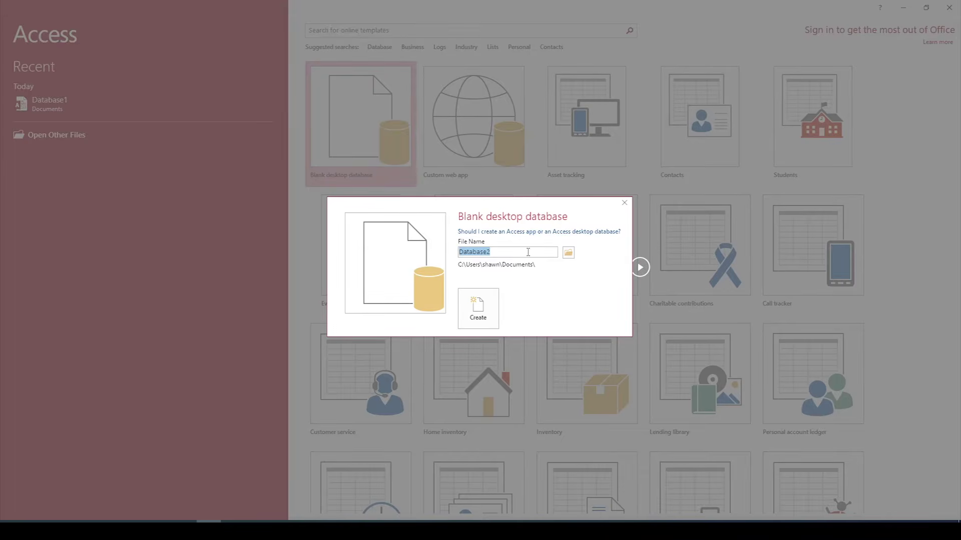
type("COLDMEAT")
left_click(481, 312)
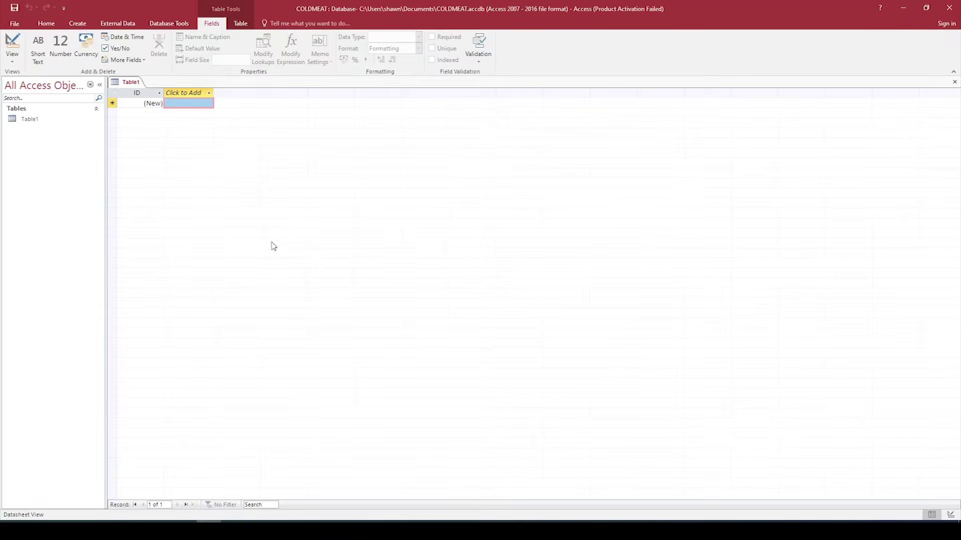
Step: Open Table1 in Design view, saving it as COLDMEAT followed by the 13-digit identification number
right_click(29, 121)
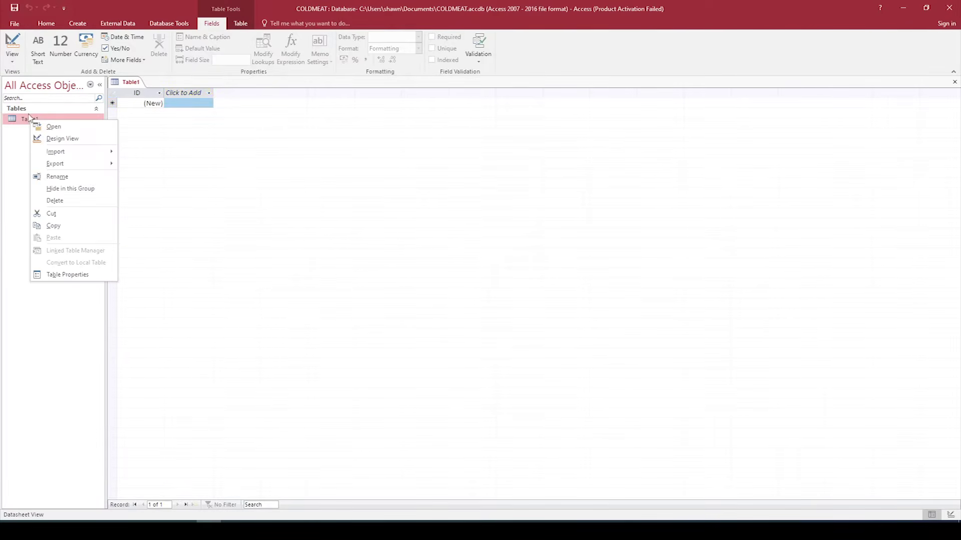
left_click(62, 139)
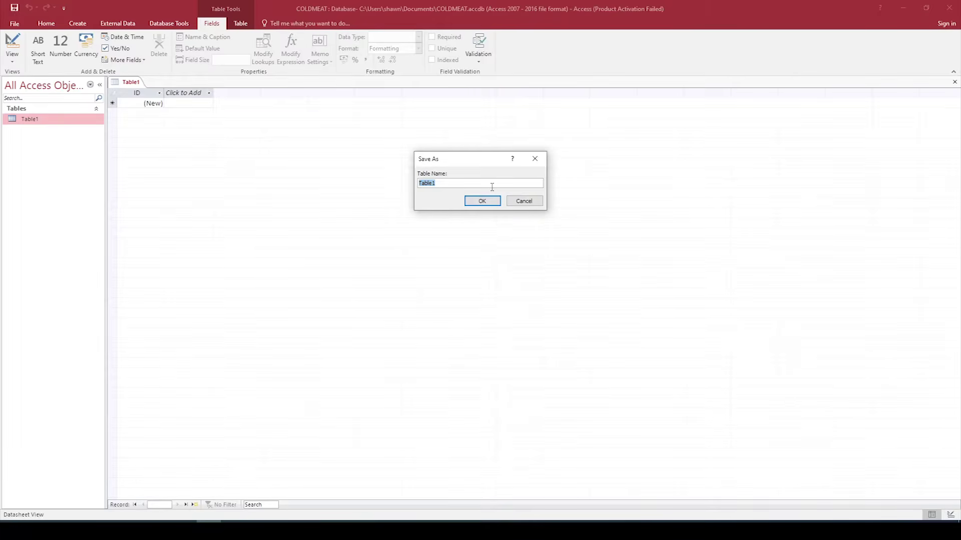
type("COLDMEAT 1234567890123")
left_click(478, 201)
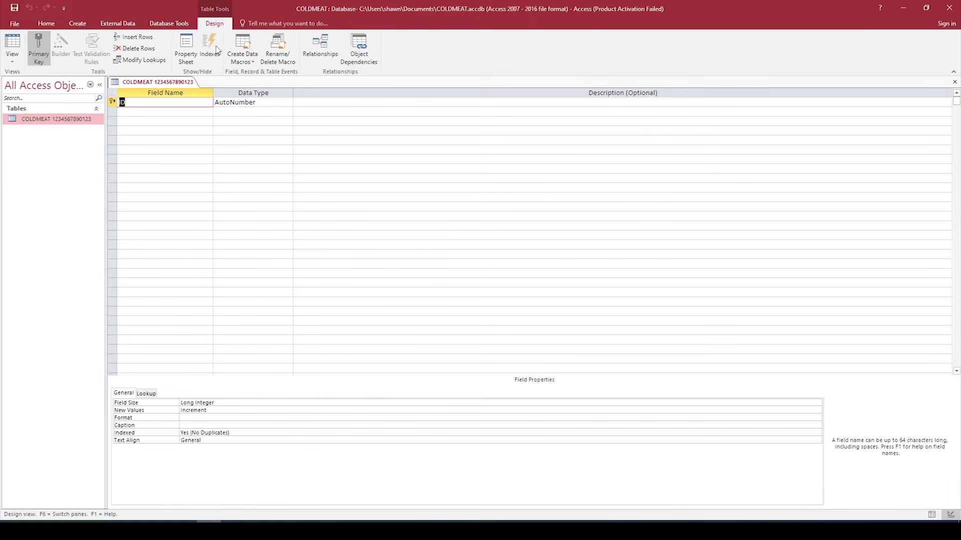
Step: Turn off the primary key on the ID field
left_click(38, 47)
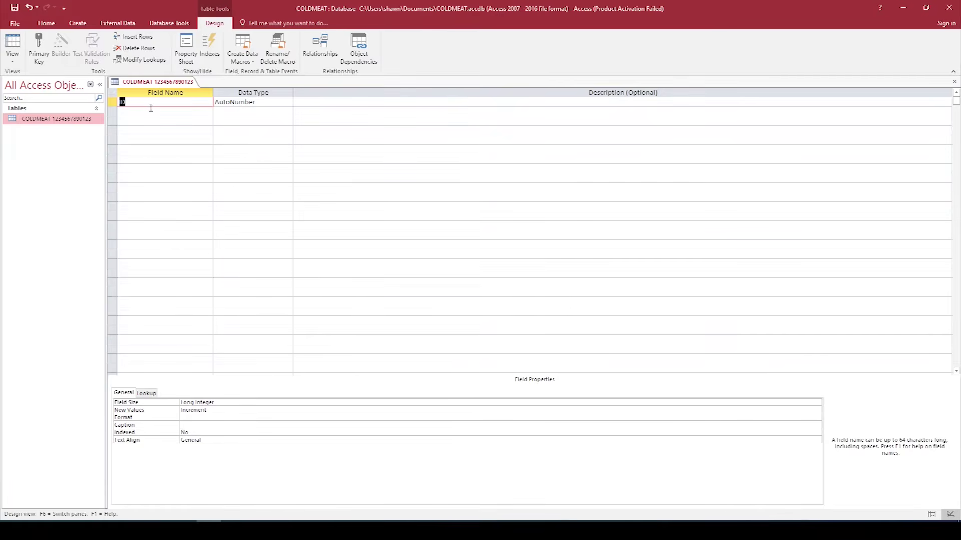
Step: Rename ID to CODE as a Short Text field with field size 4
type("CODE")
key("Caps_Lock")
key("Tab")
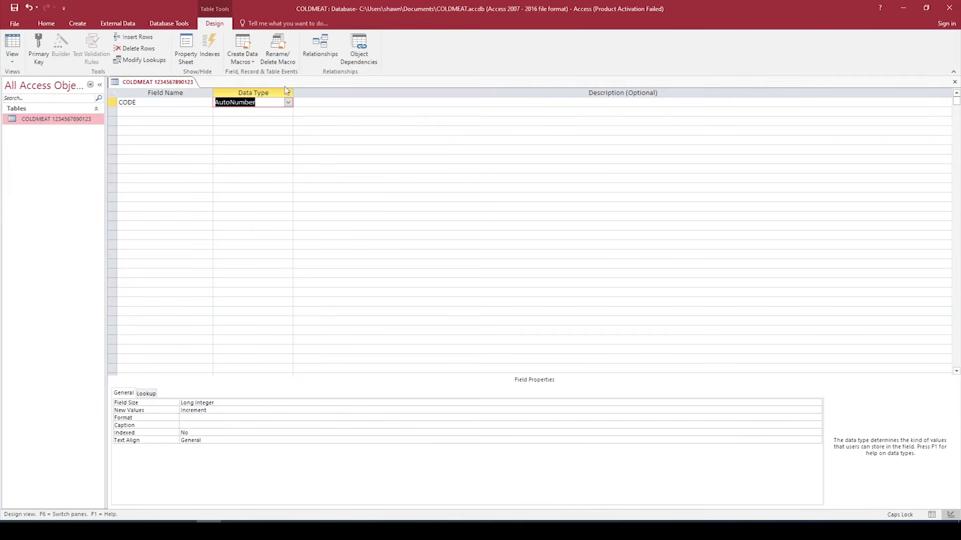
left_click(287, 102)
left_click(273, 112)
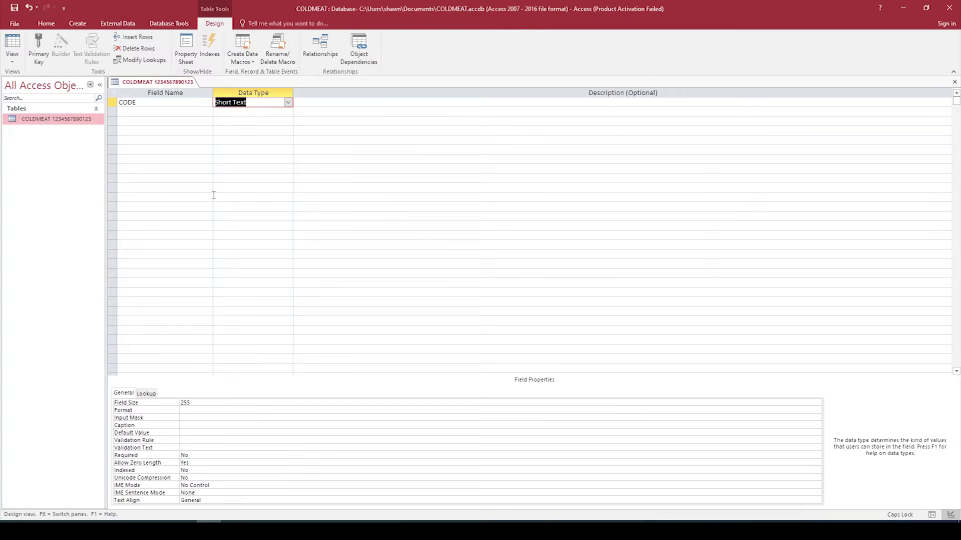
left_click(198, 403)
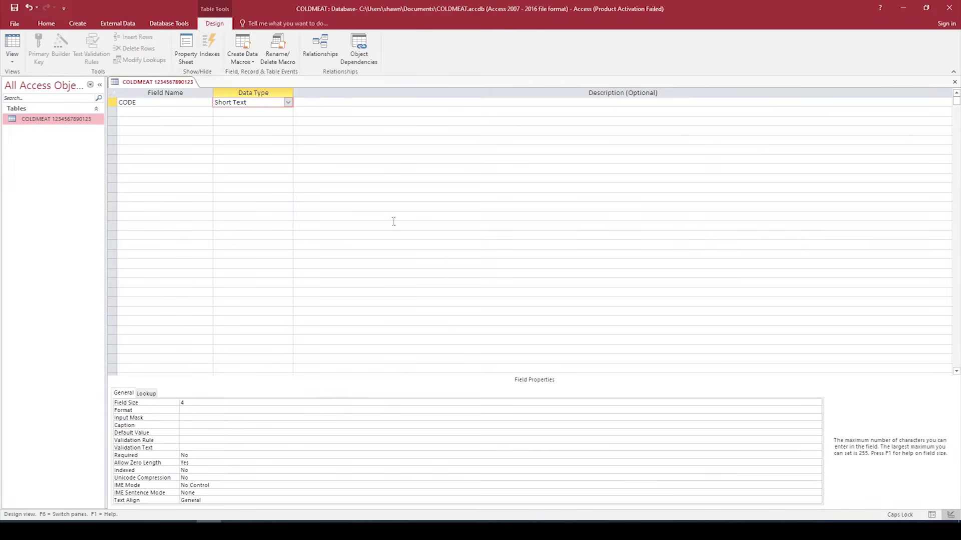
Step: Add ITEM as a Short Text field with field size 25
left_click(146, 114)
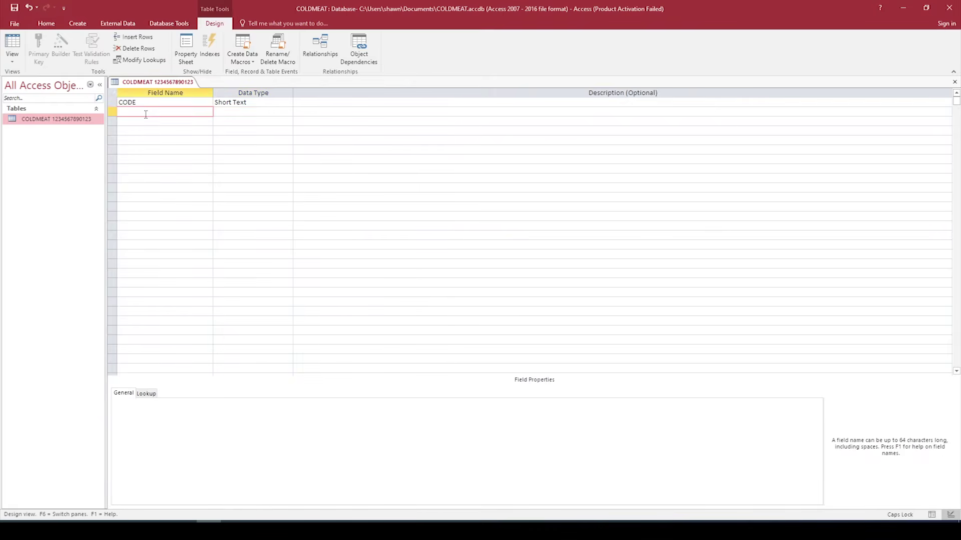
type("ITEM")
key("Tab")
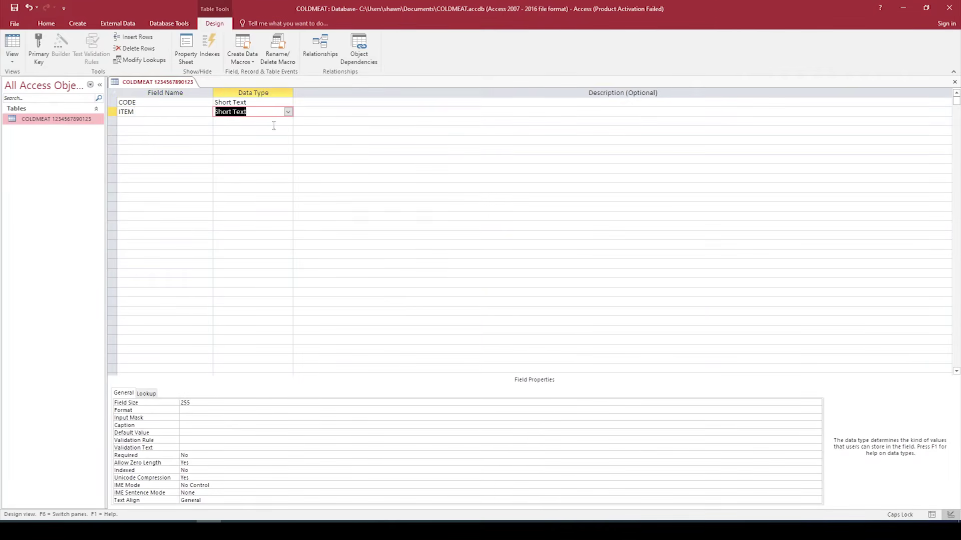
left_click(178, 404)
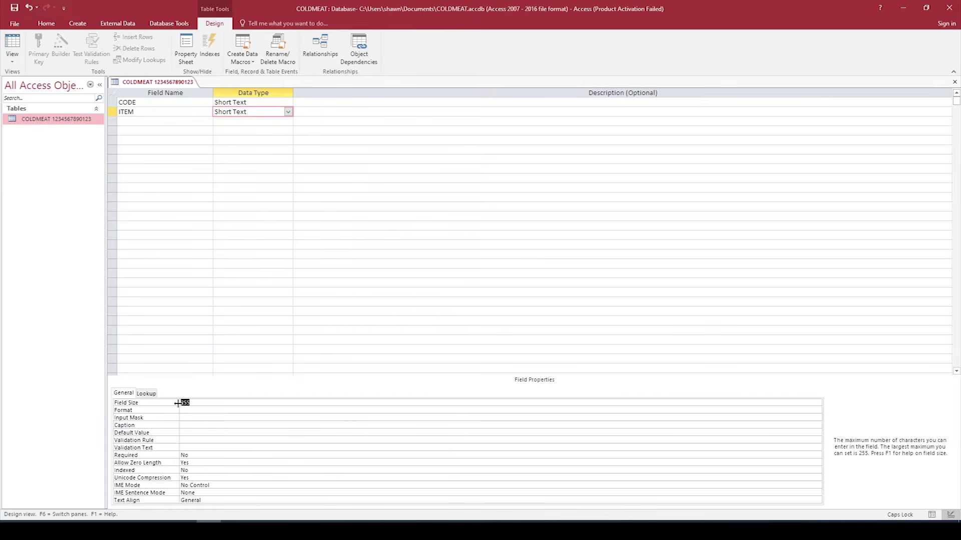
type("25")
Step: Add PACKAGING SIZE (g) as a Number field
left_click(158, 123)
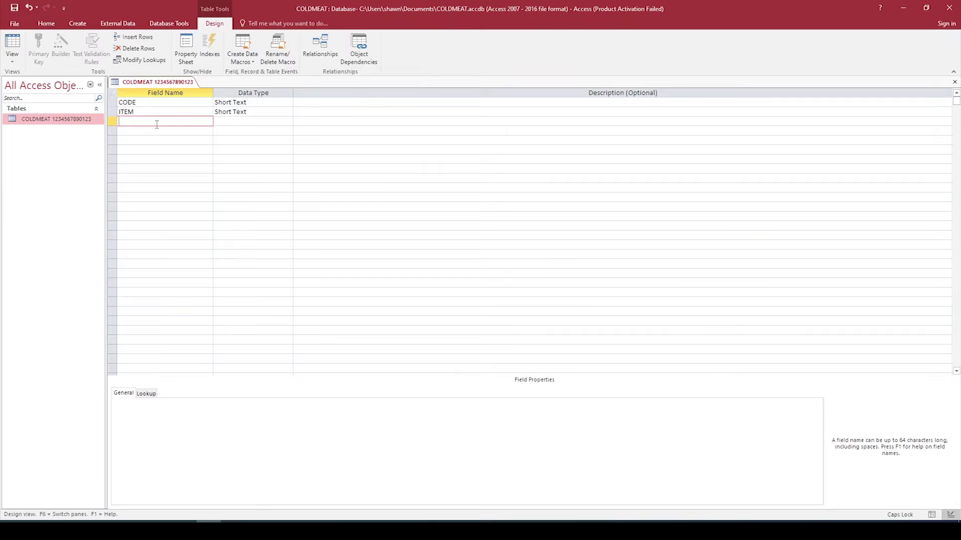
type("PACKAGING SIZE (")
key("Caps_Lock")
key("Tab")
left_click(288, 121)
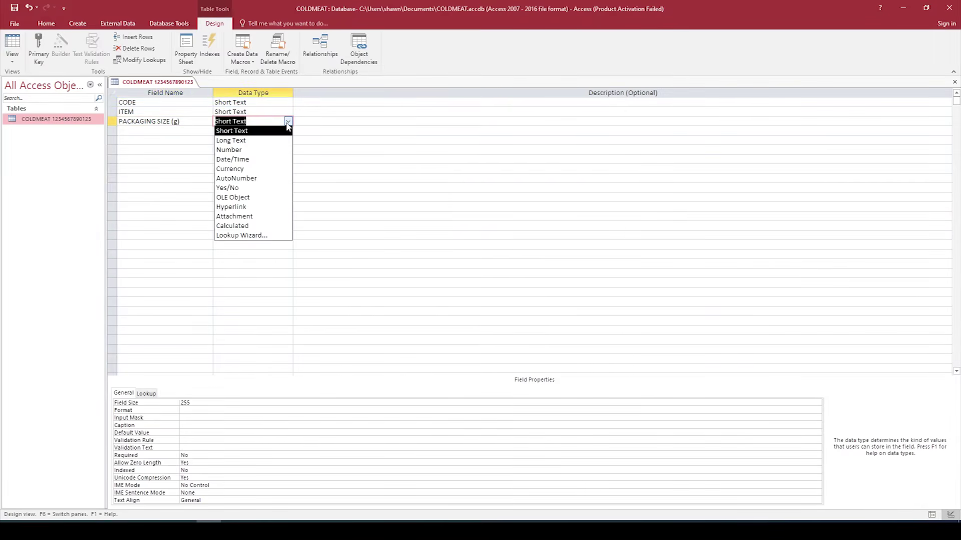
left_click(250, 150)
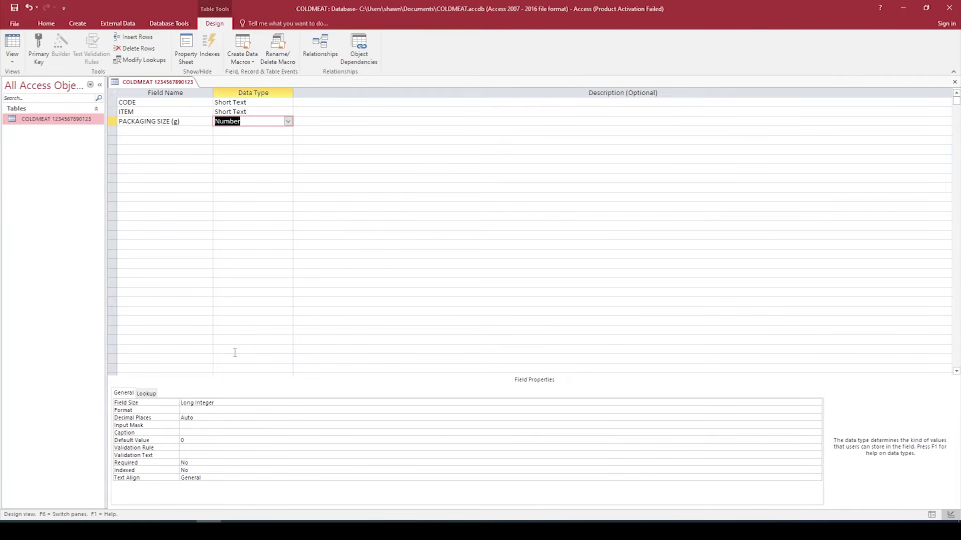
left_click(150, 131)
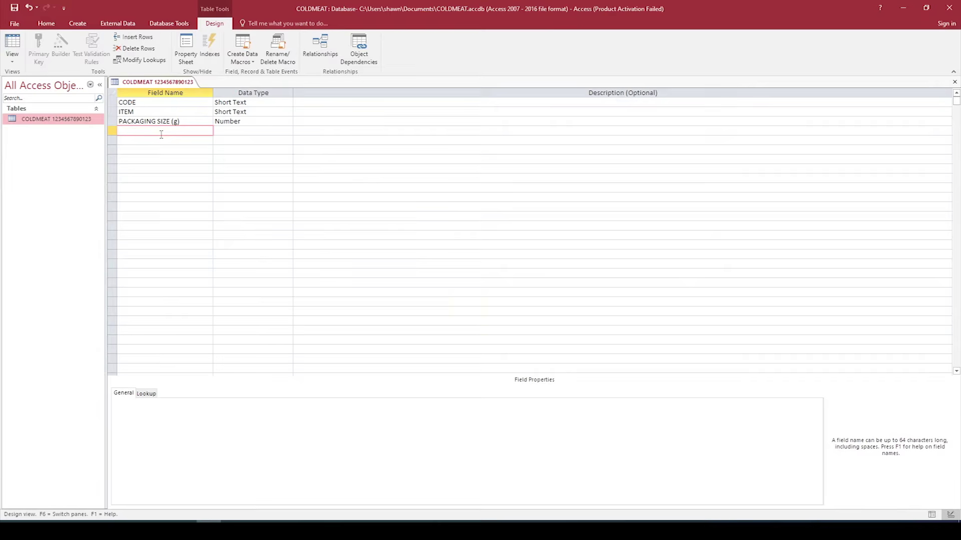
Step: Add STOCK LEVEL as a Number field
type("STOCK LE")
key("Tab")
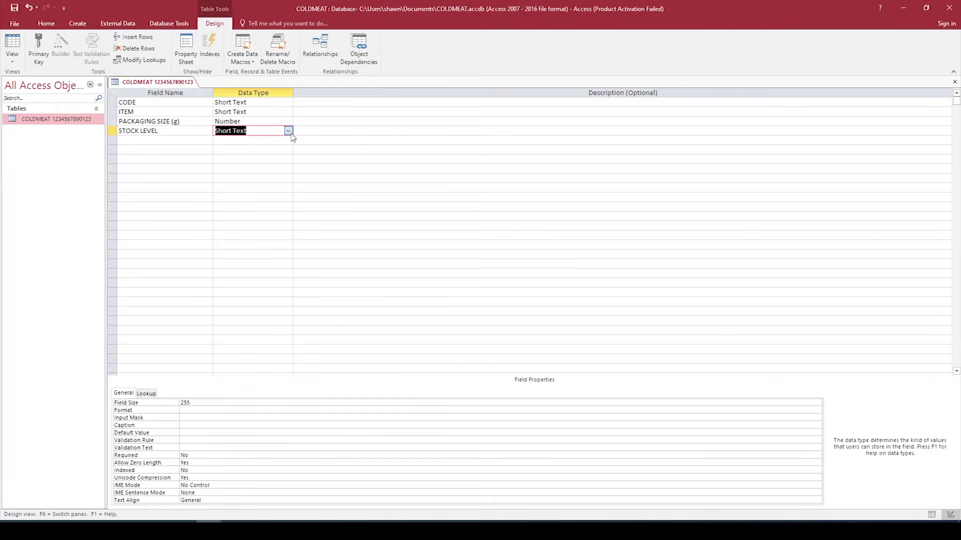
left_click(288, 131)
left_click(253, 159)
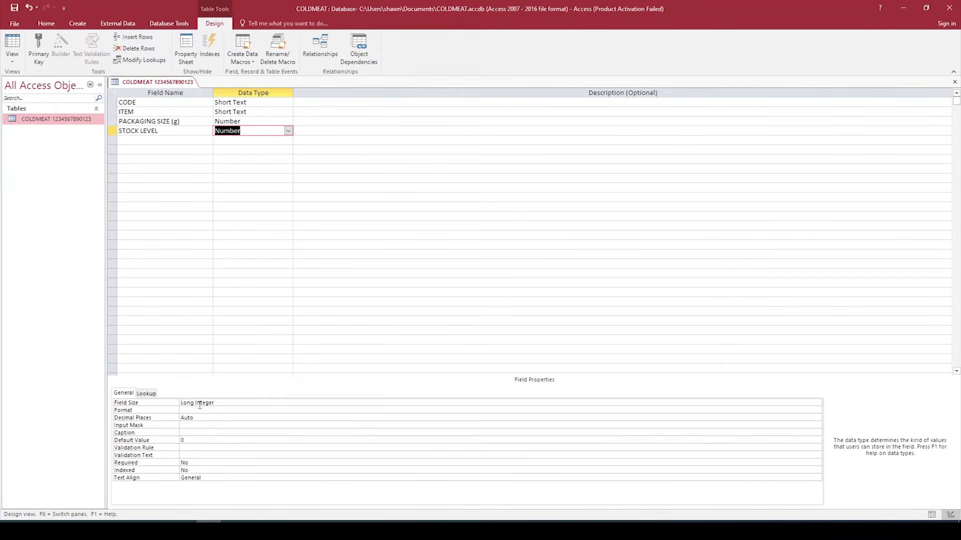
Step: Add PRICE PER UNIT as a Currency field with 2 decimal places
left_click(137, 142)
type("PRICE PER")
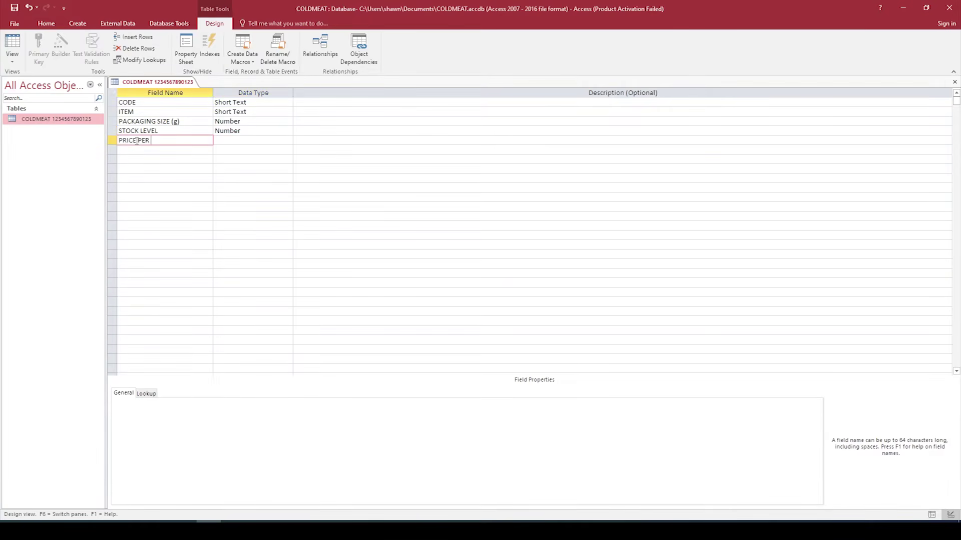
type(" UNIT")
key("Tab")
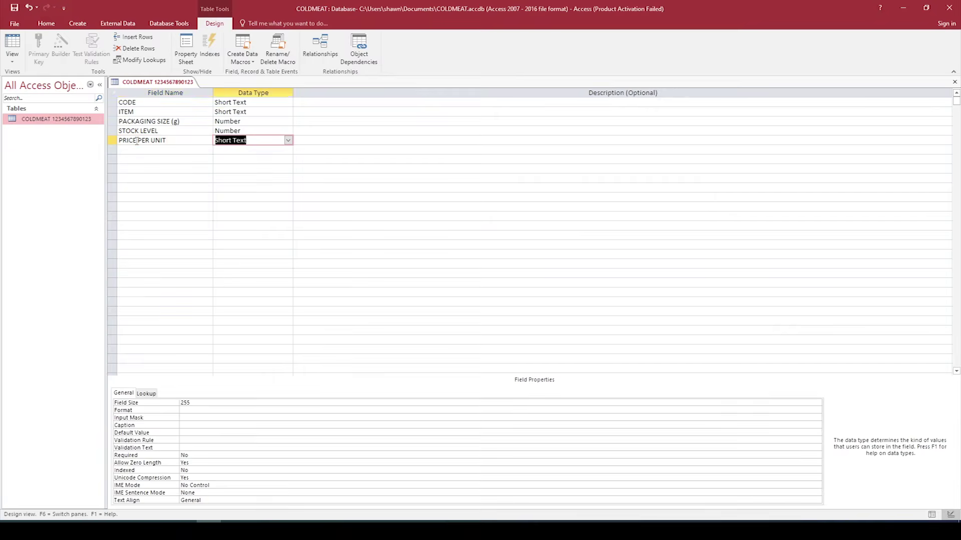
left_click(287, 140)
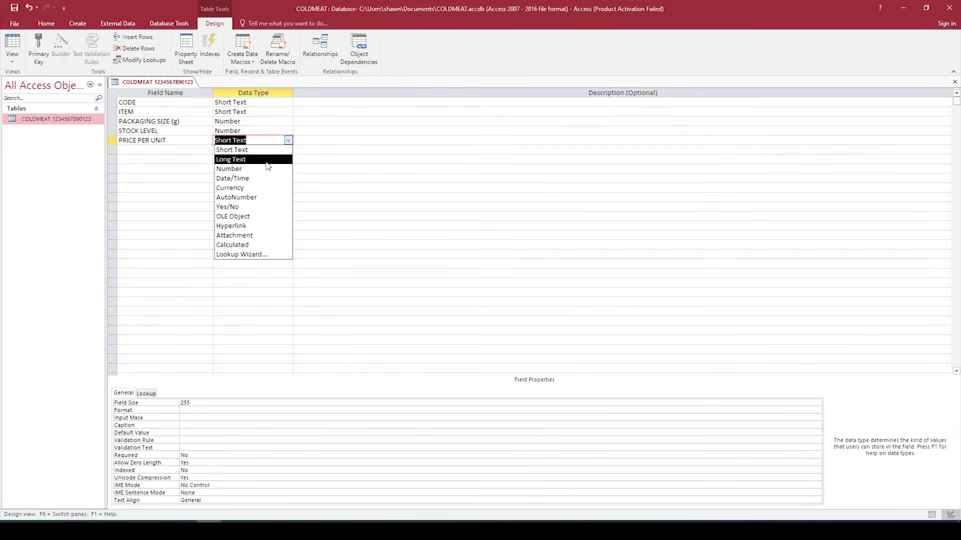
left_click(250, 187)
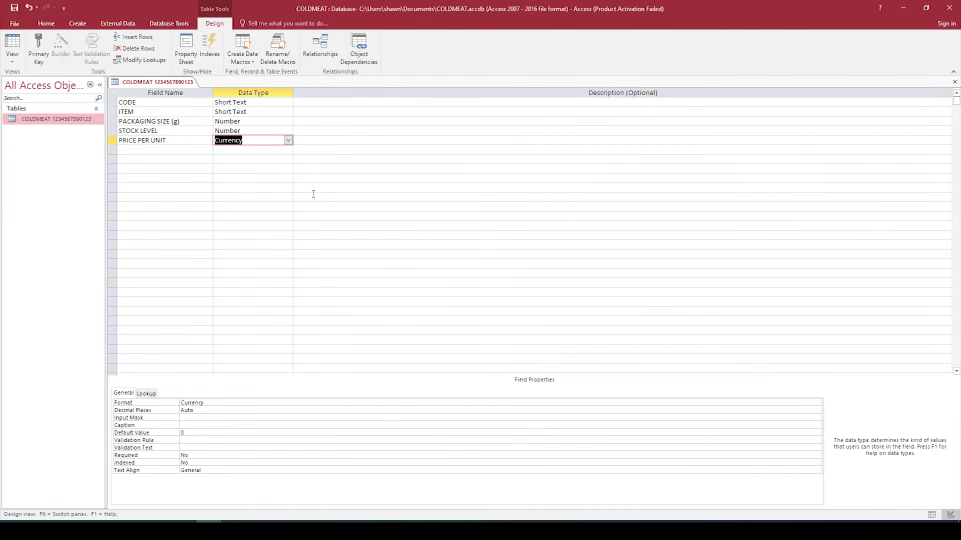
left_click(206, 410)
left_click(817, 410)
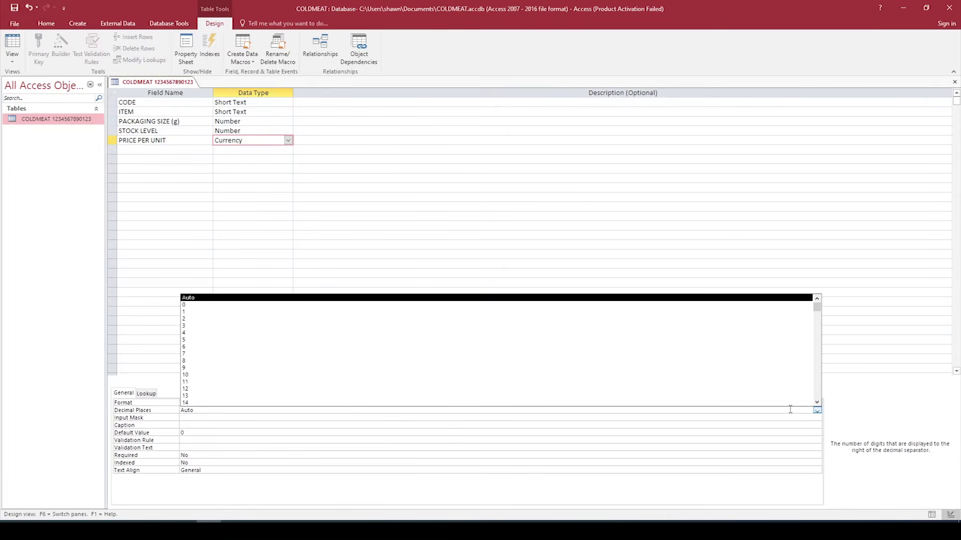
left_click(250, 320)
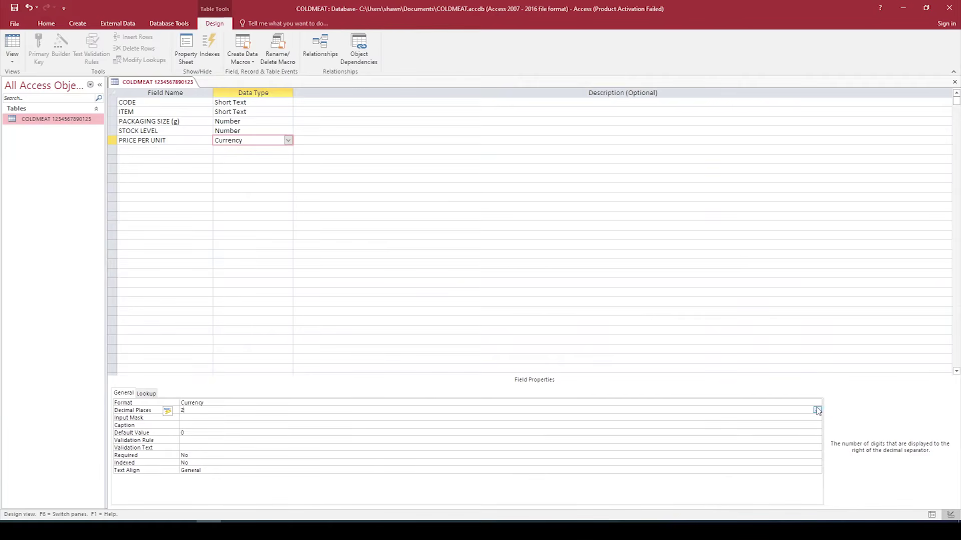
left_click(170, 150)
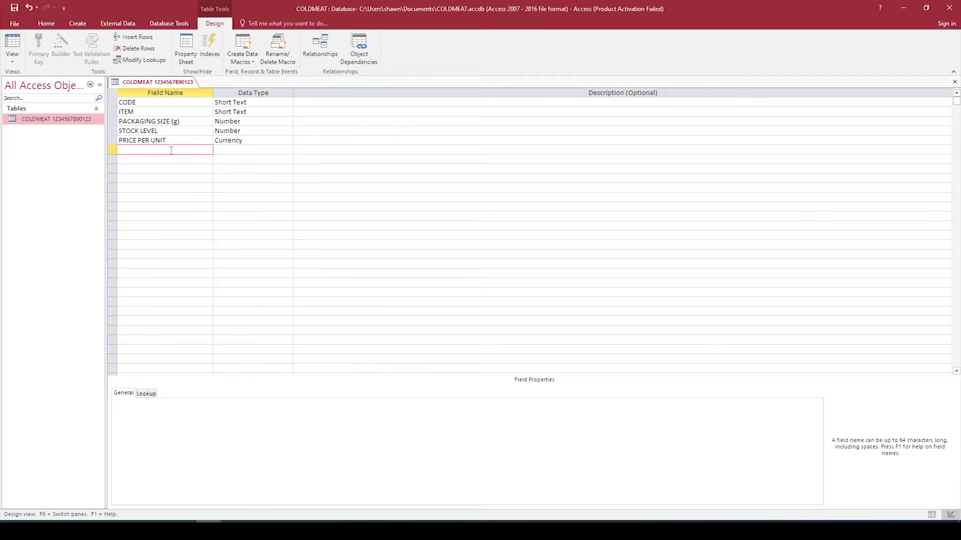
Step: Add a DATE DESTROYED field of type Date/Time with Short Date format
type("DATE DESTROYED")
key("Tab")
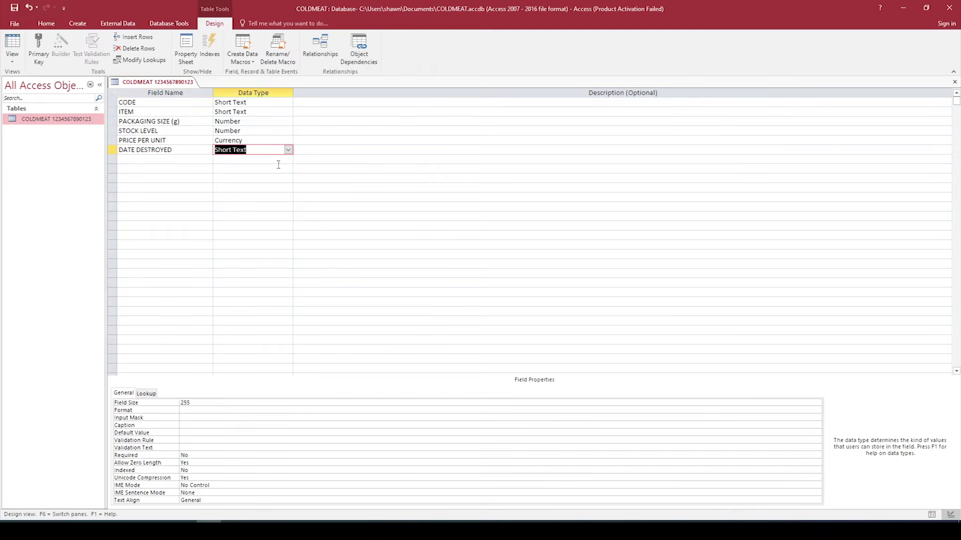
left_click(288, 150)
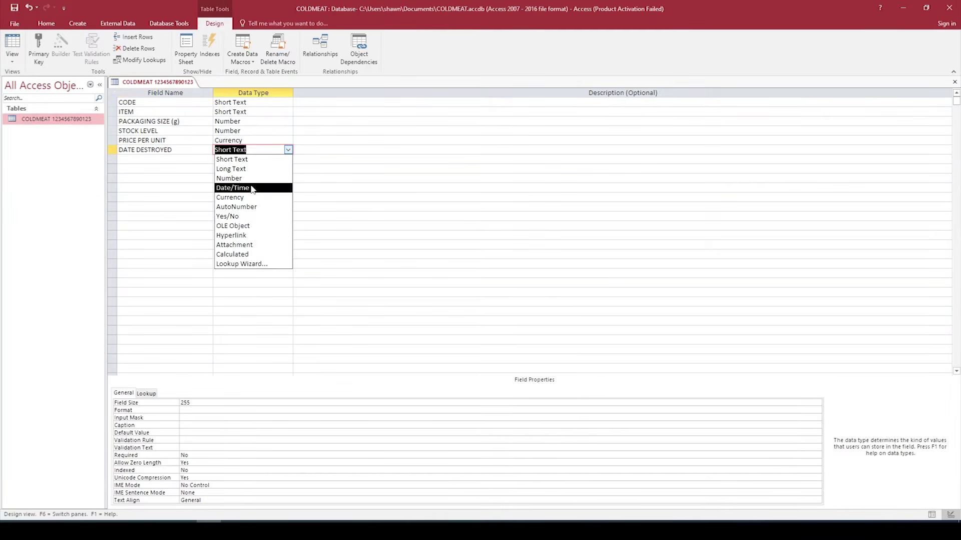
left_click(252, 188)
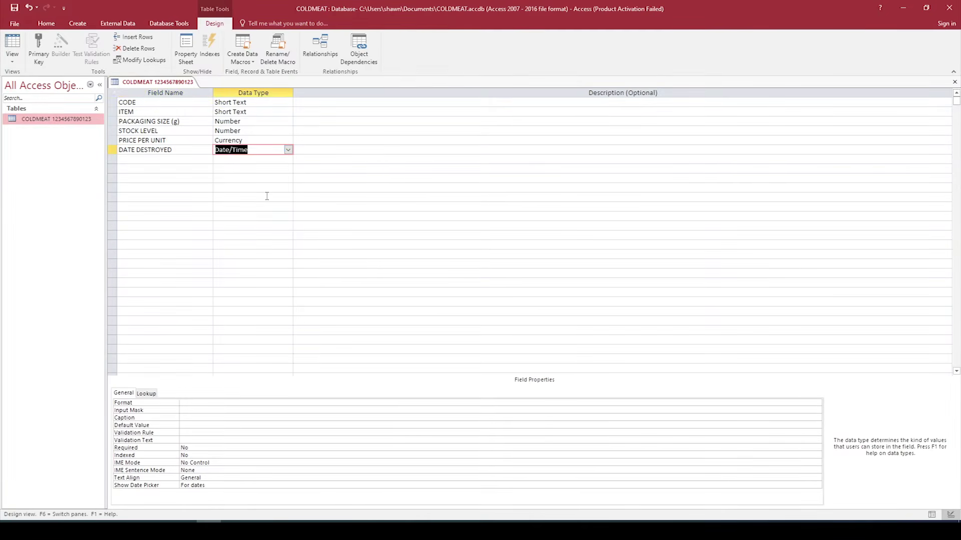
left_click(198, 402)
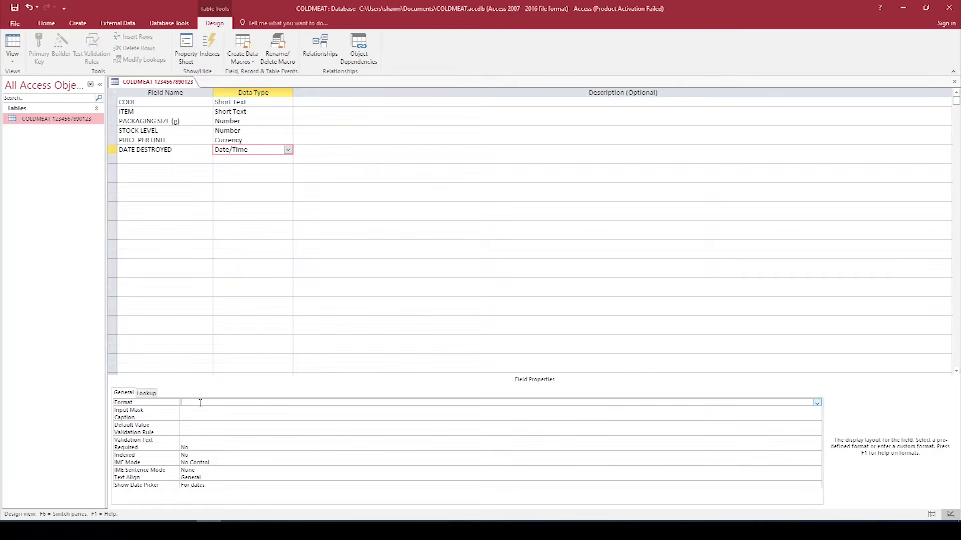
left_click(817, 404)
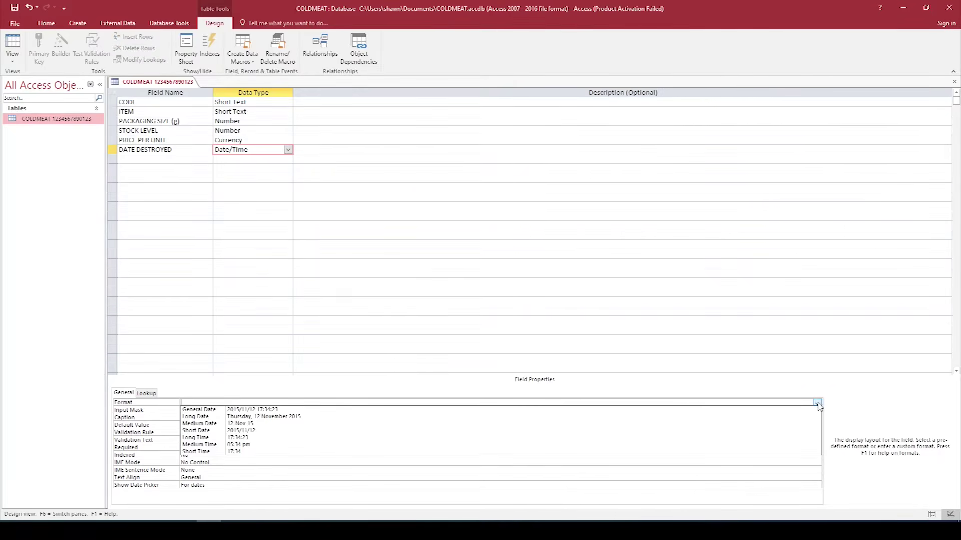
left_click(462, 431)
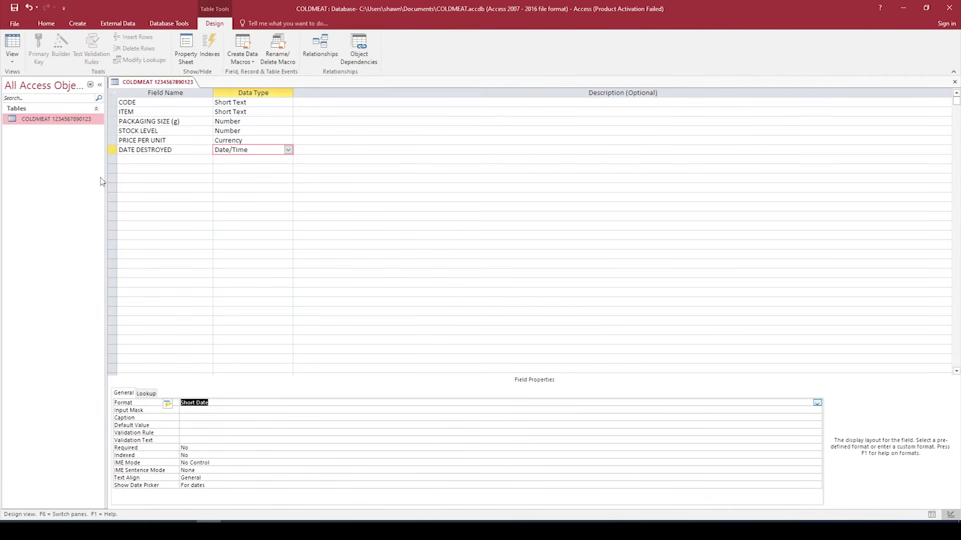
Step: Add a DESTROYED field below it with the Yes/No data type
left_click(147, 159)
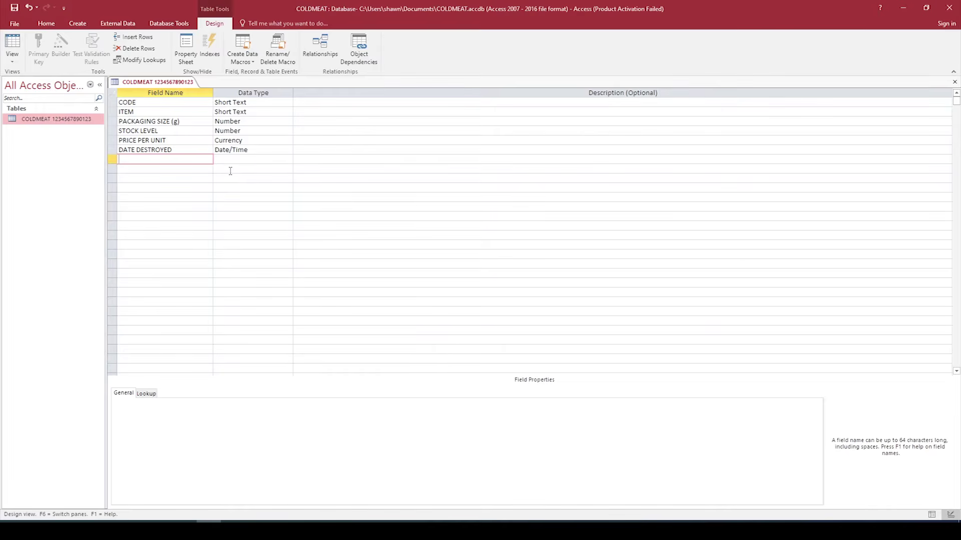
type("DESTROYED")
key("Tab")
left_click(288, 159)
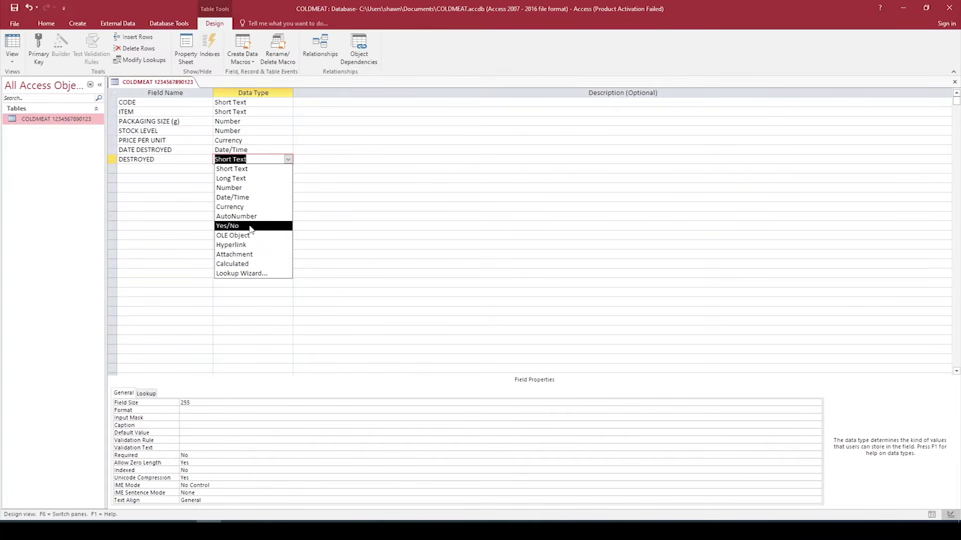
left_click(251, 225)
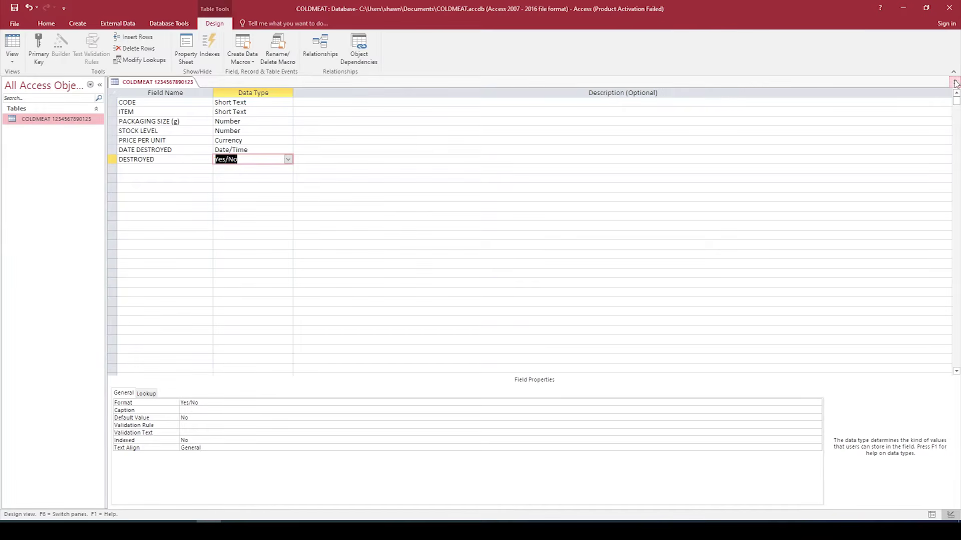
Step: Close the COLDMEAT design saving its changes, then glance at the Print options and return
left_click(954, 82)
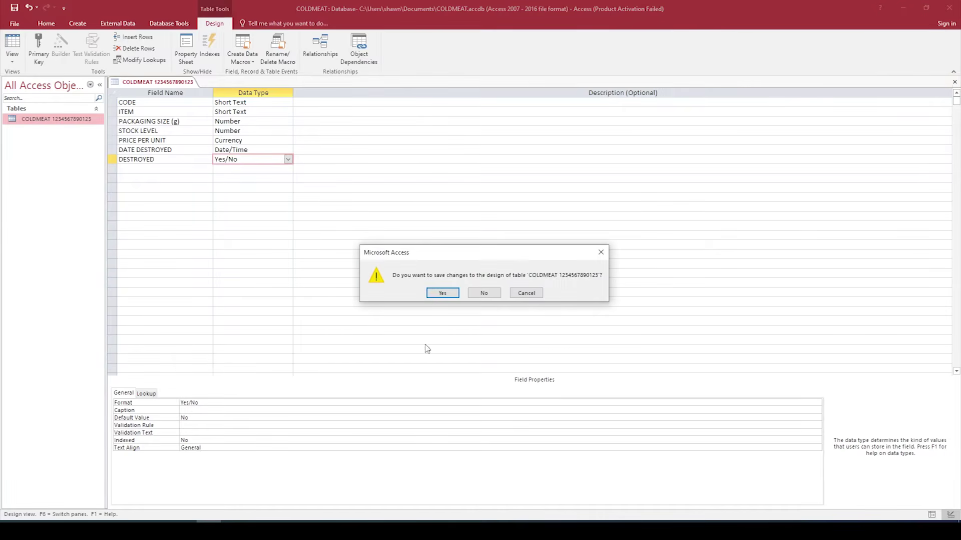
left_click(442, 294)
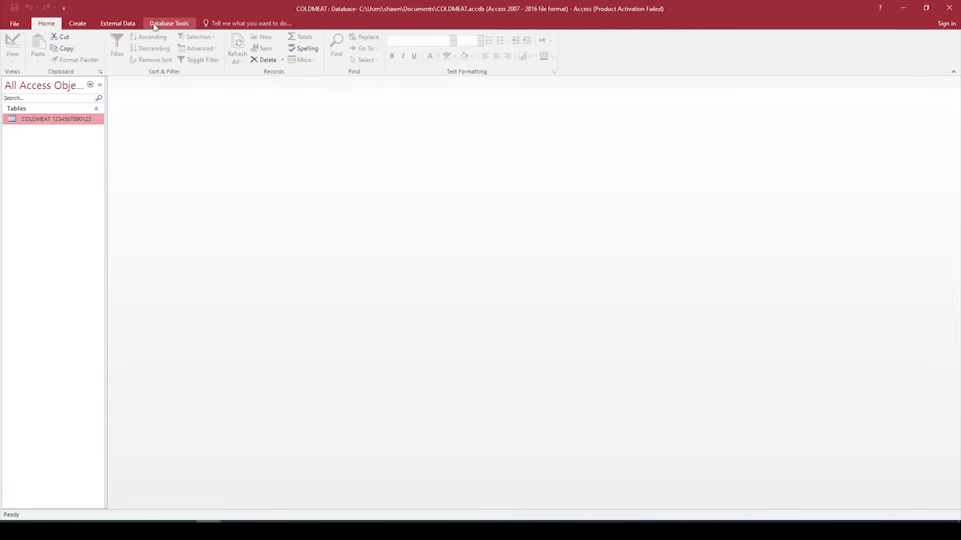
left_click(18, 25)
left_click(31, 148)
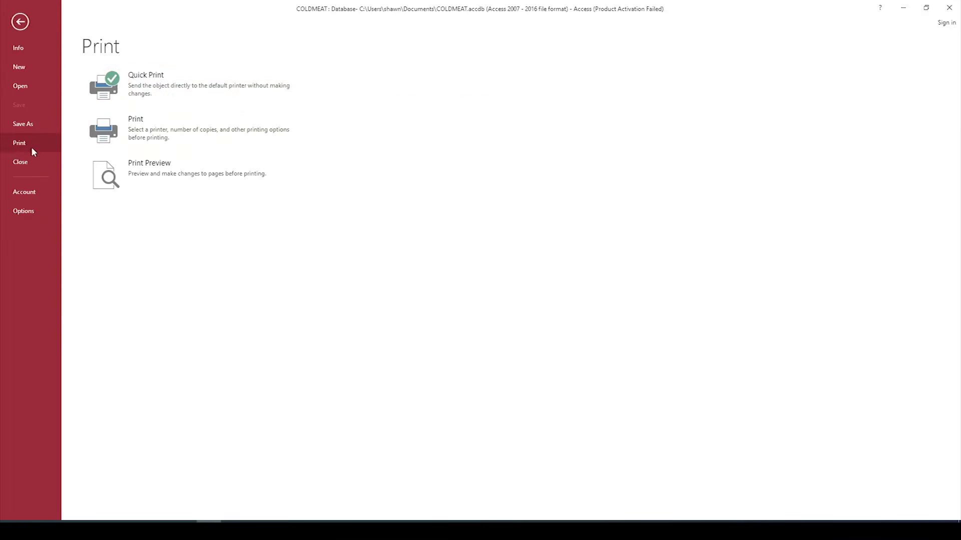
left_click(20, 21)
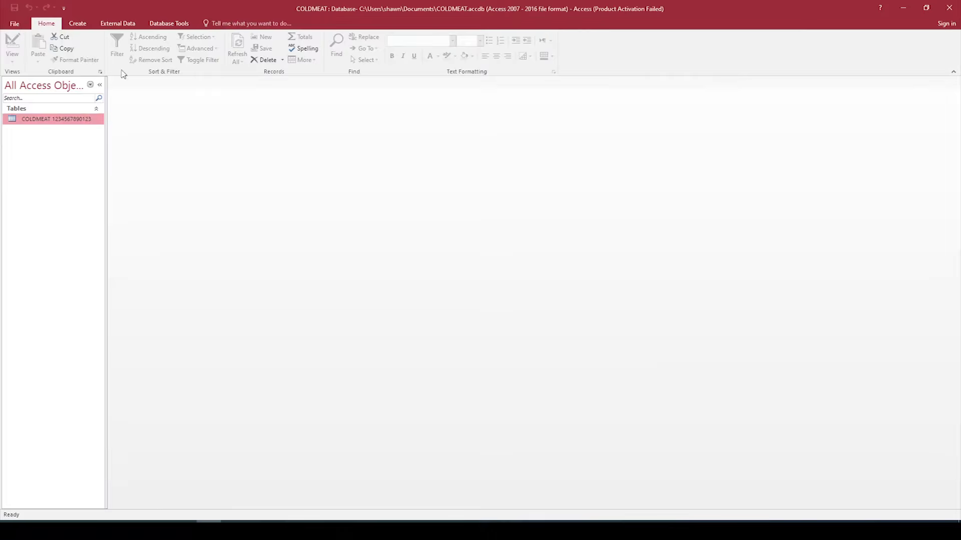
Step: In the Database Documenter, select COLDMEAT and document only field names, data types and sizes, with no indexes
left_click(178, 28)
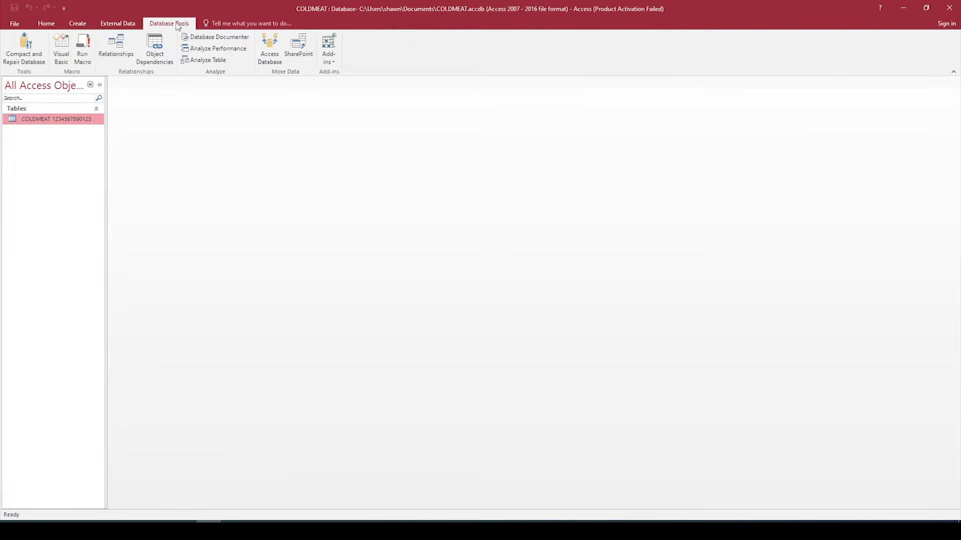
left_click(214, 37)
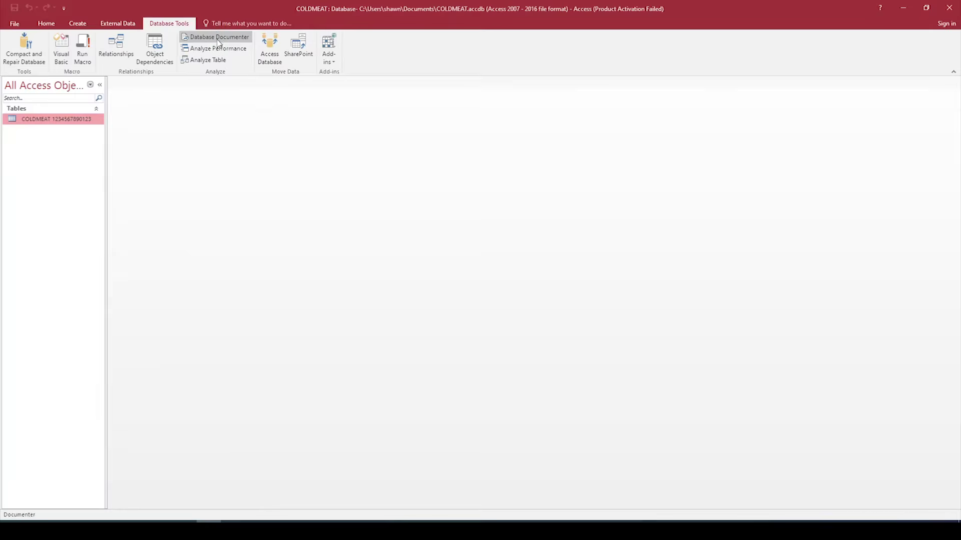
left_click(364, 175)
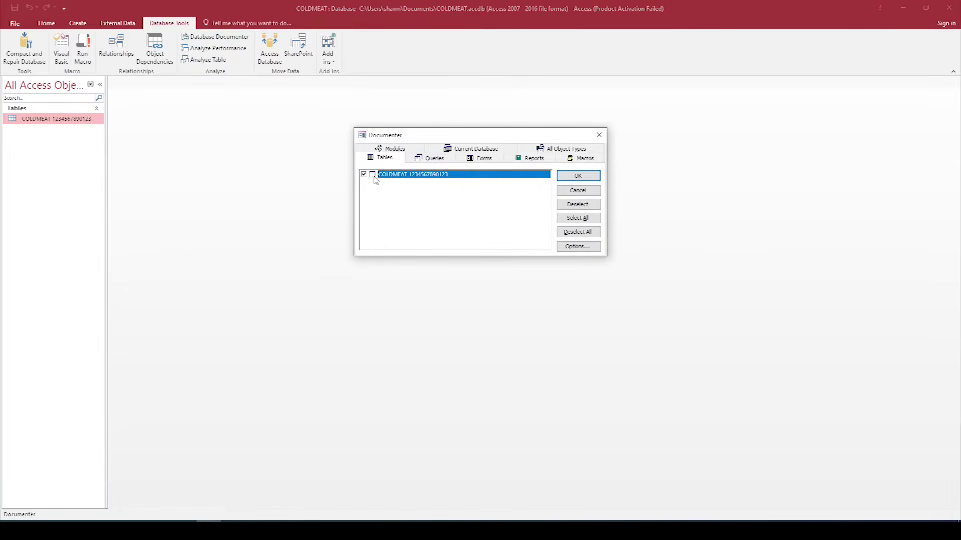
left_click(578, 247)
left_click(408, 150)
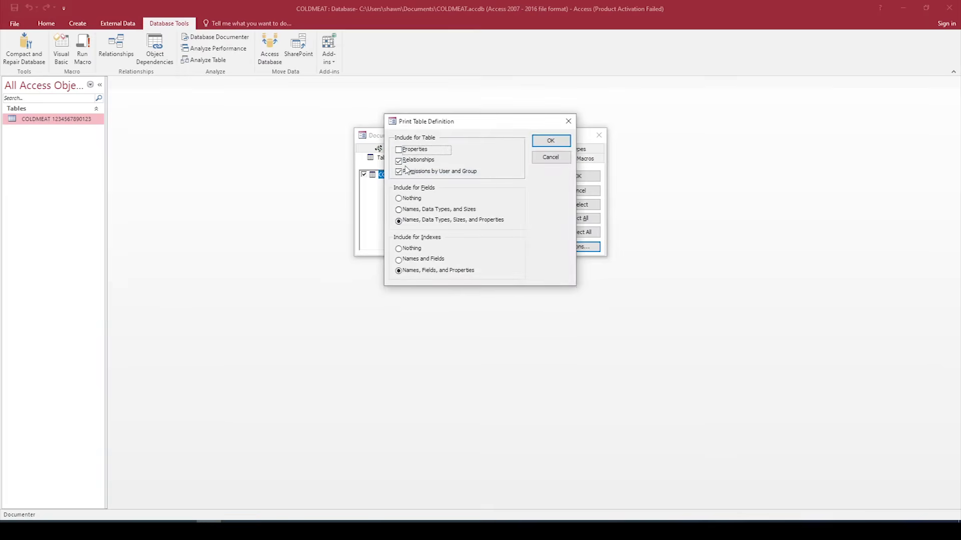
left_click(400, 161)
left_click(399, 172)
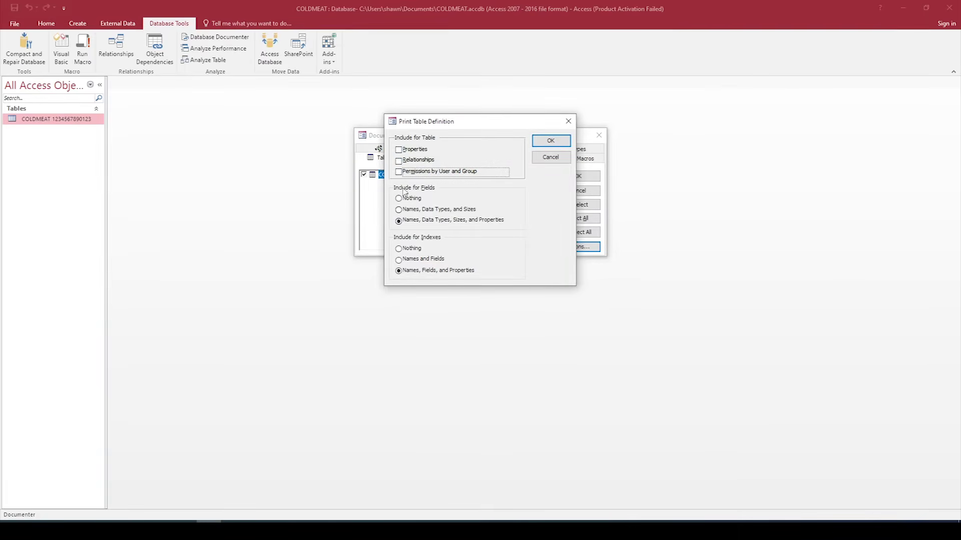
left_click(399, 210)
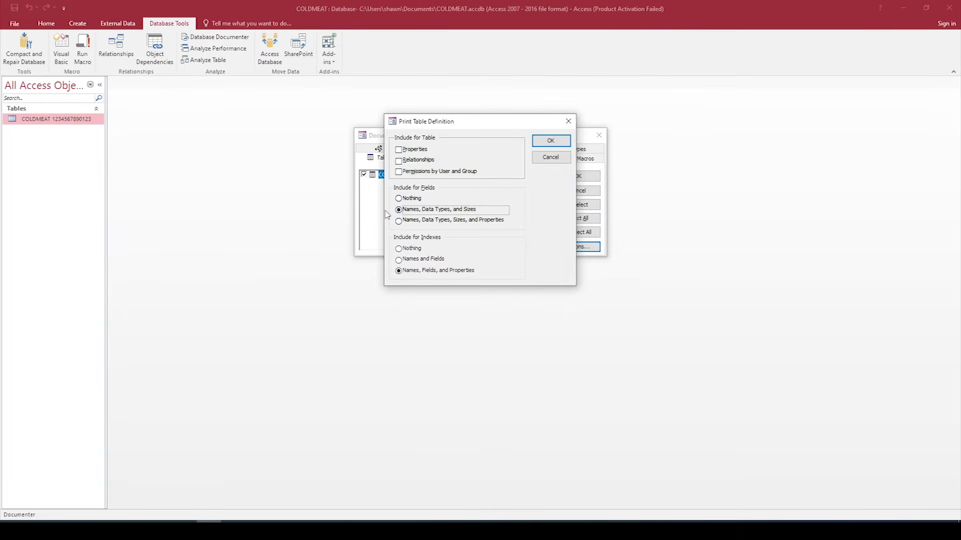
left_click(399, 249)
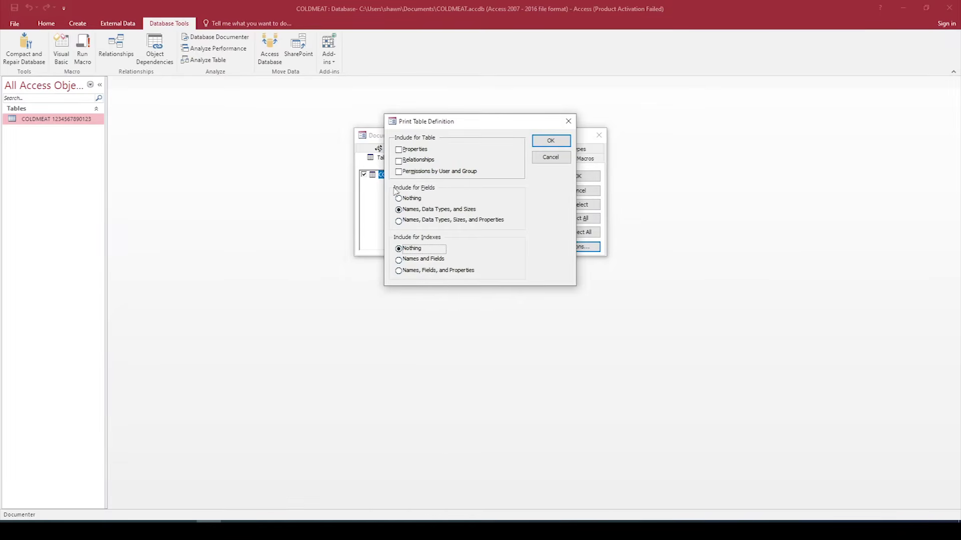
Step: Generate the COLDMEAT definition report, zoom in to check it, then close the preview
left_click(550, 141)
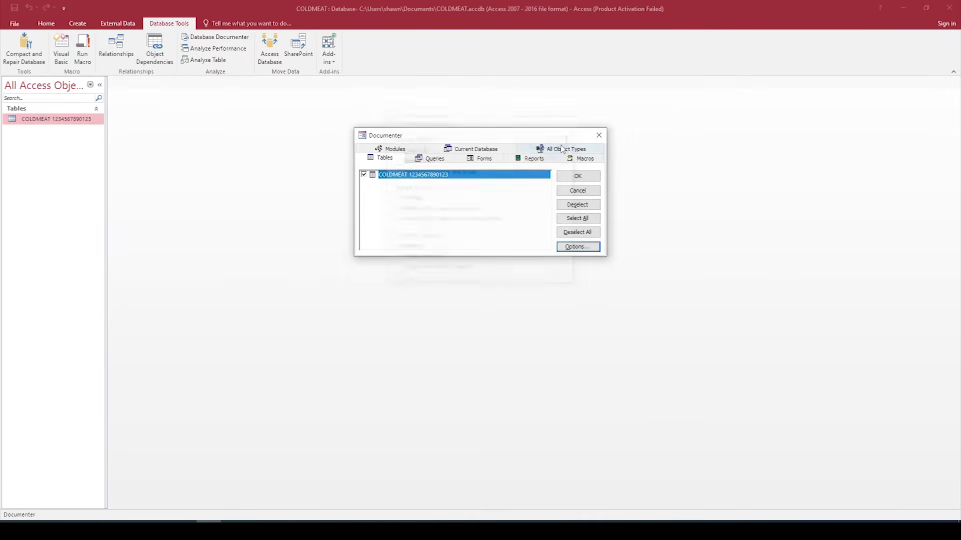
left_click(584, 180)
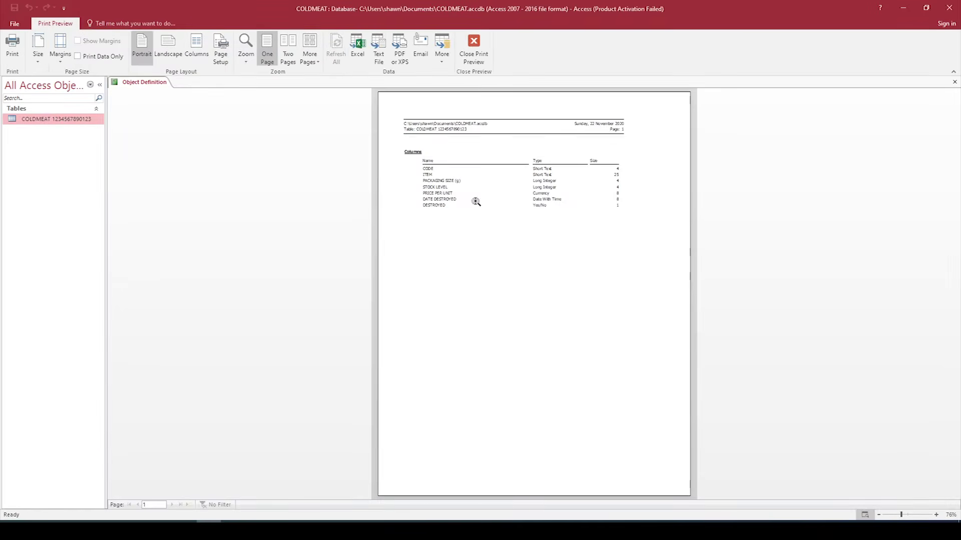
left_click(531, 189)
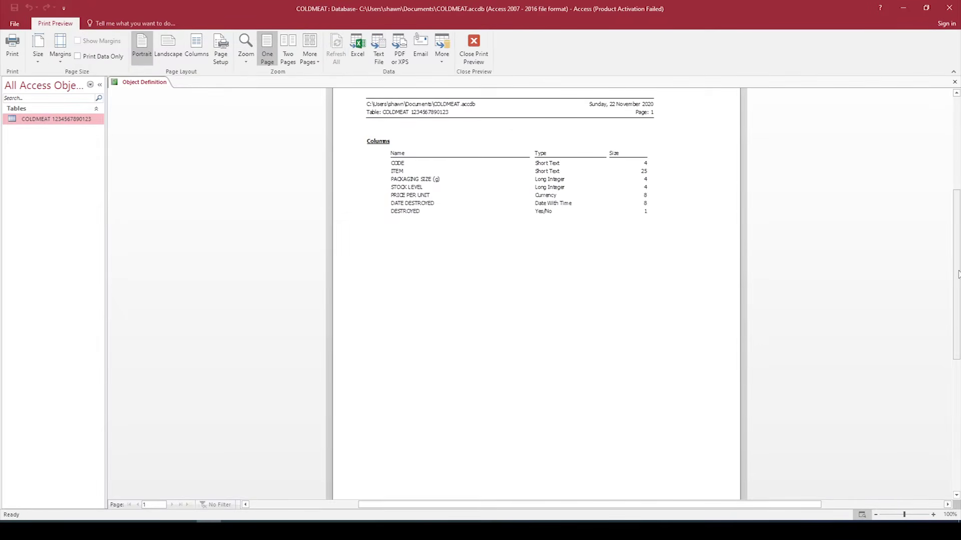
scroll(957, 274, "up", 2)
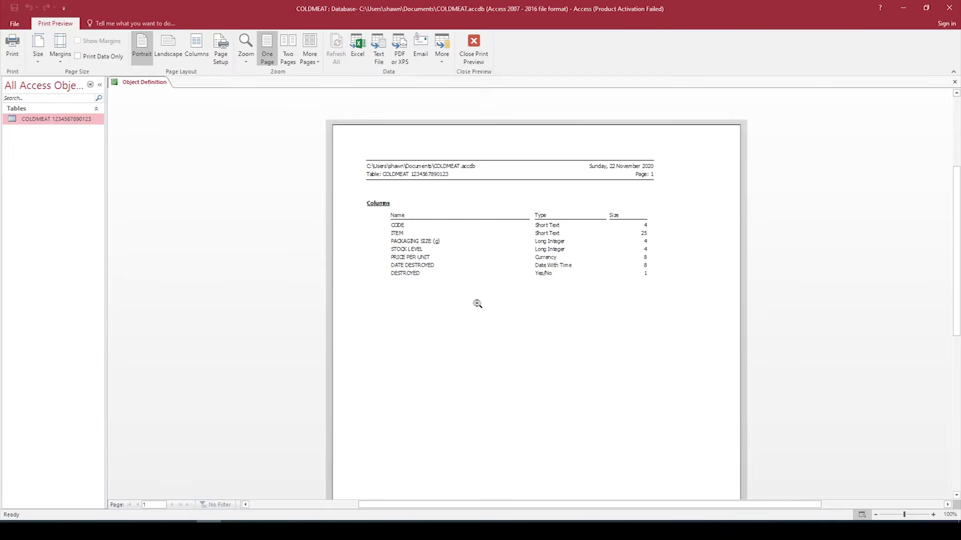
left_click(473, 55)
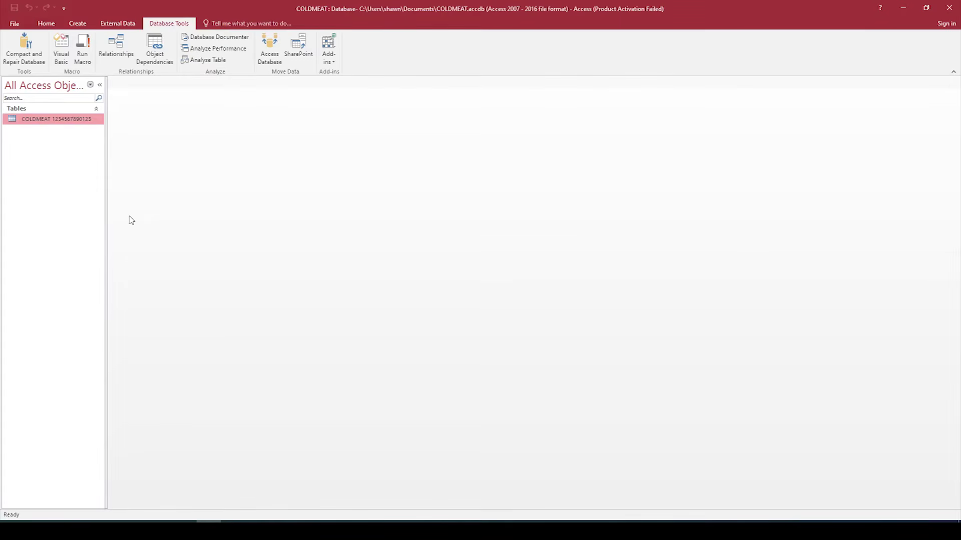
Step: Open the COLDMEAT datasheet and enter code X with item 'Smoked Vienna' for the first record
right_click(55, 123)
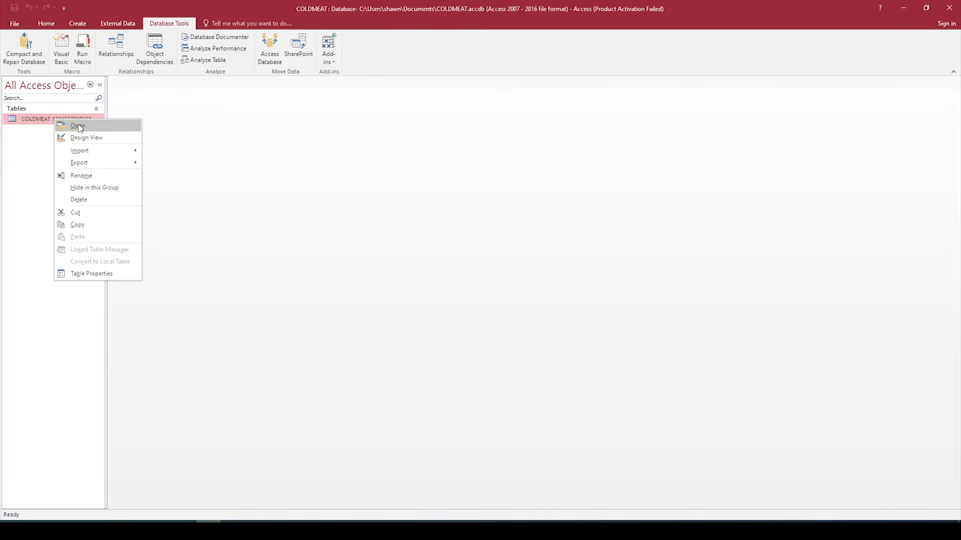
left_click(75, 126)
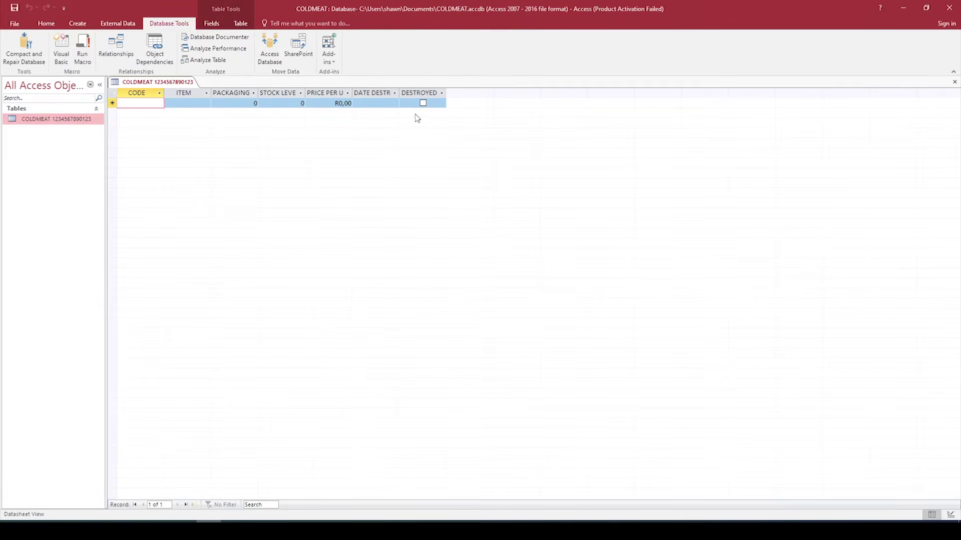
key("Caps_Lock")
type("X134")
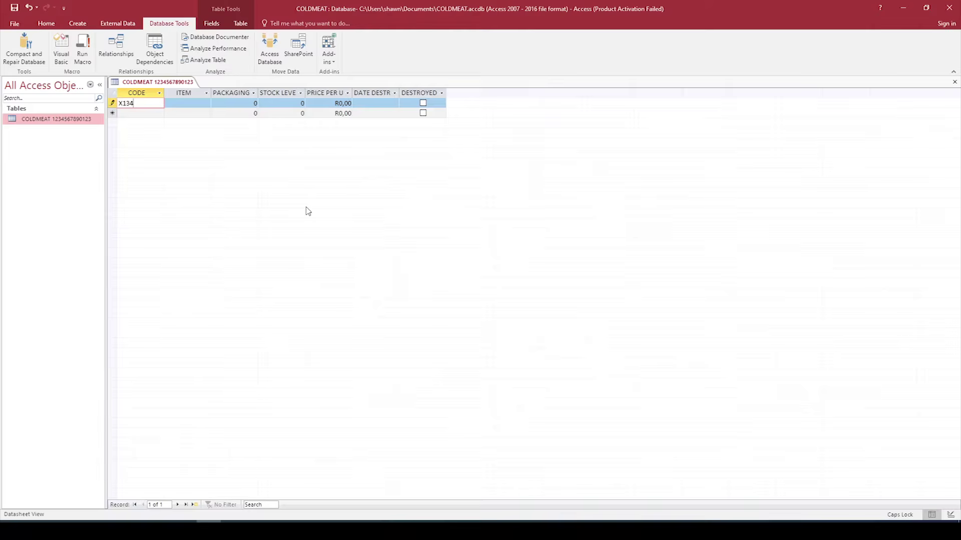
key("Tab")
key("Caps_Lock")
type("Smoked V")
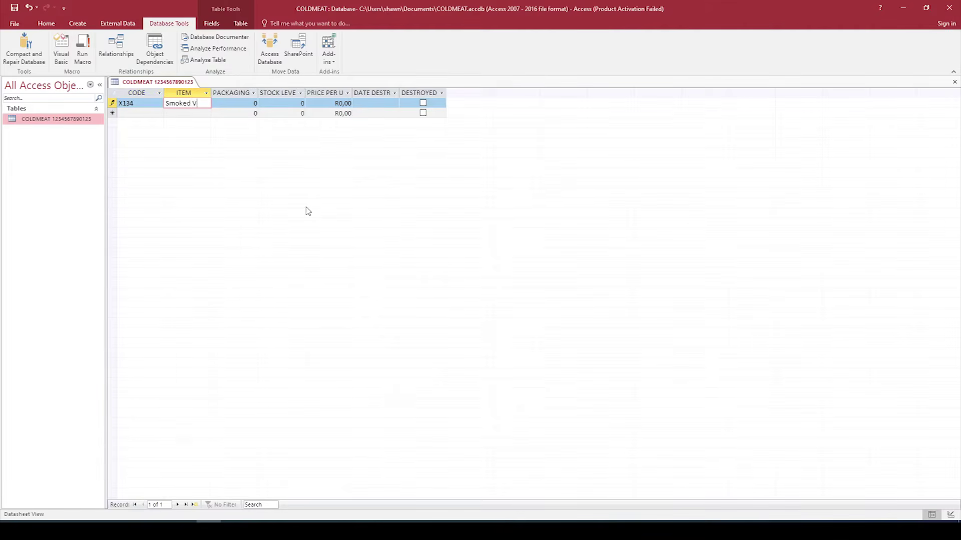
type("iennas")
Step: Give the Smoked Viennas record price 44,99, date destroyed 03/01, and tick DESTROYED
key("Tab")
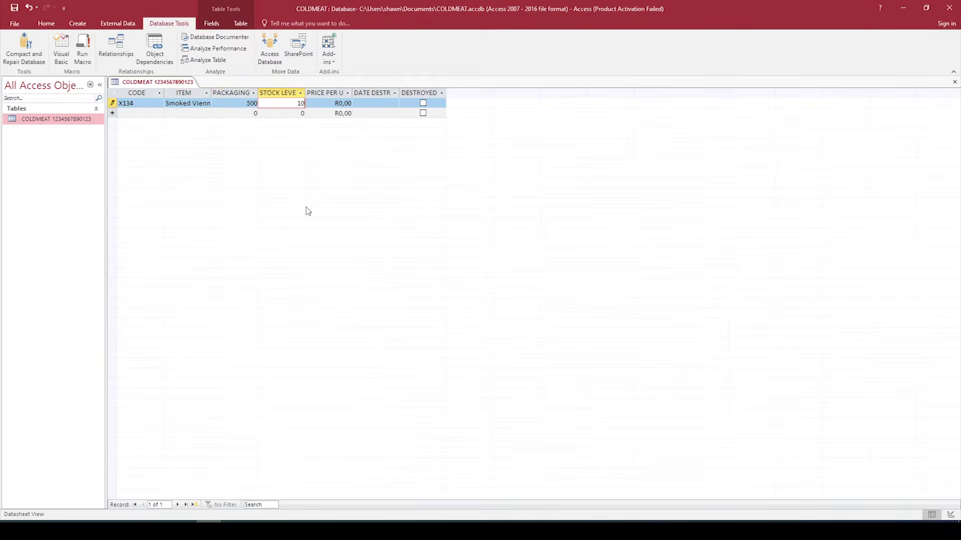
key("Tab")
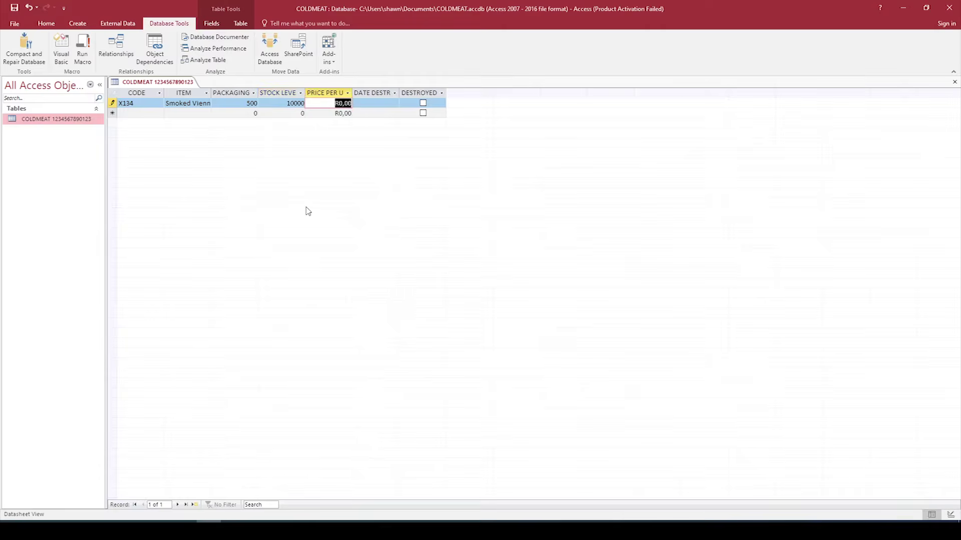
type("44,99")
key("Tab")
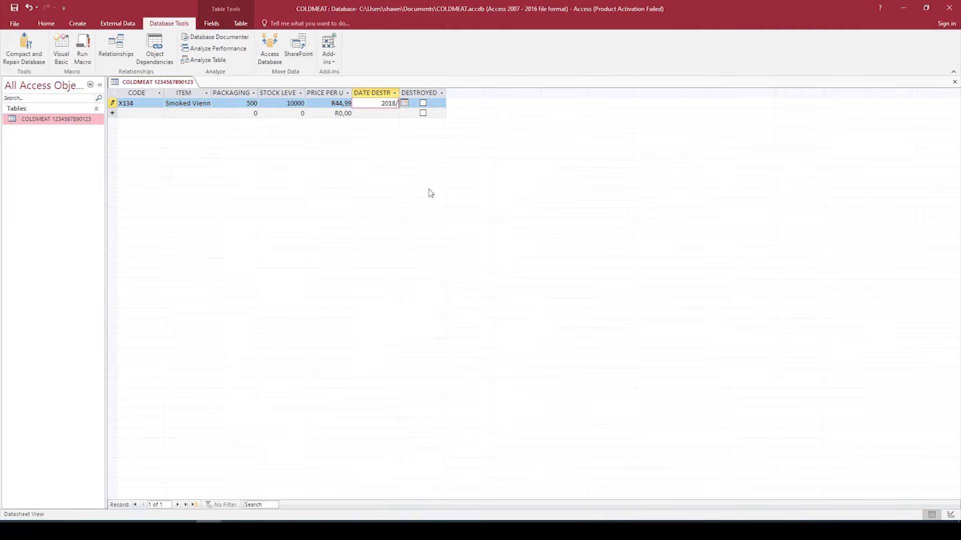
type("03/01")
key("Tab")
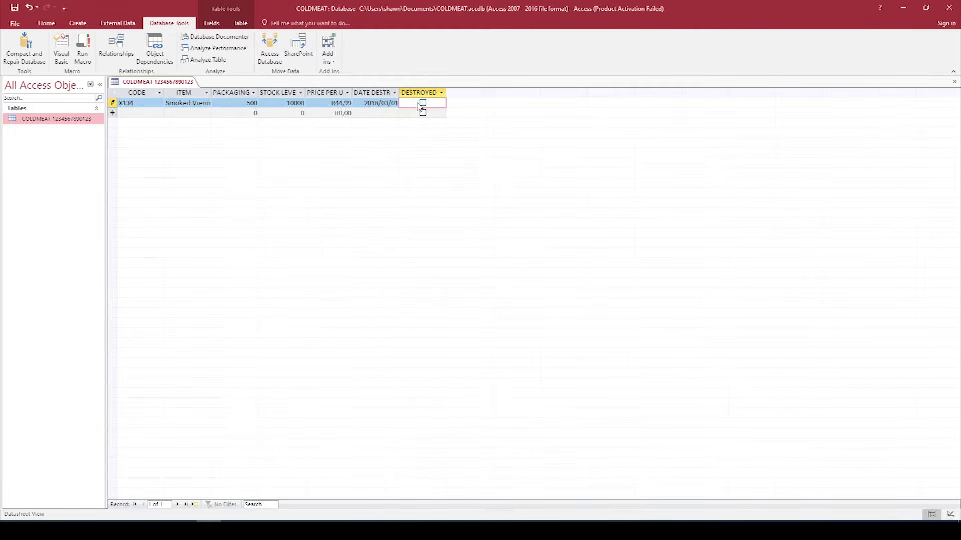
left_click(423, 103)
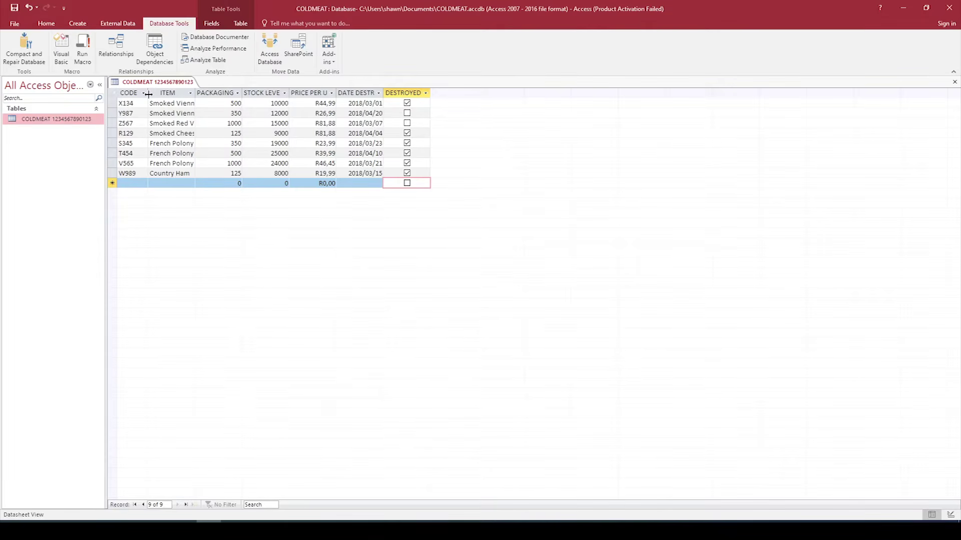
Step: AutoFit the ITEM, packaging, STOCK LEVEL, PRICE PER UNIT and DATE DESTROYED columns
double_click(195, 93)
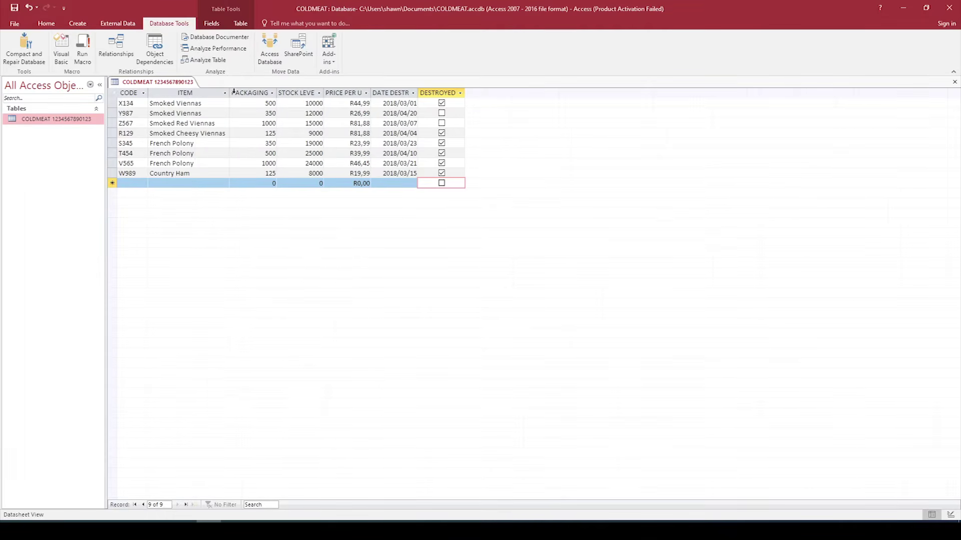
double_click(278, 89)
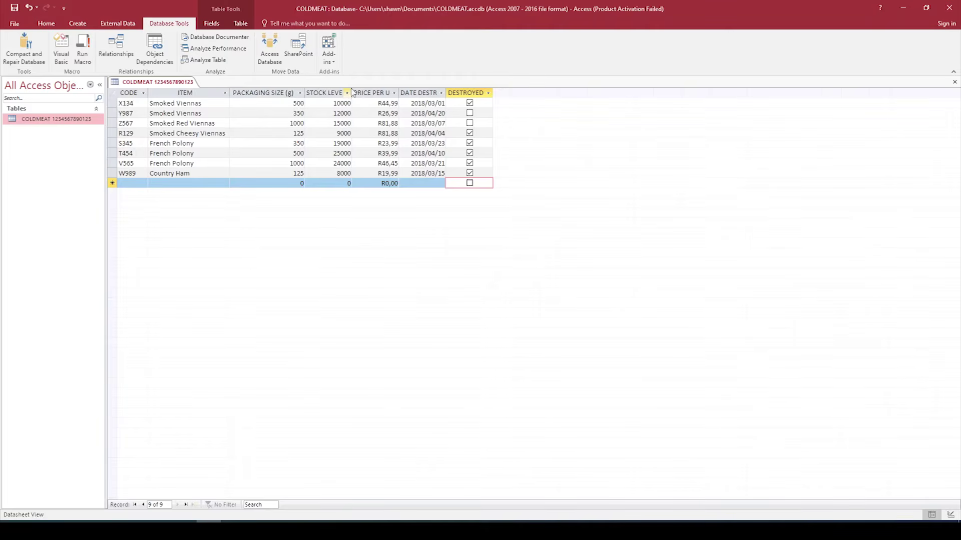
double_click(353, 89)
double_click(406, 93)
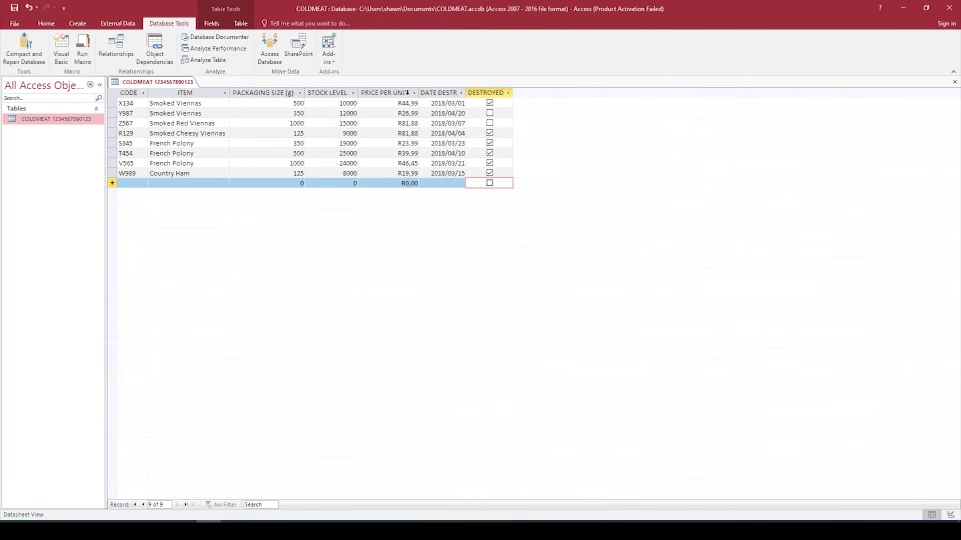
double_click(466, 90)
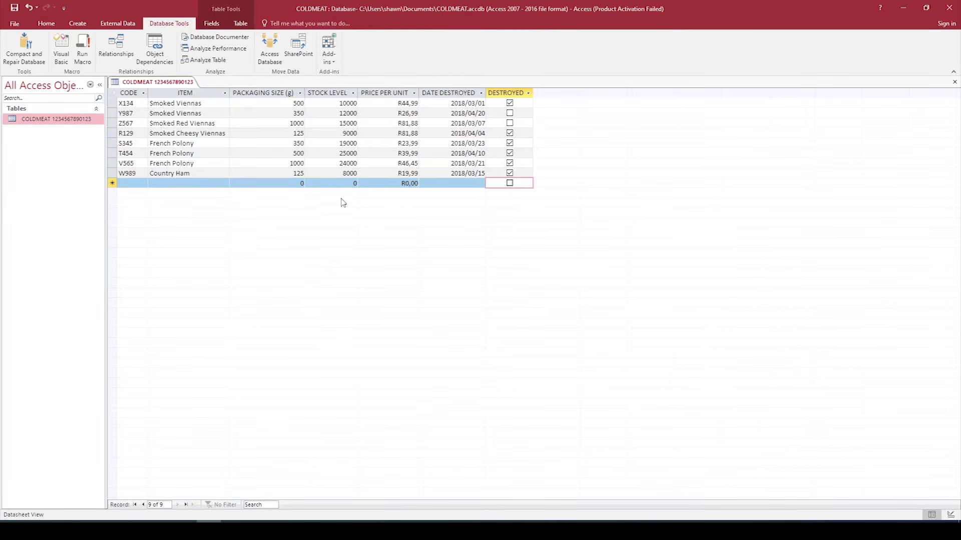
Step: Print-preview the COLDMEAT table and page between its two pages
left_click(15, 24)
left_click(35, 146)
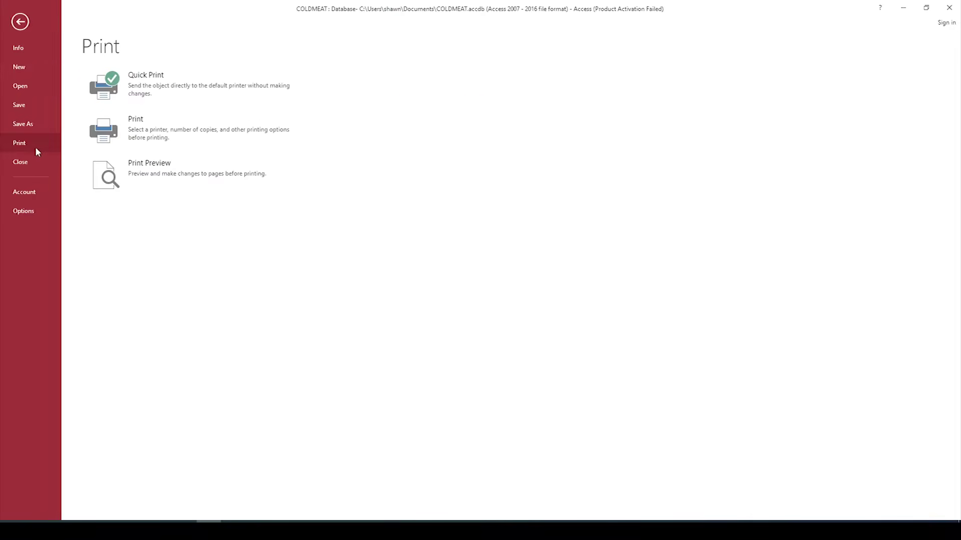
left_click(154, 172)
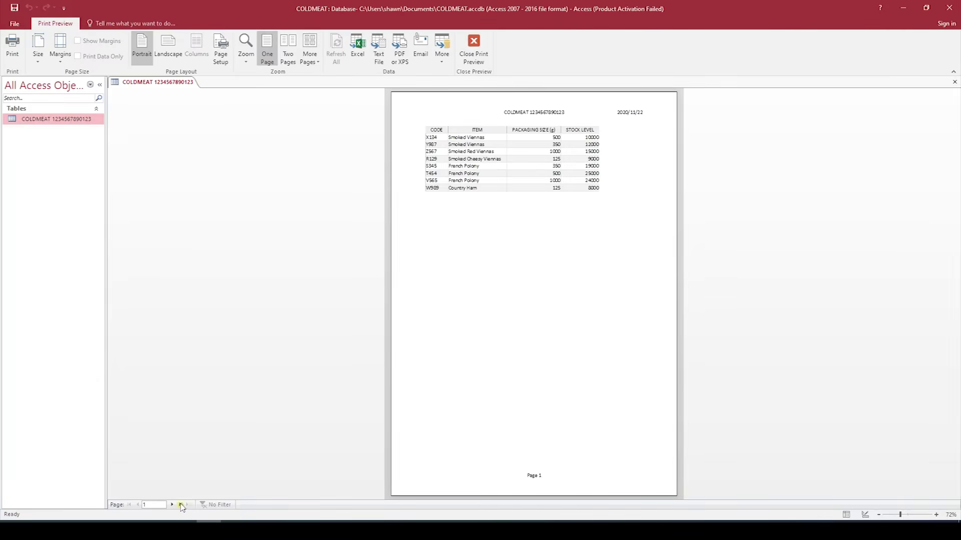
left_click(172, 505)
left_click(138, 505)
left_click(172, 504)
left_click(138, 505)
Step: Switch the preview to landscape, close it, and close the table saving layout changes
left_click(168, 56)
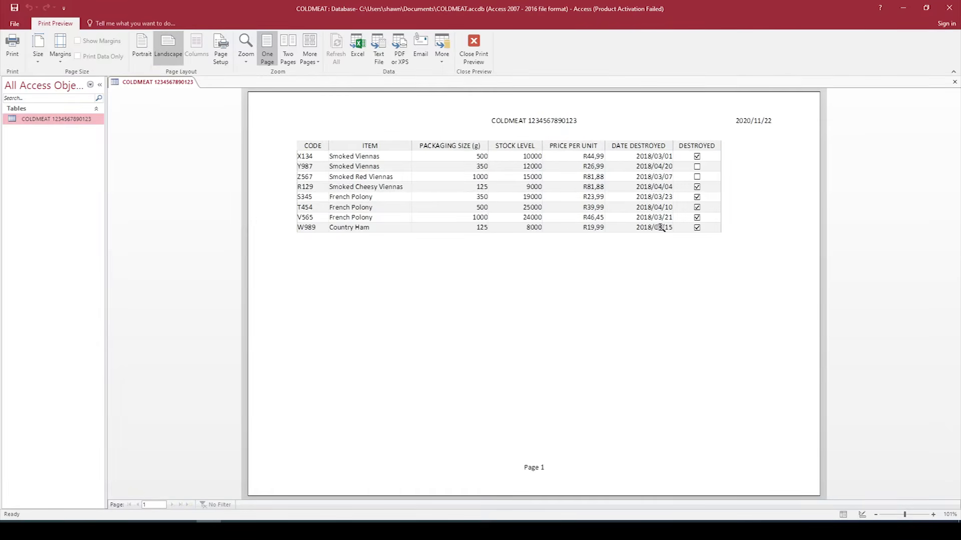
left_click(473, 56)
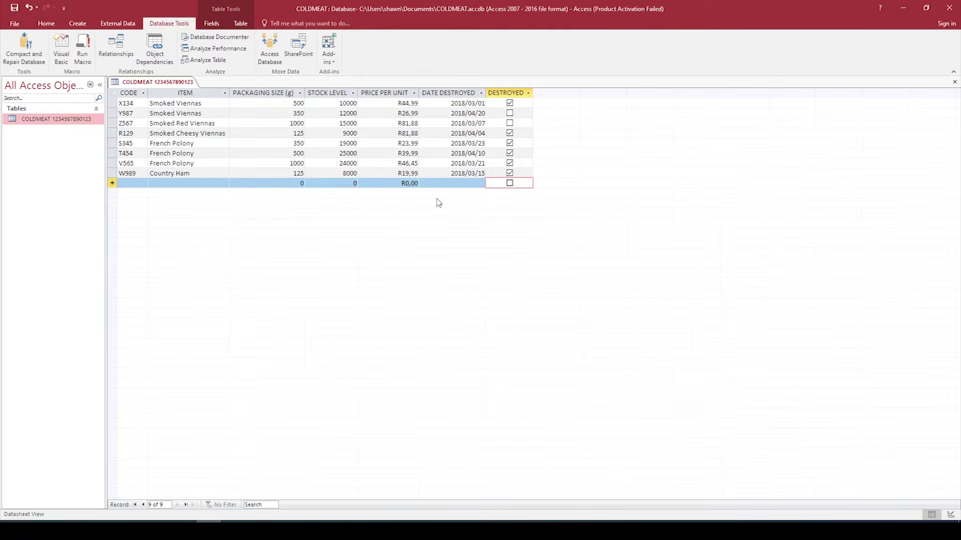
left_click(954, 83)
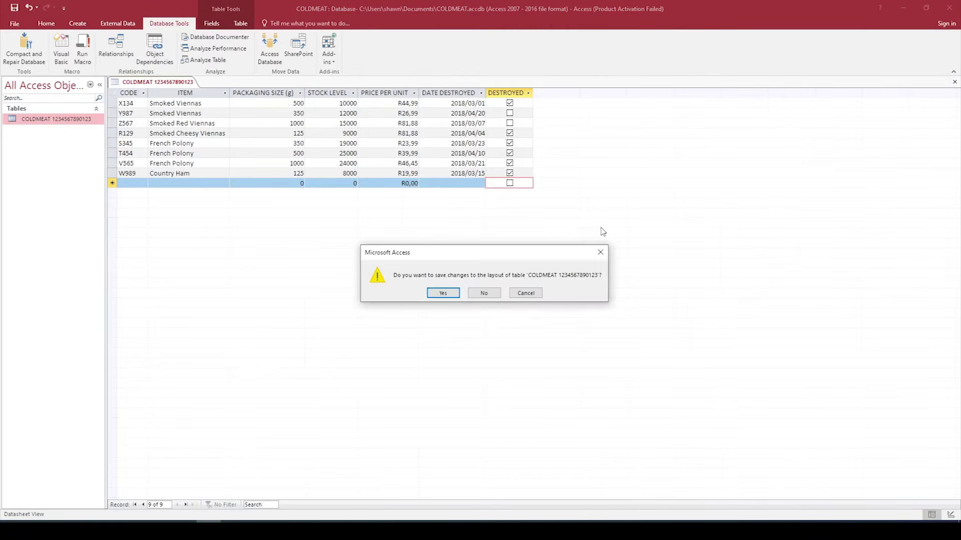
left_click(443, 295)
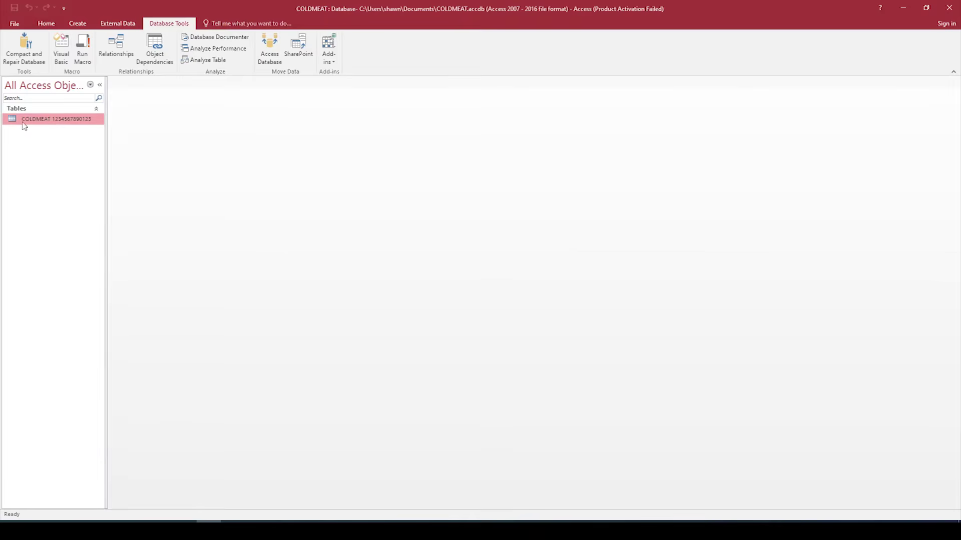
Step: Copy COLDMEAT and paste it as COLDMEAT2 with structure and data
right_click(39, 121)
left_click(63, 224)
right_click(48, 193)
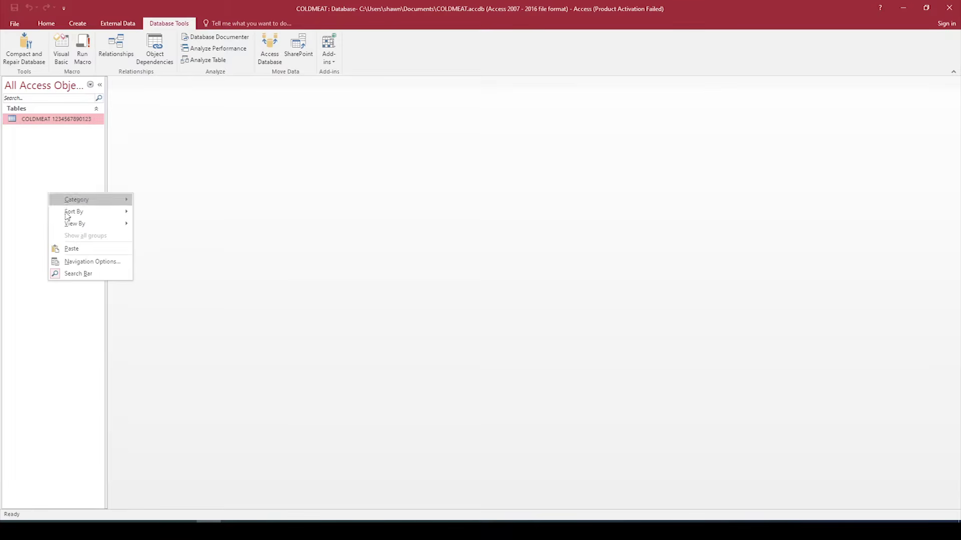
left_click(71, 249)
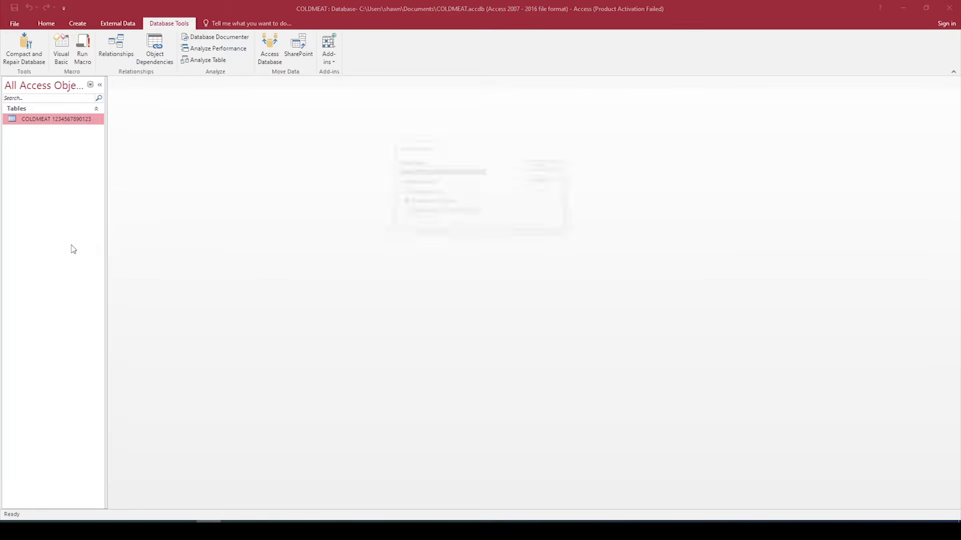
left_click(421, 172)
key("BackSpace")
key("BackSpace")
key("BackSpace")
key("BackSpace")
key("BackSpace")
key("BackSpace")
key("BackSpace")
key("BackSpace")
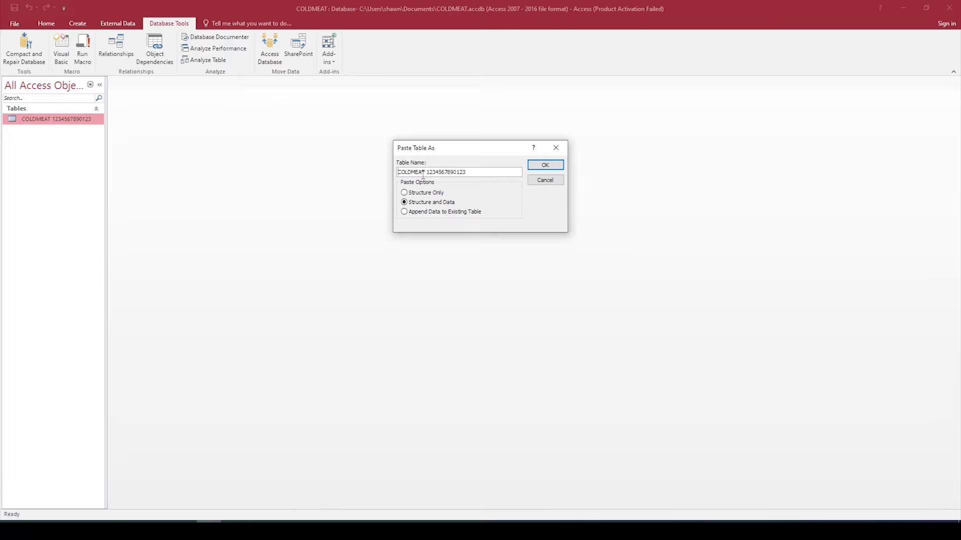
type("2")
left_click(549, 169)
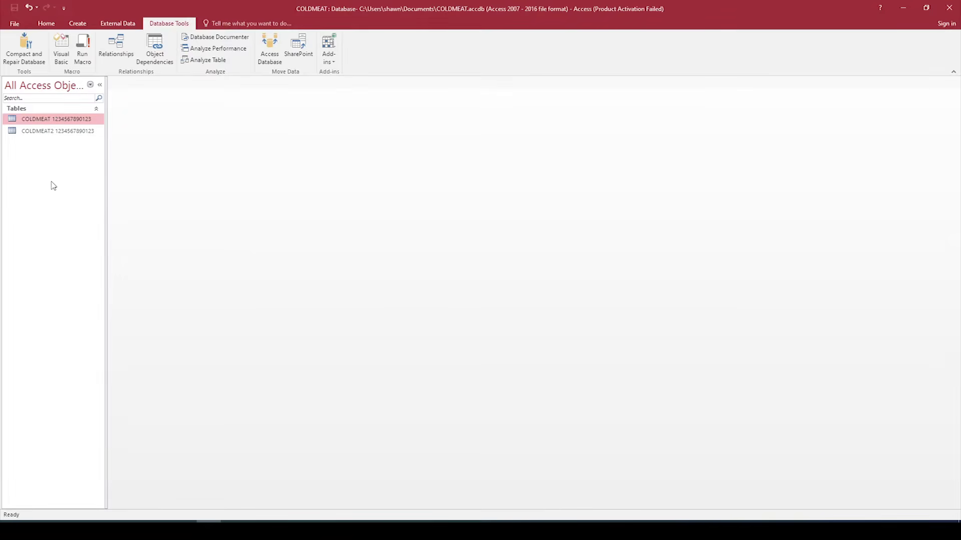
Step: Paste again to bring back the Paste Table As dialog
right_click(41, 199)
left_click(70, 251)
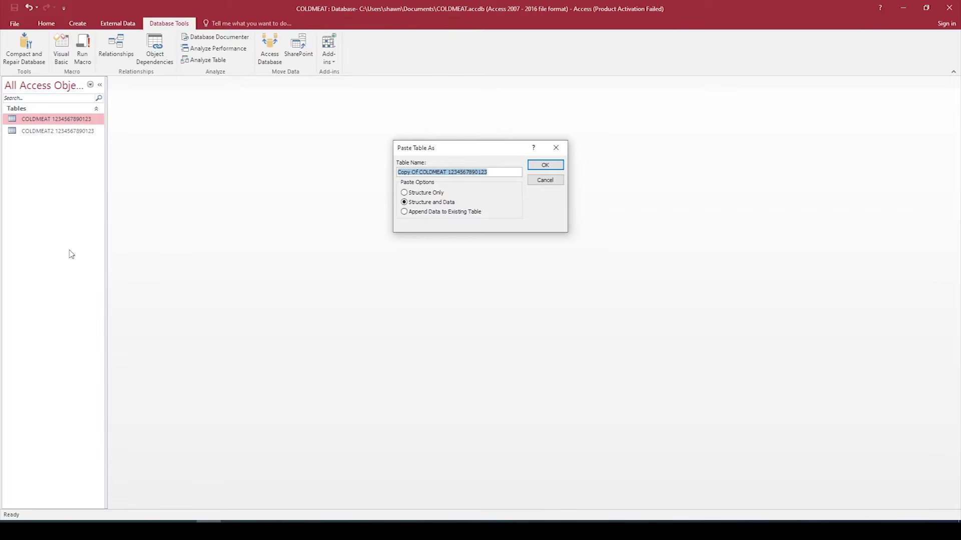
left_click(12, 530)
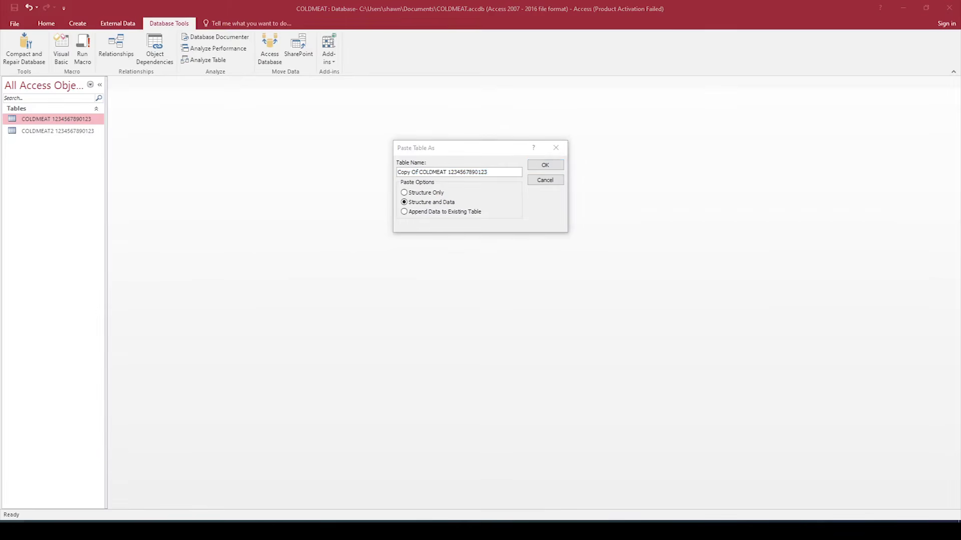
Step: Launch Word 2016 with a blank document
type("word 2016")
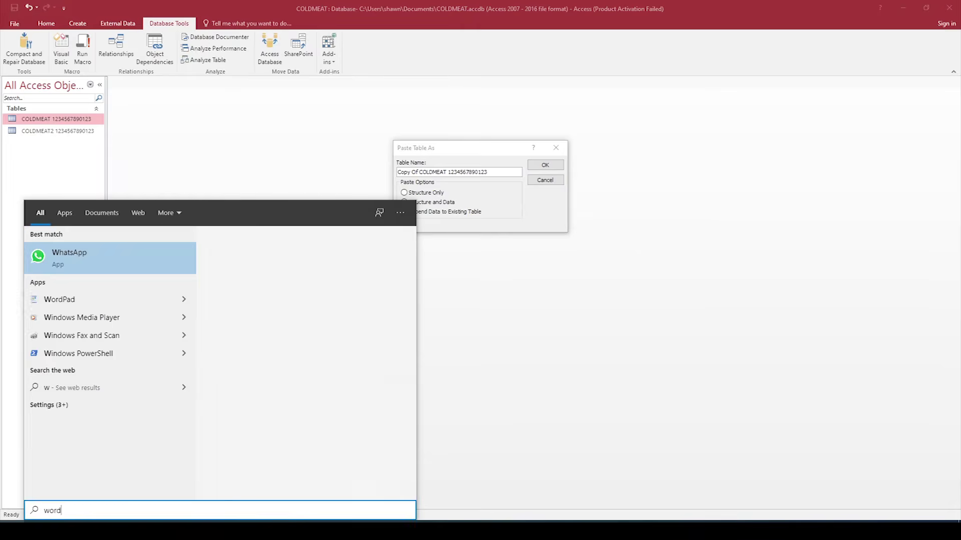
key("Return")
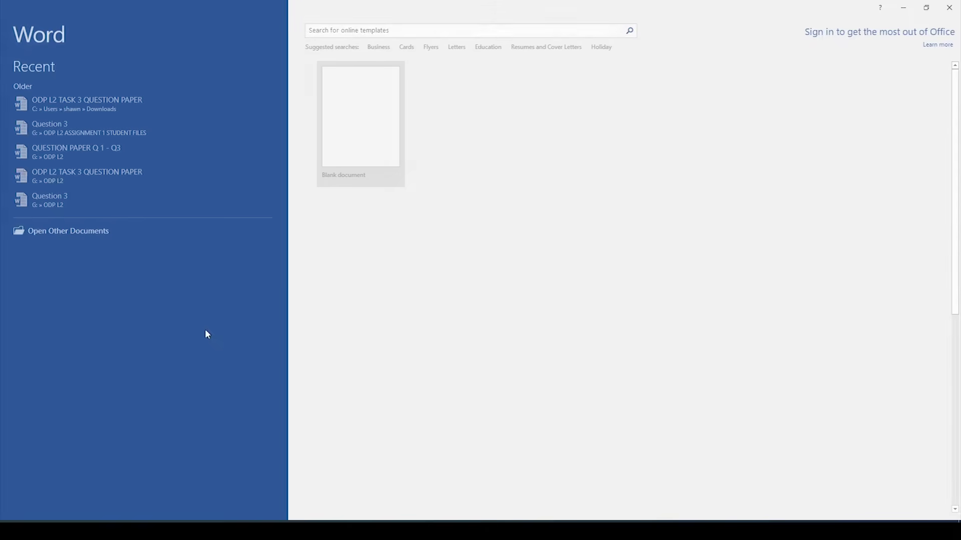
left_click(379, 142)
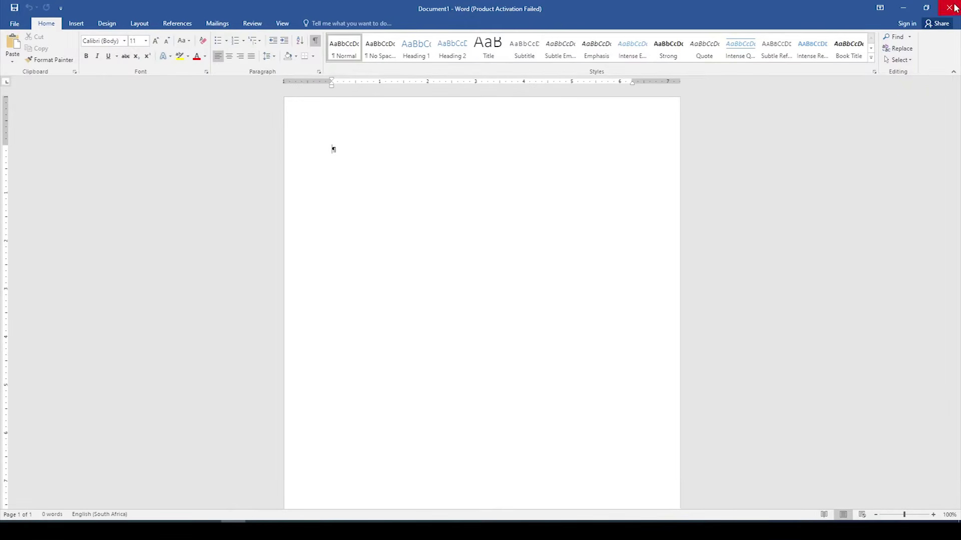
Step: Open Question 3 from the ODP L4 Nov 2019 Student Files folder and paste the screenshot in
left_click(15, 23)
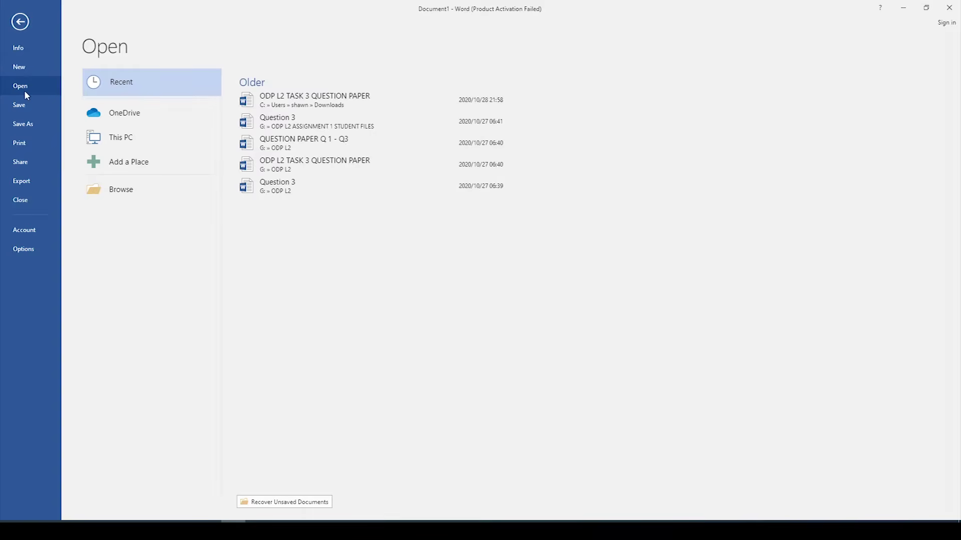
left_click(138, 193)
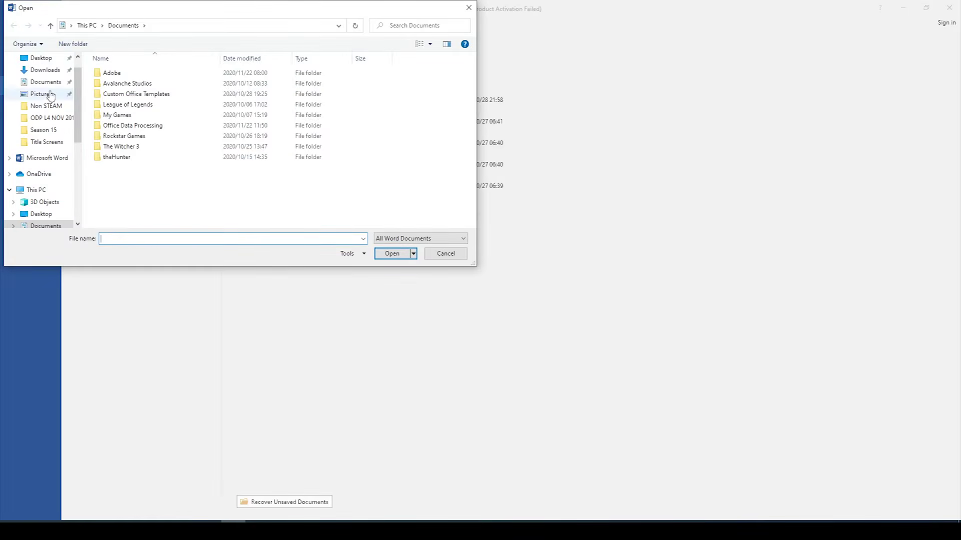
left_click(42, 58)
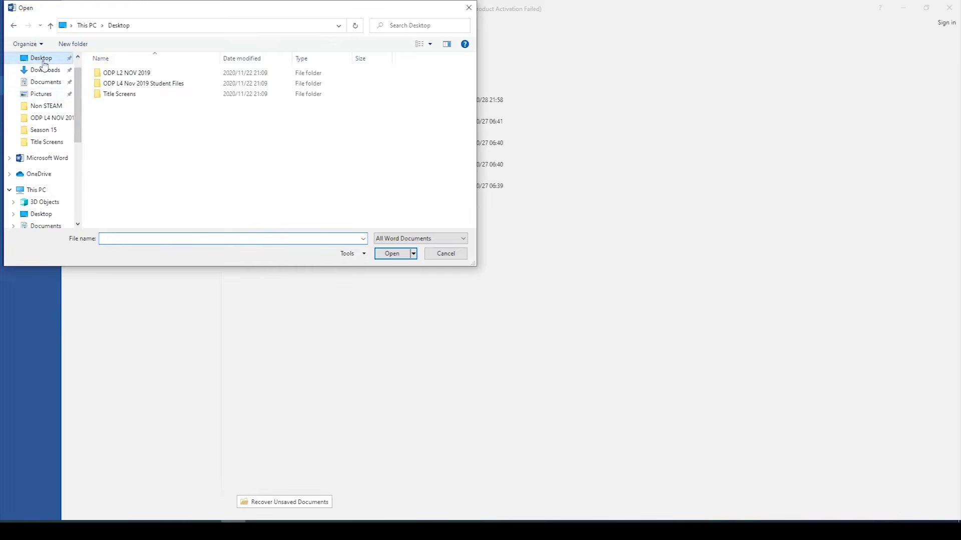
double_click(151, 83)
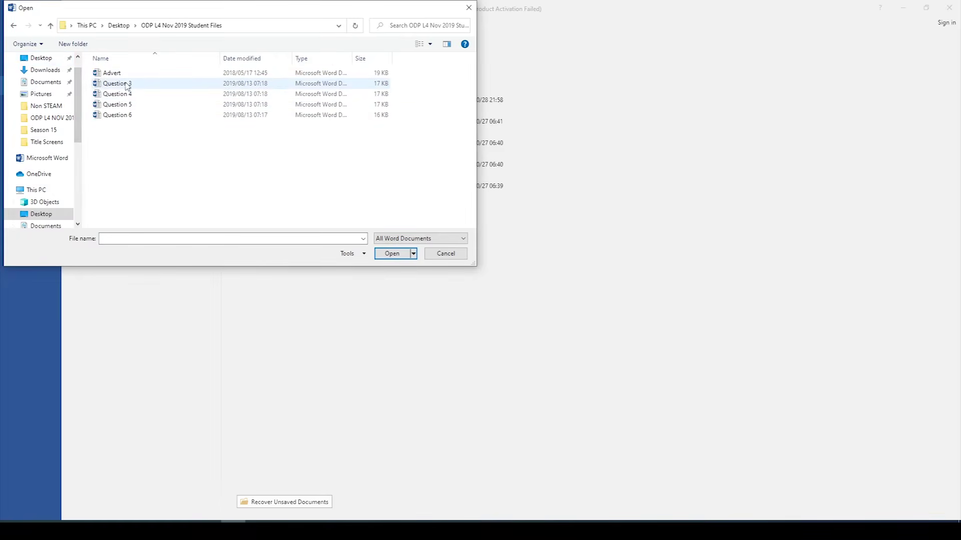
left_click(128, 84)
left_click(393, 254)
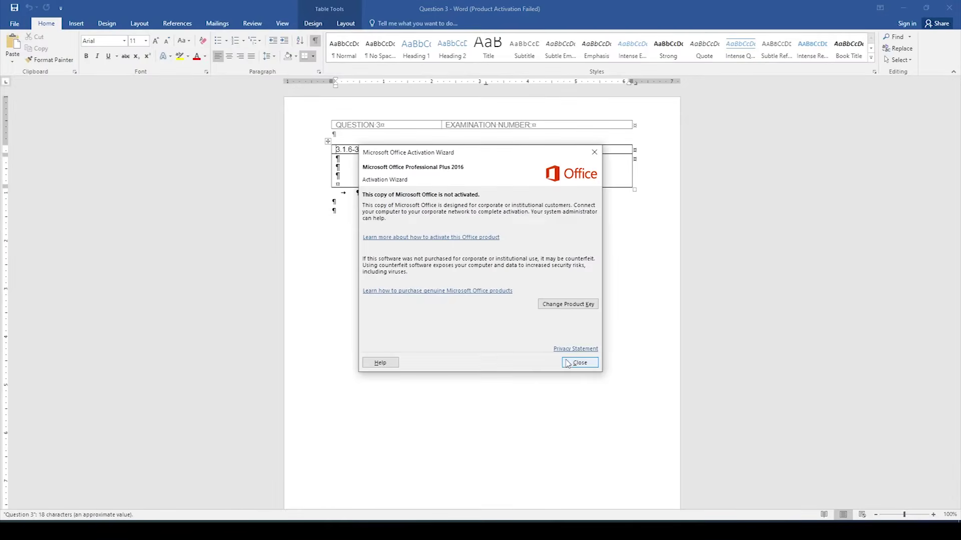
left_click(567, 363)
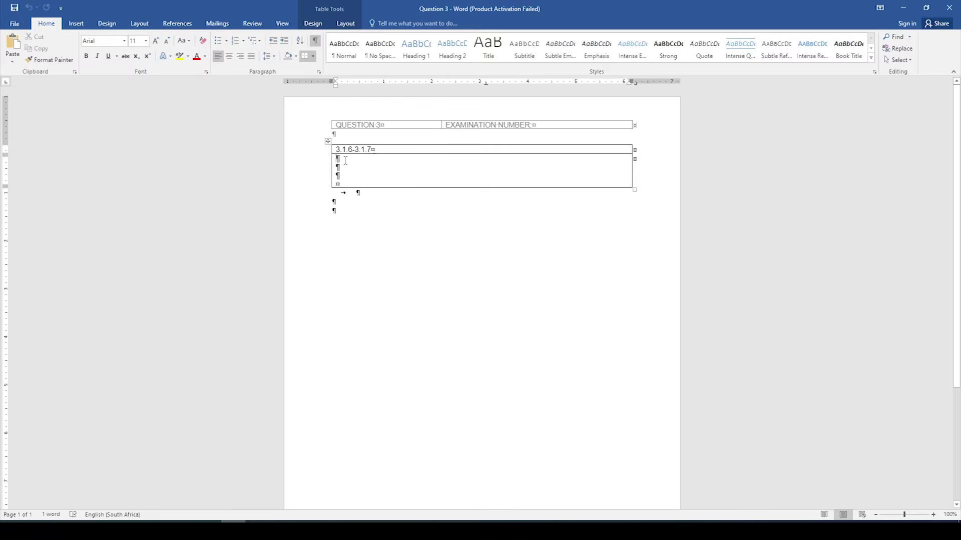
left_click(12, 43)
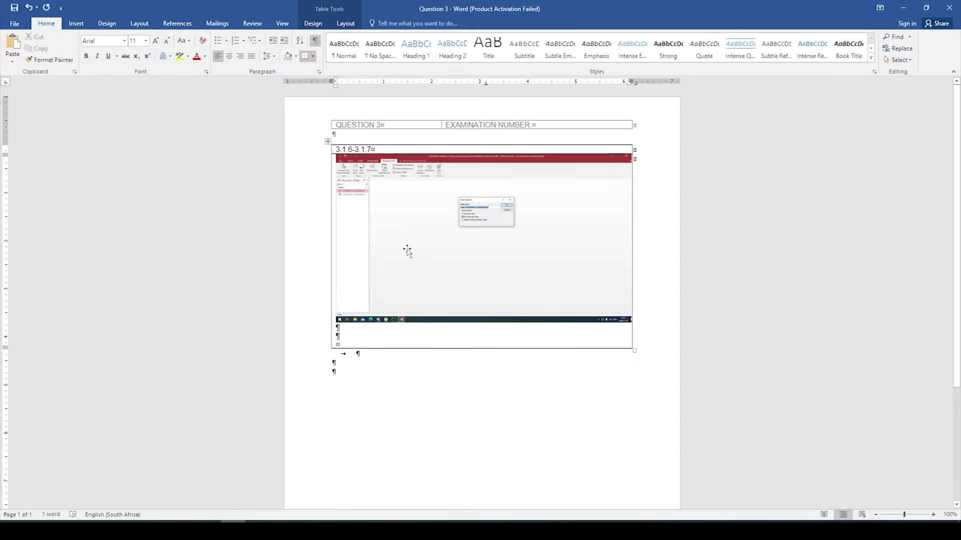
Step: Back in Access, cancel the Paste Table As dialog and select COLDMEAT2
left_click(209, 530)
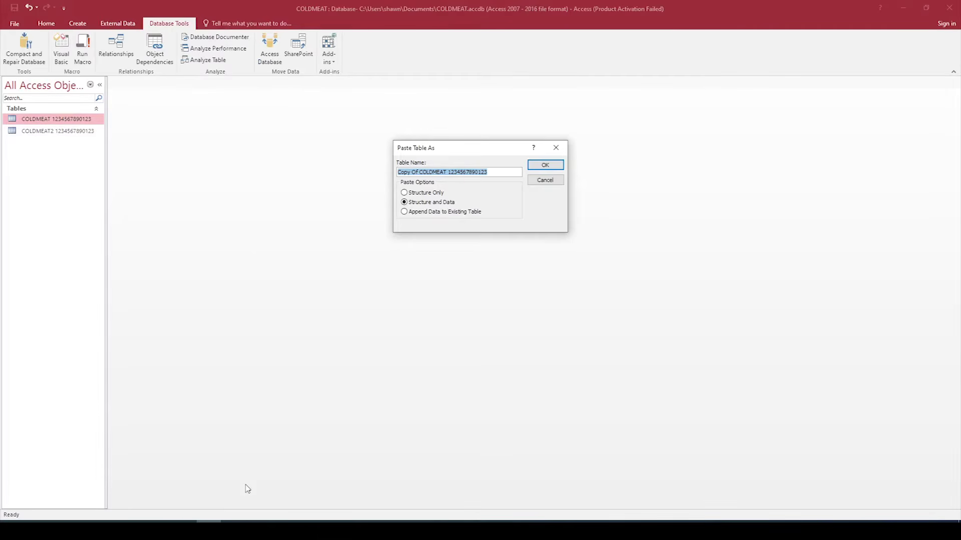
left_click(553, 182)
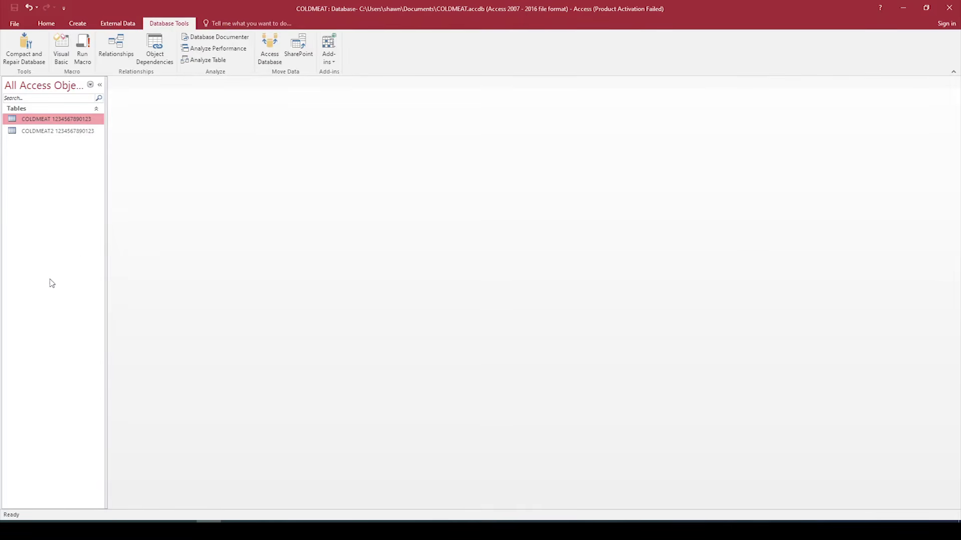
left_click(55, 136)
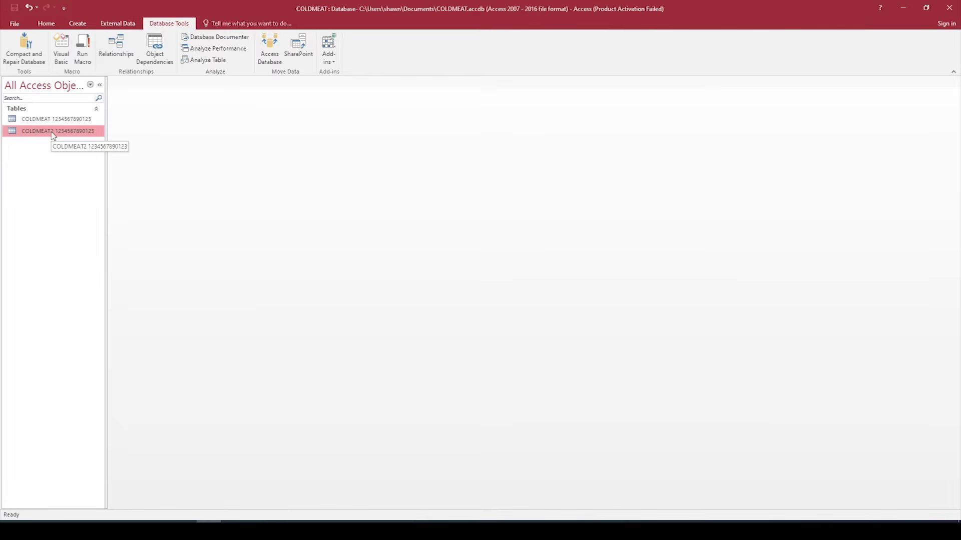
Step: Delete the DESTROYED field from COLDMEAT2's design, then save and close the table
right_click(56, 135)
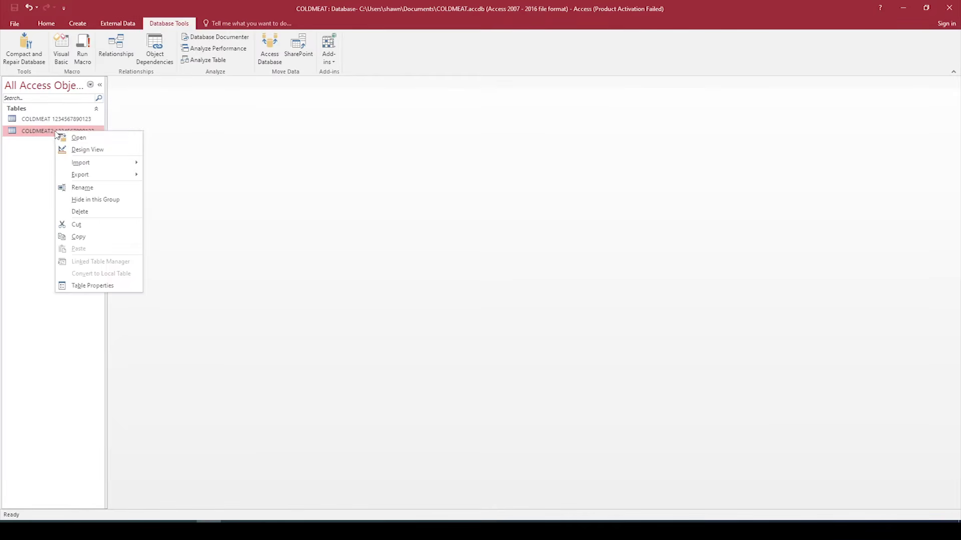
left_click(88, 149)
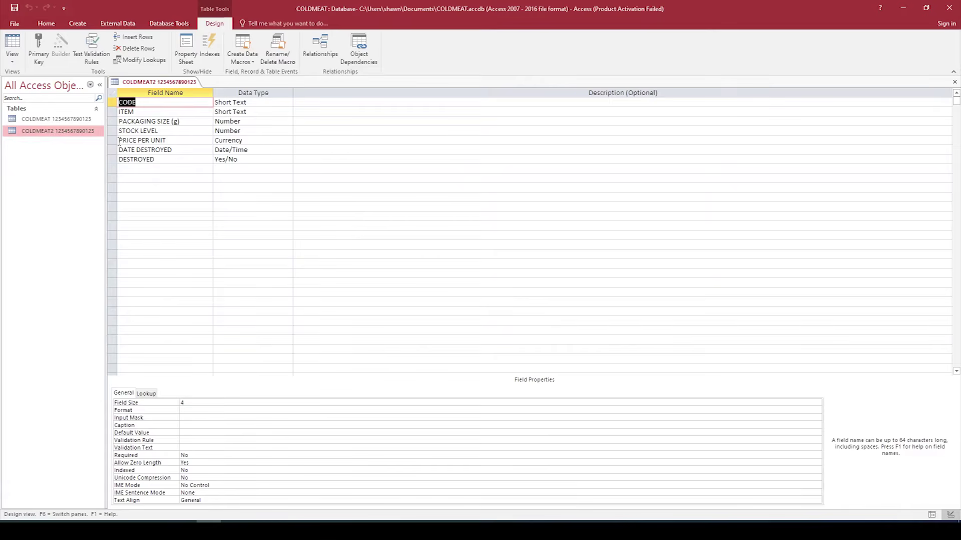
left_click(112, 160)
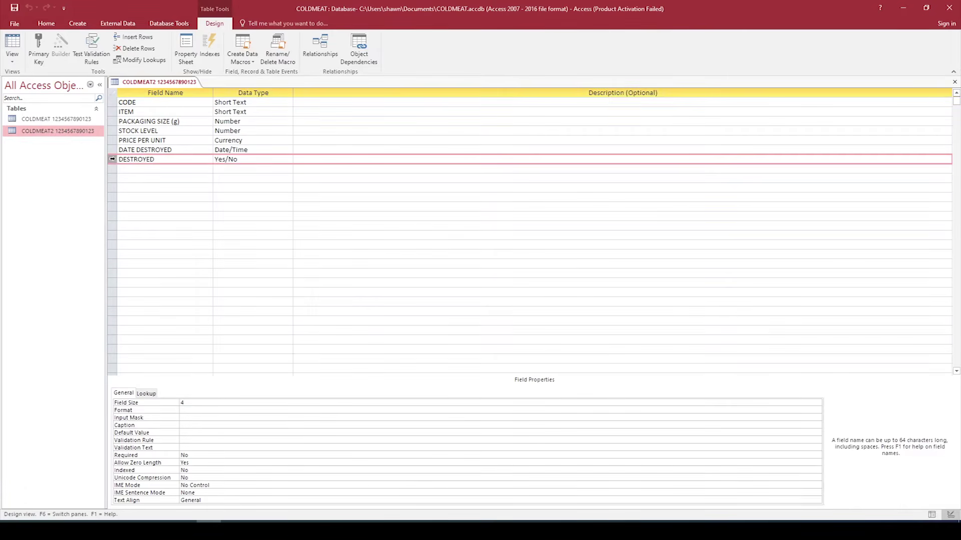
right_click(112, 159)
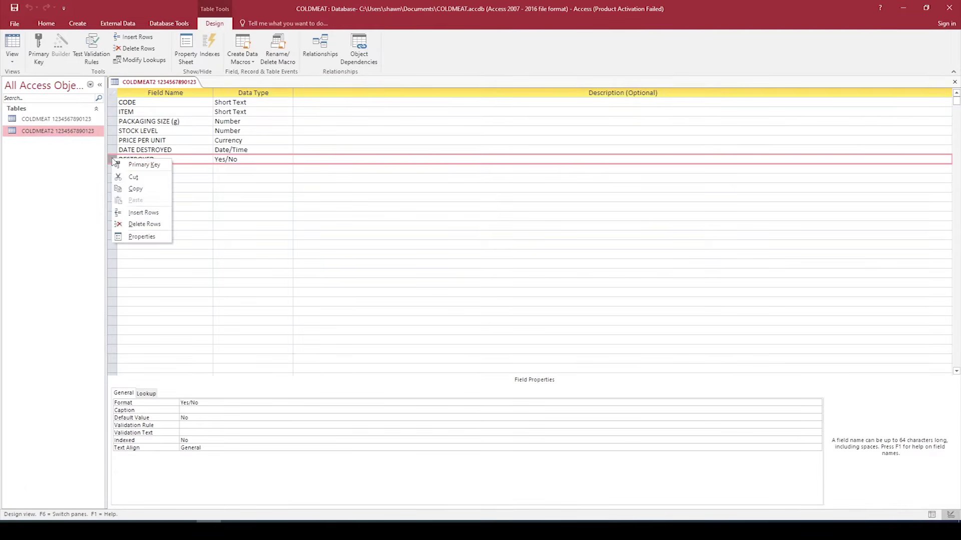
left_click(141, 224)
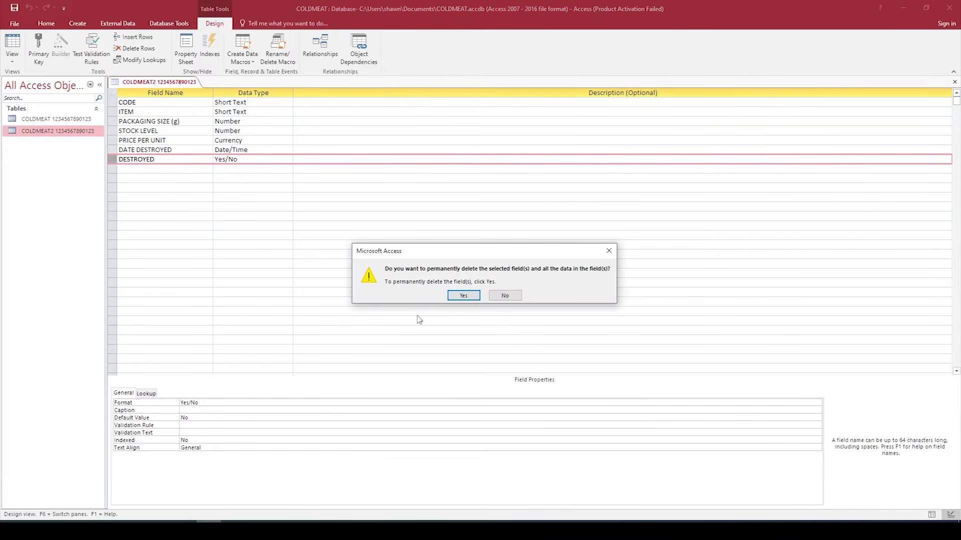
left_click(463, 296)
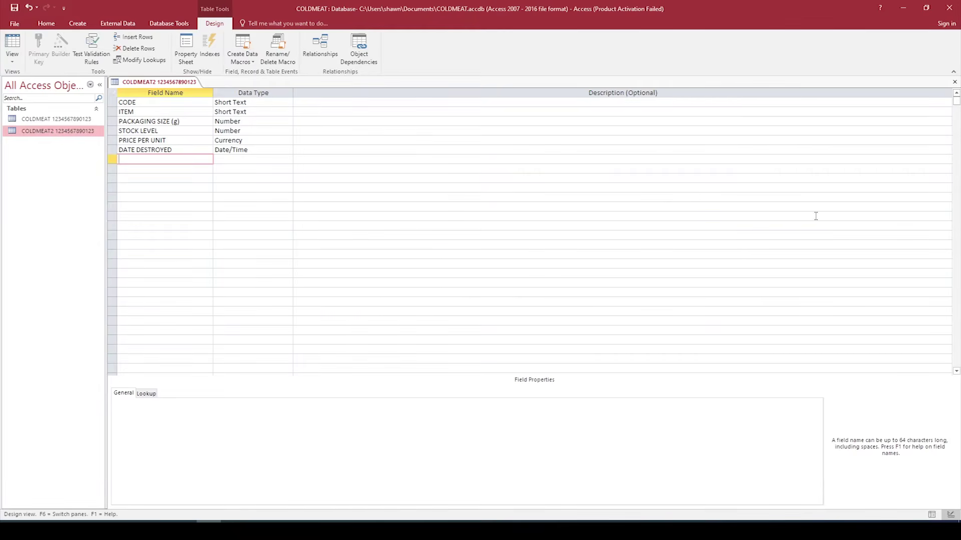
left_click(954, 81)
left_click(442, 294)
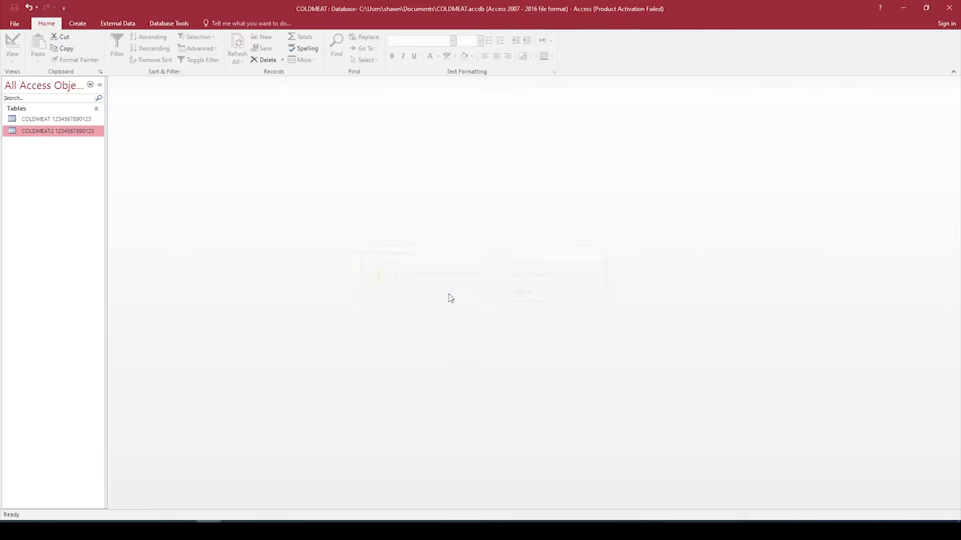
Step: Open the COLDMEAT2 datasheet and sort it by DATE DESTROYED, oldest to newest
right_click(43, 137)
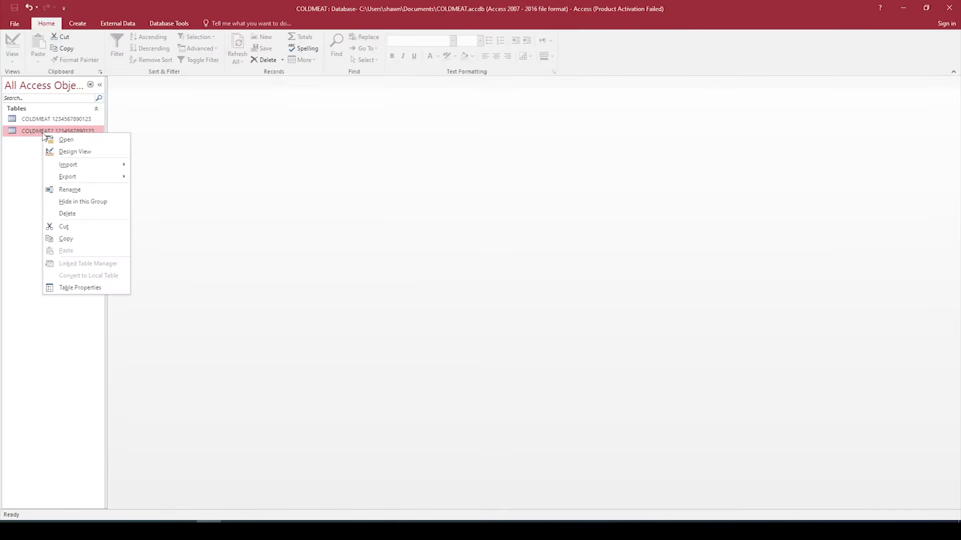
left_click(61, 141)
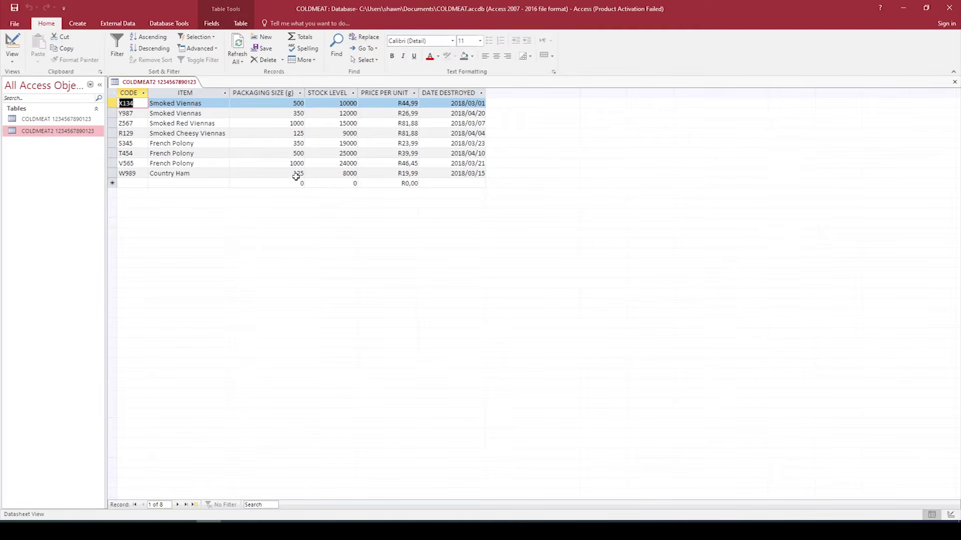
left_click(482, 94)
left_click(482, 94)
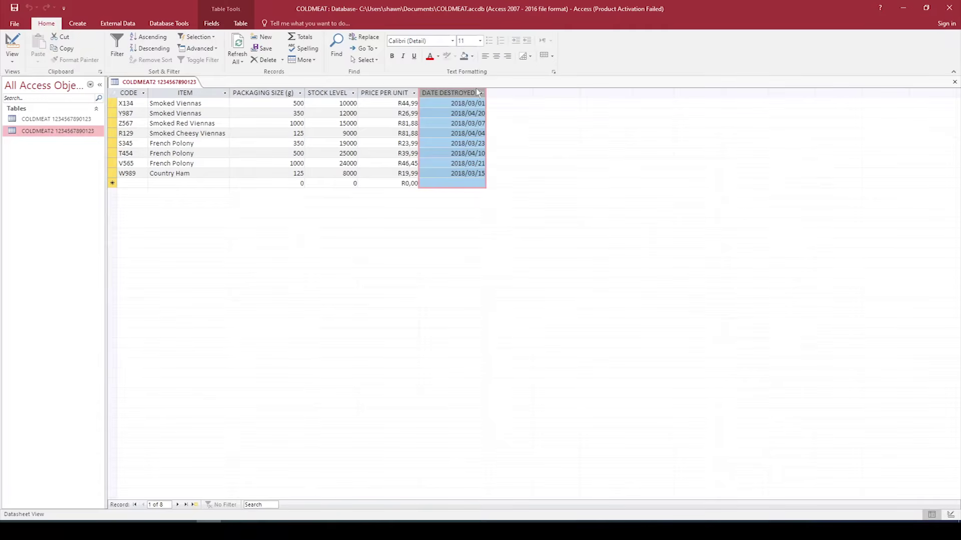
left_click(481, 94)
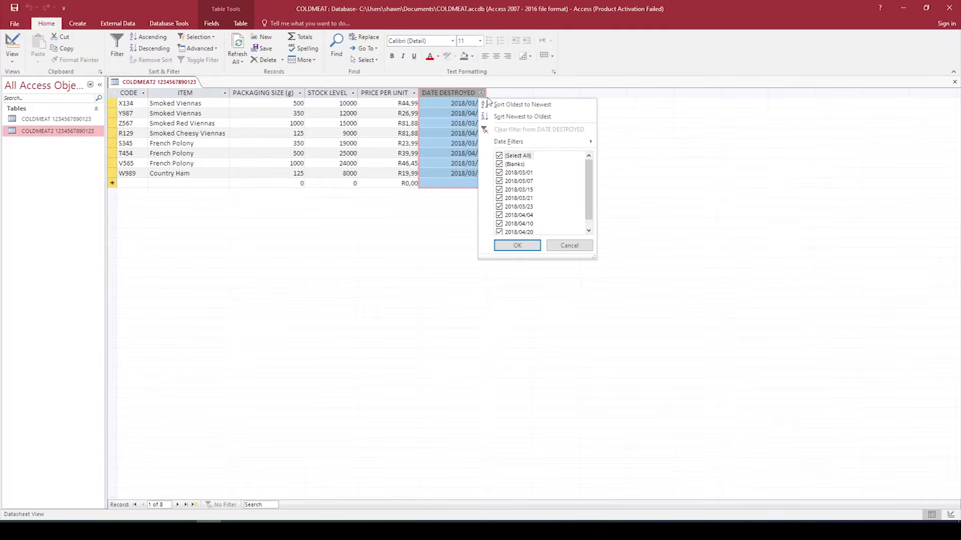
left_click(515, 105)
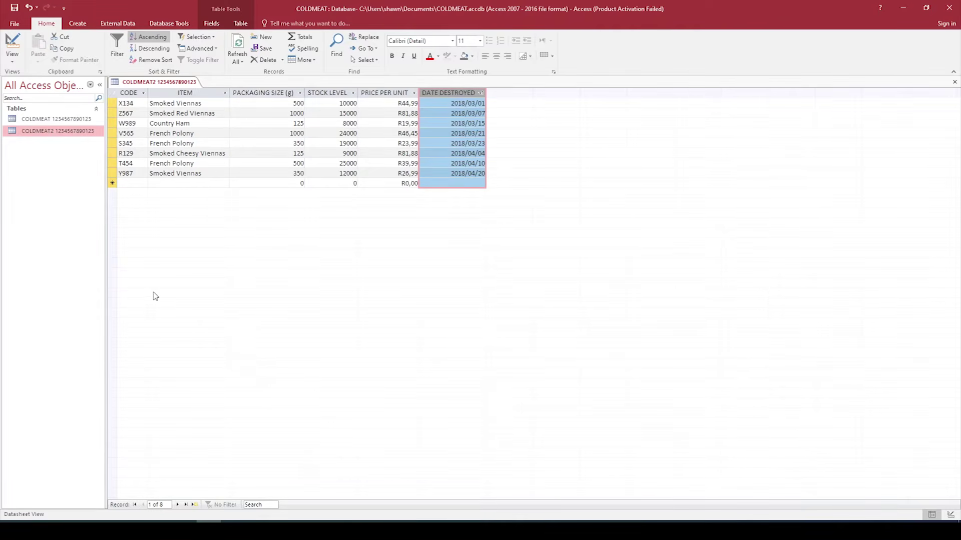
Step: Change code S345 to P453 and fix R129's item to 'Smoked Cheese Viennas'
left_click(140, 142)
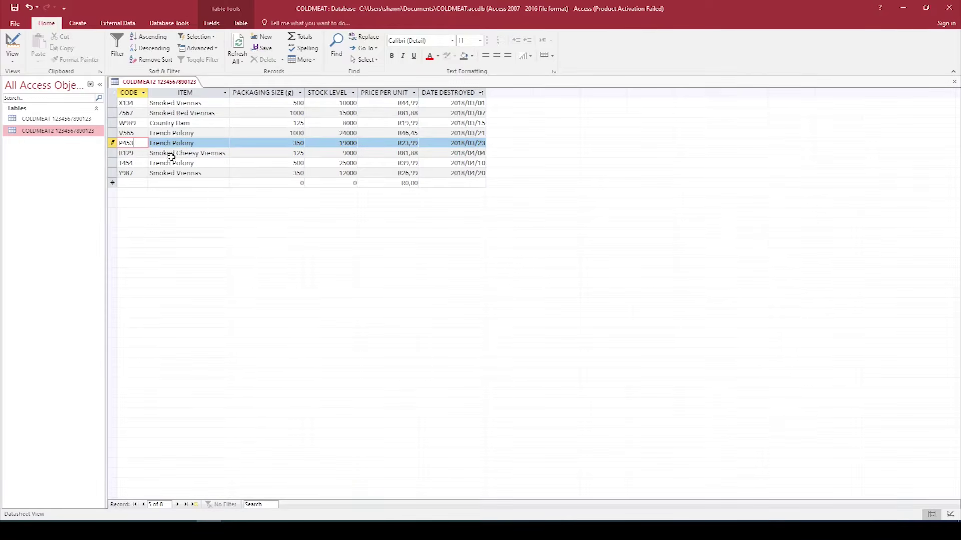
left_click(198, 153)
type("y")
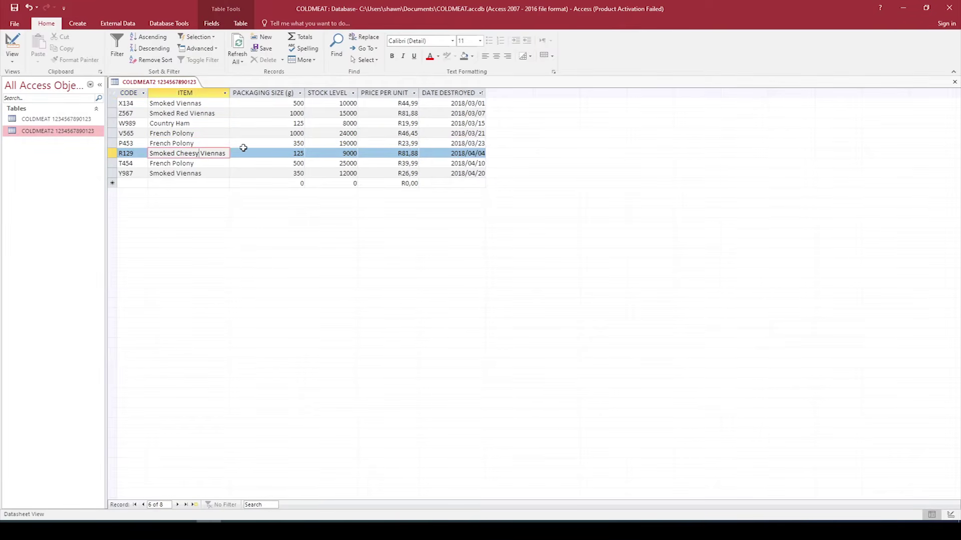
key("BackSpace")
type("e")
Step: Show COLDMEAT2's print preview in landscape orientation
left_click(14, 24)
left_click(36, 143)
left_click(108, 170)
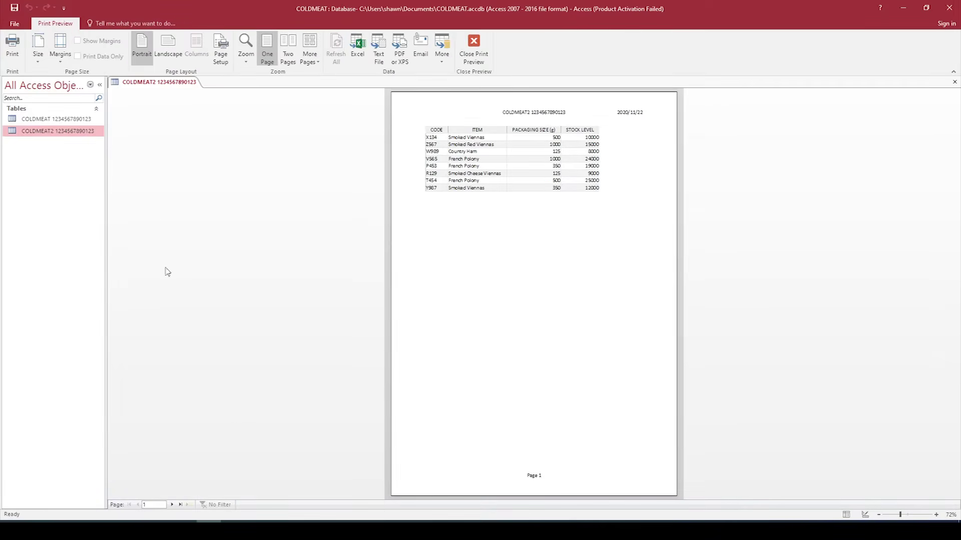
left_click(168, 48)
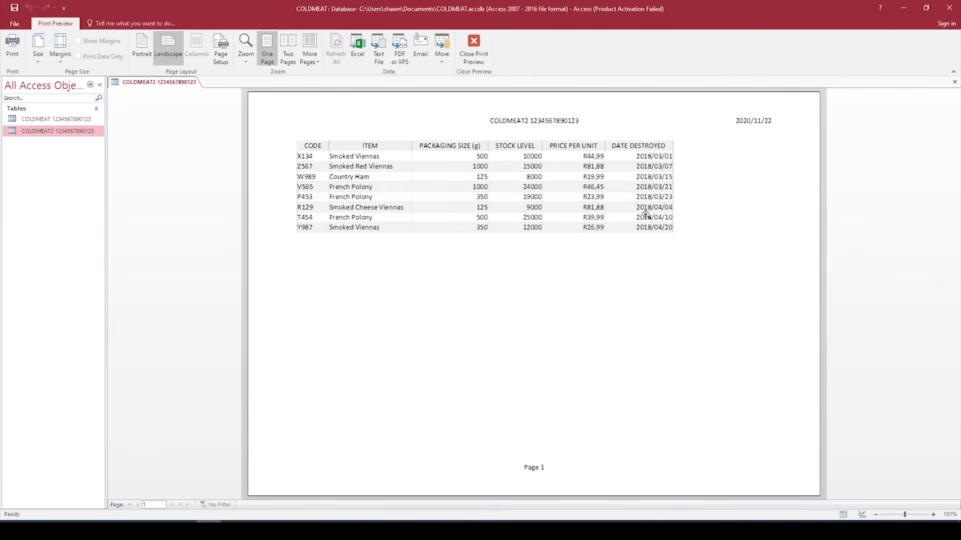
Step: Close the preview, then save and close the COLDMEAT2 table
left_click(473, 50)
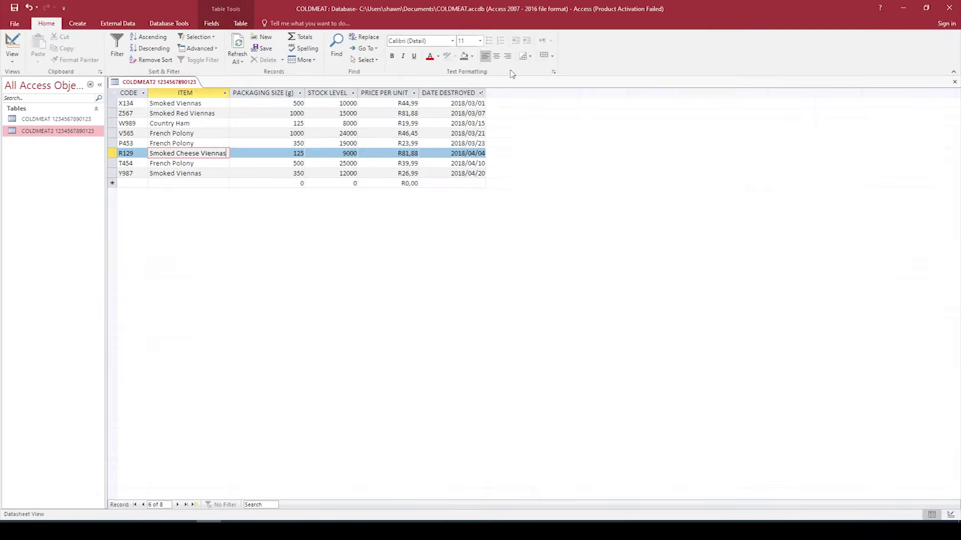
left_click(954, 83)
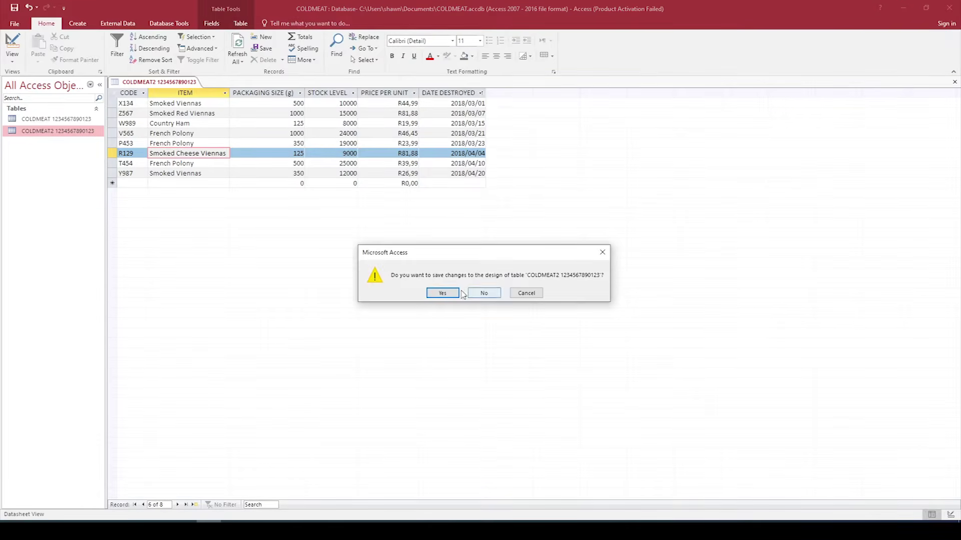
left_click(453, 292)
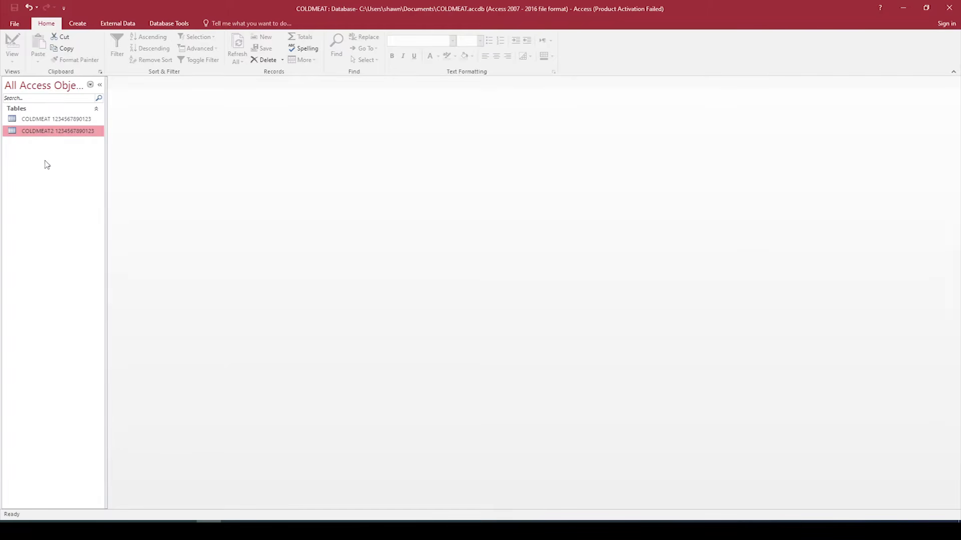
Step: Start a new query in Design View and add the COLDMEAT2 table to it
left_click(81, 25)
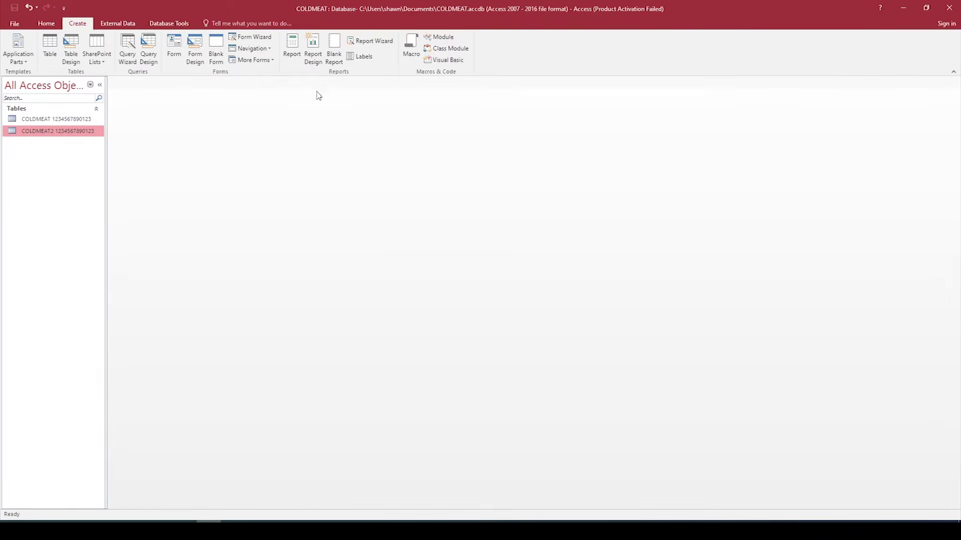
left_click(149, 66)
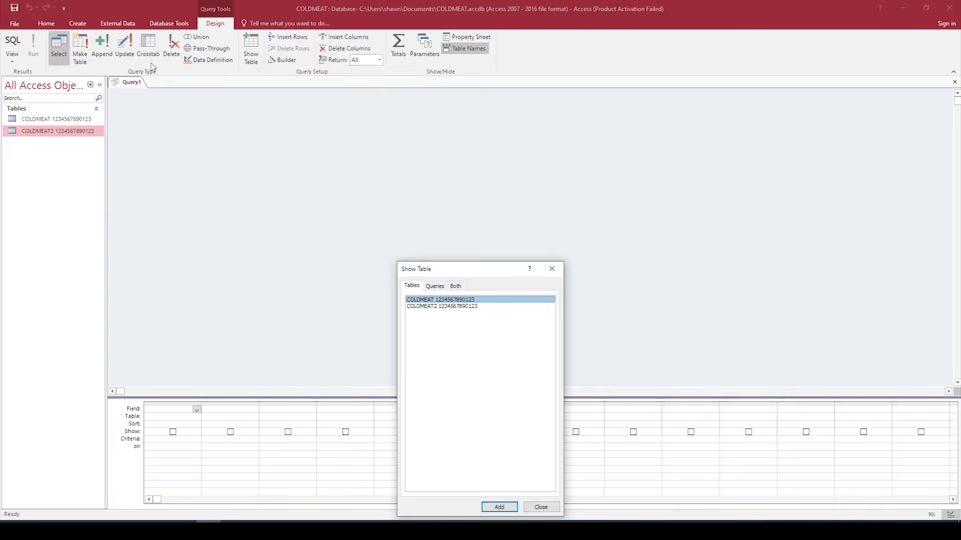
left_click_drag(470, 271, 469, 117)
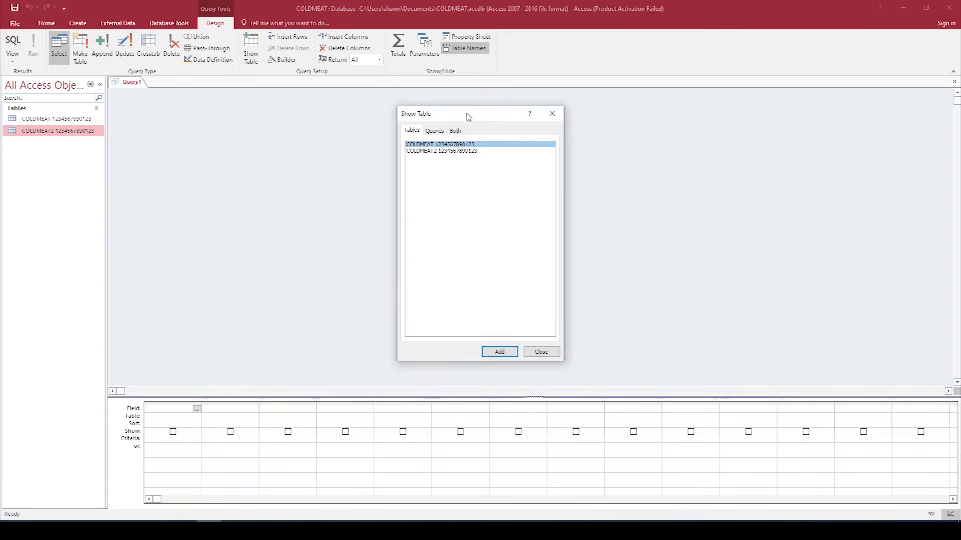
left_click(436, 152)
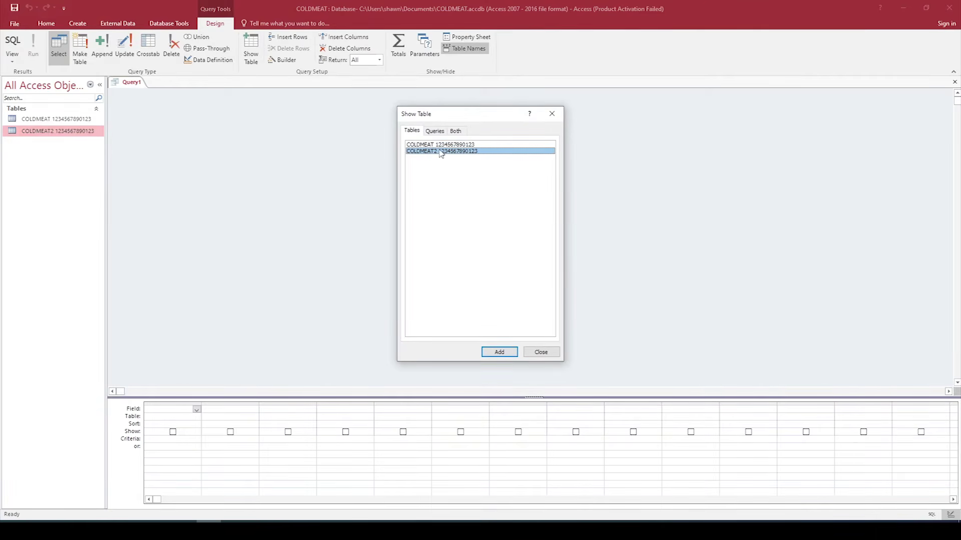
left_click(498, 353)
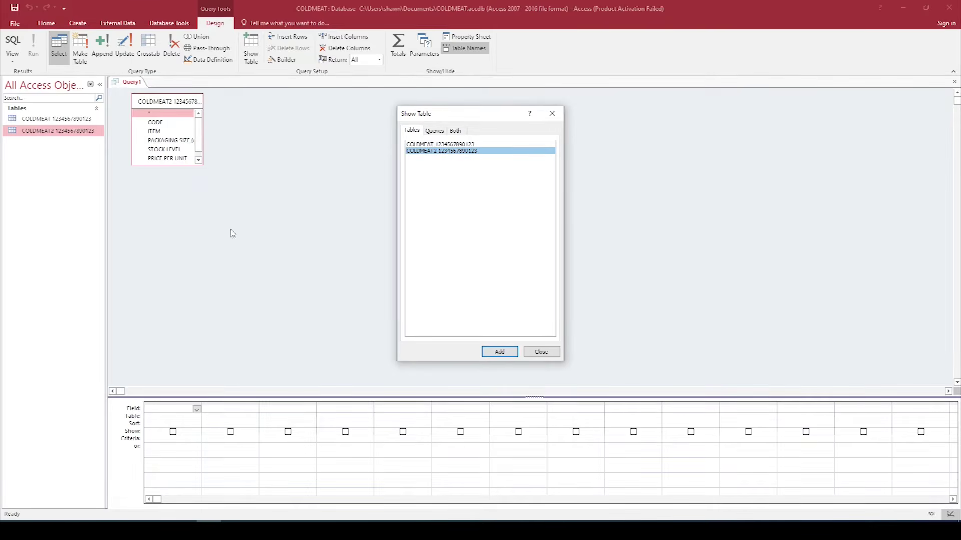
left_click(541, 354)
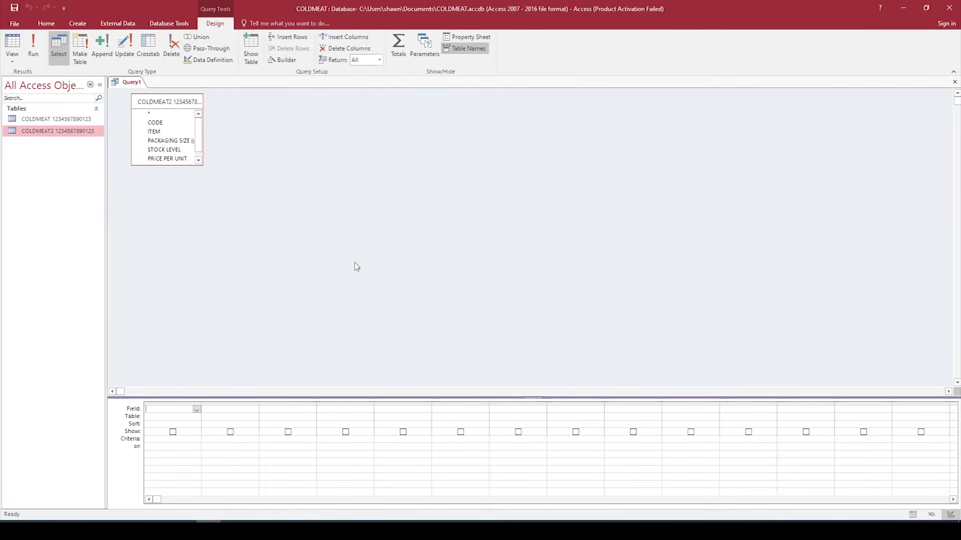
Step: Add ITEM, PACKAGING SIZE (g), STOCK LEVEL and DATE DESTROYED columns, with ITEM criterion =French Polony
left_click(197, 409)
left_click(178, 431)
left_click(254, 409)
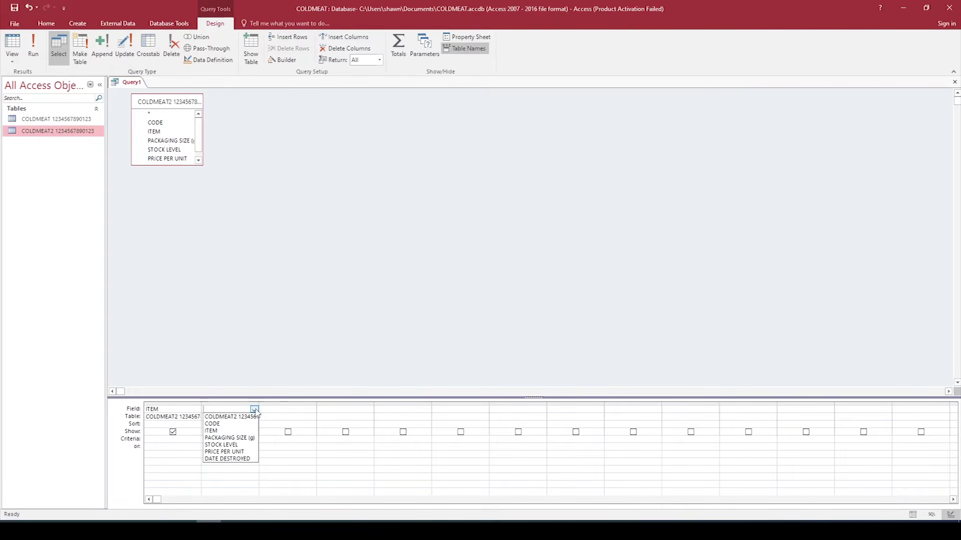
left_click(246, 439)
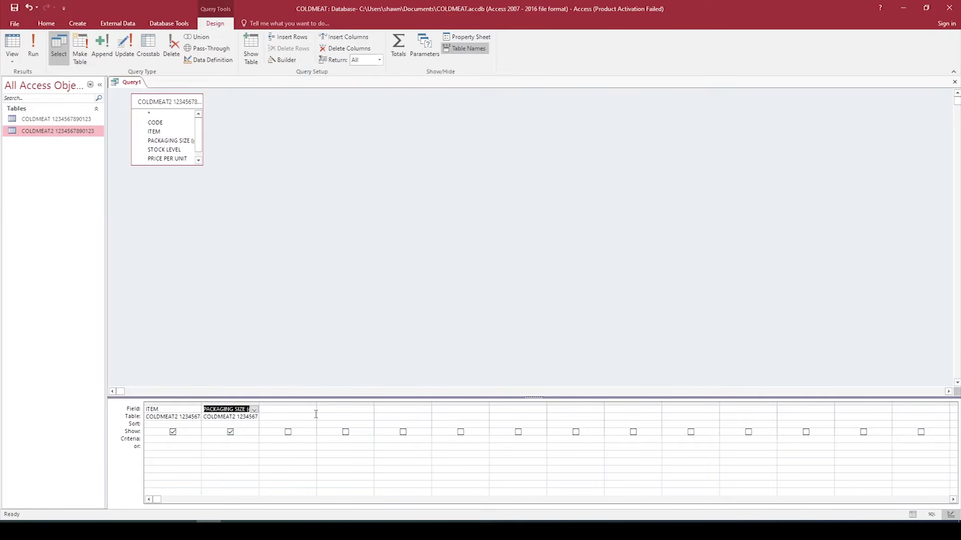
left_click(312, 409)
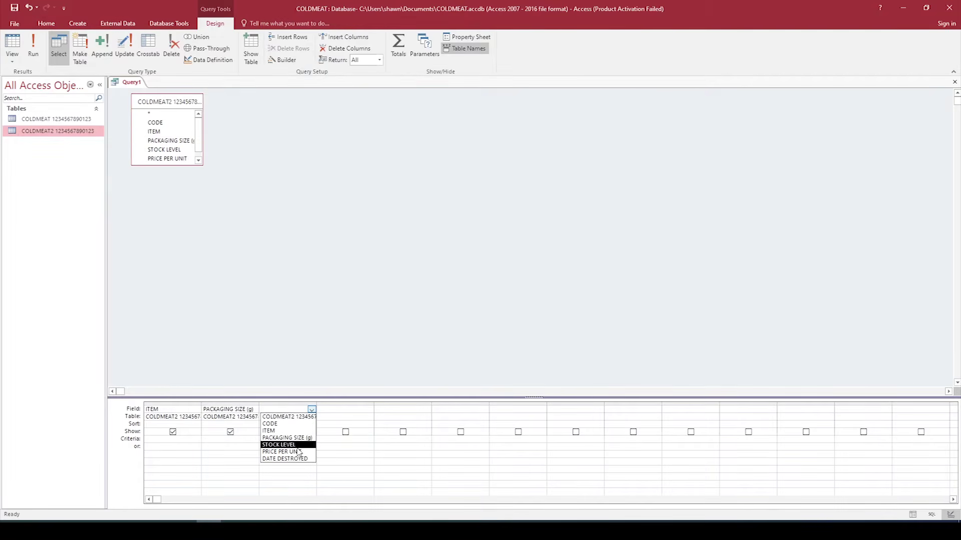
left_click(296, 446)
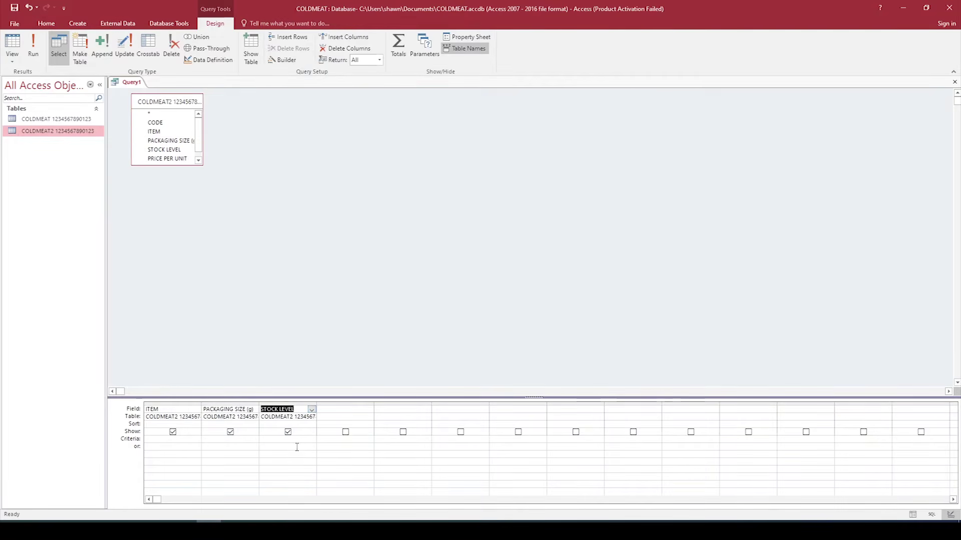
left_click(370, 410)
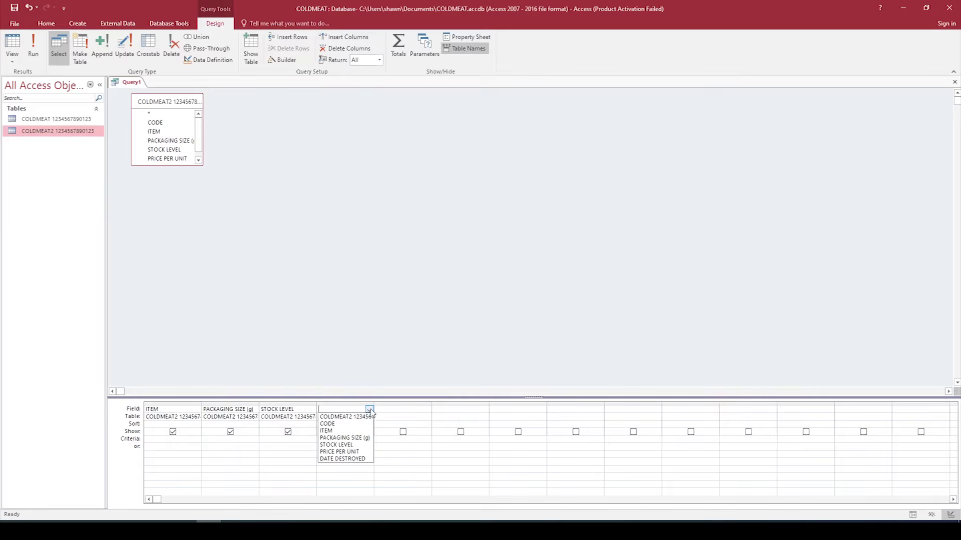
left_click(350, 459)
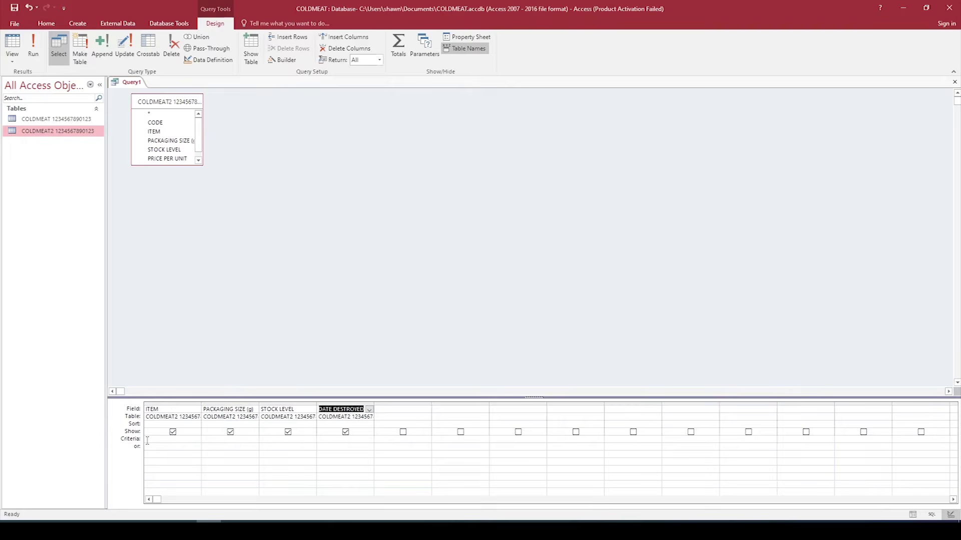
left_click(182, 443)
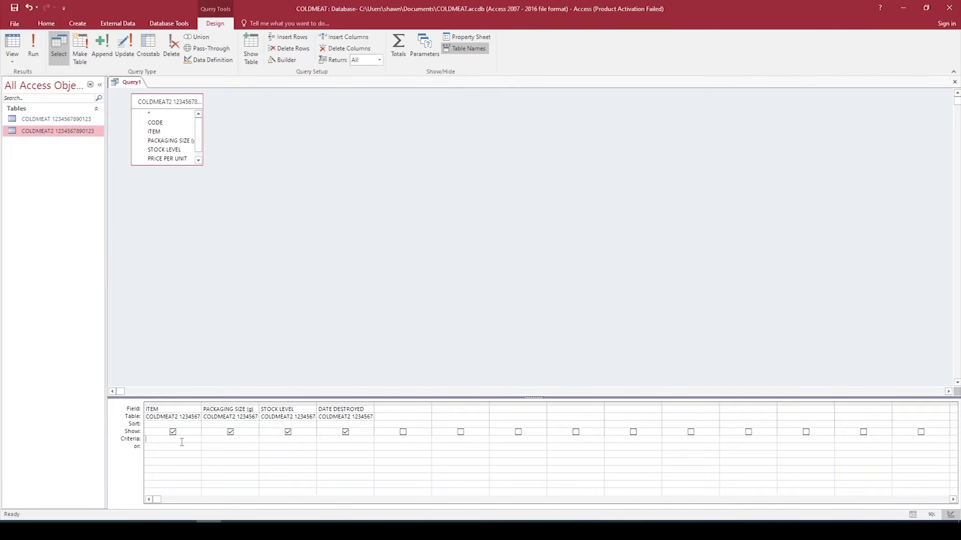
type("=French Polony")
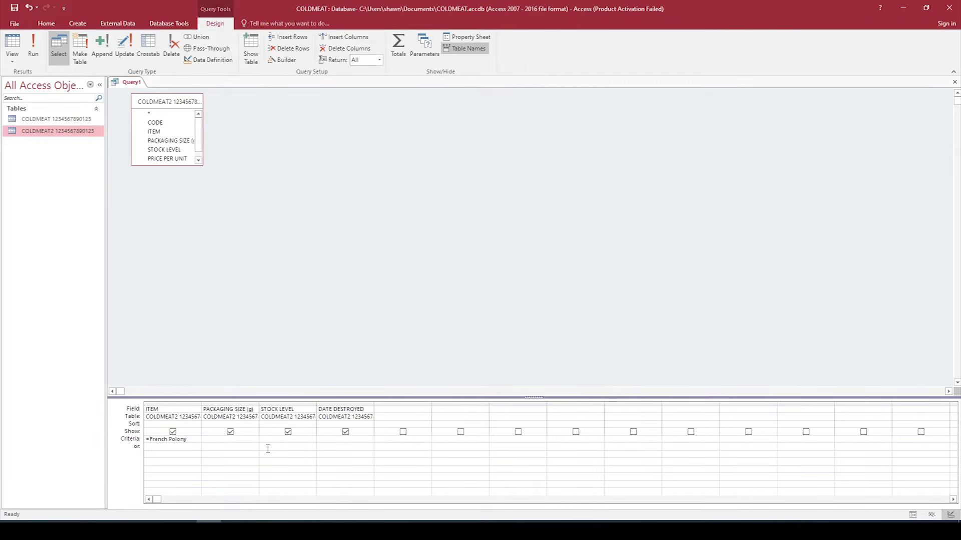
Step: Add >500 as the PACKAGING SIZE (g) criterion alongside the French Polony ITEM criterion
left_click(236, 440)
Step: Close the query design, keep the changes, and name it DESTROYED COLDMEAT plus the ID number
left_click(954, 82)
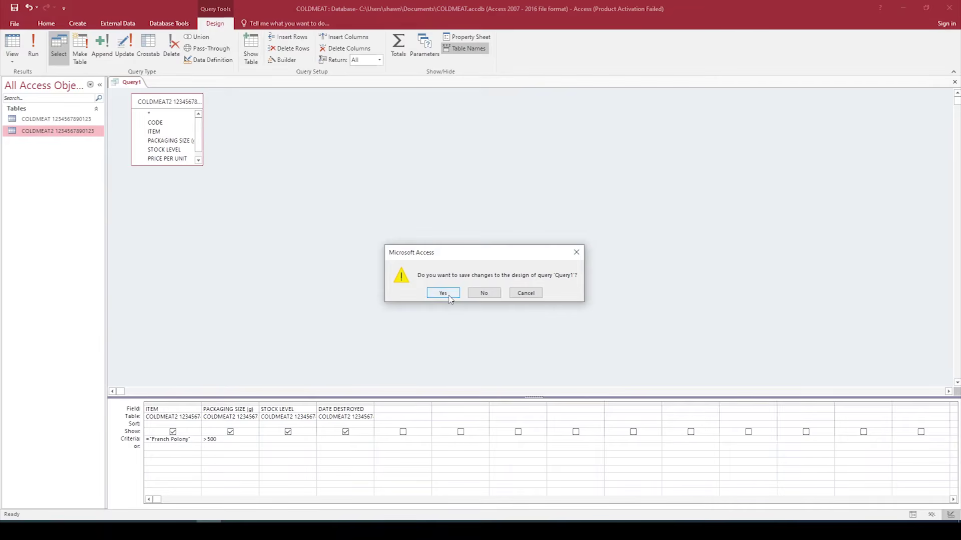
left_click(448, 297)
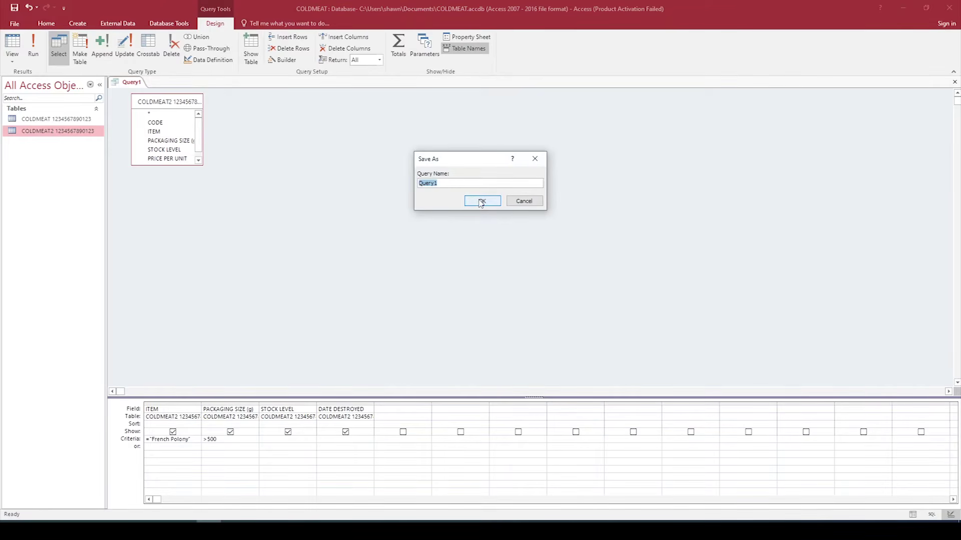
type("DESTROYED COLDMEAT 1234567890123")
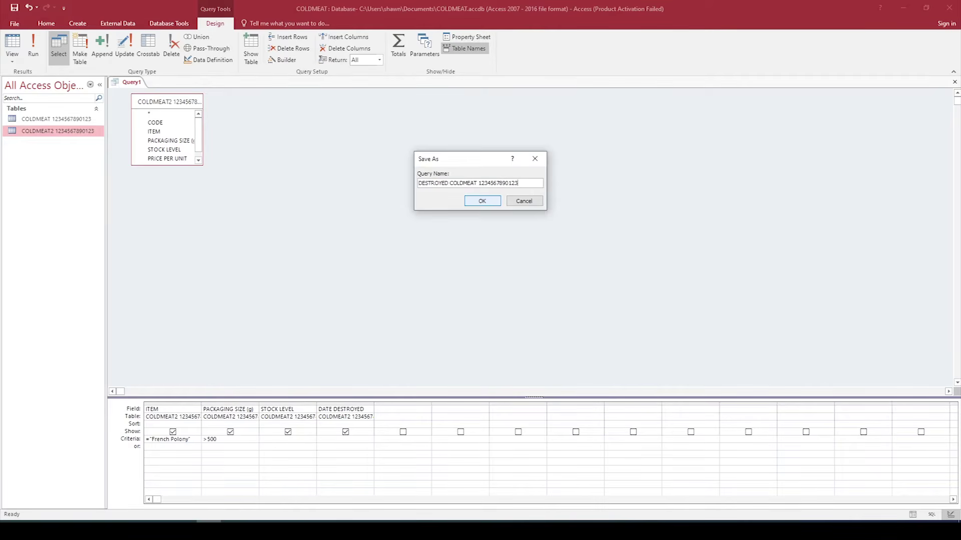
left_click(482, 200)
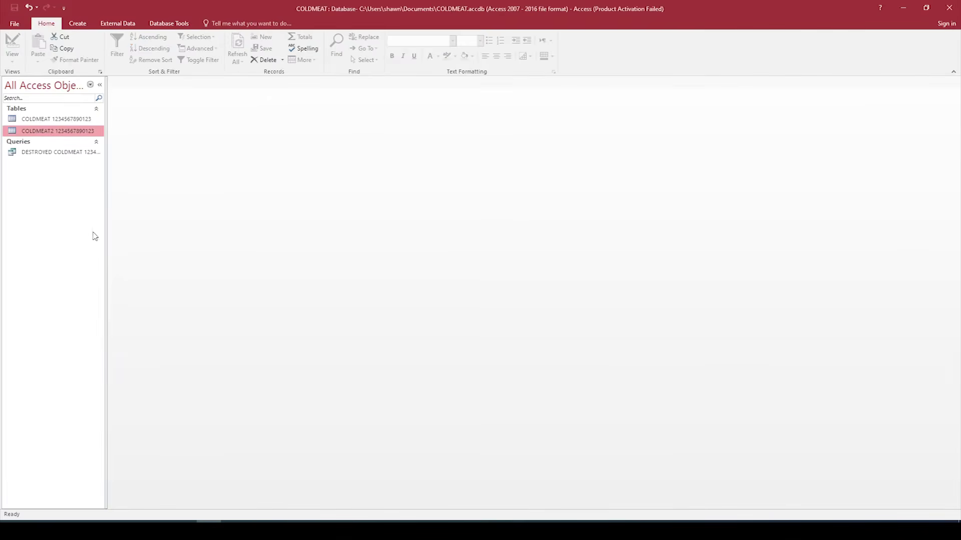
Step: Open the DESTROYED COLDMEAT query results and the COLDMEAT2 table together for comparison
left_click(54, 154)
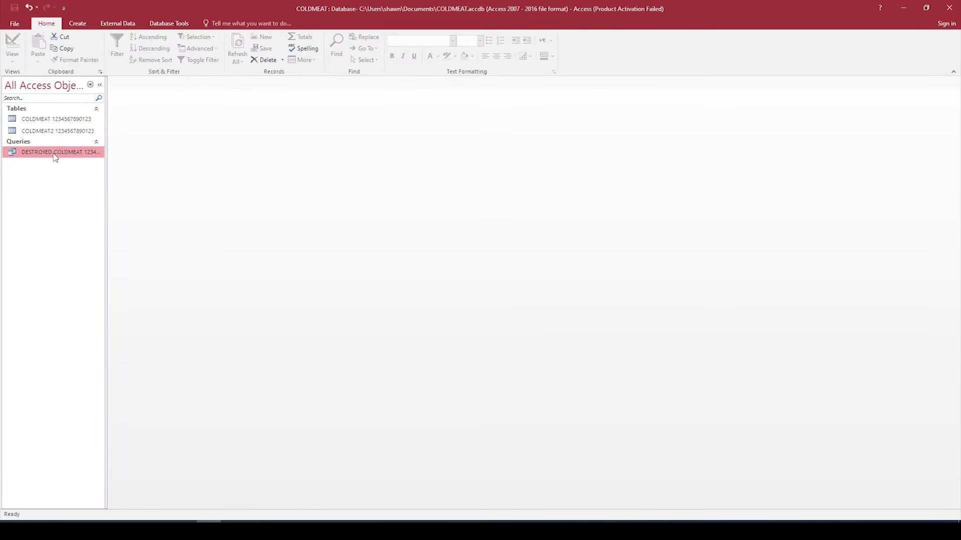
right_click(55, 156)
left_click(73, 162)
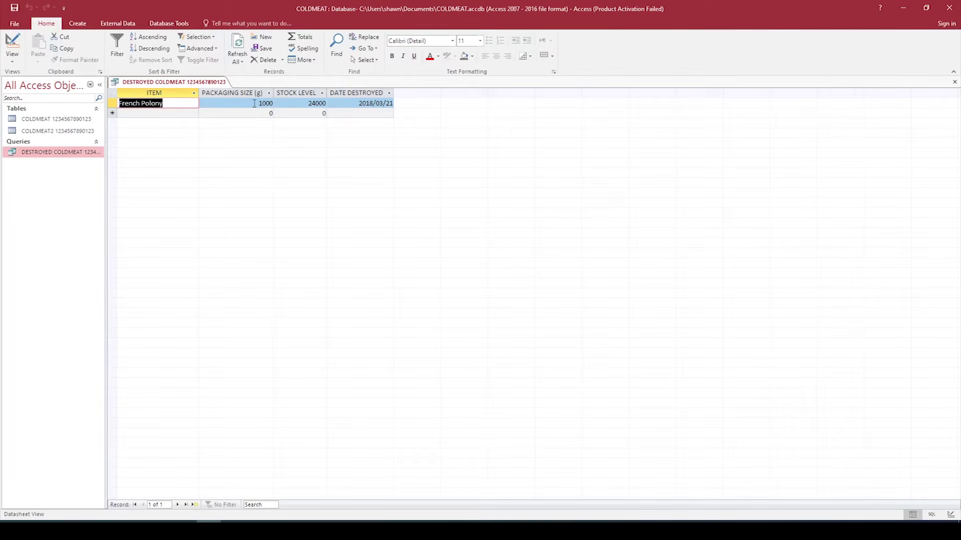
double_click(54, 132)
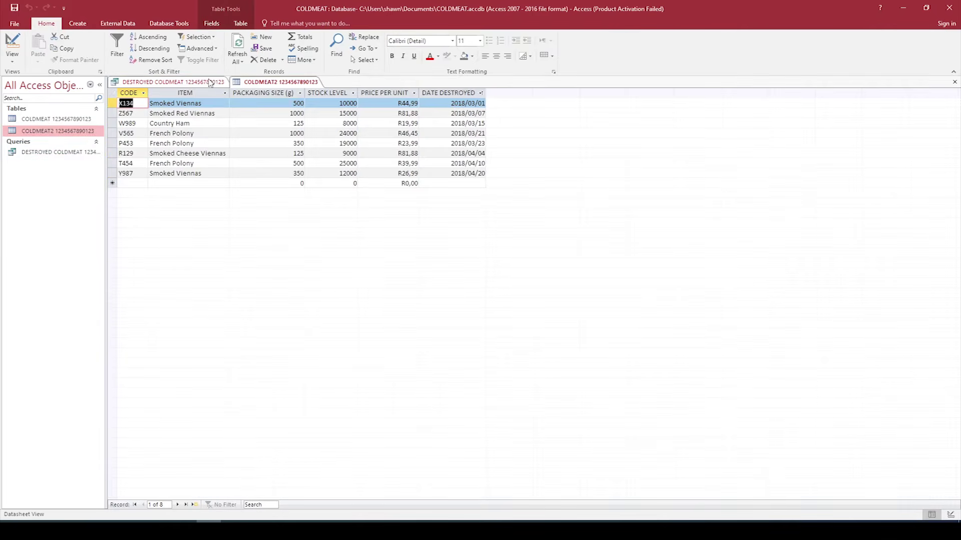
left_click(183, 82)
left_click(255, 84)
left_click(173, 82)
left_click(271, 83)
Step: Check packaging sizes 500 and 350 against the V565 French Polony row, close both, and reopen the query
left_click_drag(290, 163, 305, 163)
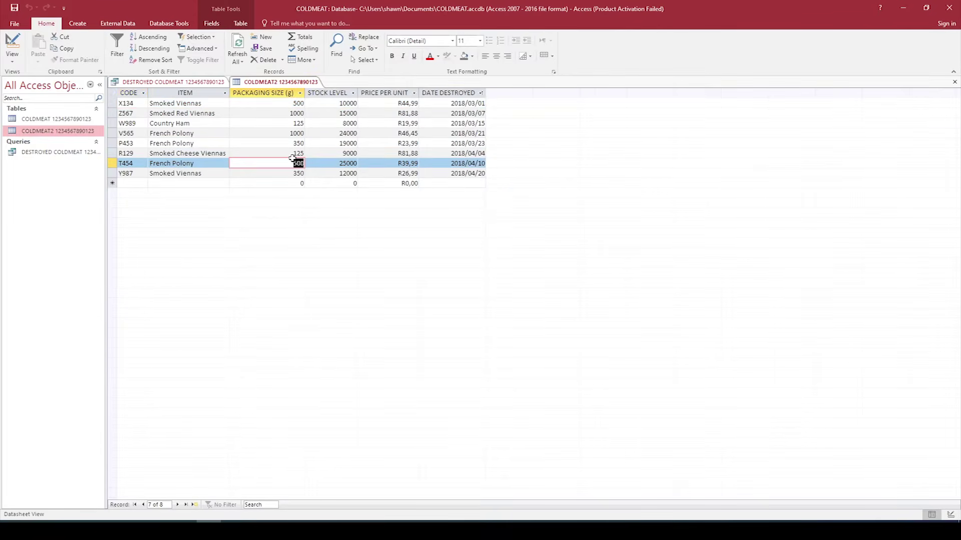
left_click_drag(288, 144, 312, 144)
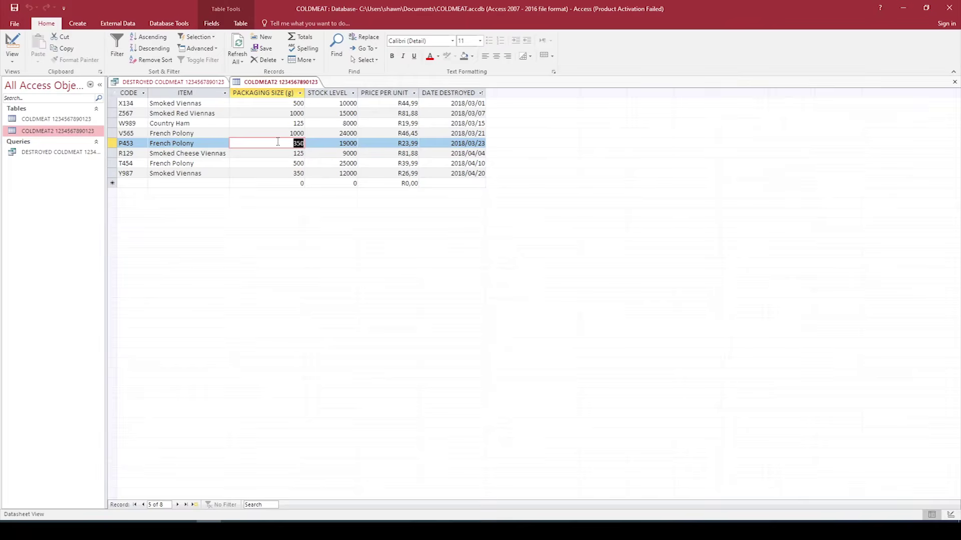
left_click(114, 133)
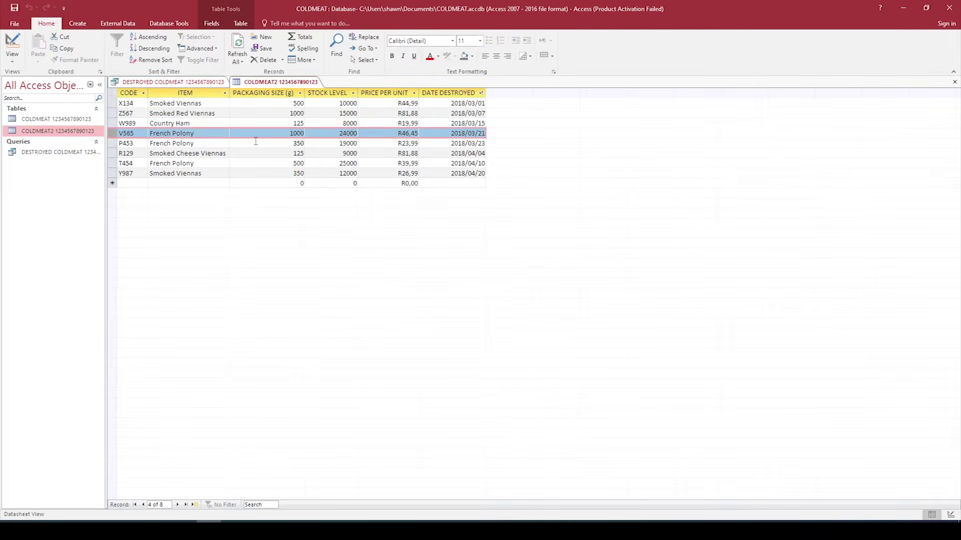
left_click(190, 82)
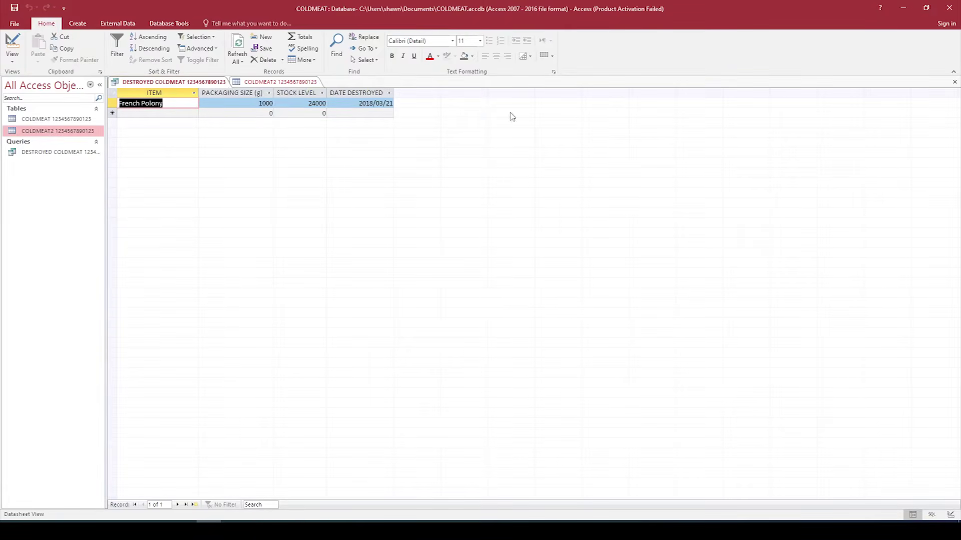
left_click(956, 82)
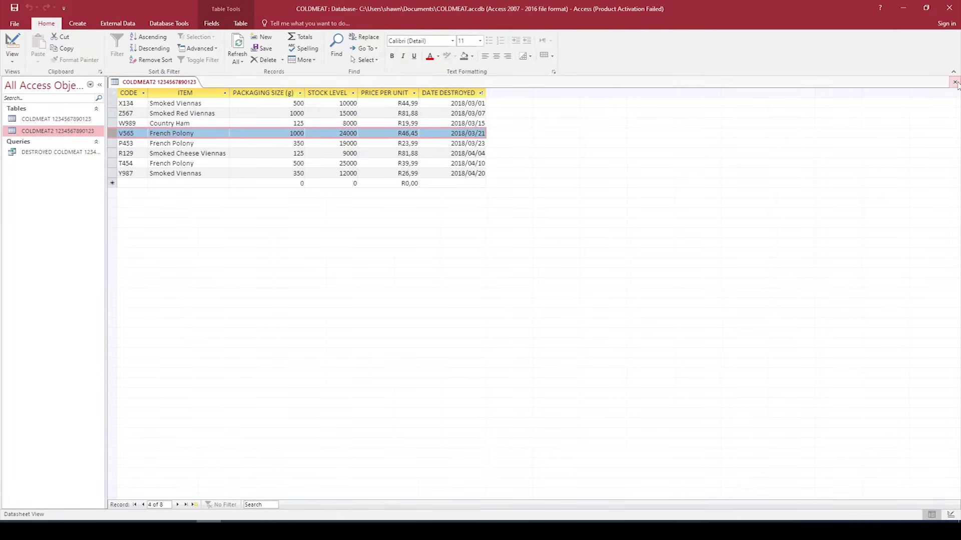
left_click(956, 81)
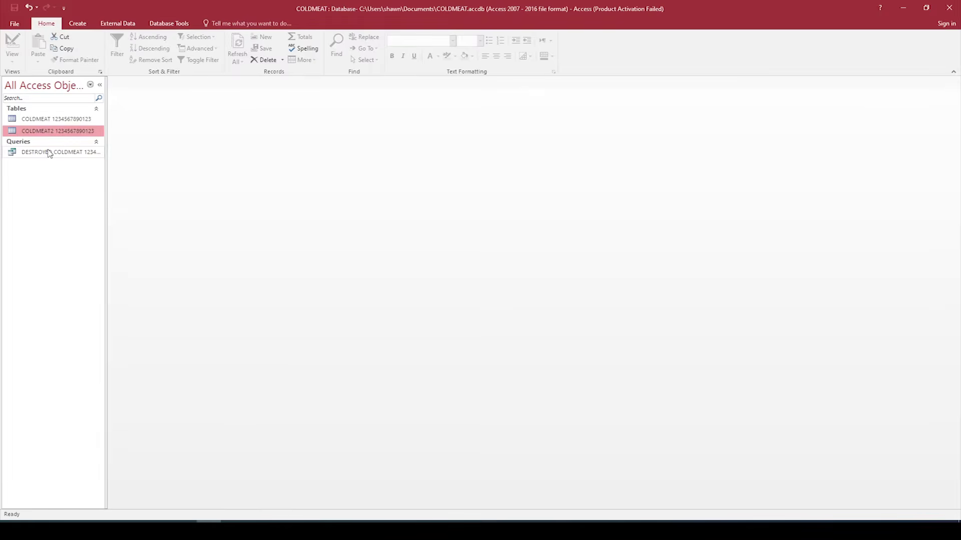
double_click(50, 153)
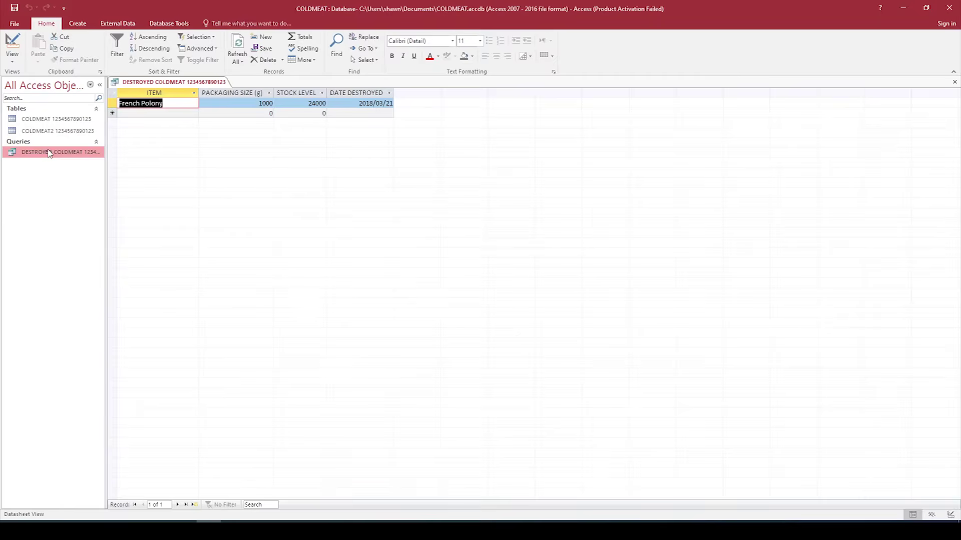
left_click(13, 25)
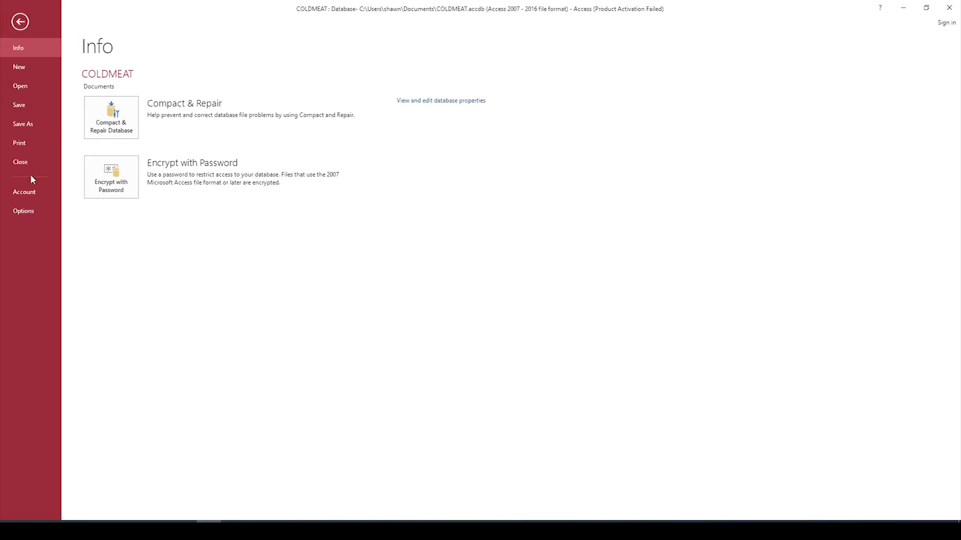
left_click(20, 143)
left_click(115, 175)
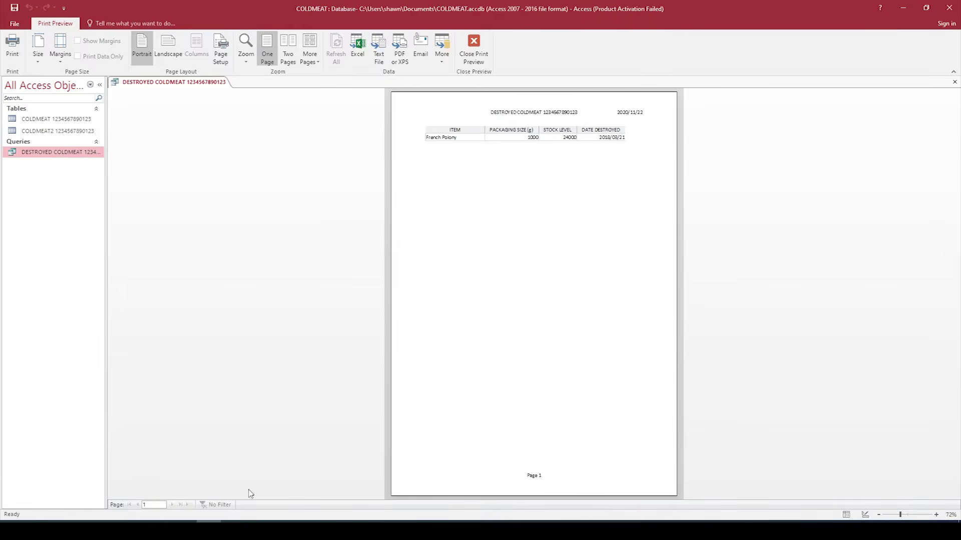
left_click(474, 59)
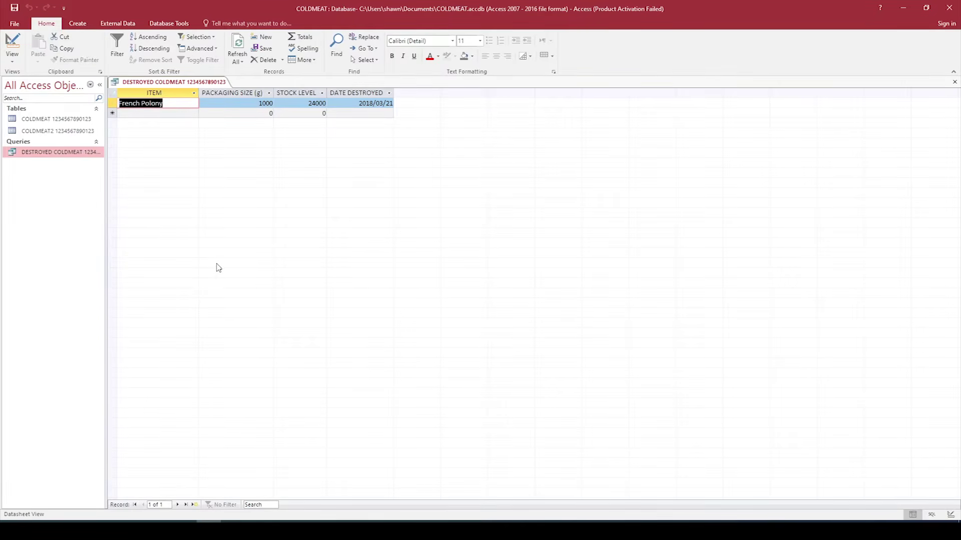
Step: Launch the Report Wizard based on the COLDMEAT2 table
left_click(83, 26)
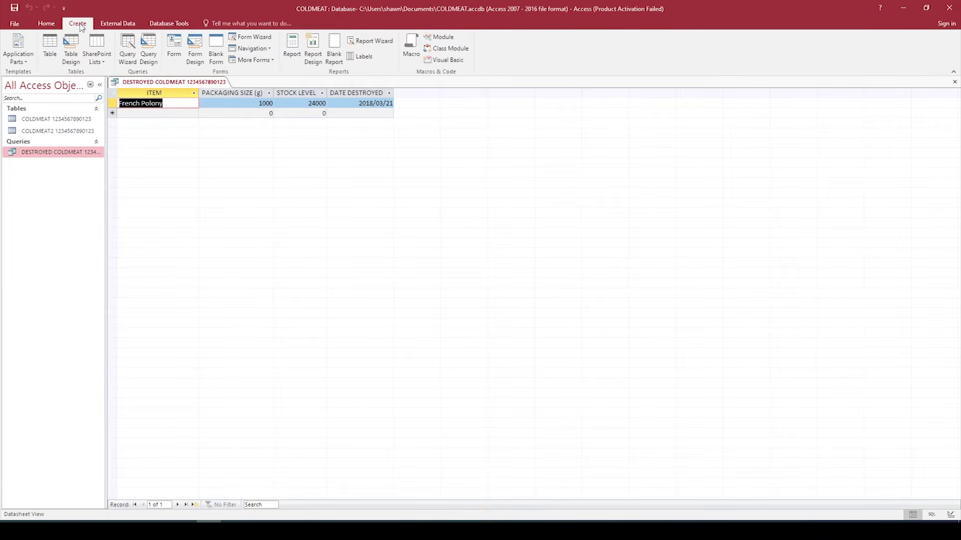
left_click(376, 45)
left_click_drag(494, 117, 366, 161)
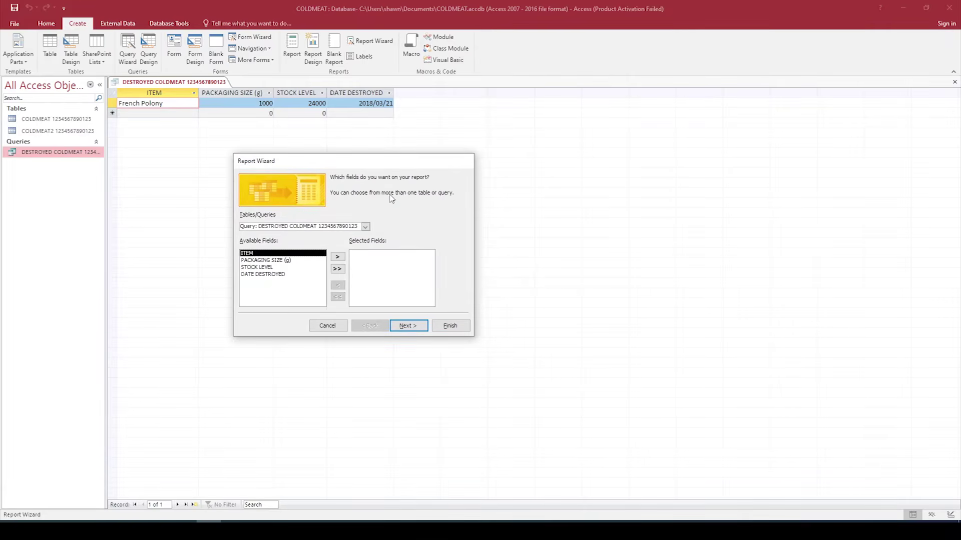
left_click(366, 227)
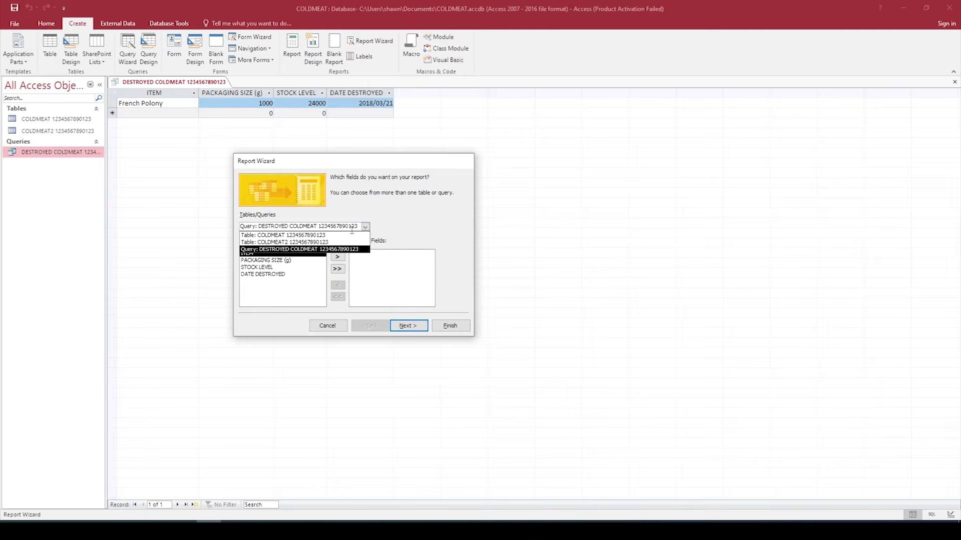
left_click(286, 243)
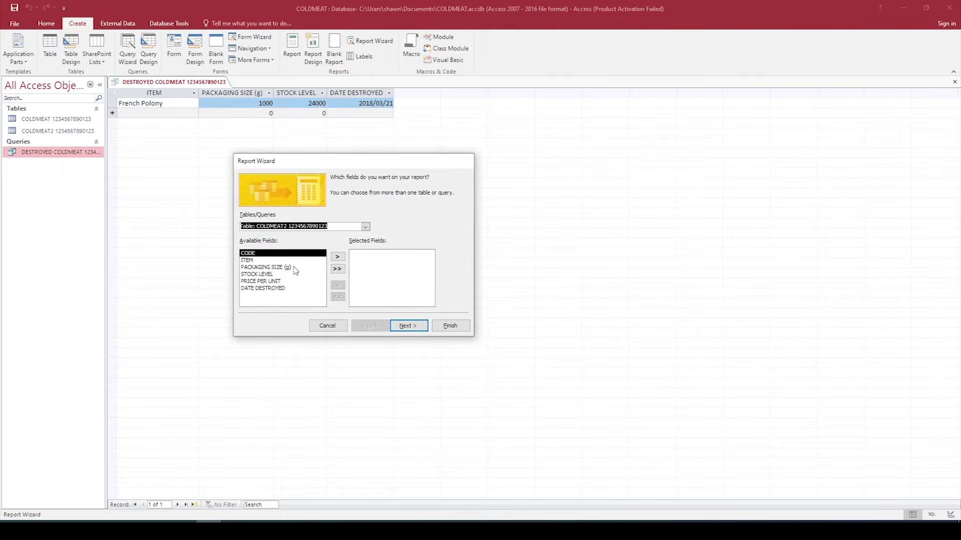
Step: Add the ITEM, STOCK LEVEL, PRICE PER UNIT and DATE DESTROYED fields to the report
left_click(270, 261)
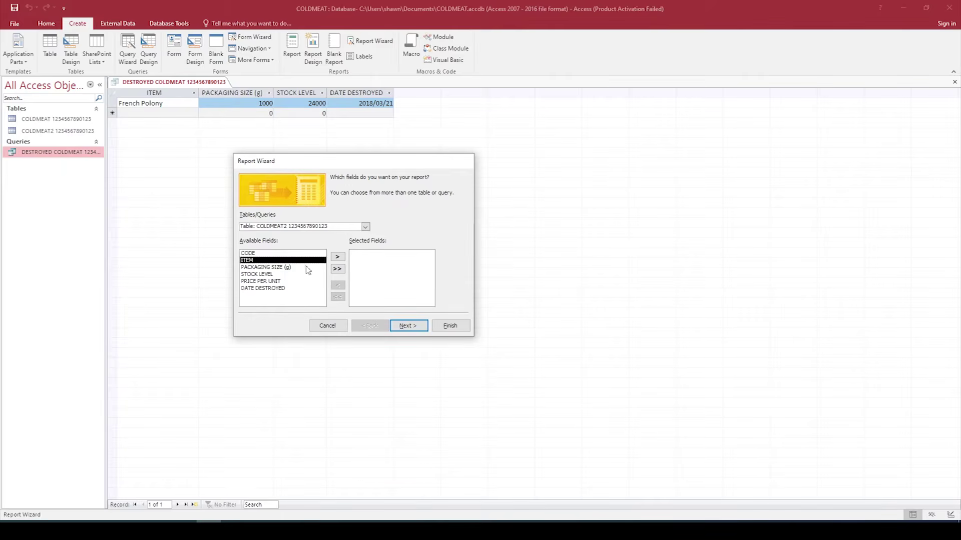
left_click(338, 258)
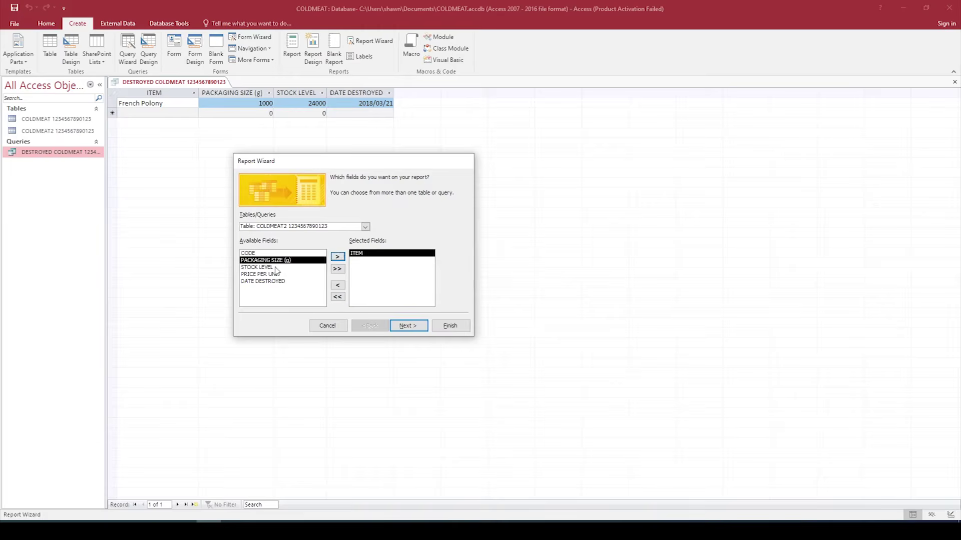
left_click(266, 267)
left_click(338, 257)
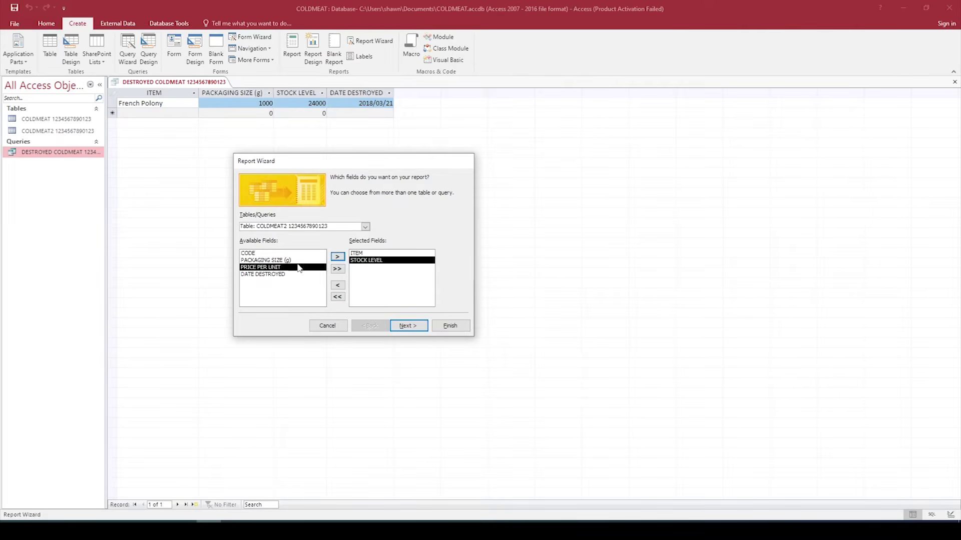
left_click(338, 258)
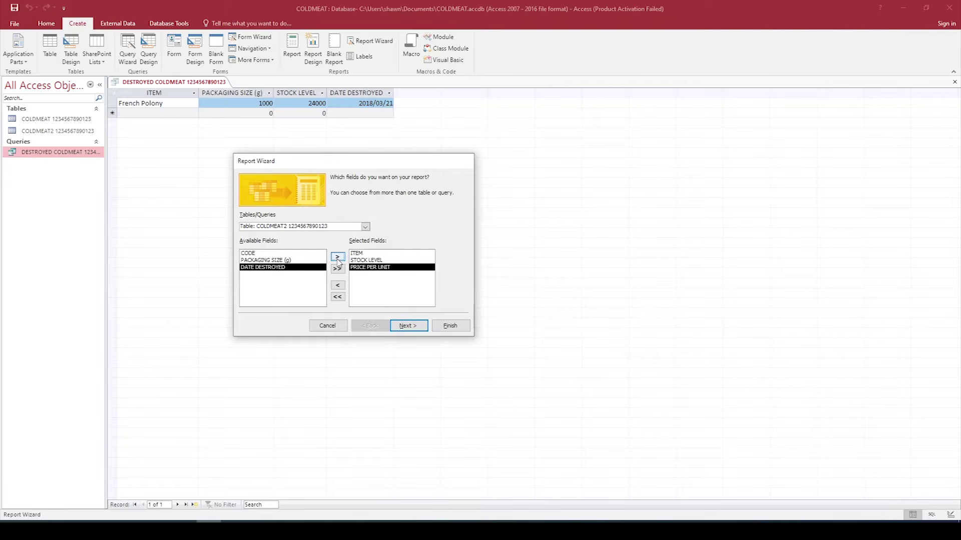
left_click(338, 257)
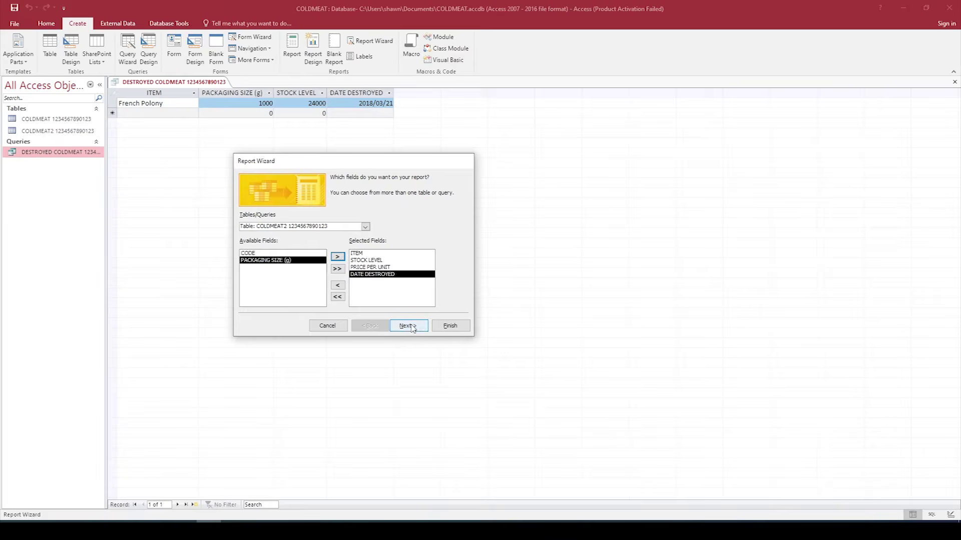
left_click(410, 327)
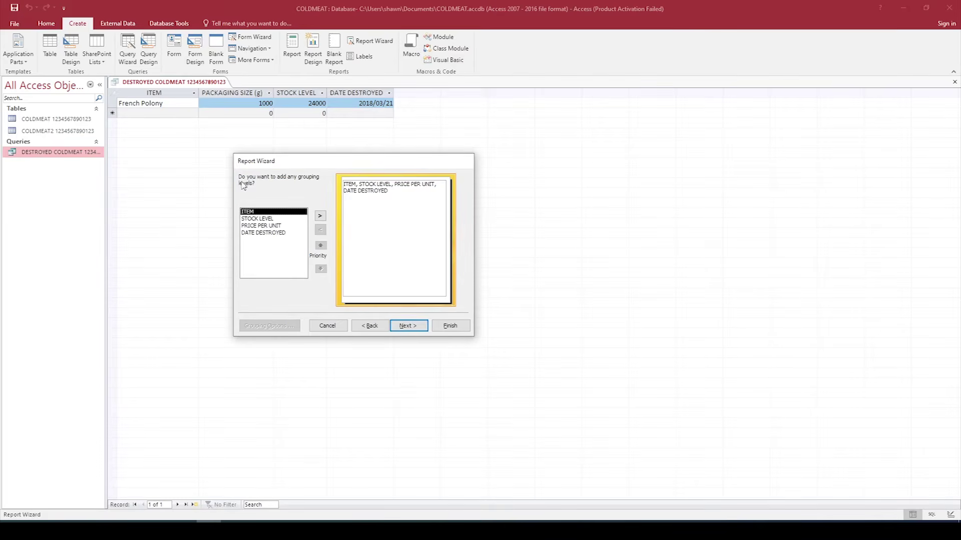
Step: Skip grouping, sorting and layout, title the report DESTROY DATE plus the ID number, and preview it
left_click(417, 329)
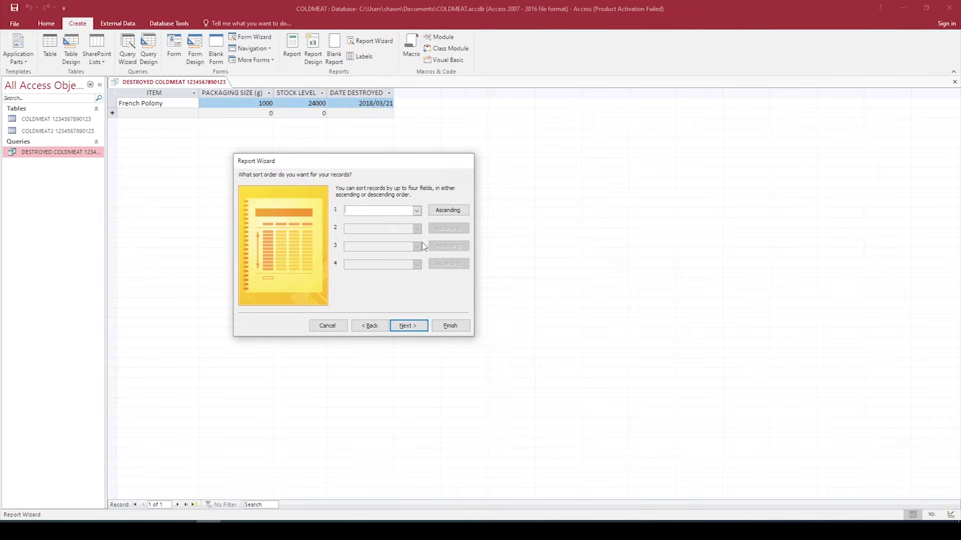
left_click(409, 326)
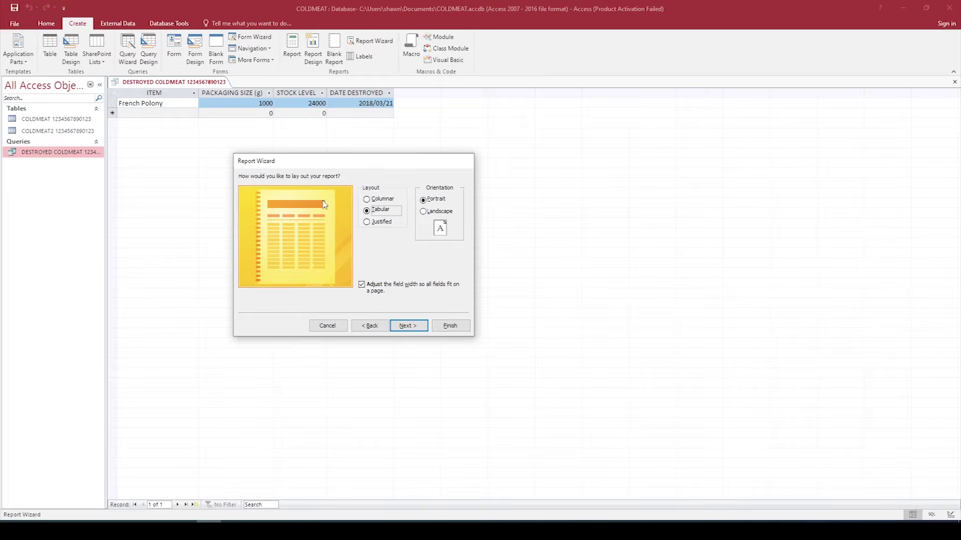
left_click(408, 326)
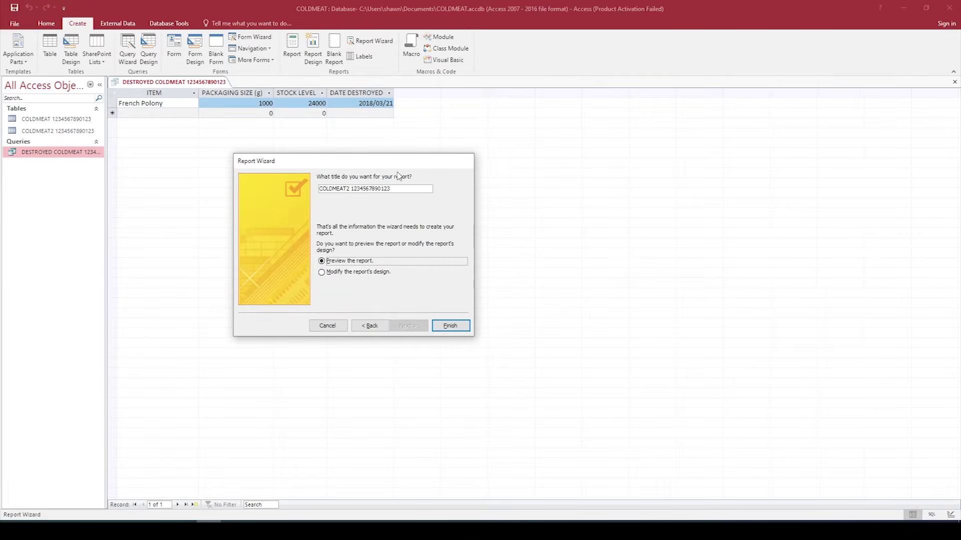
mouse_move(400, 164)
left_mouse_down()
mouse_move(423, 150)
mouse_move(396, 168)
left_mouse_up()
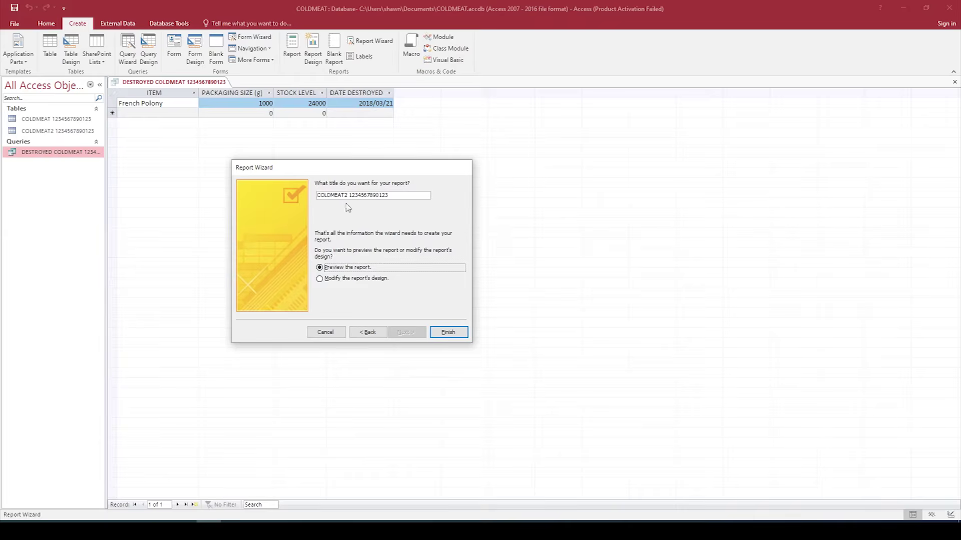
left_click(399, 198)
left_click_drag(394, 198, 306, 192)
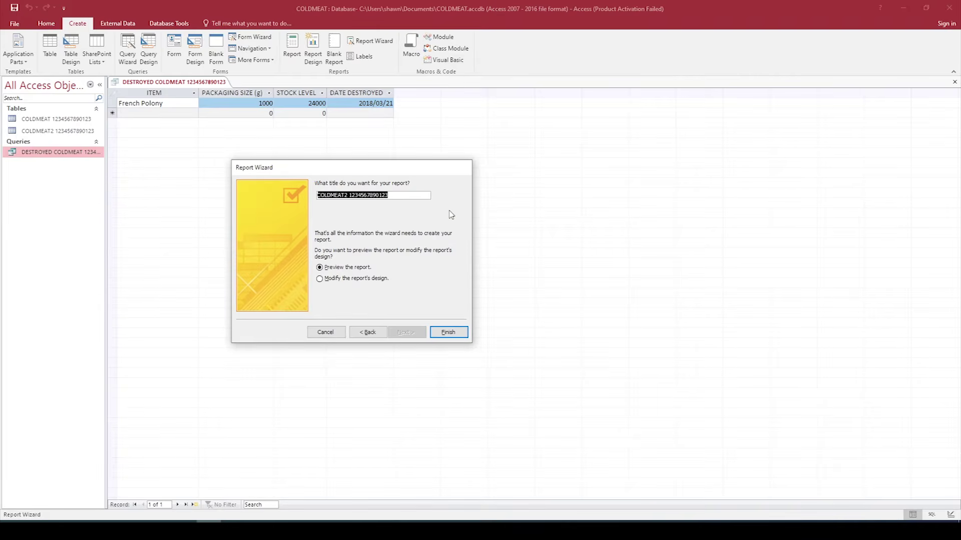
type("DESTROY")
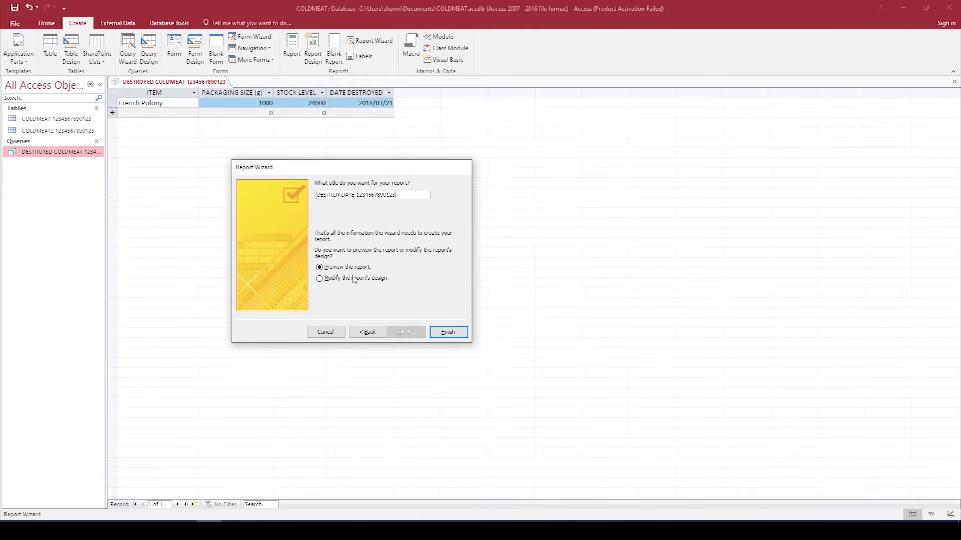
left_click(457, 333)
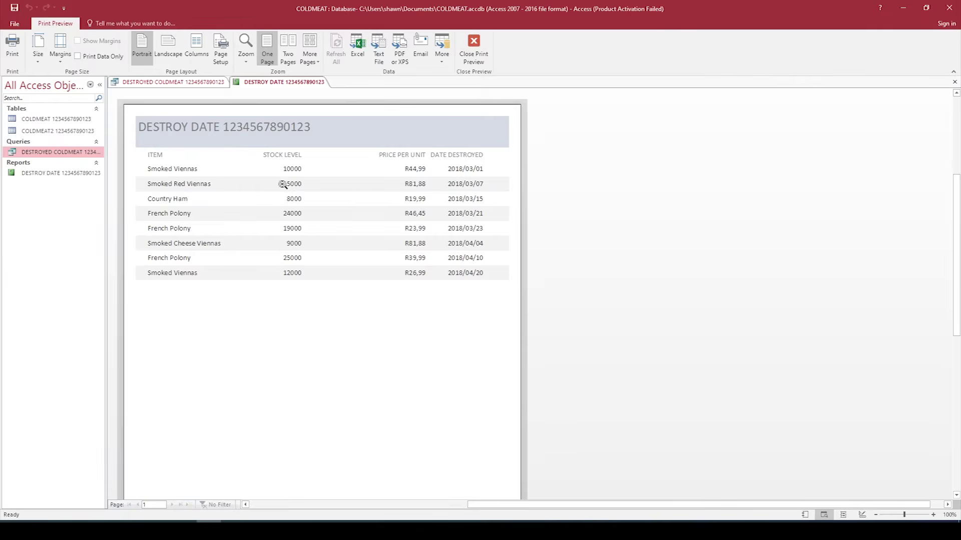
Step: Close the print preview to show the DESTROY DATE report in Design View
left_click(474, 47)
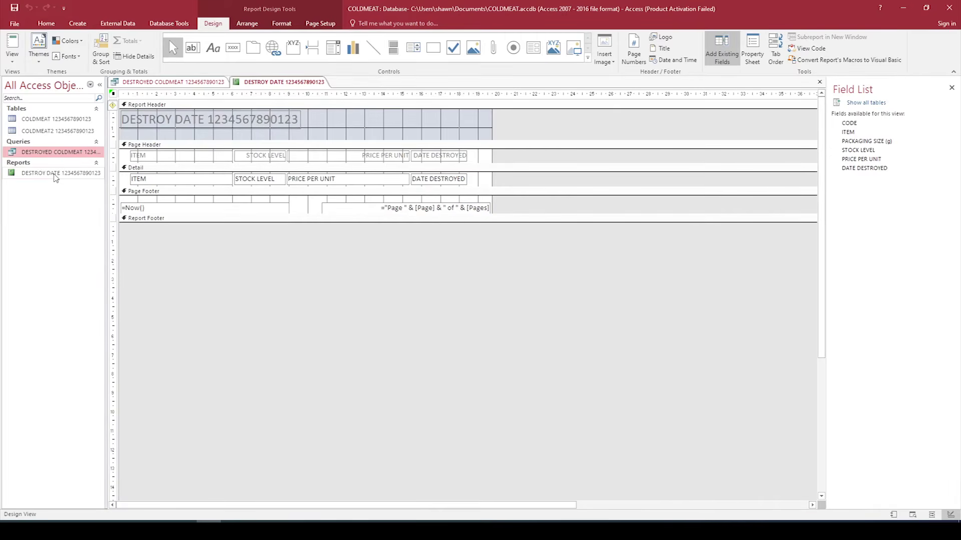
Step: Shift the title label right toward the header centre and enlarge the report footer section
right_click(56, 174)
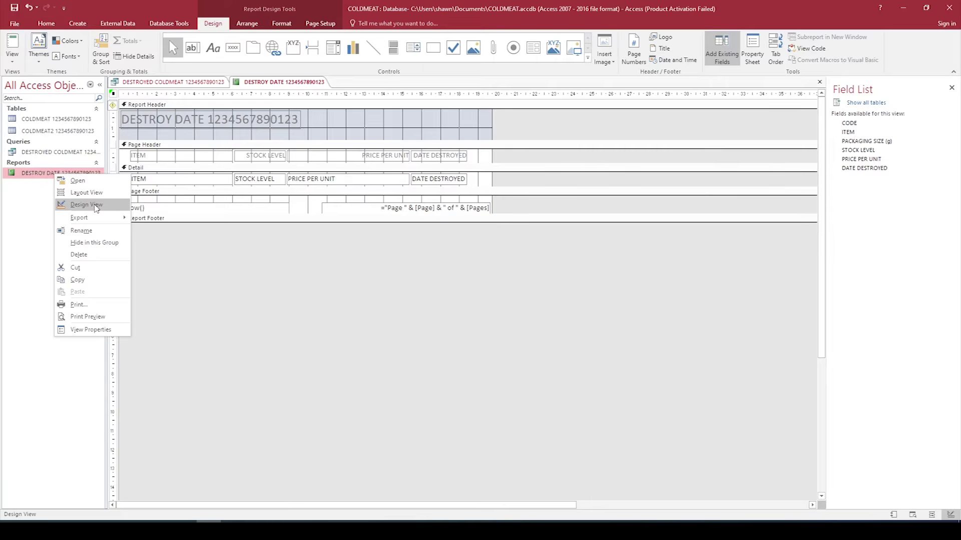
left_click(253, 279)
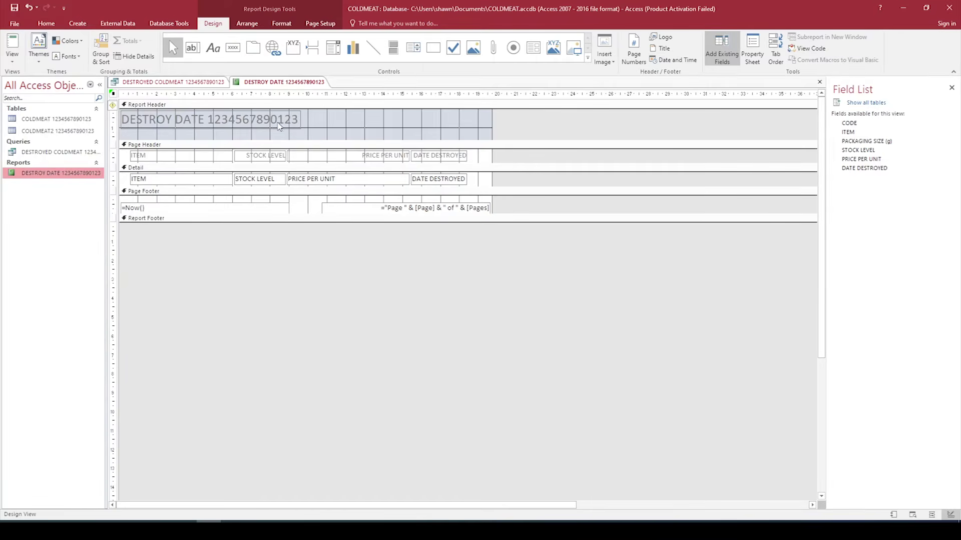
left_click(280, 127)
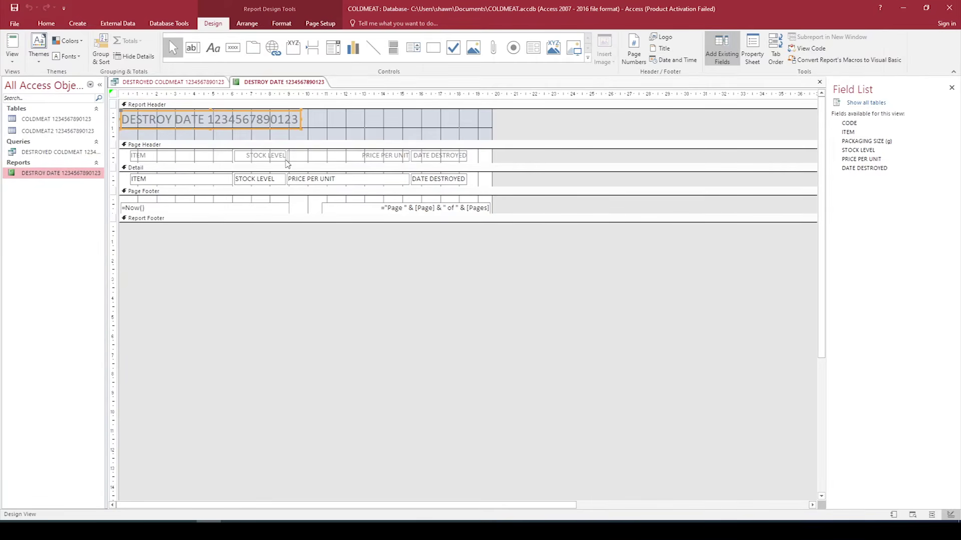
left_click_drag(234, 128, 321, 127)
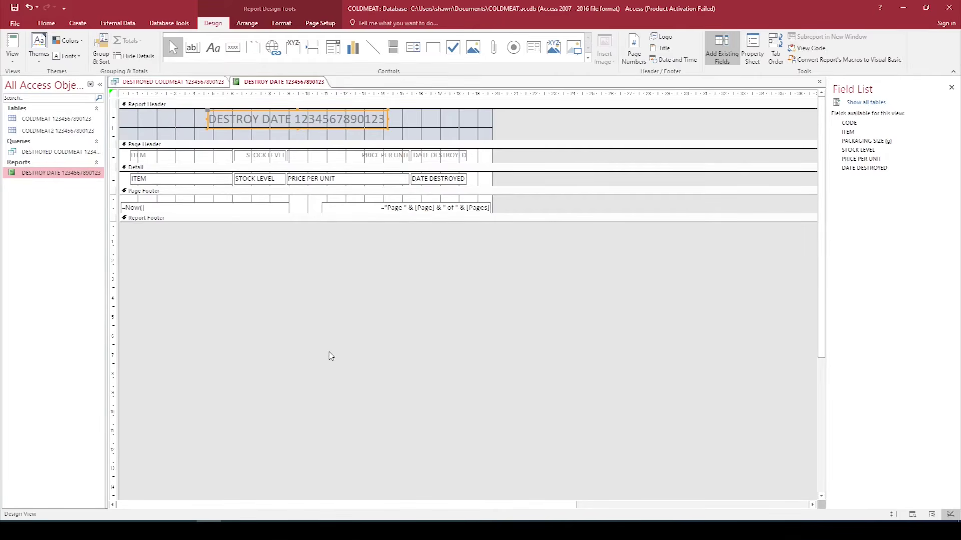
left_click(308, 321)
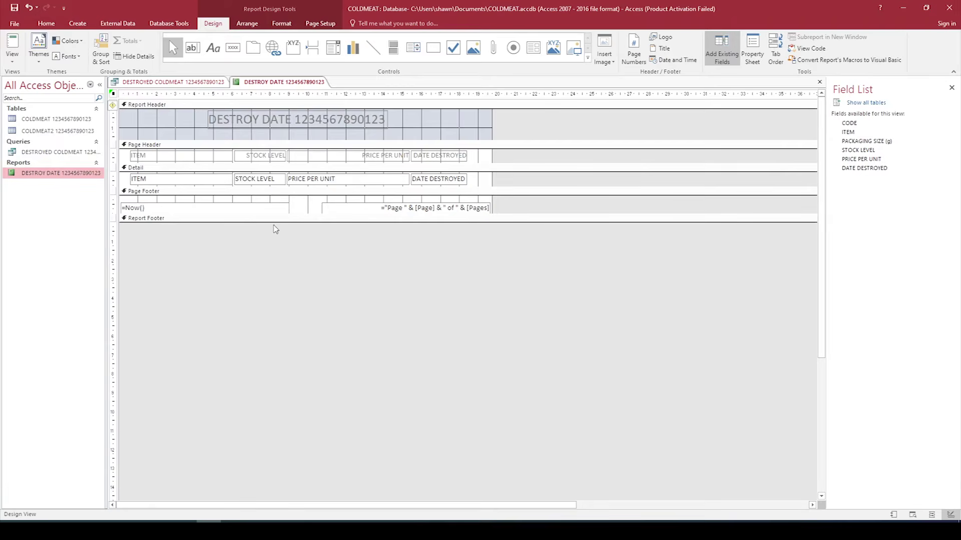
left_click_drag(278, 223, 255, 270)
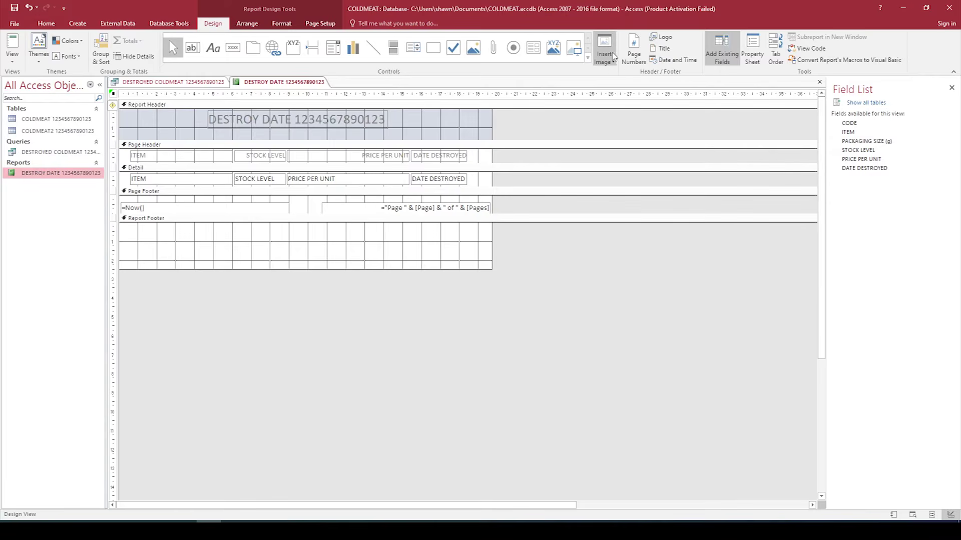
left_click(615, 61)
Step: Choose the Announce megaphone image from Desktop > ODP L4 Nov 2019 Student Files
left_click(614, 74)
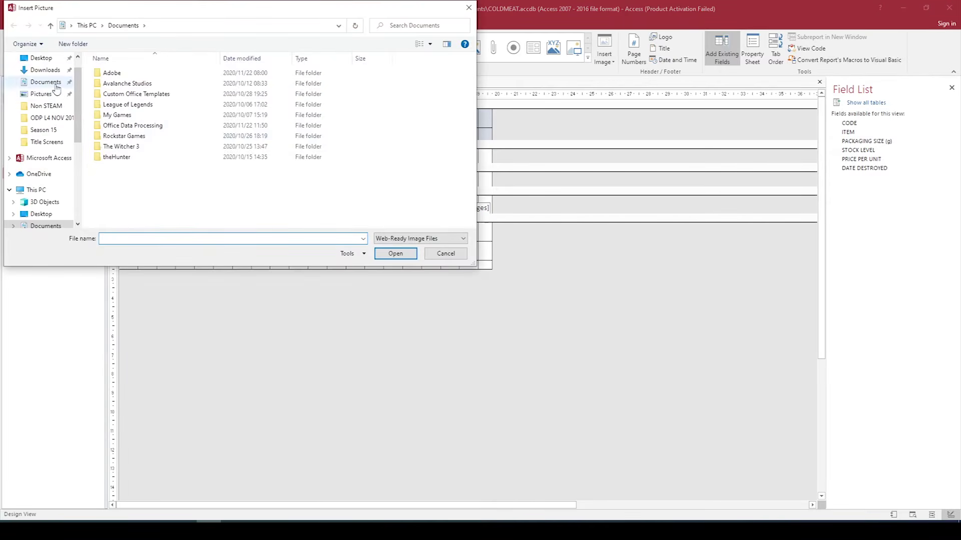
left_click(41, 58)
left_click(146, 86)
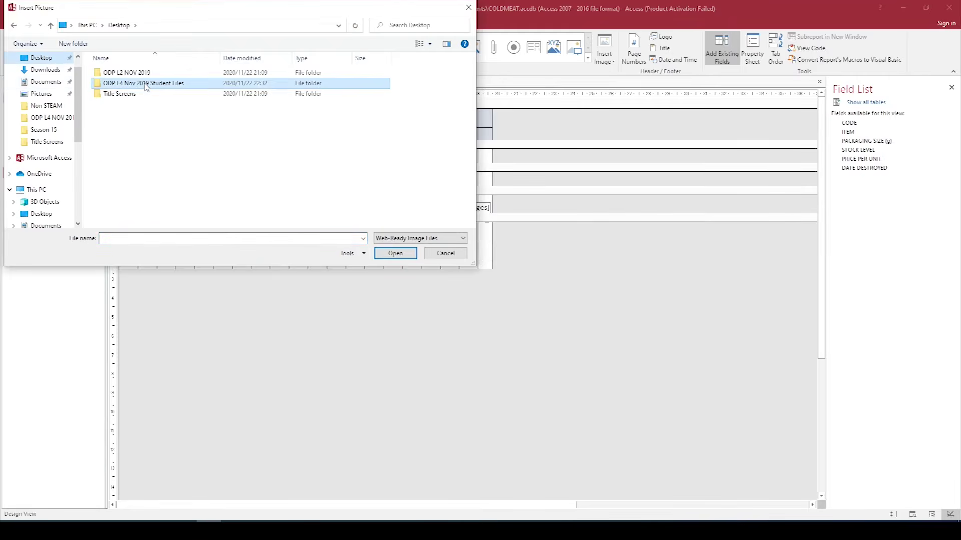
double_click(146, 86)
left_click(134, 100)
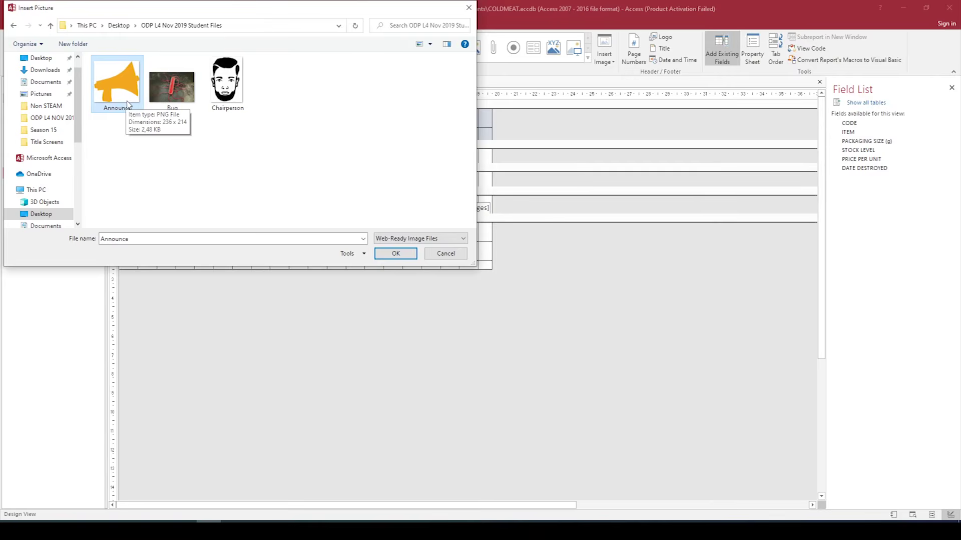
left_click(396, 253)
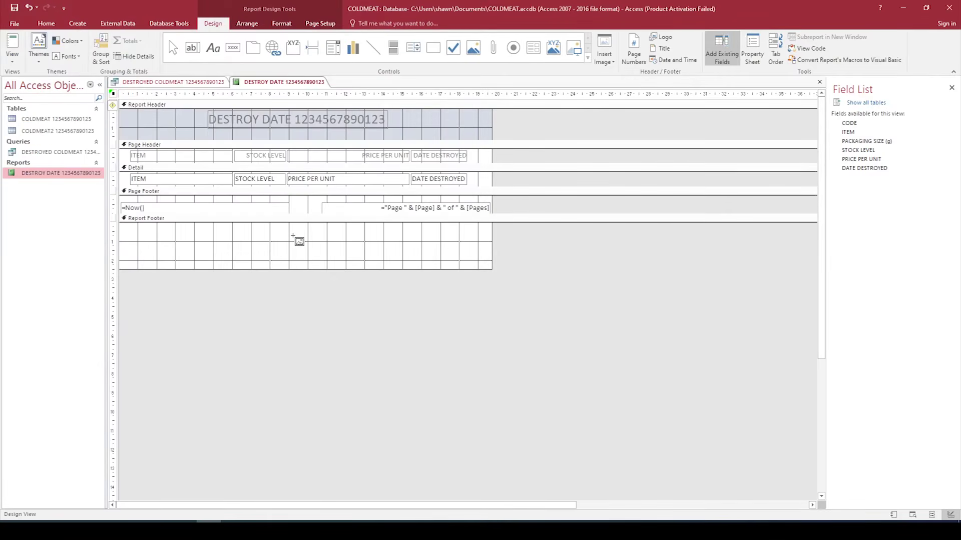
Step: Drop the megaphone into the report footer, shrink it, and shorten the footer around it
left_click(293, 235)
left_click_drag(347, 279, 294, 269)
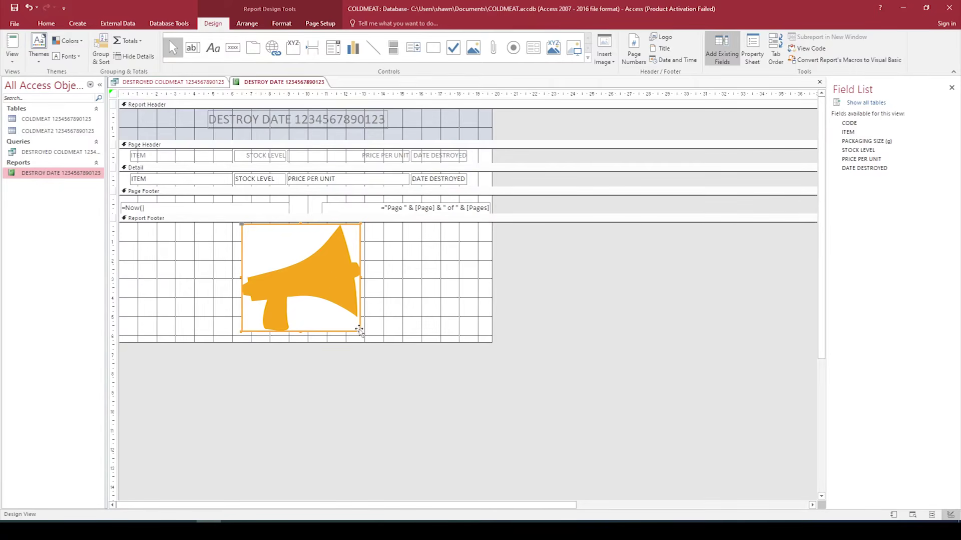
mouse_move(358, 330)
left_mouse_down()
mouse_move(345, 268)
mouse_move(297, 280)
mouse_move(326, 284)
mouse_move(346, 332)
left_mouse_up()
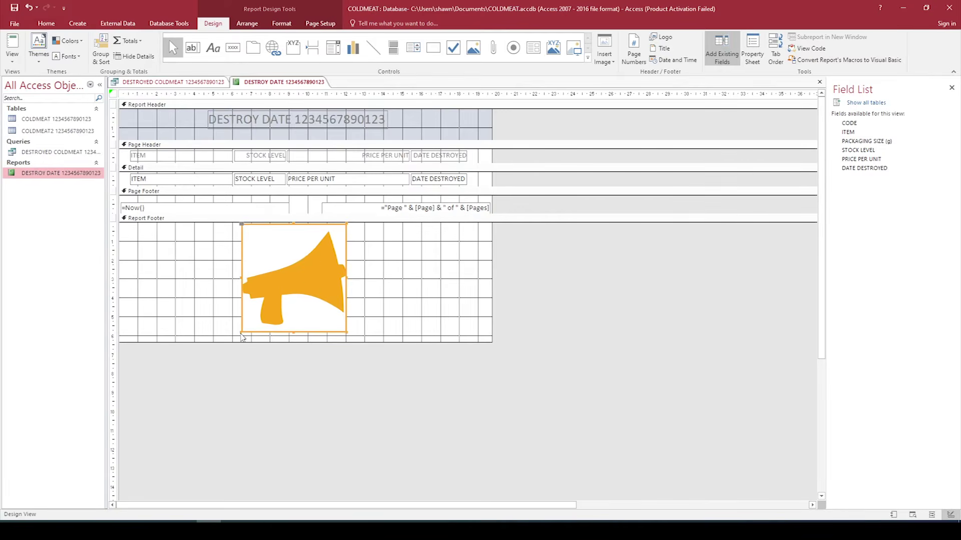
left_click_drag(242, 332, 294, 259)
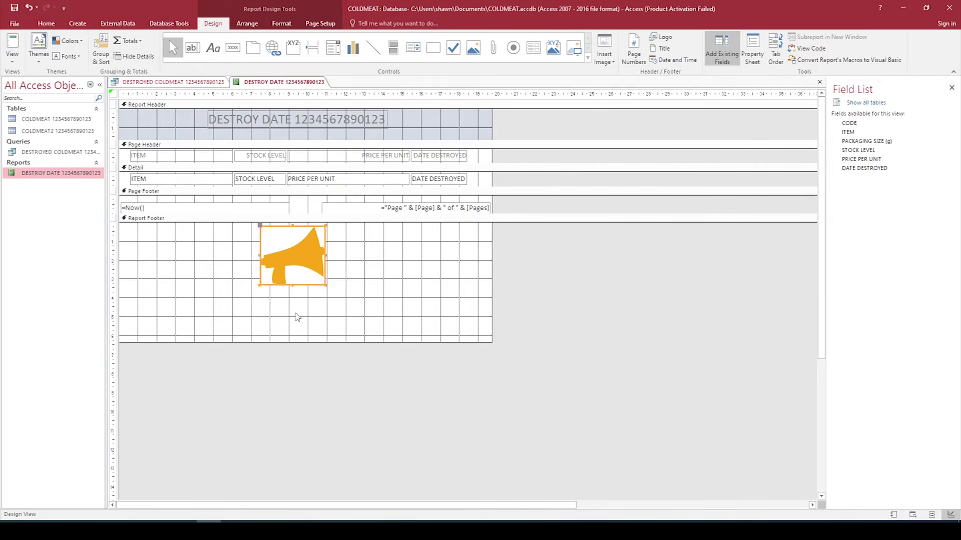
left_click_drag(288, 342, 296, 267)
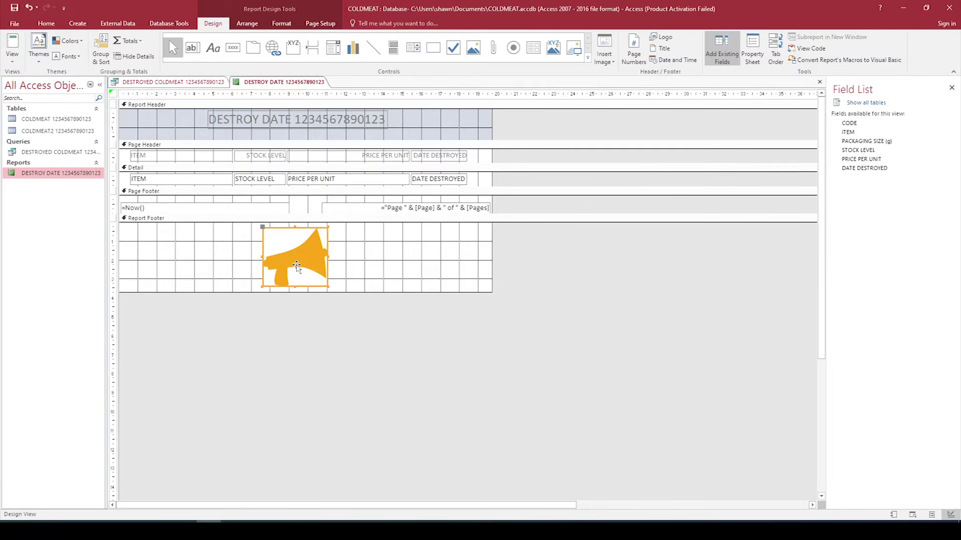
left_click(293, 312)
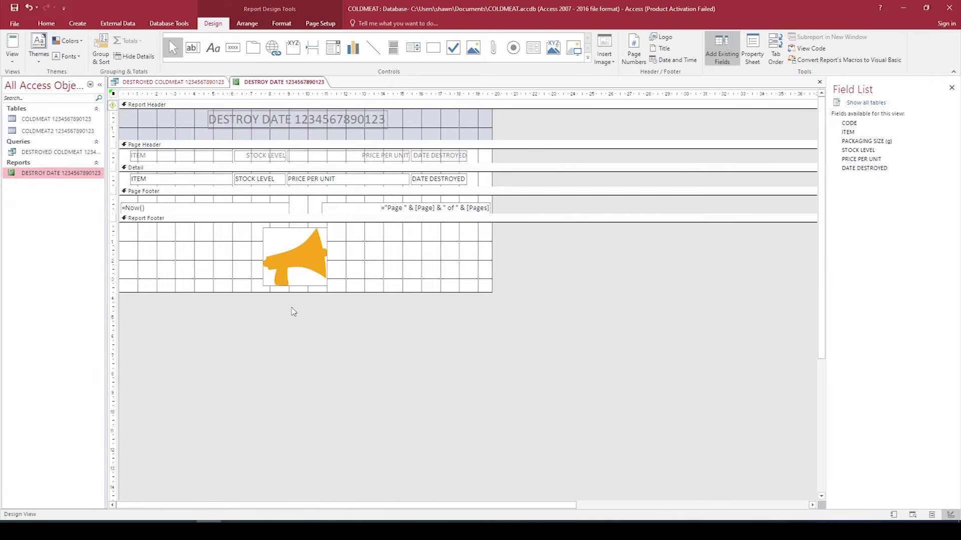
Step: Format the DESTROY DATE title in Chiller font, size 20, with black text
left_click(254, 127)
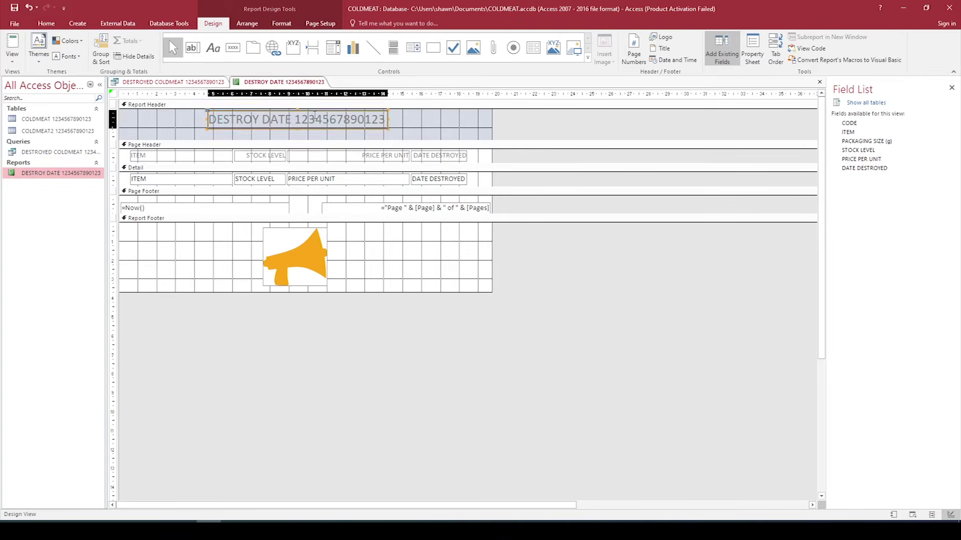
left_click(377, 270)
left_click(334, 120)
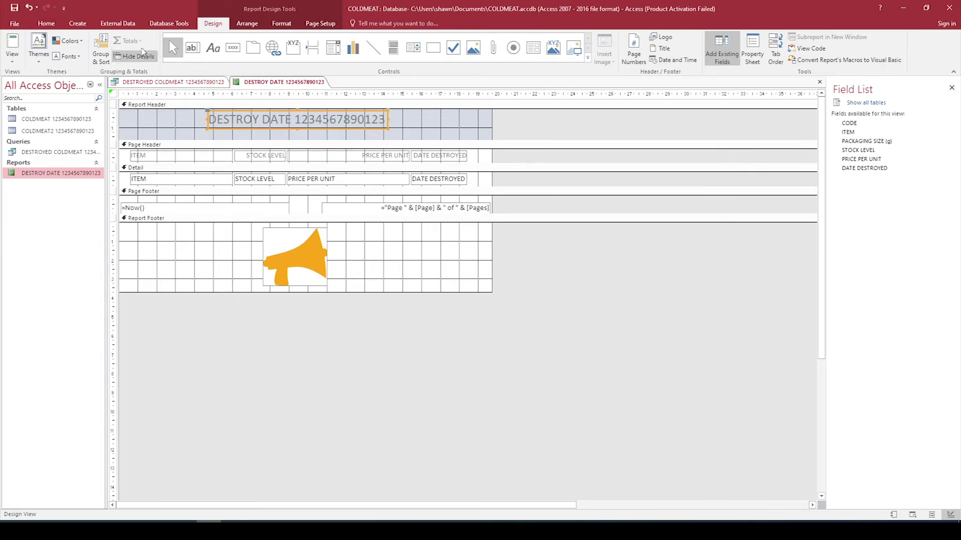
left_click(52, 26)
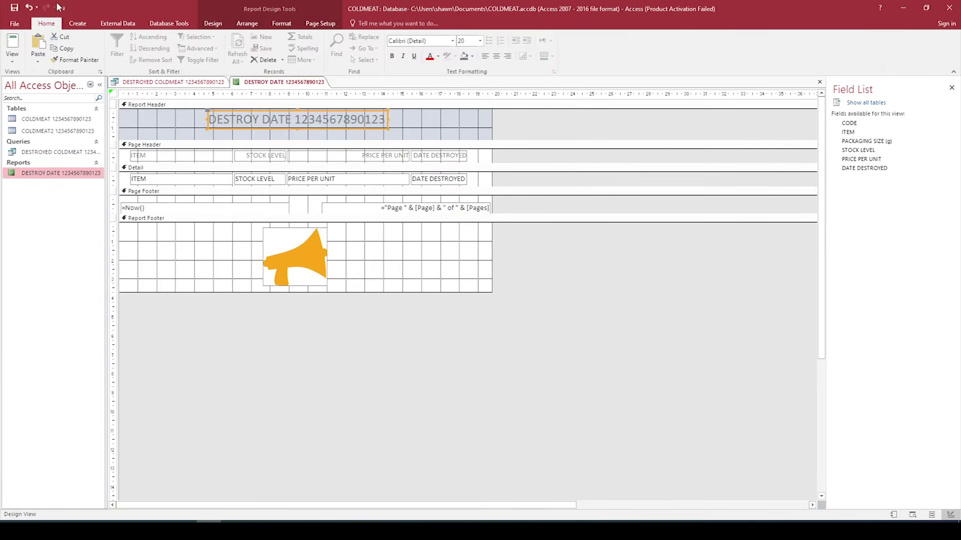
left_click(451, 41)
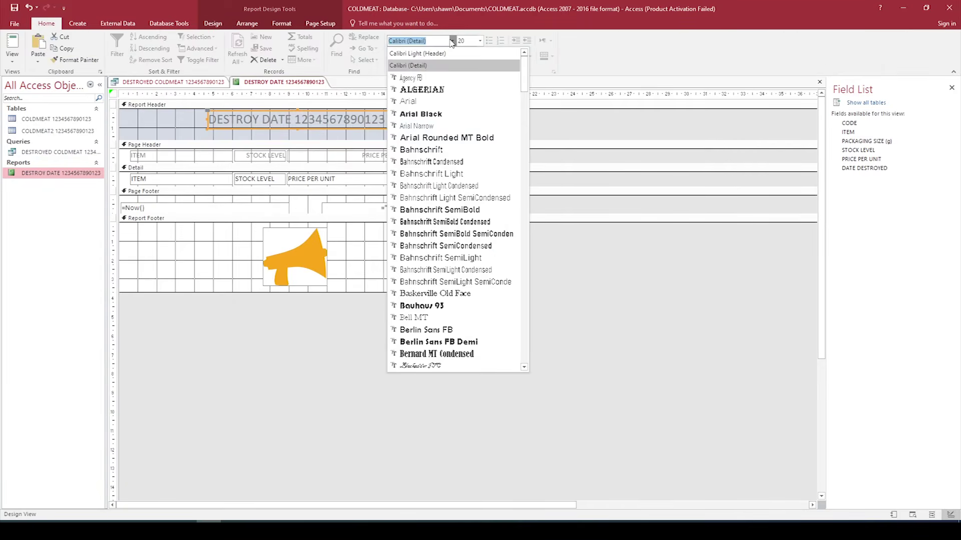
type("chi")
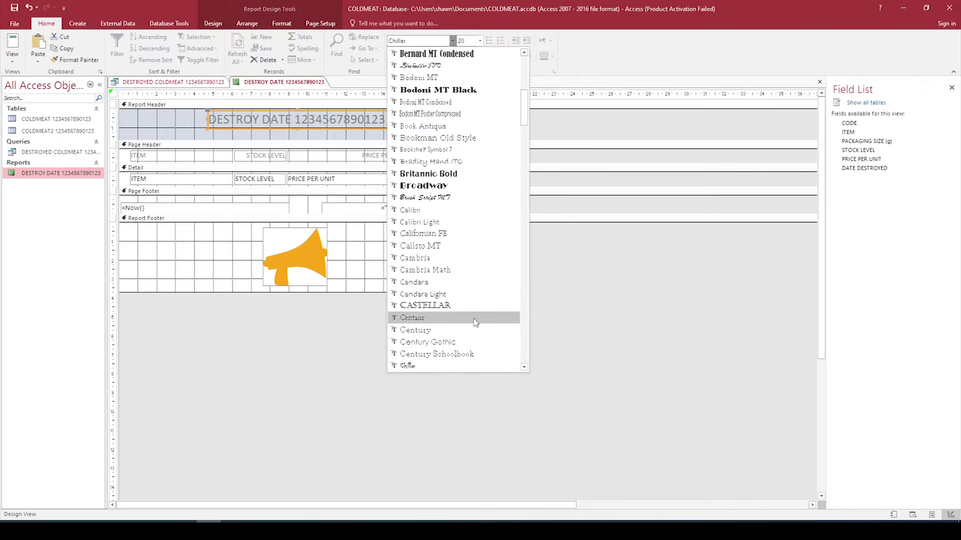
left_click(415, 367)
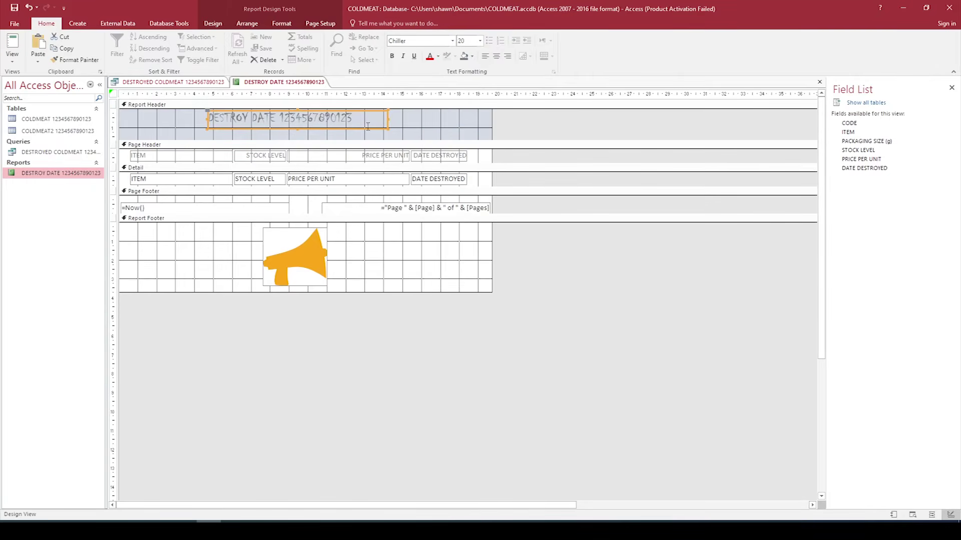
left_click(480, 41)
left_click(460, 130)
left_click(438, 56)
left_click(435, 70)
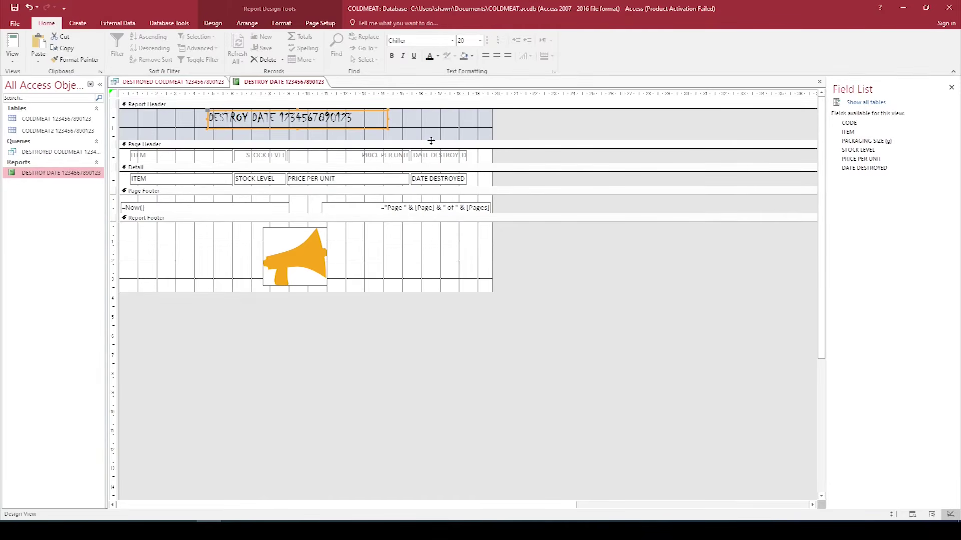
left_click(420, 340)
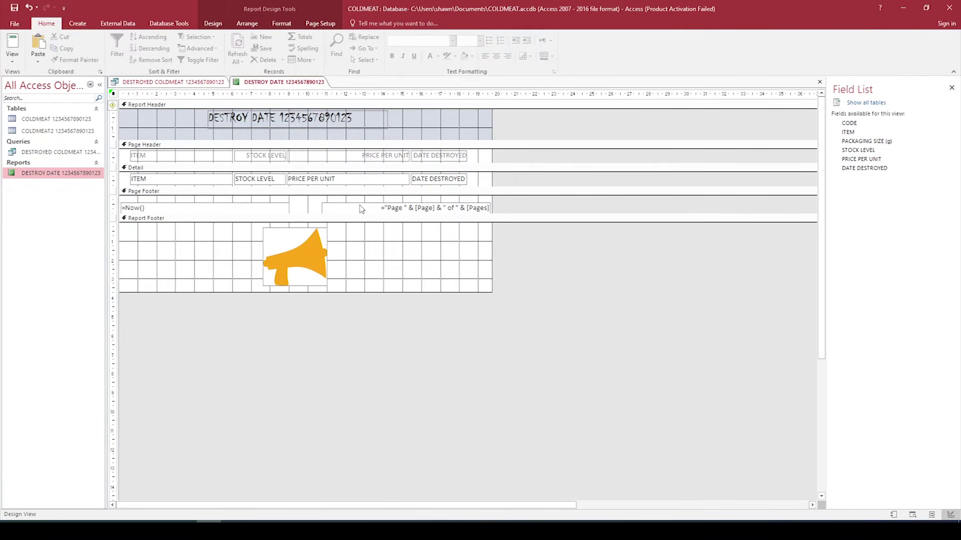
Step: Close the Field List and save the DESTROY DATE report design and close it
left_click(951, 88)
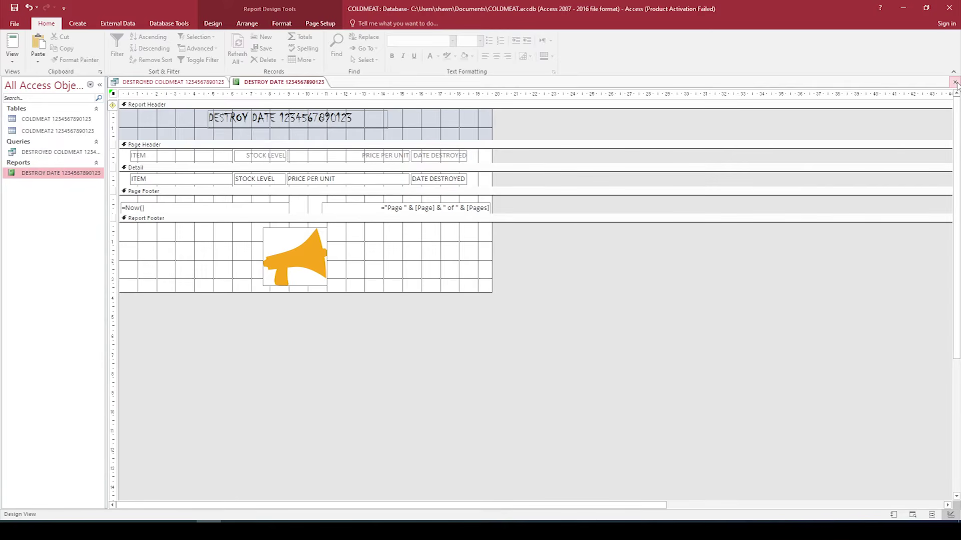
left_click(955, 82)
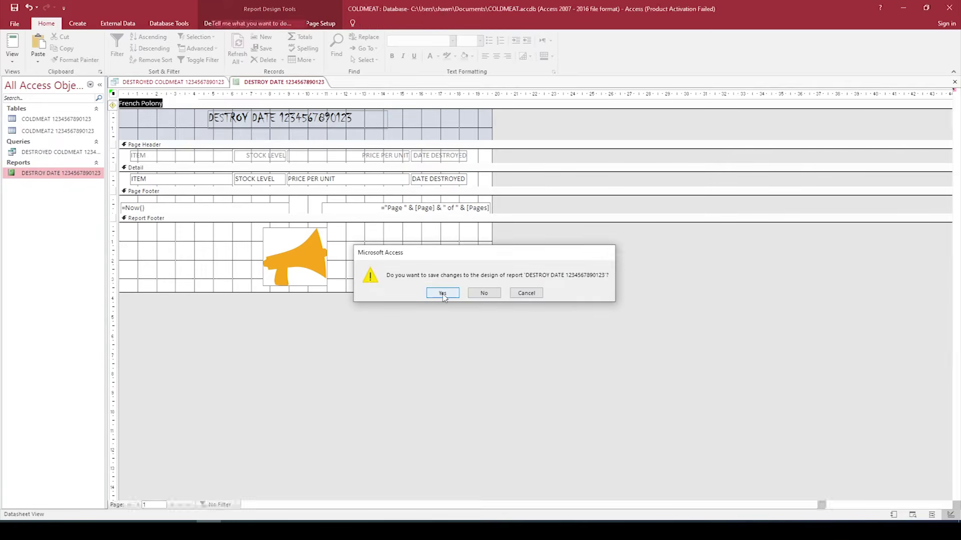
left_click(443, 294)
left_click(954, 81)
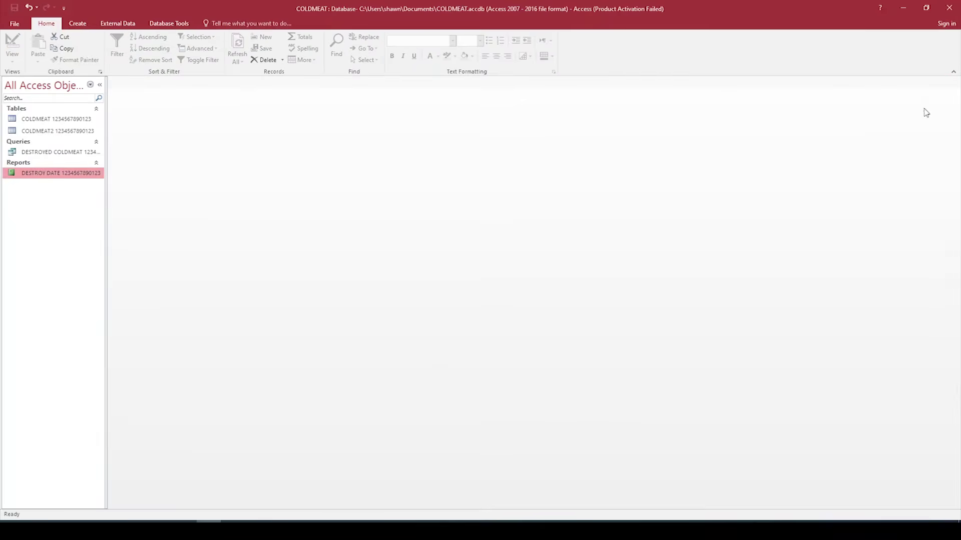
Step: Reopen the DESTROY DATE report and bring up its print options
right_click(66, 173)
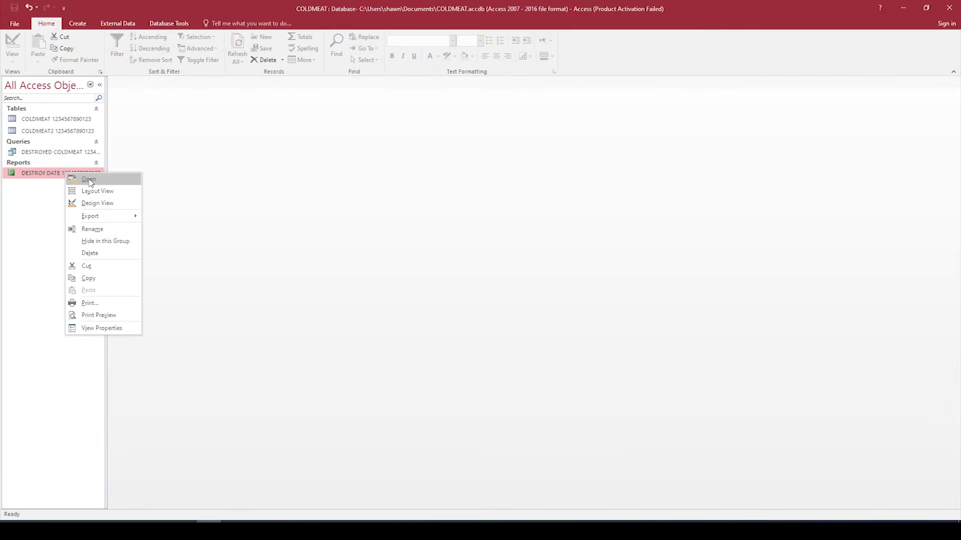
left_click(89, 179)
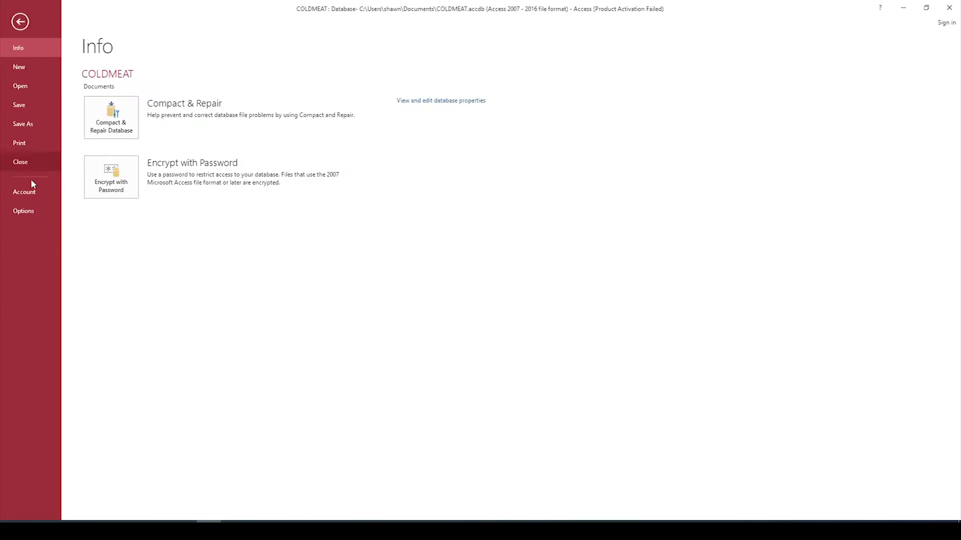
left_click(24, 146)
Step: Show the DESTROY DATE report in Print Preview, then close the preview
left_click(131, 185)
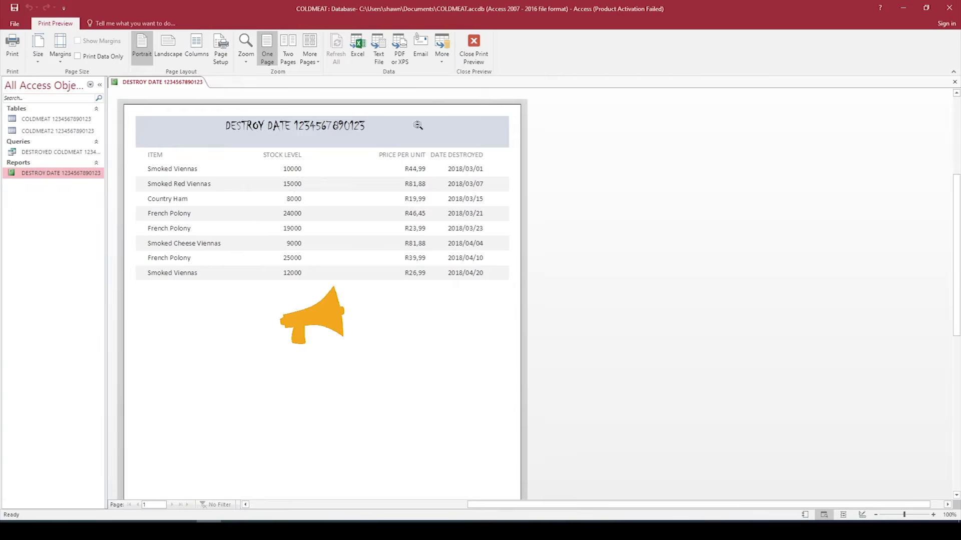
left_click(481, 47)
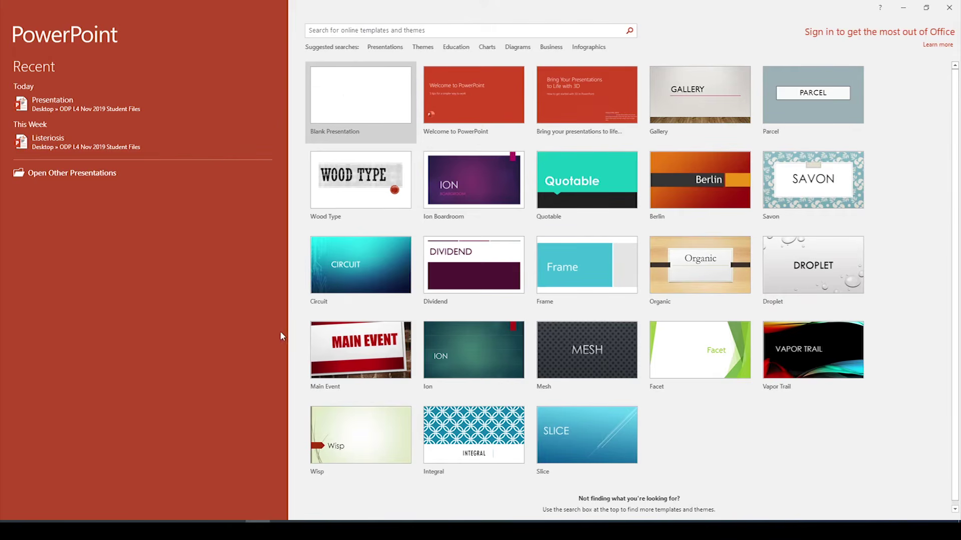
Step: Browse to Desktop > ODP L4 Nov 2019 Student Files and open the Presentation file
left_click(106, 180)
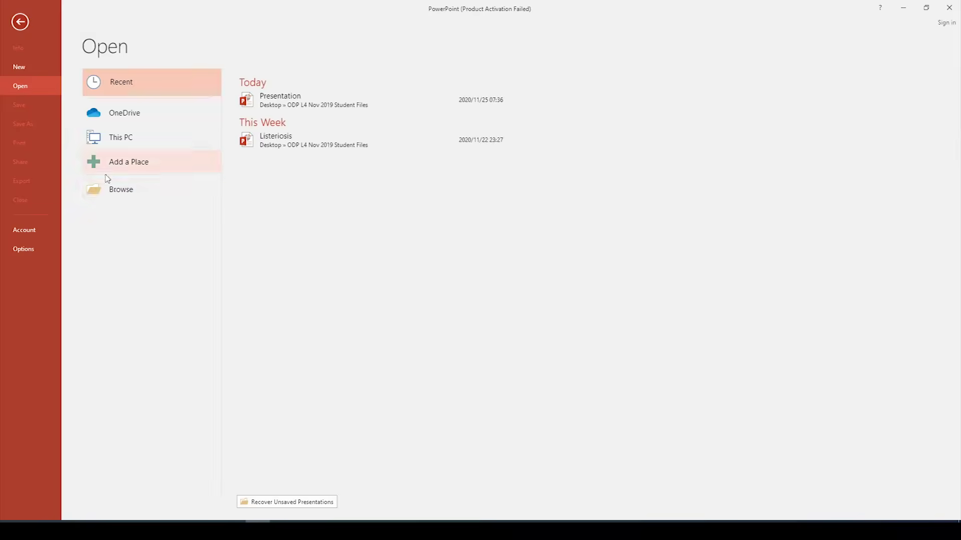
left_click(118, 194)
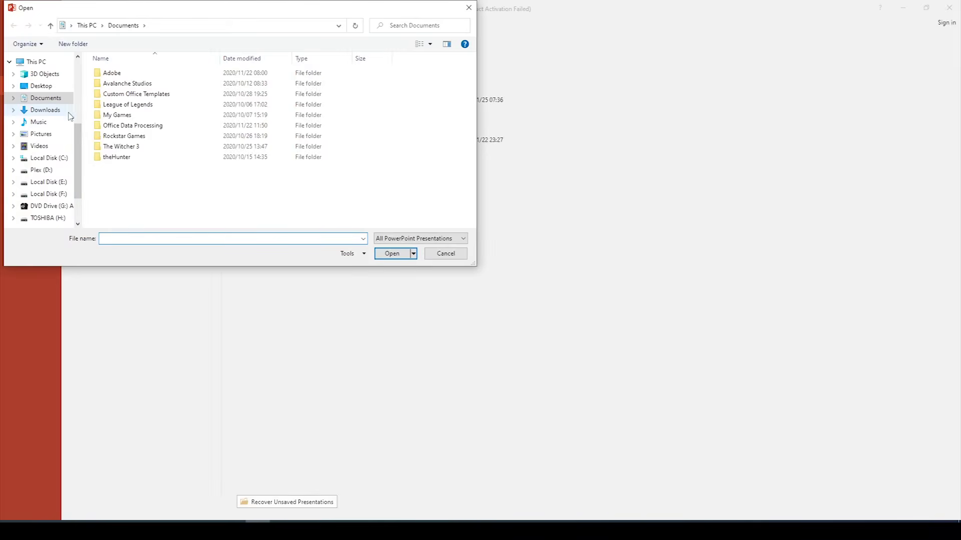
left_click(57, 88)
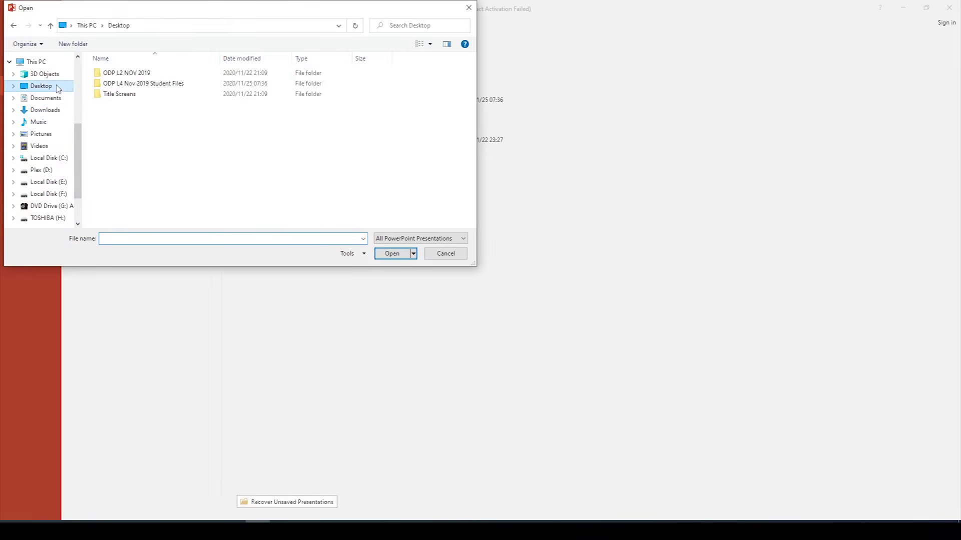
double_click(148, 85)
left_click(148, 84)
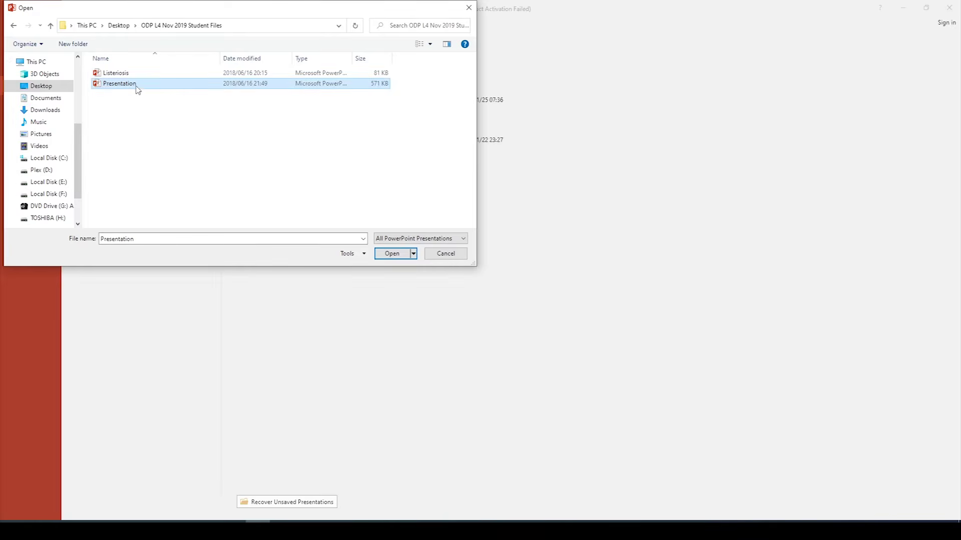
left_click(393, 254)
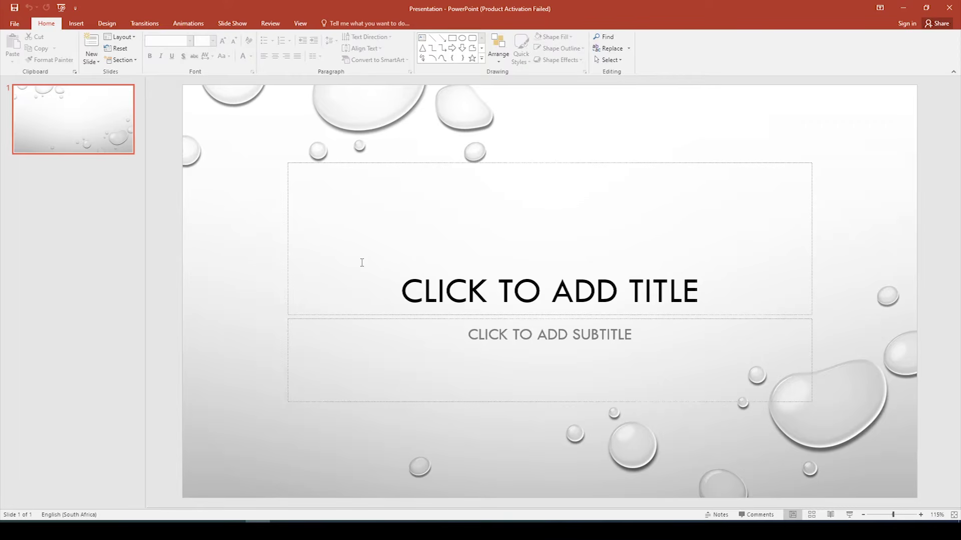
Step: Launch Word 2016 by searching 'word' from the Start menu
key("super")
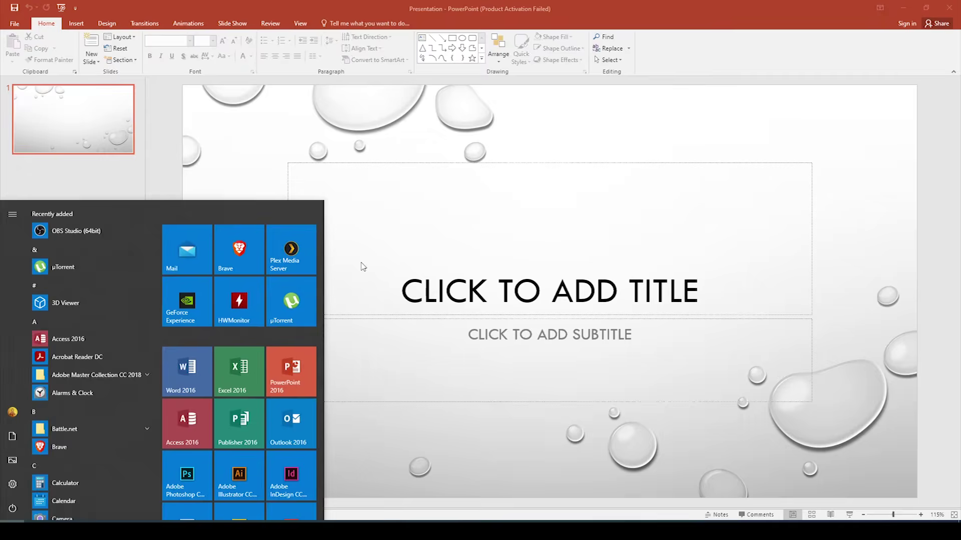
type("word")
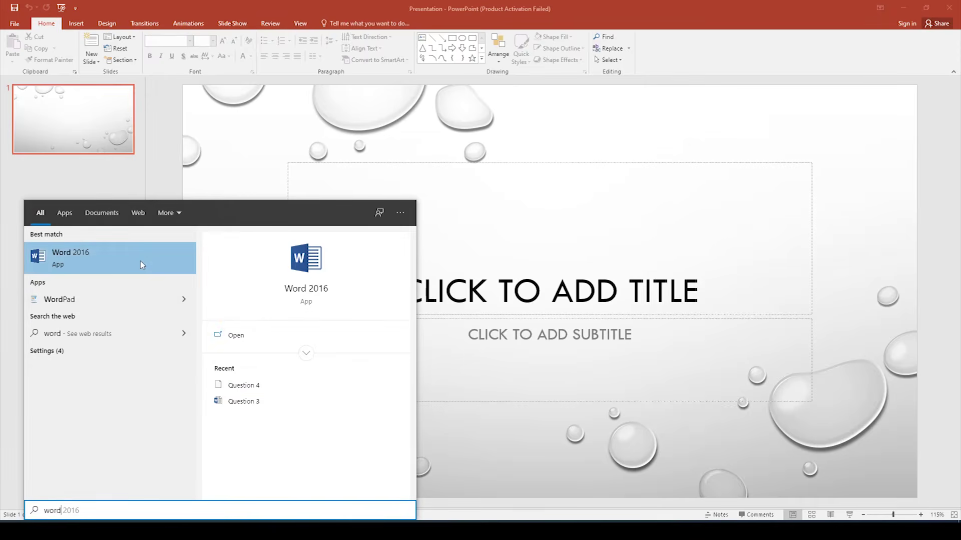
left_click(142, 265)
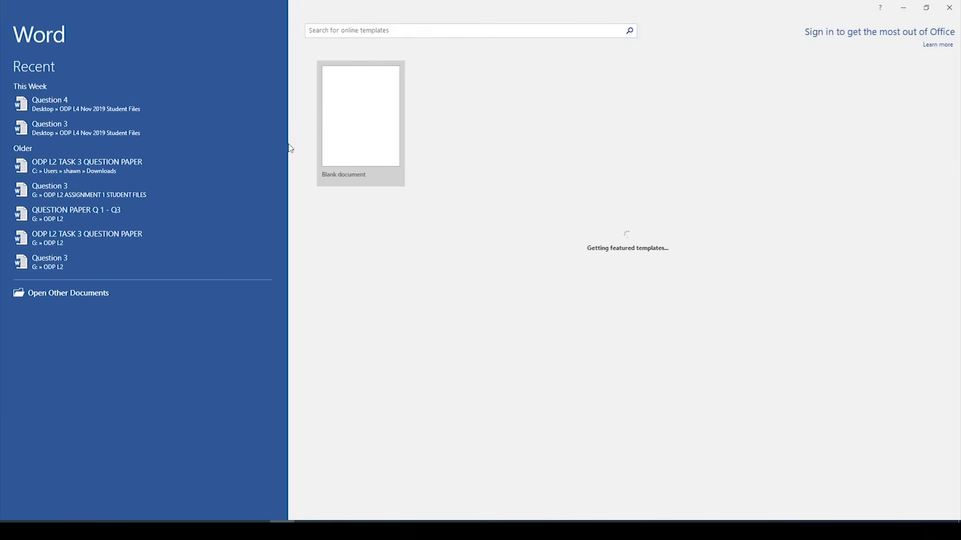
Step: Open Question 4 from ODP L4 Nov 2019 Student Files, dismiss the wizard, and return to PowerPoint
left_click(84, 293)
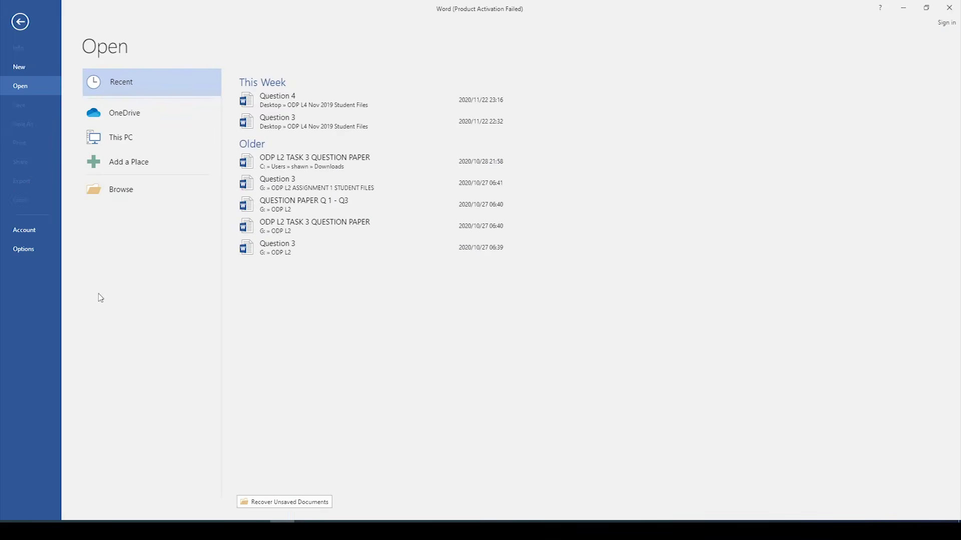
left_click(150, 190)
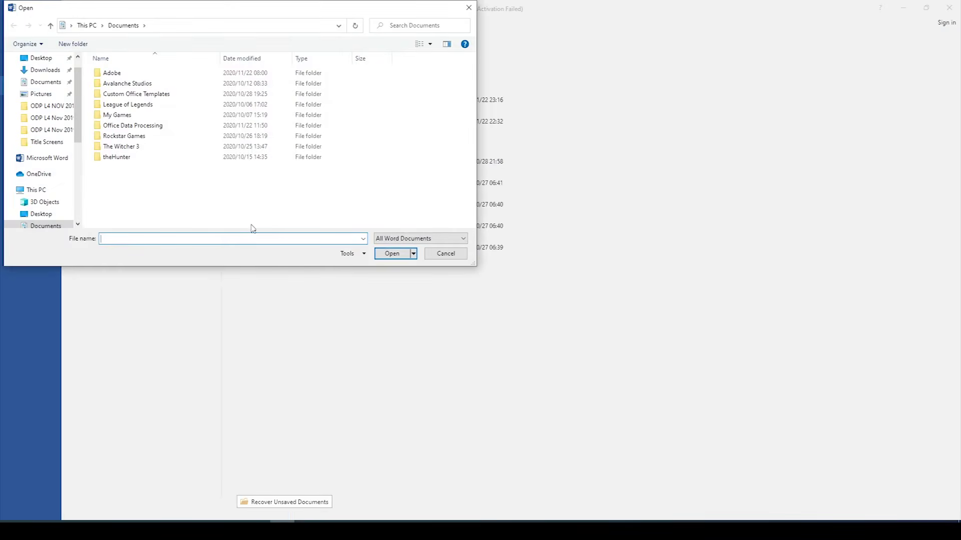
scroll(52, 96, "up", 1)
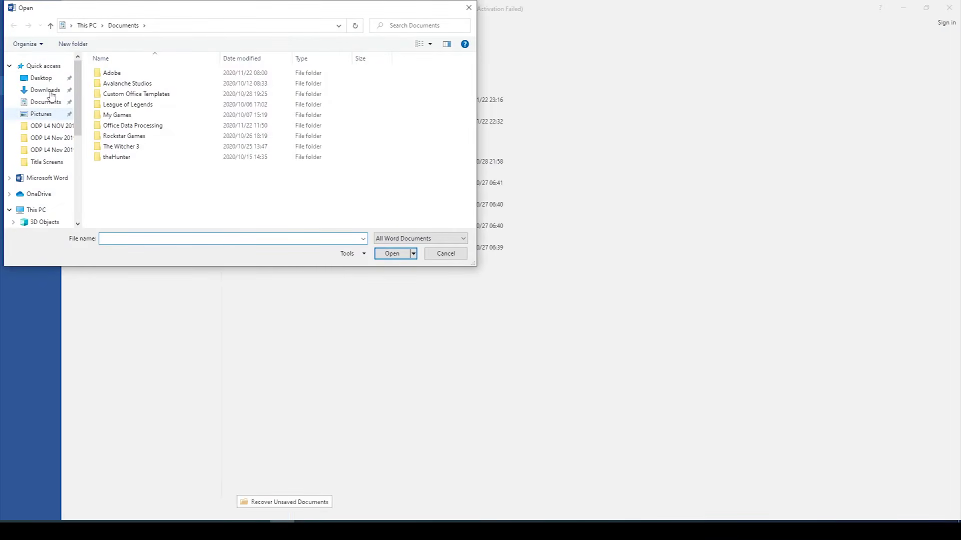
left_click(41, 77)
left_click(156, 87)
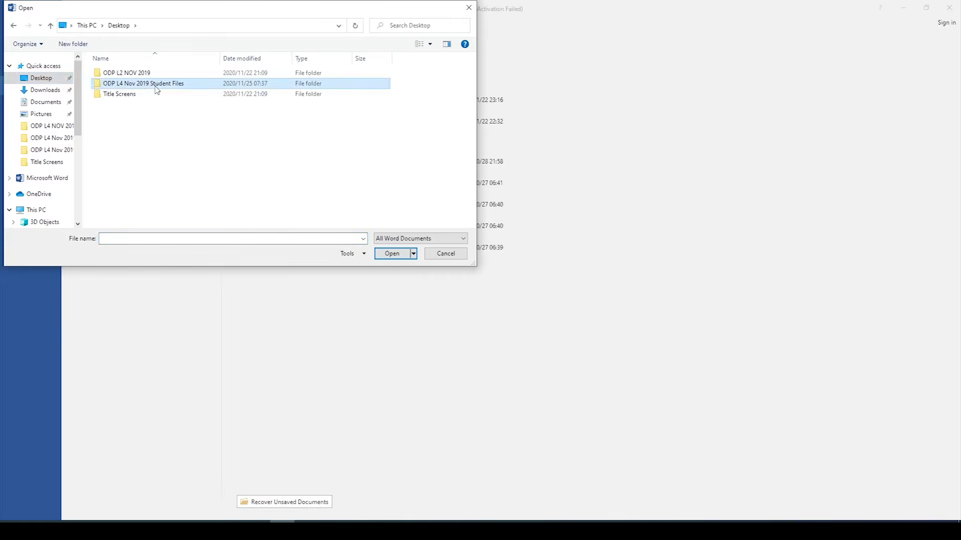
double_click(156, 89)
left_click(131, 97)
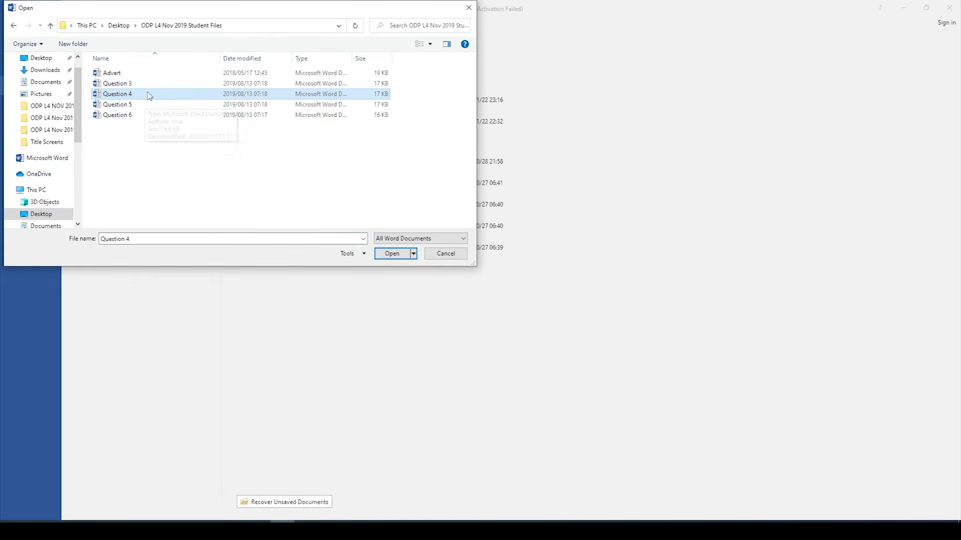
left_click(391, 254)
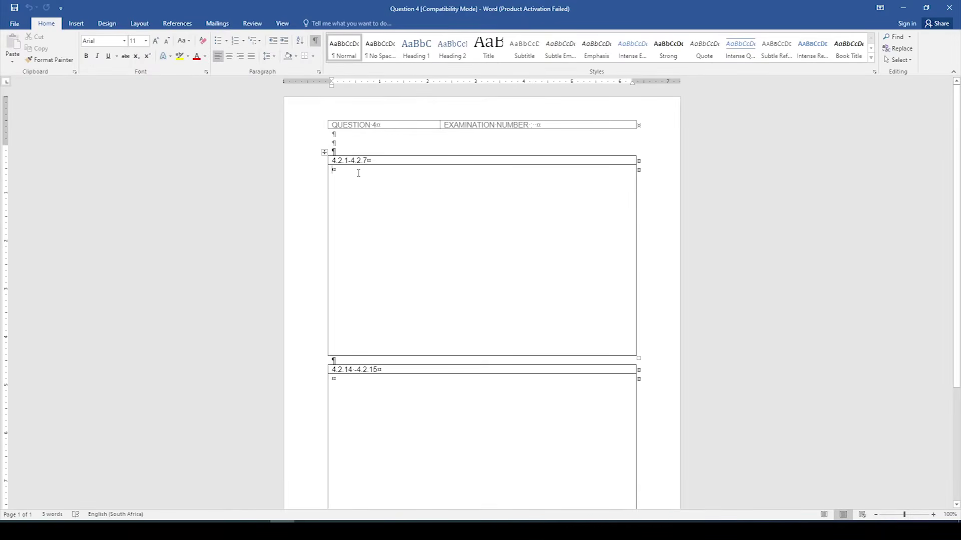
left_click(581, 364)
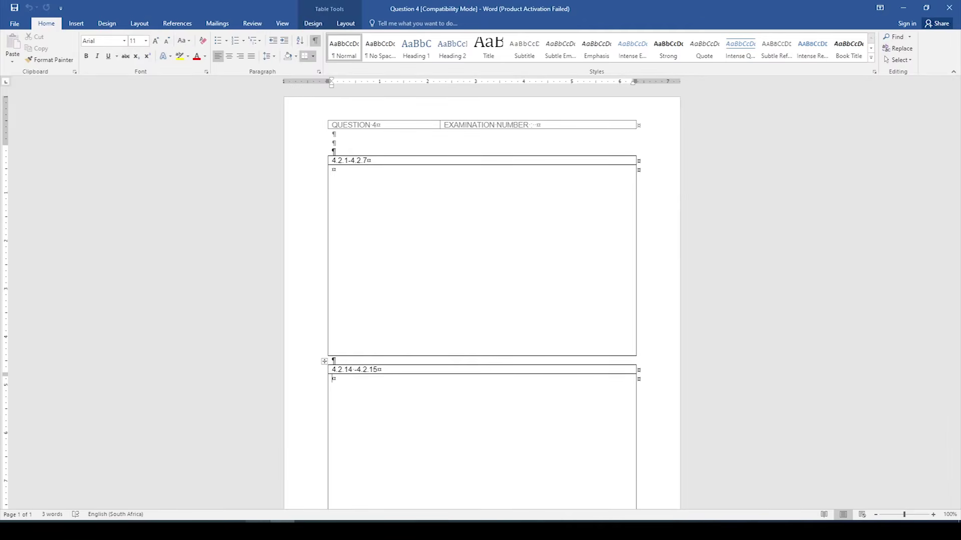
left_click(257, 529)
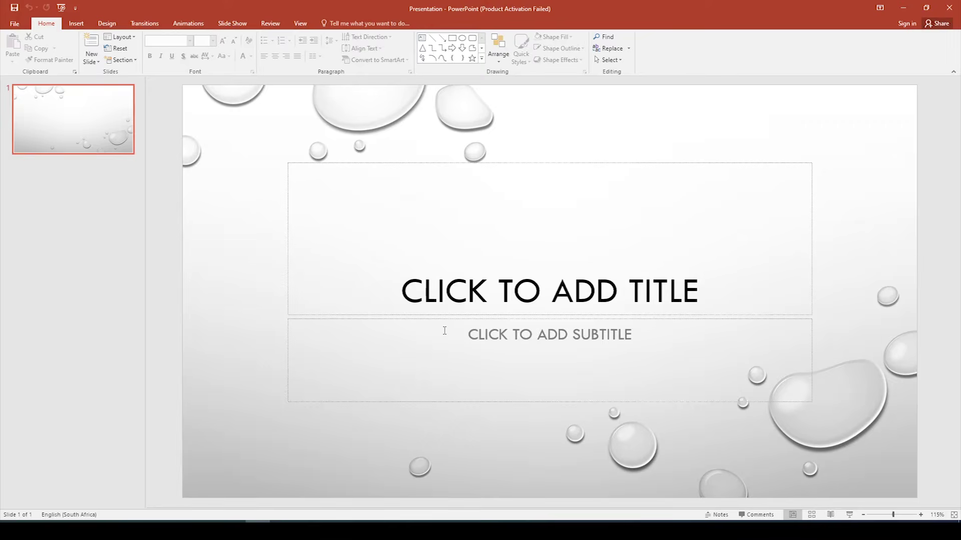
Step: Switch to Slide Master view and select the Droplet master and its Title Slide layout
left_click(301, 25)
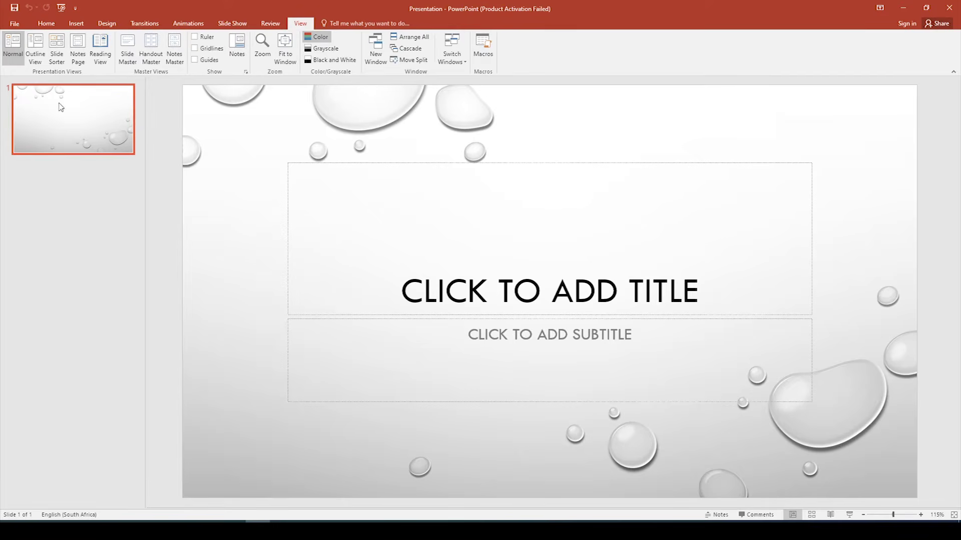
left_click(128, 56)
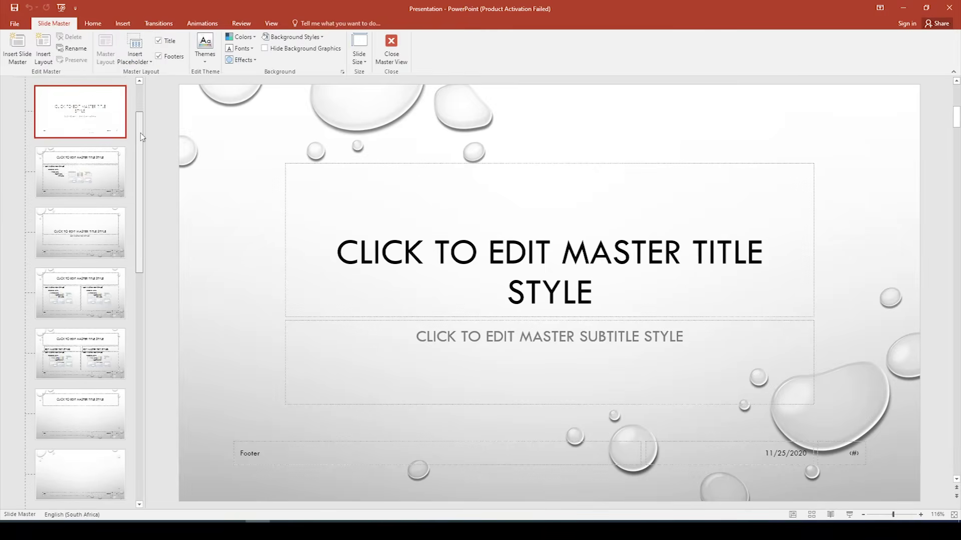
scroll(142, 138, "up", 3)
left_click(91, 122)
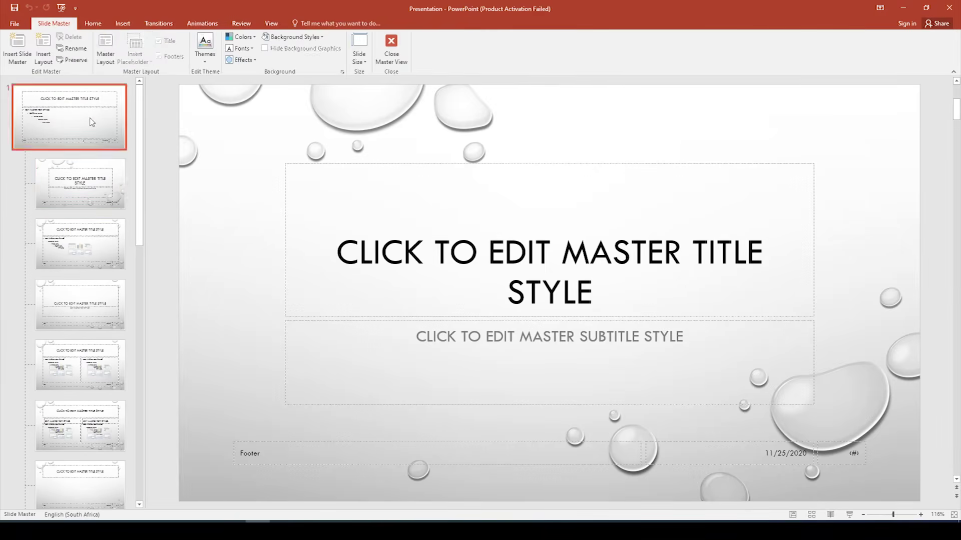
left_click(100, 186)
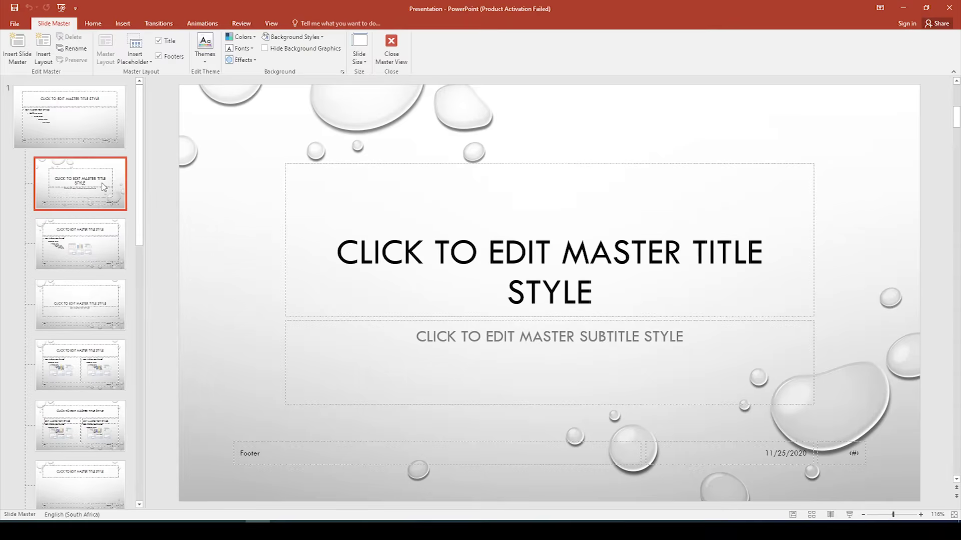
left_click(92, 133)
left_click(98, 176)
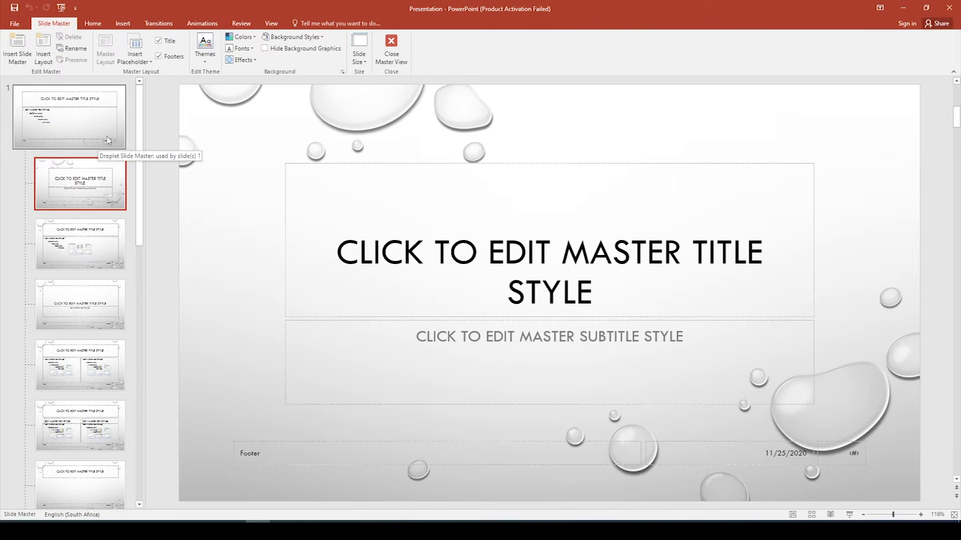
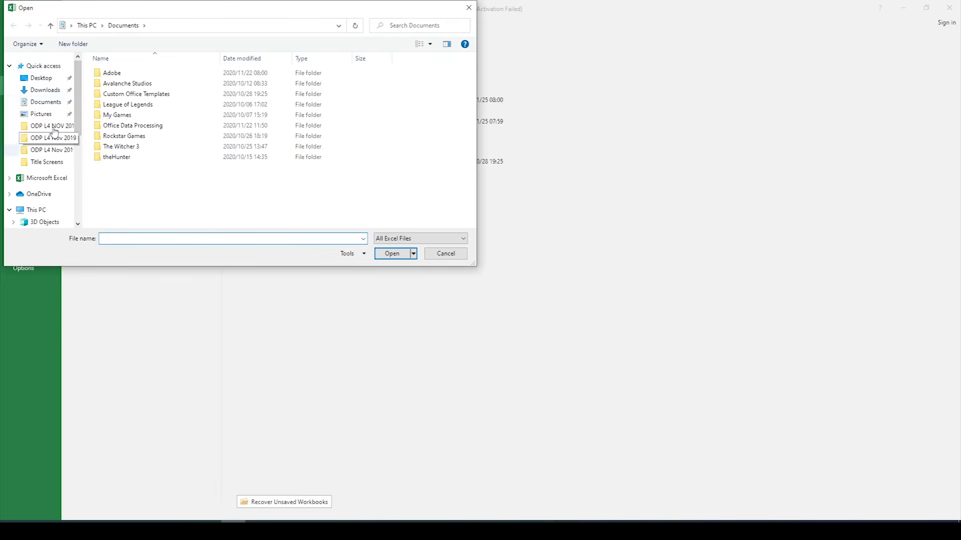
Step: Open the Numbers workbook from Desktop > ODP L4 Nov 2019 Student Files
left_click(44, 78)
left_click(148, 88)
double_click(147, 88)
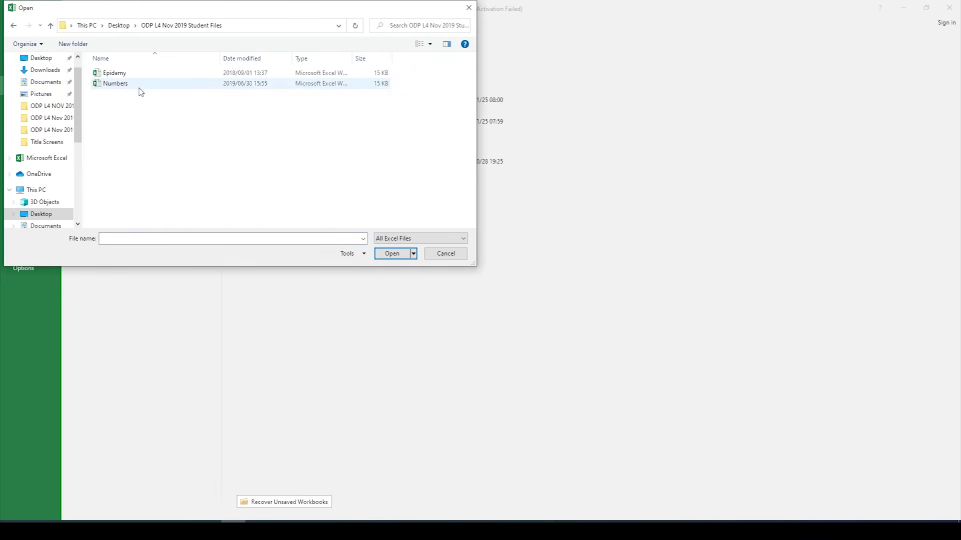
left_click(137, 86)
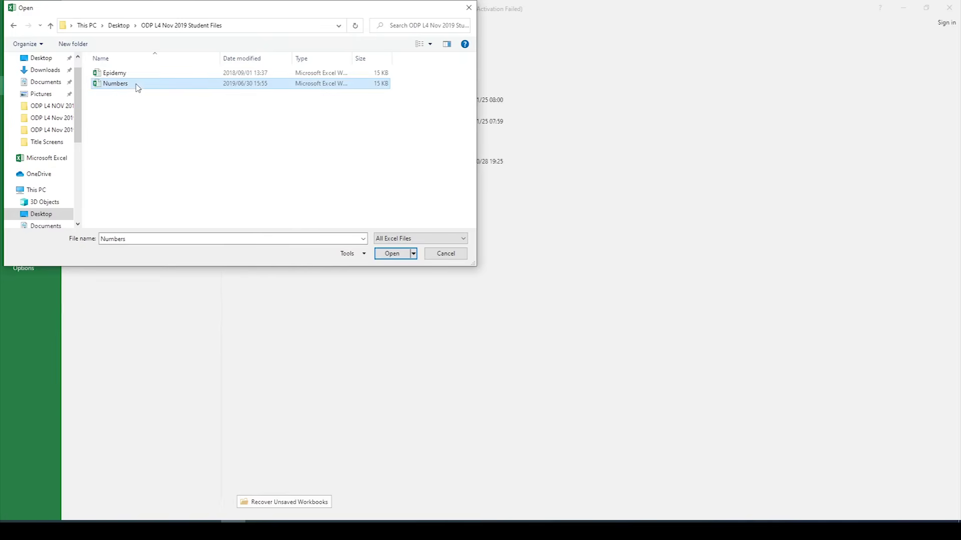
left_click(392, 254)
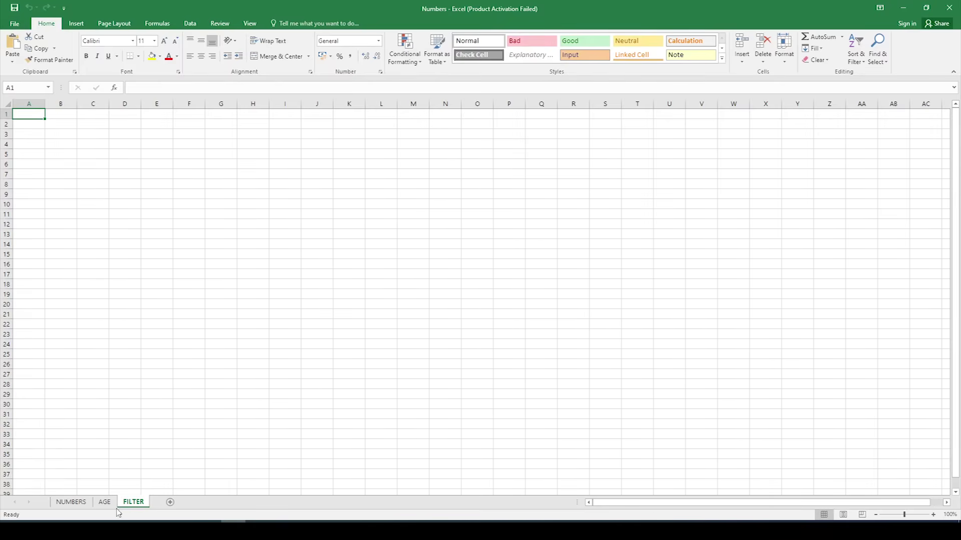
Step: Look through the AGE, NUMBERS and FILTER sheets, ending on NUMBERS
left_click(102, 504)
left_click(74, 505)
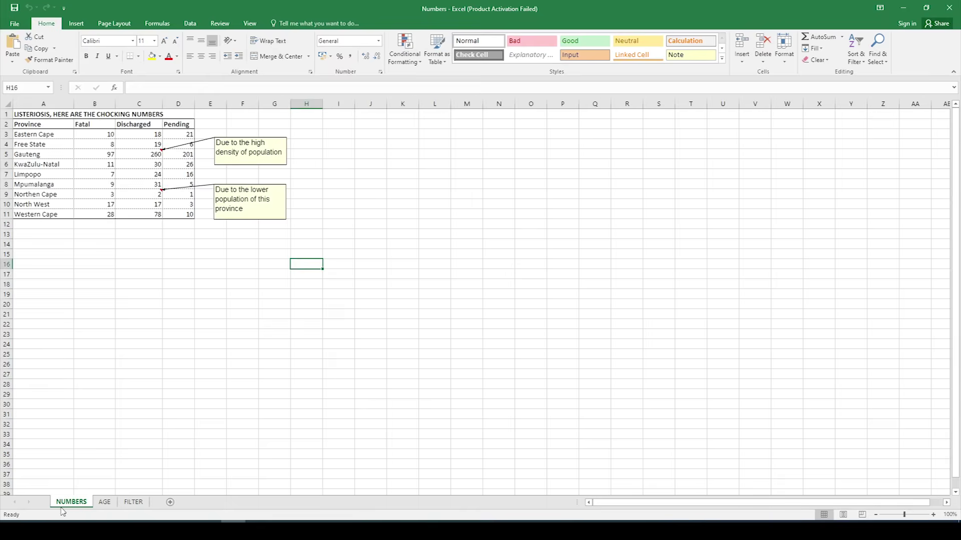
left_click(104, 505)
left_click(128, 505)
left_click(105, 506)
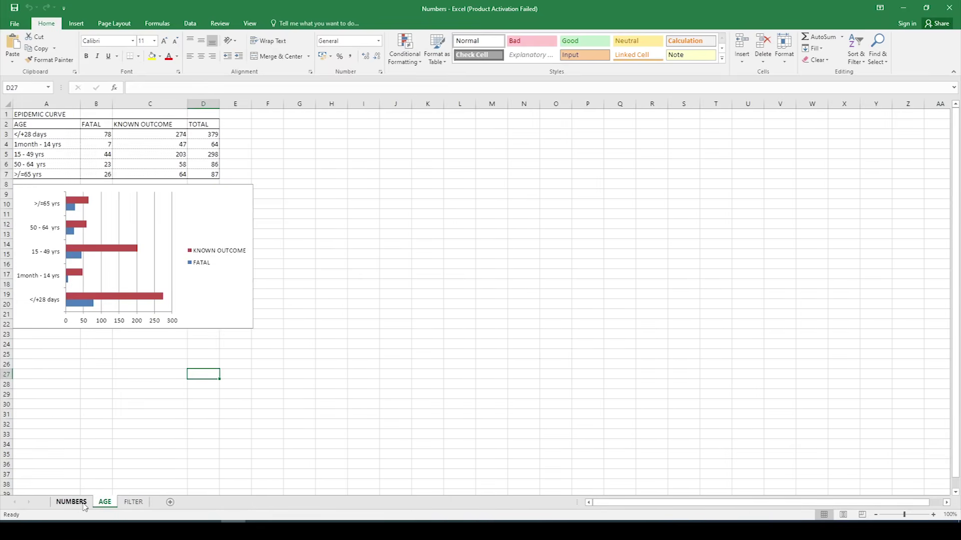
left_click(83, 505)
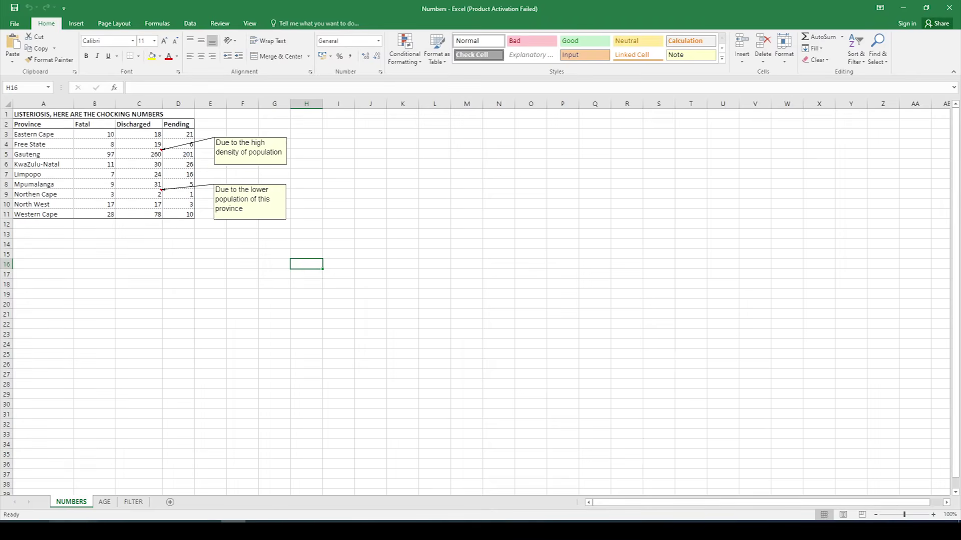
Step: Launch Word by searching 'word' from the Start menu
key("super")
type("word")
key("Return")
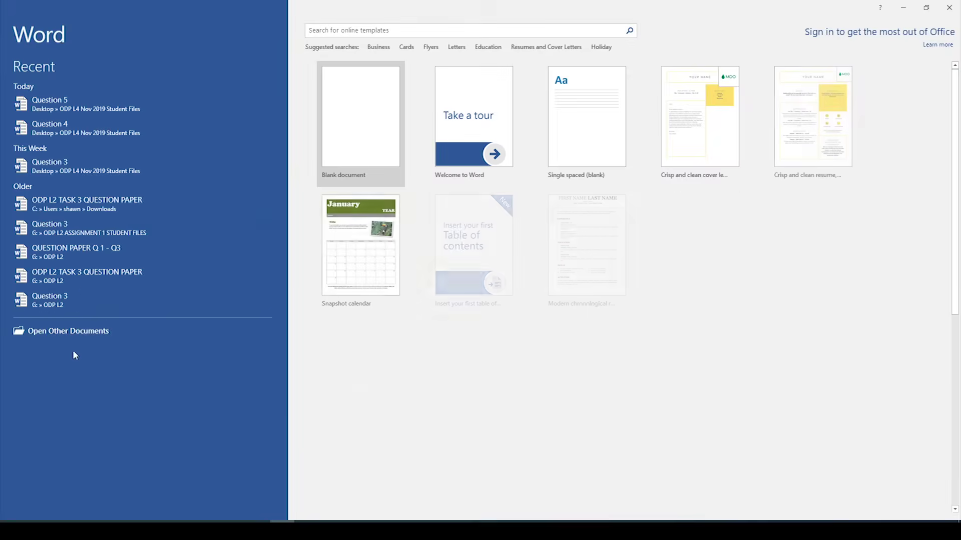
Step: Open the Question 5 document from the ODP L4 Nov 2019 Student Files folder
left_click(88, 332)
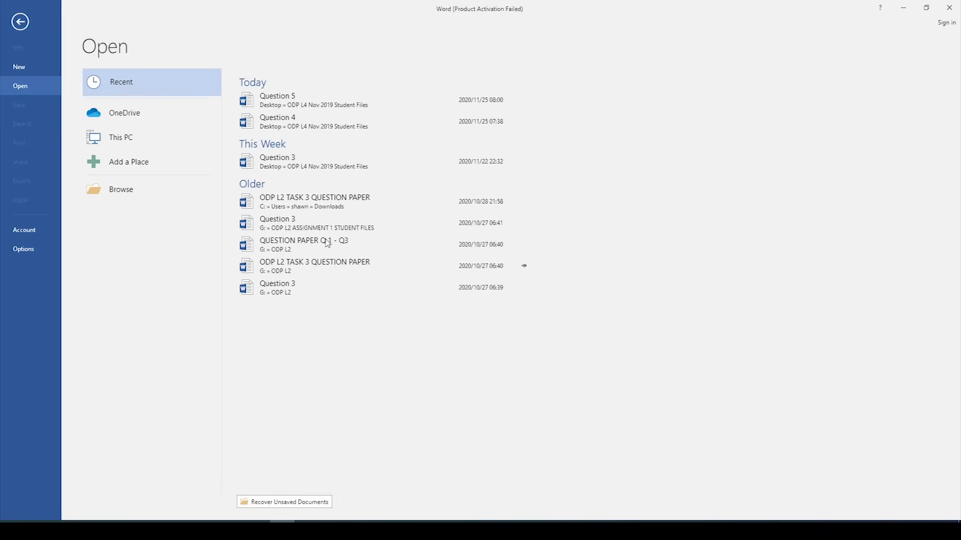
left_click(144, 191)
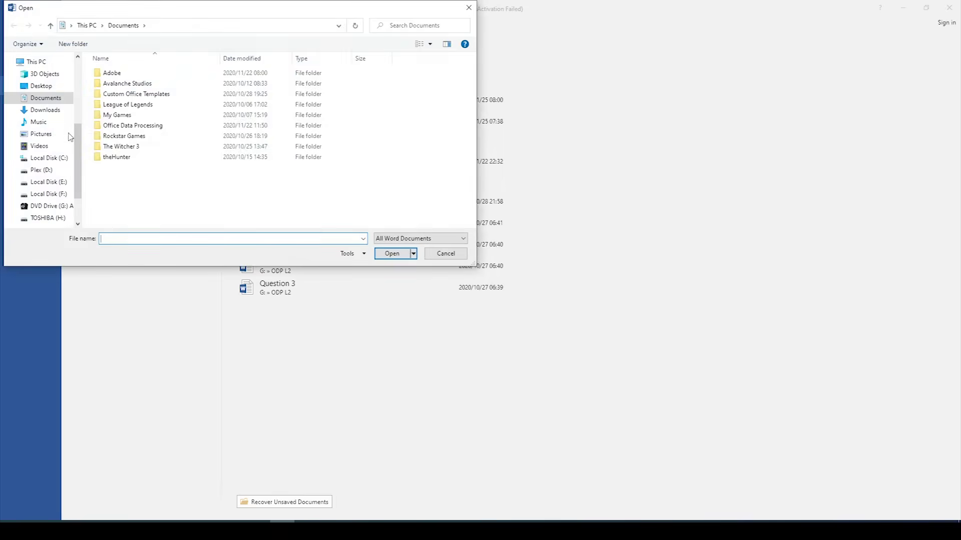
left_click(41, 86)
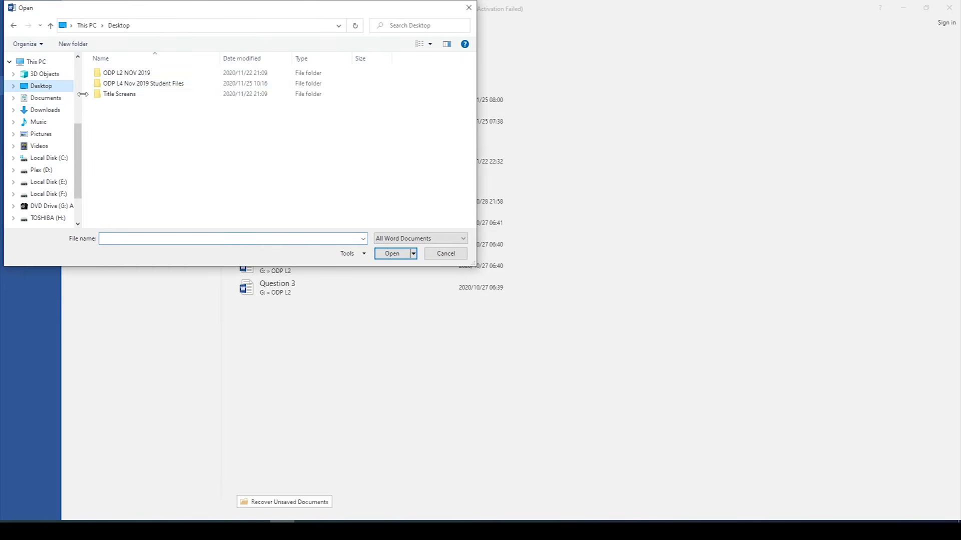
double_click(155, 83)
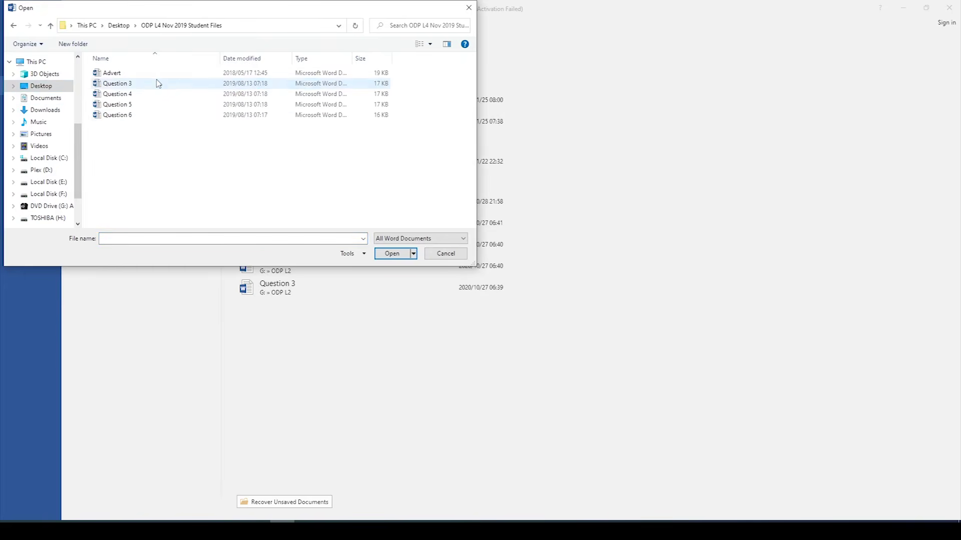
left_click(154, 109)
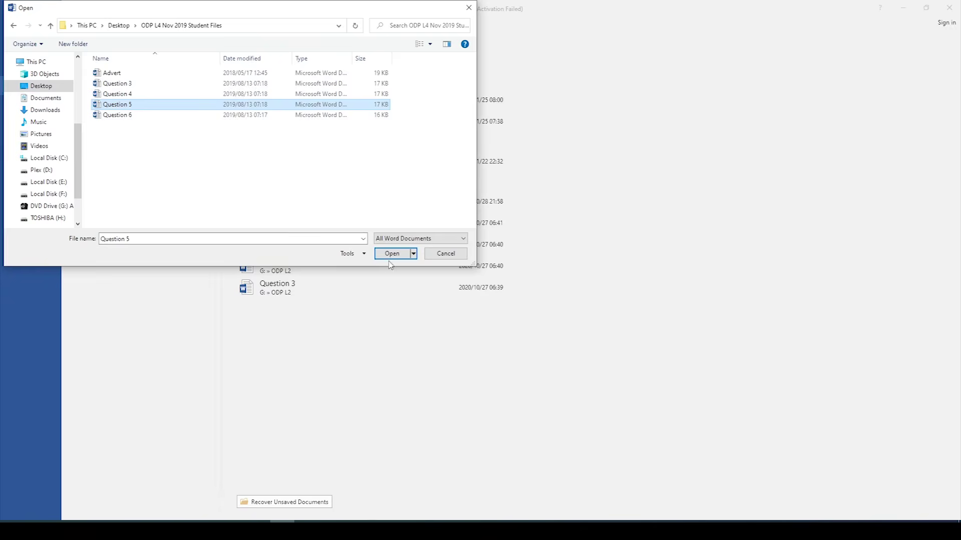
left_click(381, 254)
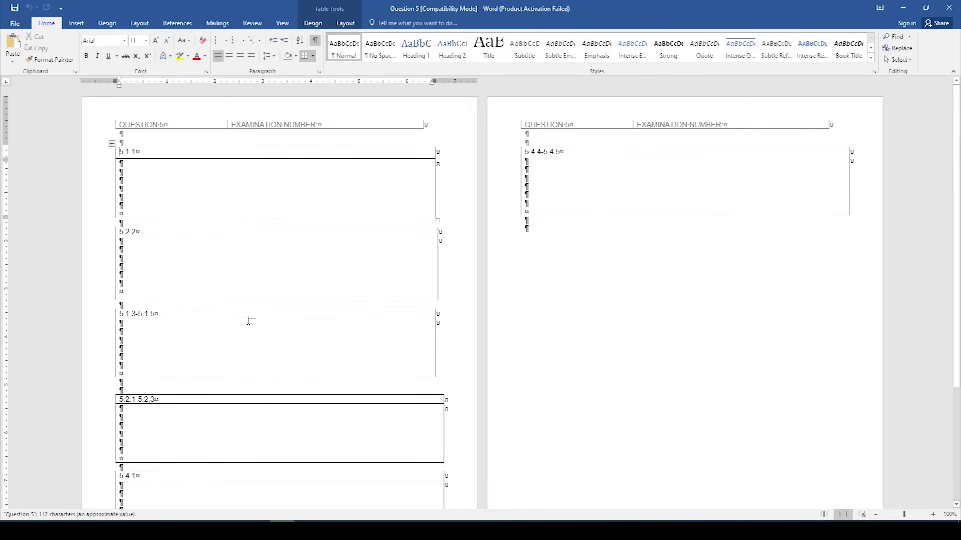
scroll(270, 212, "down", 5)
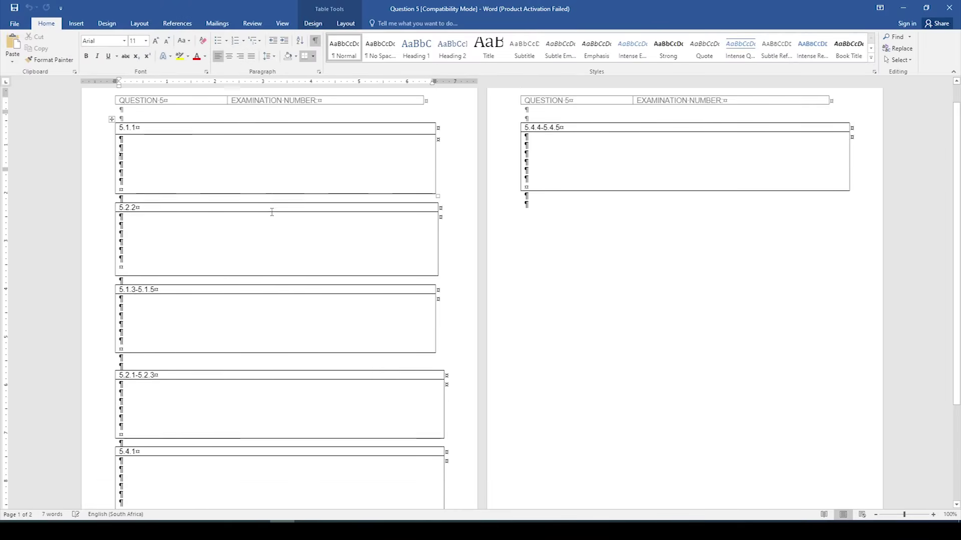
scroll(283, 313, "up", 5)
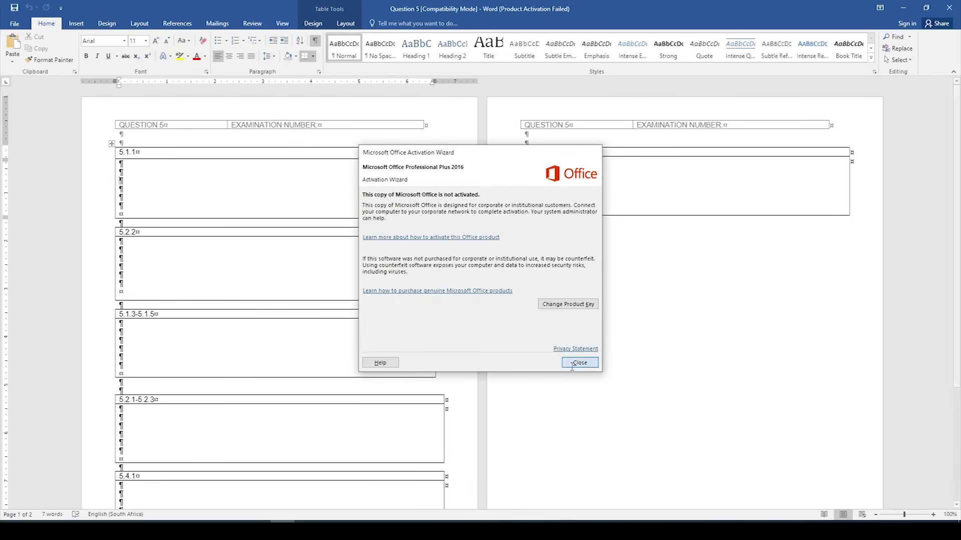
Step: Dismiss the Office activation notice and switch back to the Excel workbook
left_click(580, 363)
left_click(233, 529)
left_click(282, 529)
left_click(234, 529)
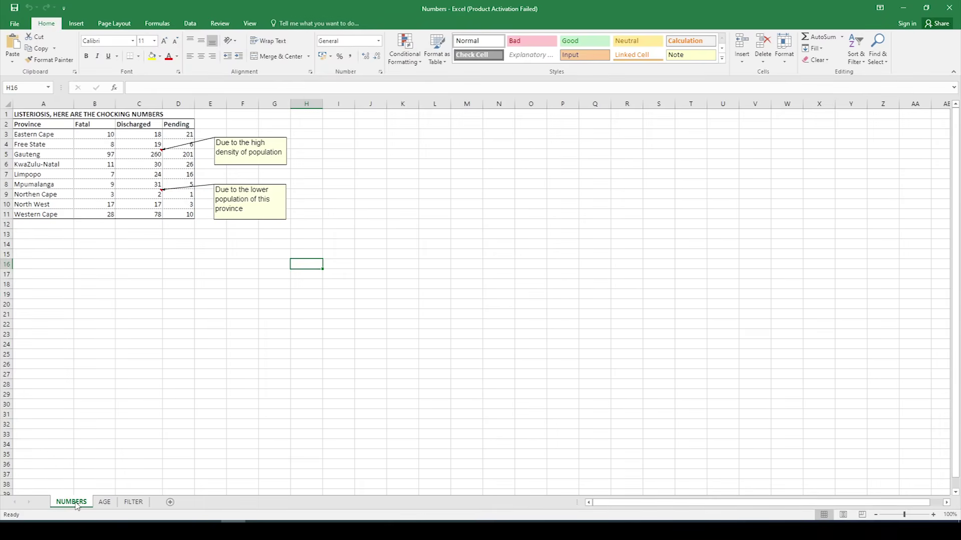
Step: Copy the Province names from NUMBERS into column A of the FILTER sheet and autofit it
left_click(106, 503)
left_click(133, 503)
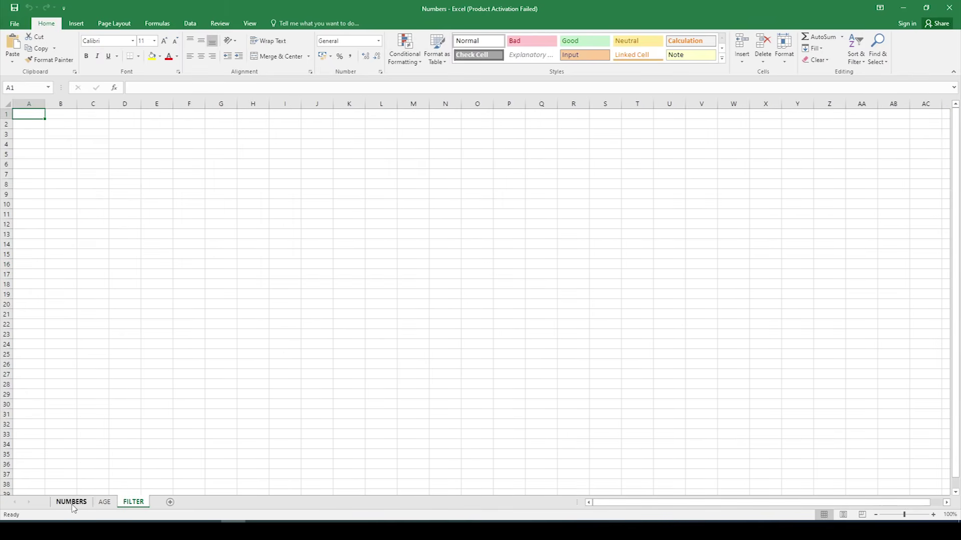
left_click(72, 502)
left_click(87, 282)
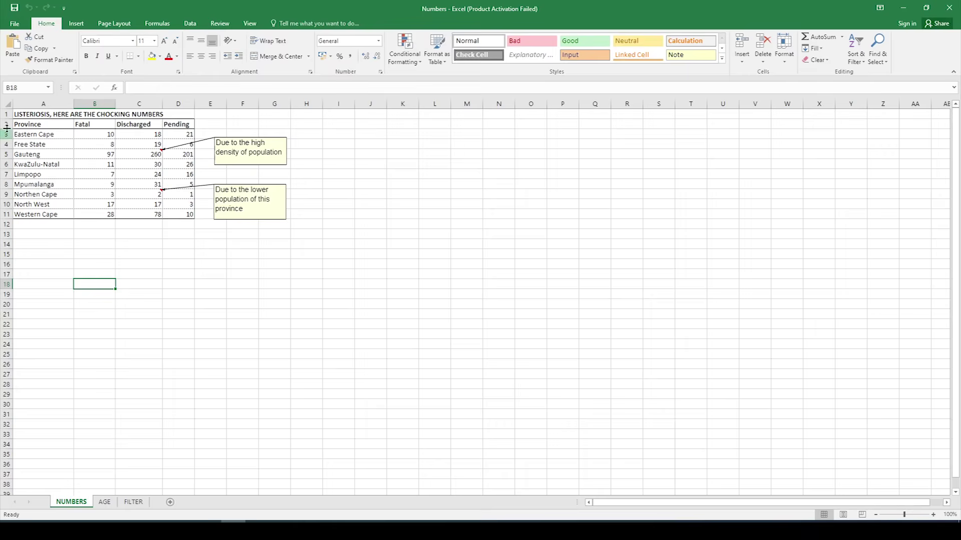
left_click(32, 127)
left_click_drag(37, 125, 41, 215)
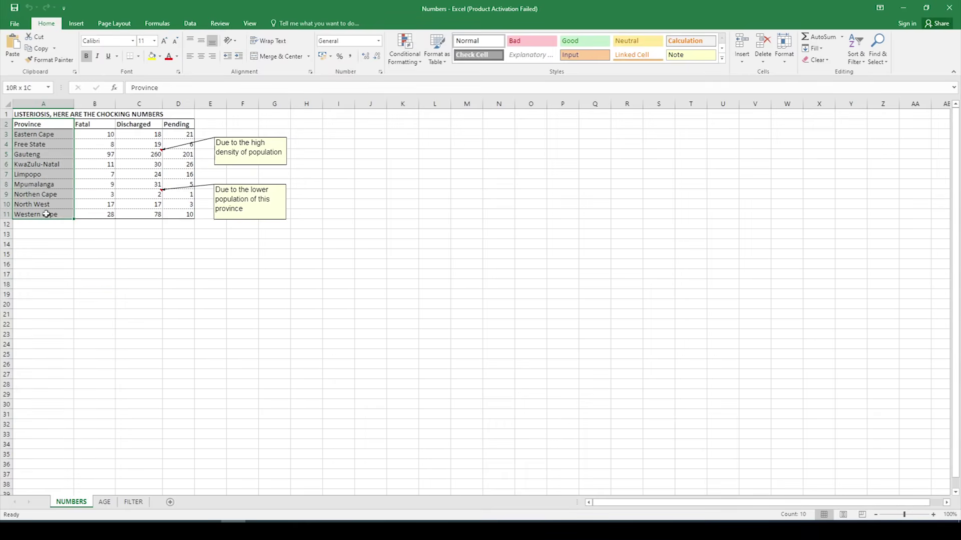
left_click(42, 50)
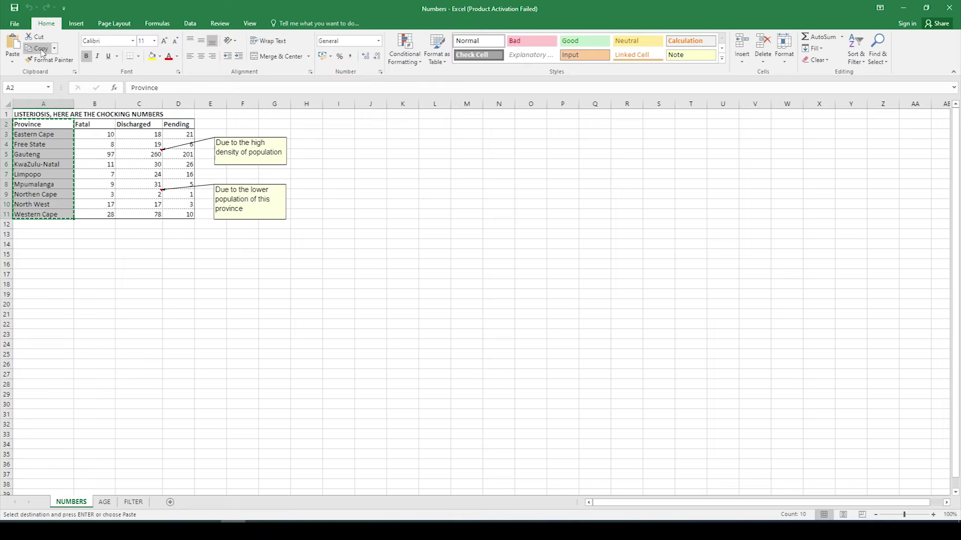
left_click(140, 502)
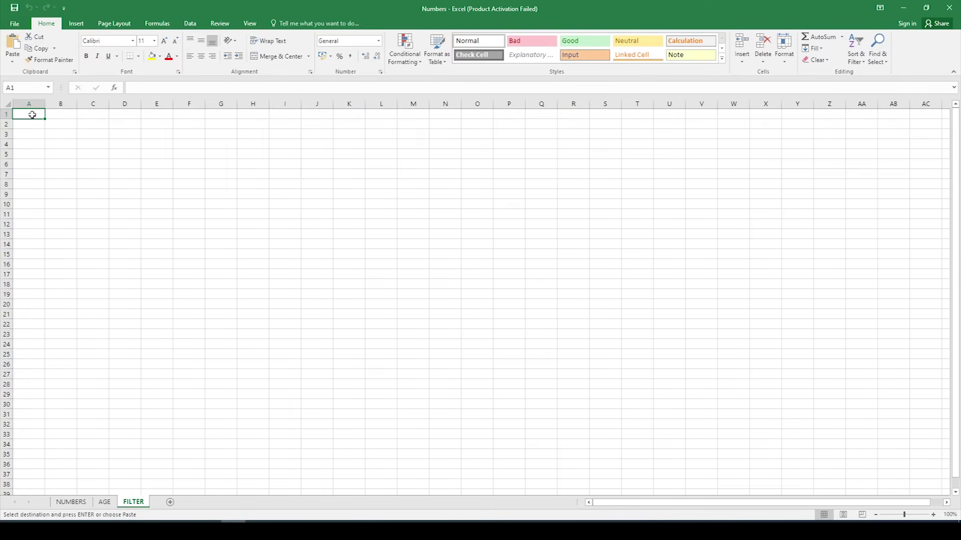
left_click(17, 44)
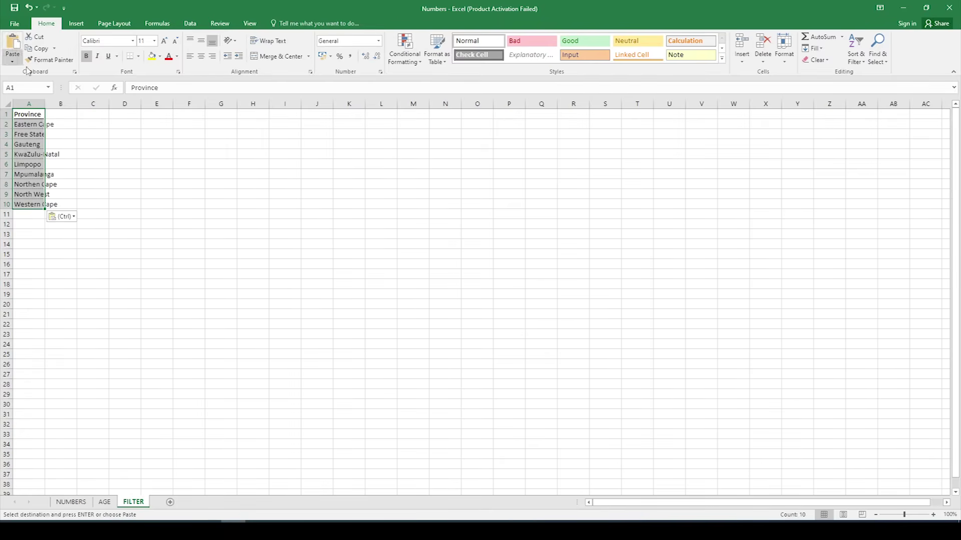
double_click(47, 105)
left_click(38, 235)
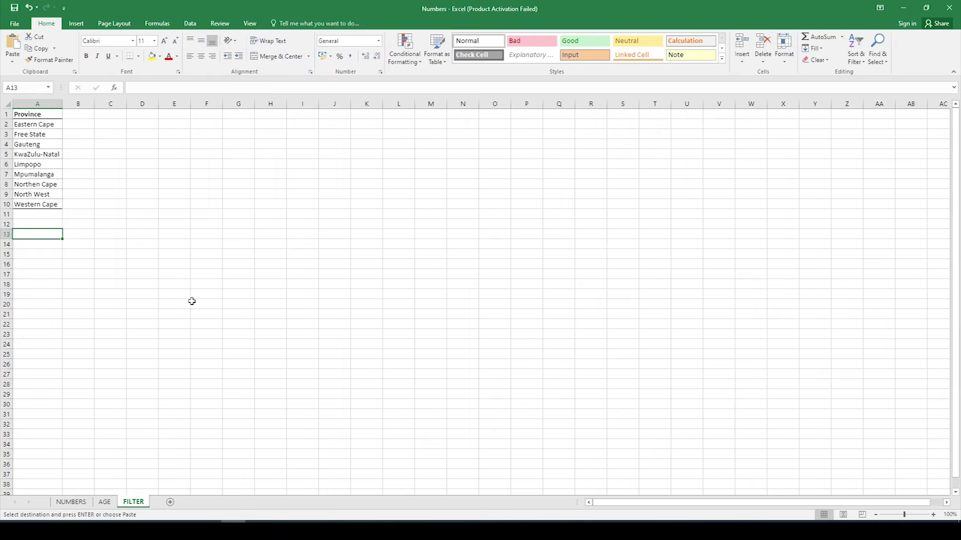
Step: Copy the Discharged and Pending columns into FILTER at B1 and autofit columns B and C
left_click(75, 502)
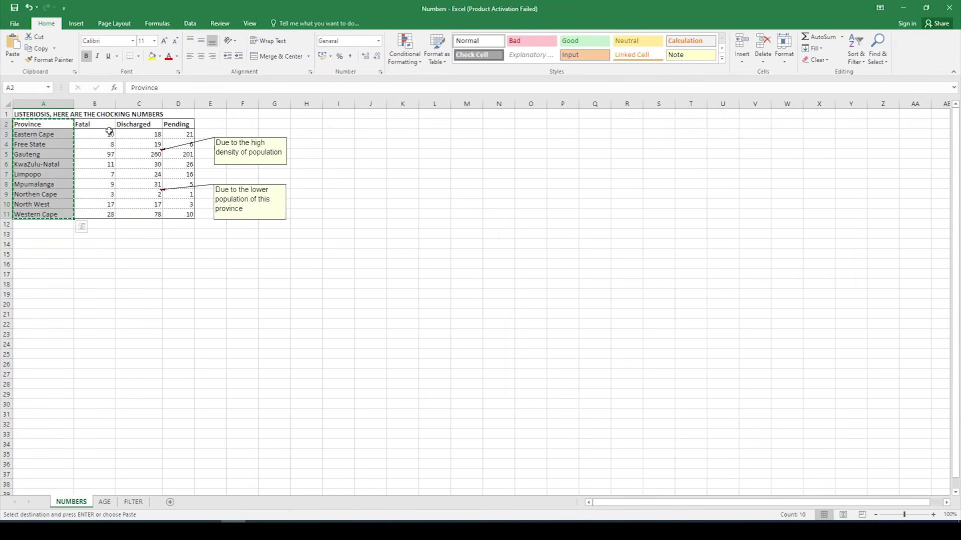
left_click_drag(136, 122, 192, 215)
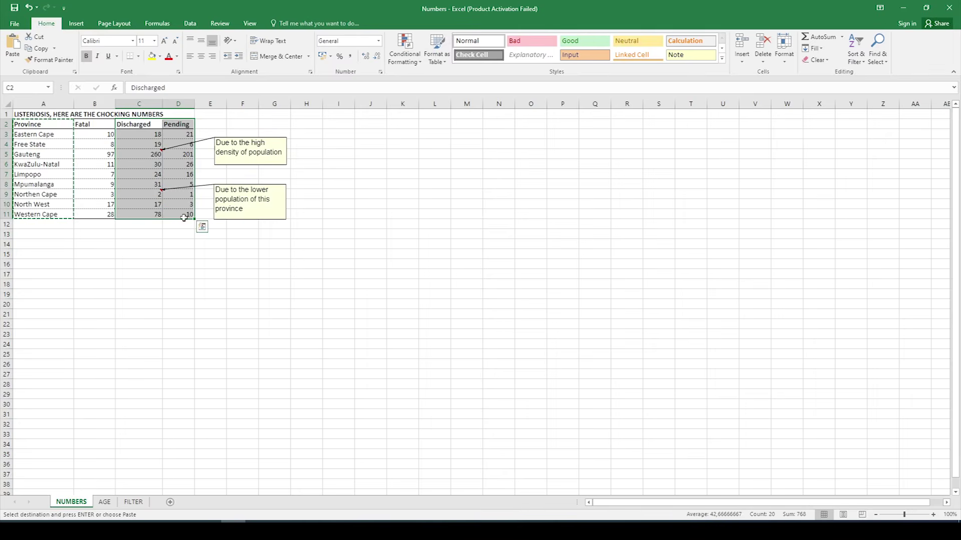
left_click(39, 48)
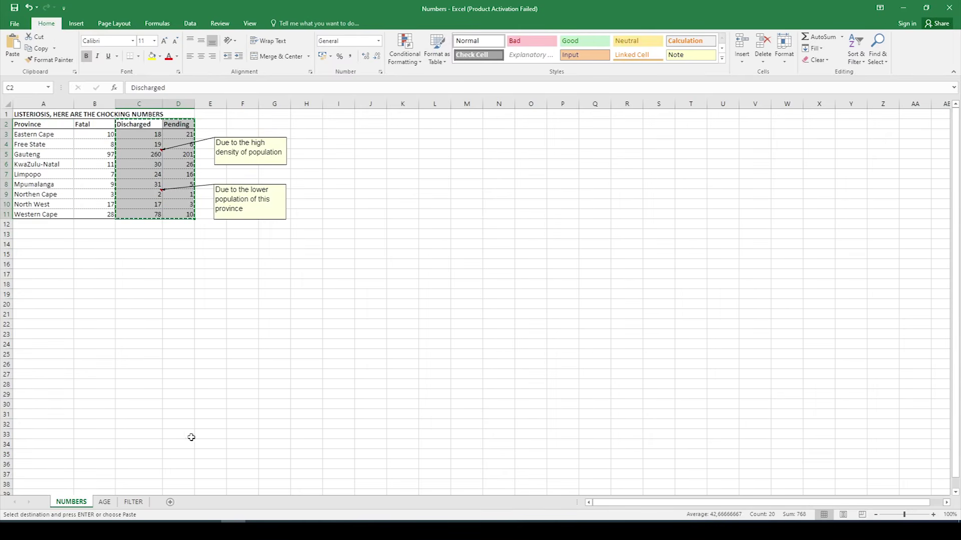
left_click(133, 502)
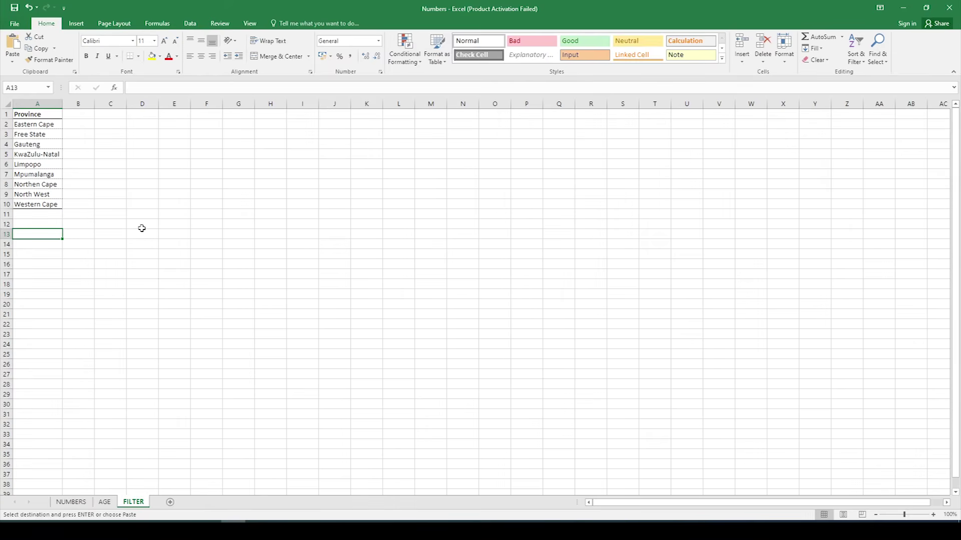
left_click(78, 112)
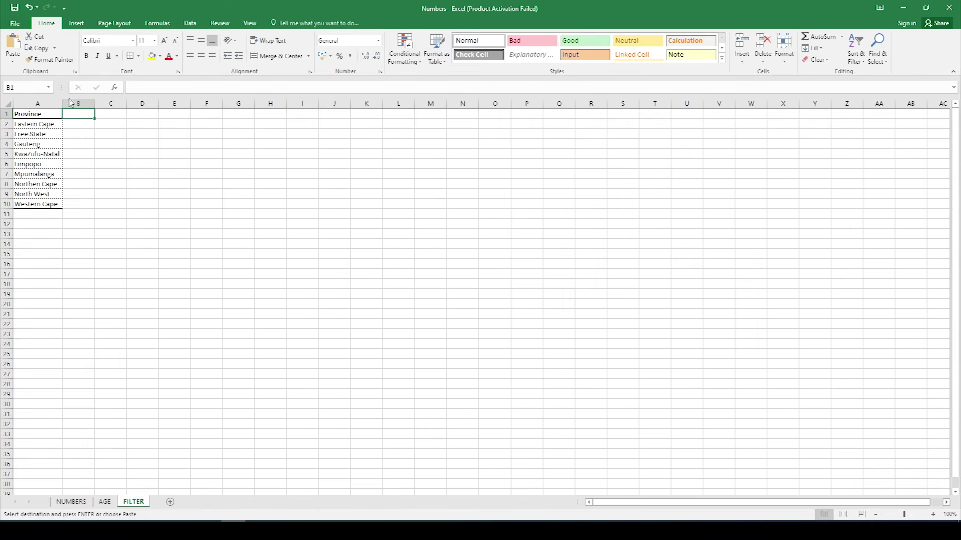
left_click(13, 42)
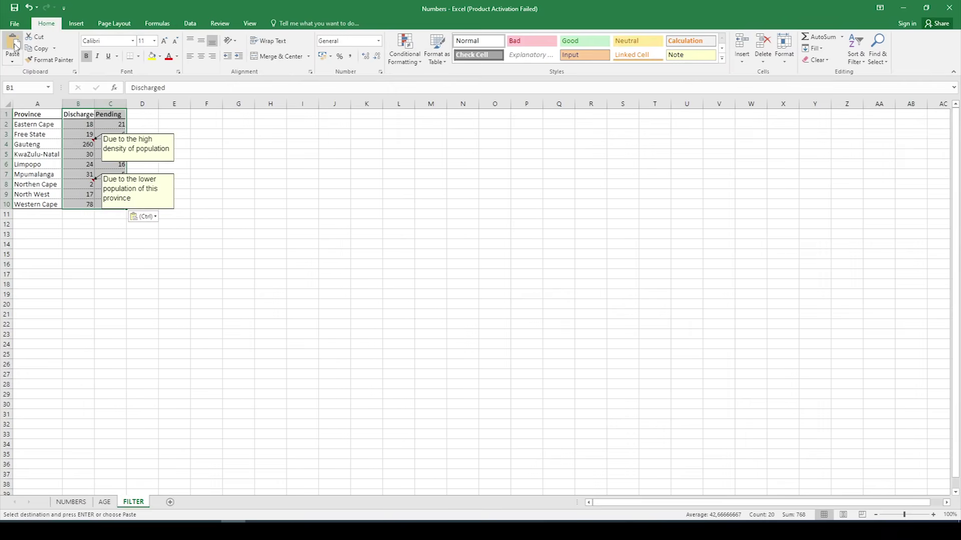
double_click(95, 104)
double_click(131, 104)
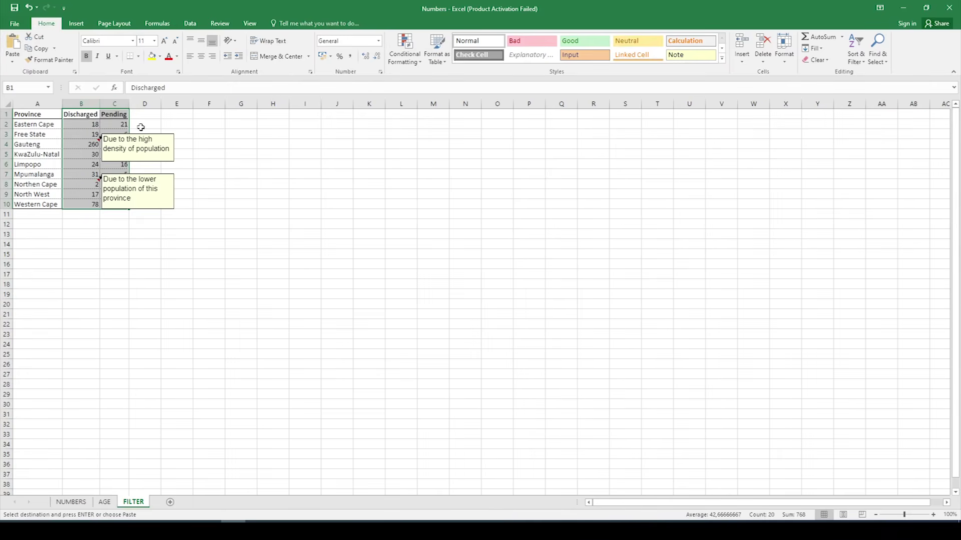
left_click(125, 264)
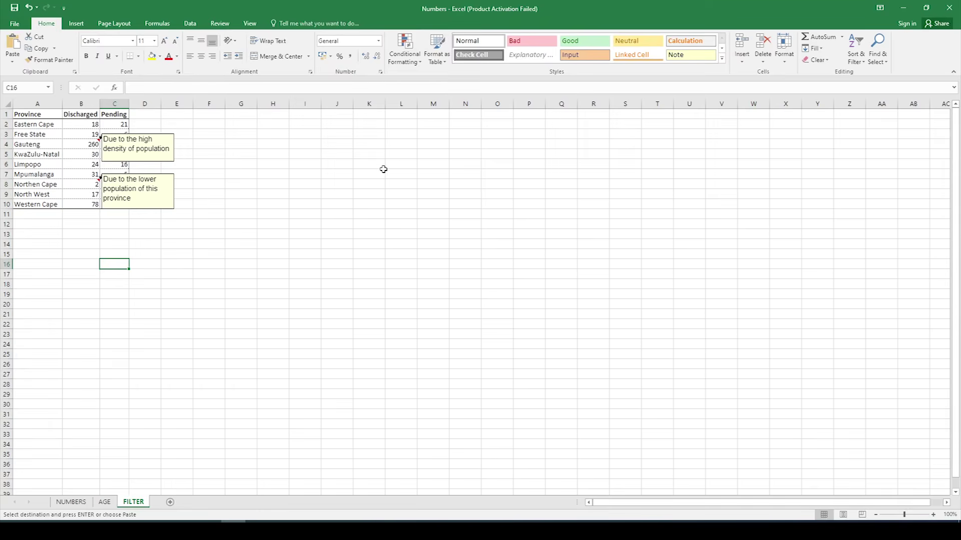
left_click(212, 146)
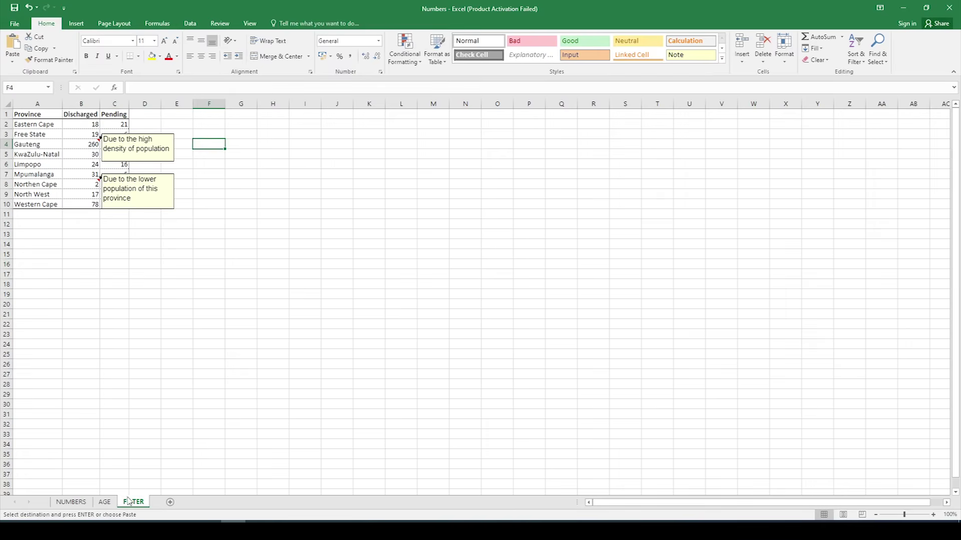
Step: Paste a FILTER-sheet screenshot into Word's 5.1.1 box, remove blank lines, and return to Excel
key("Escape")
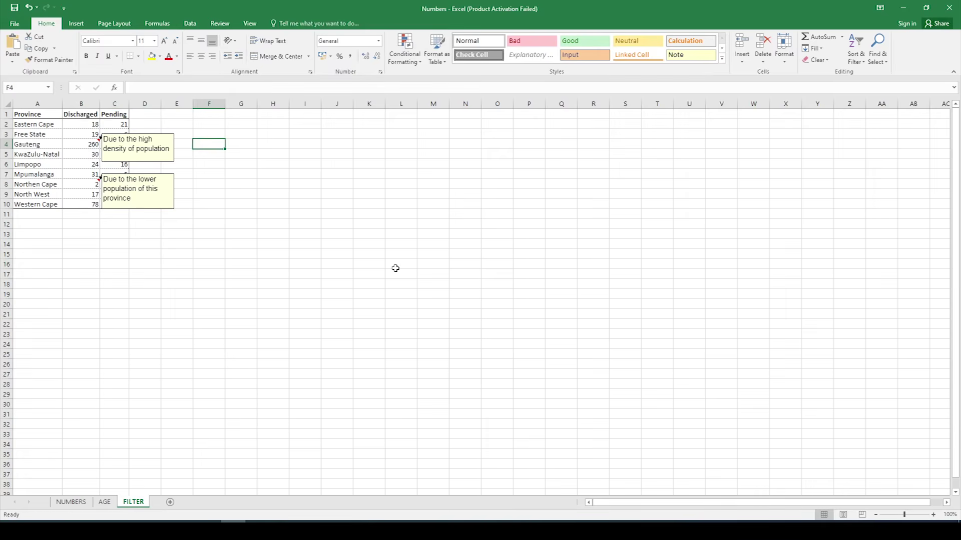
key("alt+Tab")
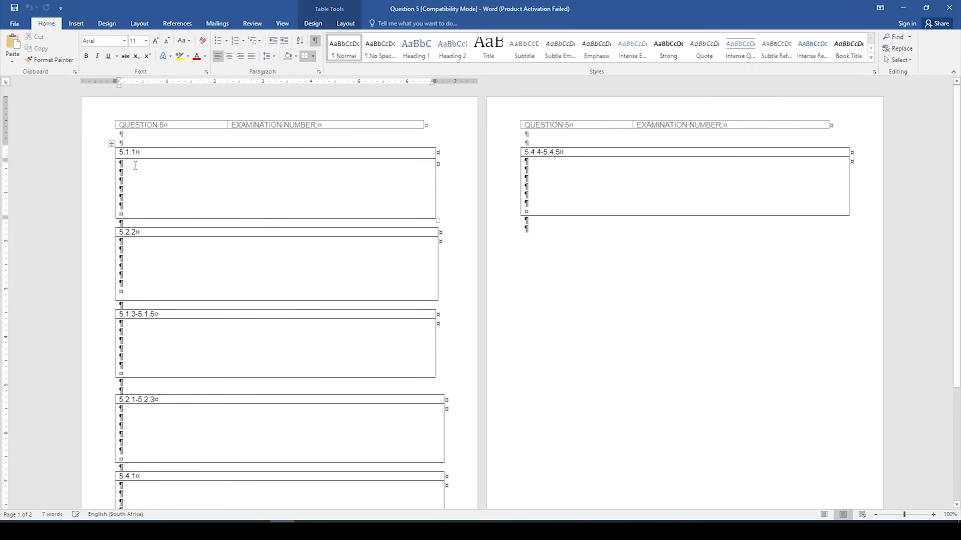
left_click(12, 44)
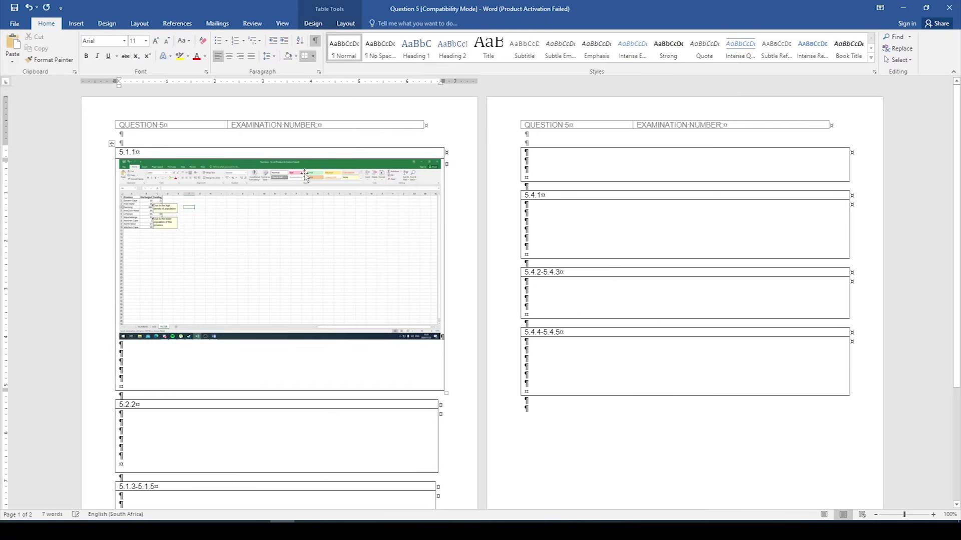
key("Delete")
key("Delete")
key("Delete")
key("Delete")
key("Delete")
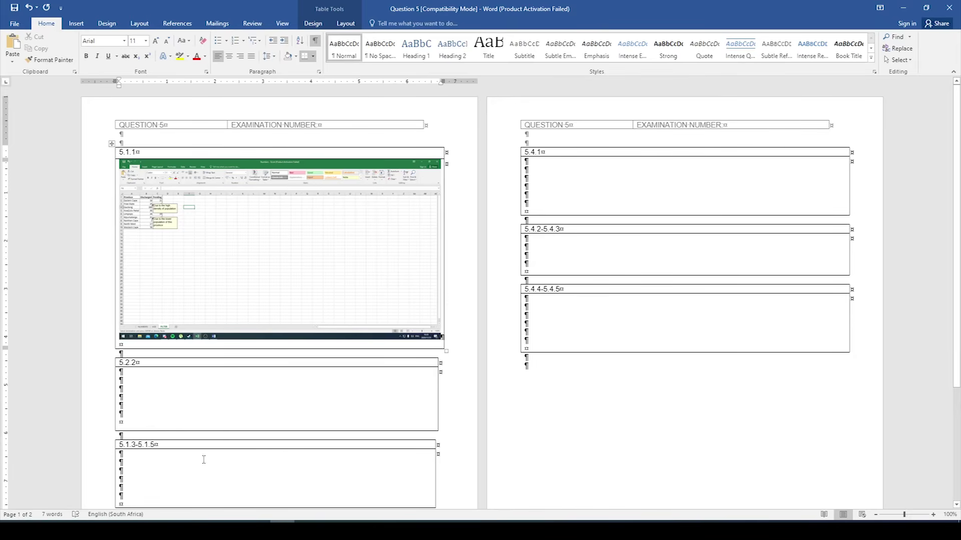
key("alt+Tab")
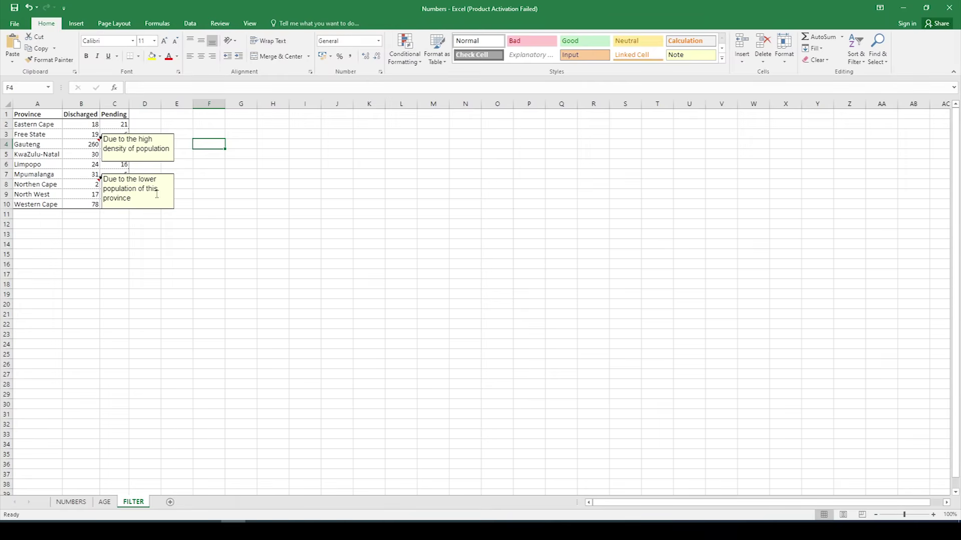
Step: Copy the table A1:C10 and paste it starting at cell A12
left_click_drag(30, 112, 117, 202)
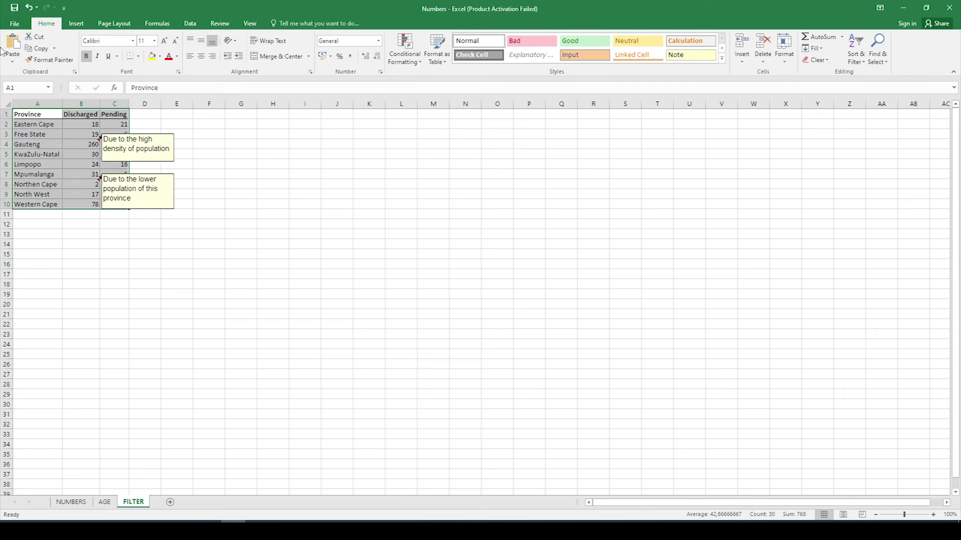
left_click(44, 49)
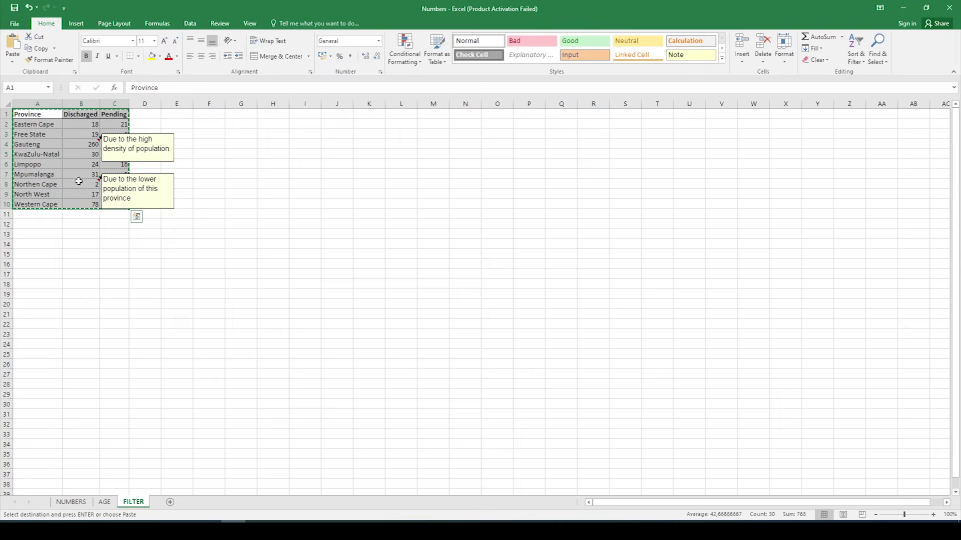
left_click(28, 224)
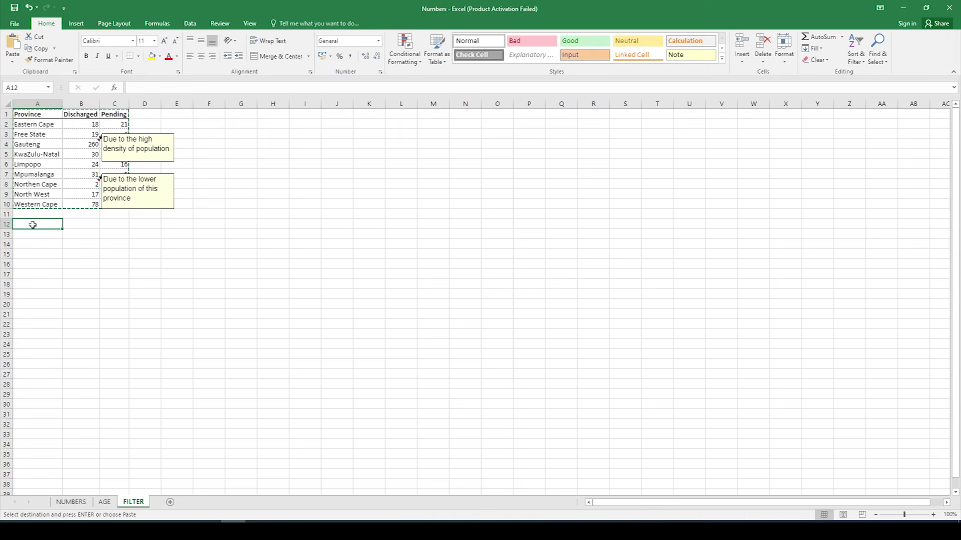
left_click(12, 45)
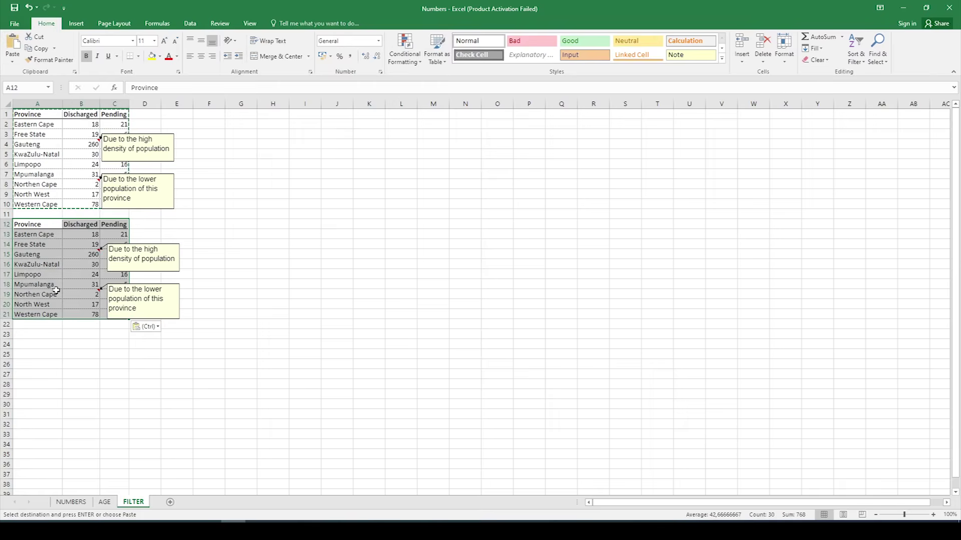
left_click(99, 355)
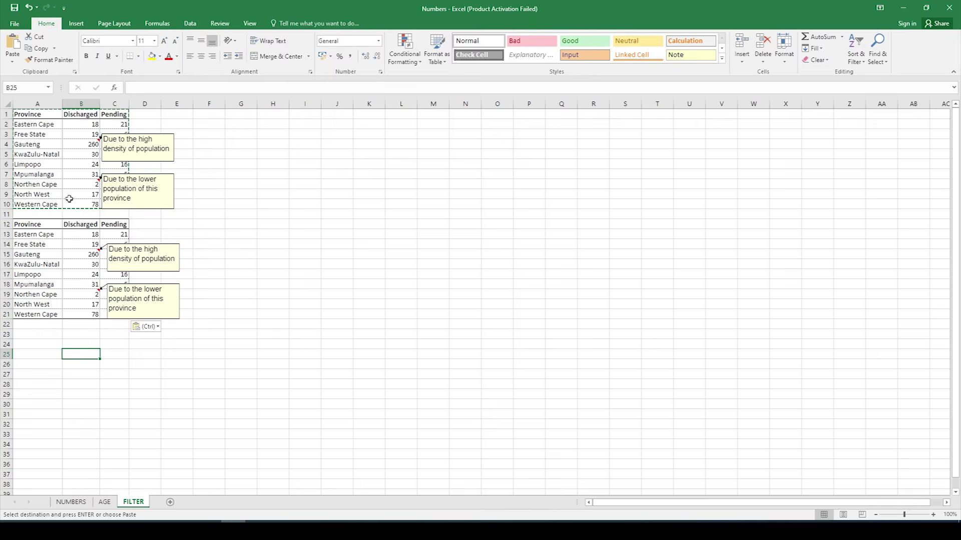
Step: Turn on filtering for the copied table's heading row A12:C12
left_click(30, 224)
left_click_drag(115, 225, 115, 225)
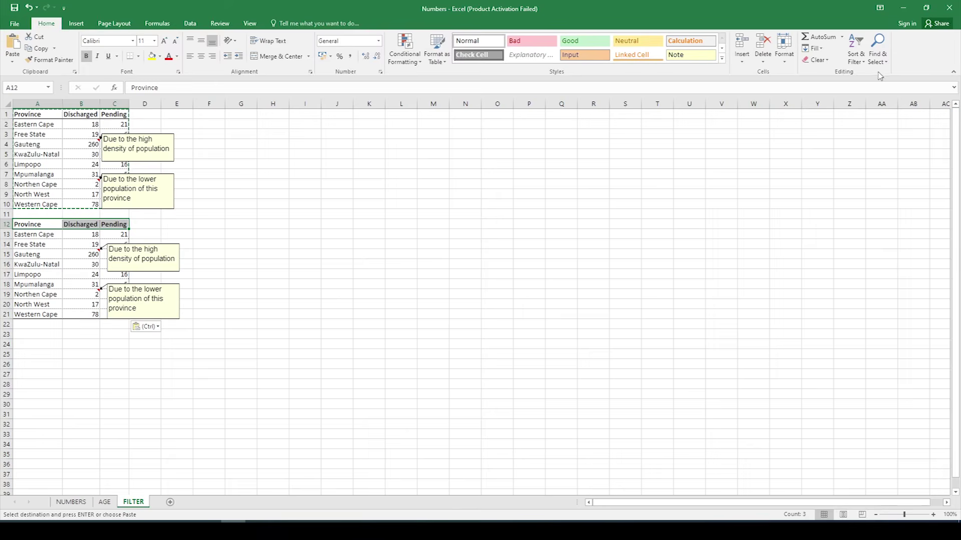
left_click(864, 62)
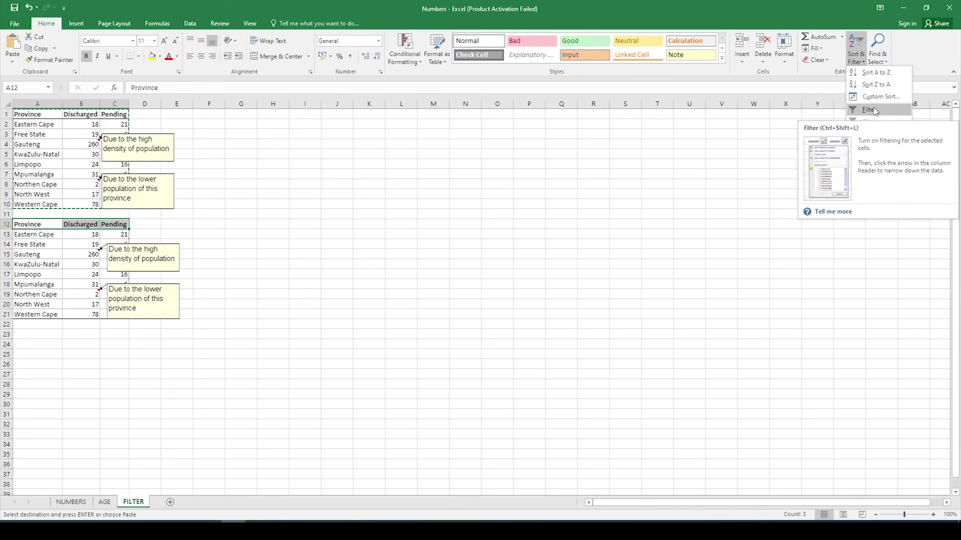
left_click(875, 111)
left_click(452, 265)
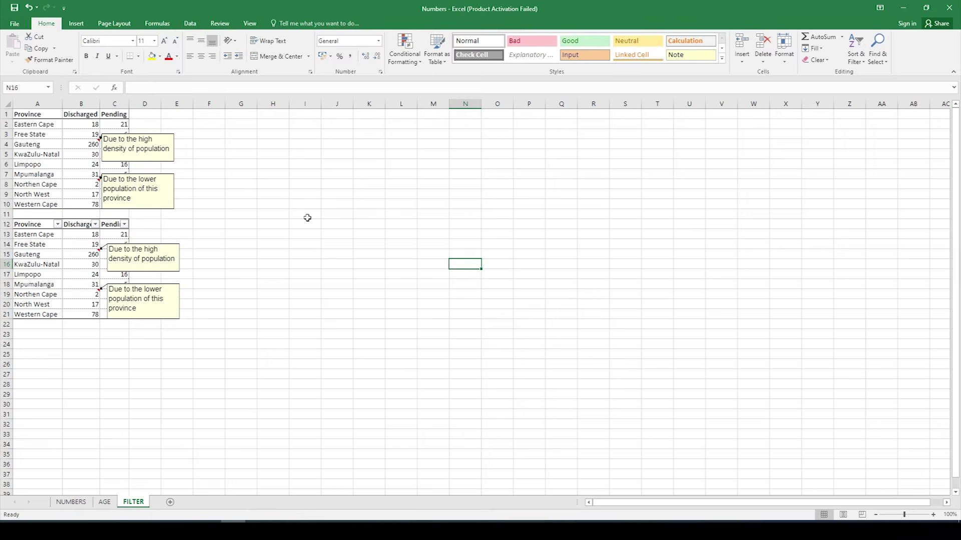
Step: Filter Discharged to greater than or equal to 30
left_click(96, 225)
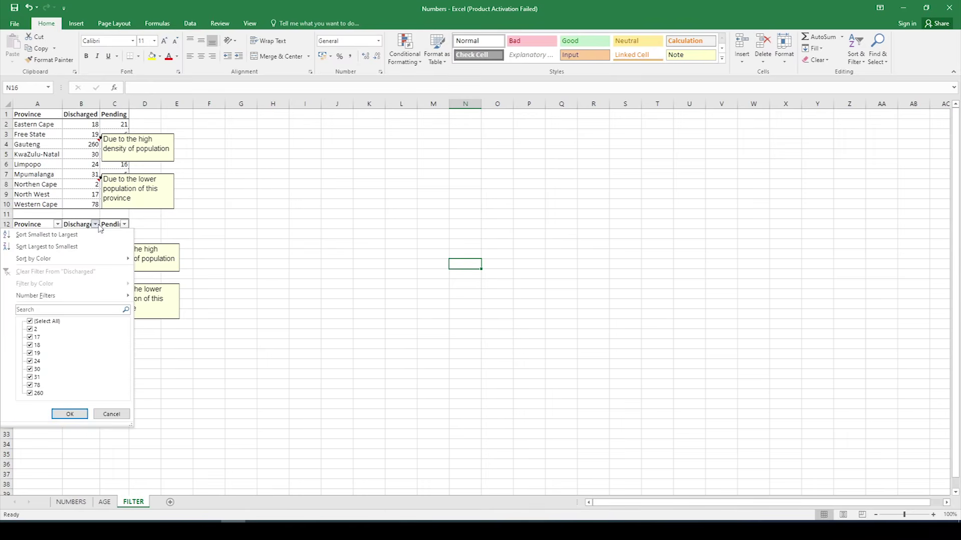
mouse_move(102, 298)
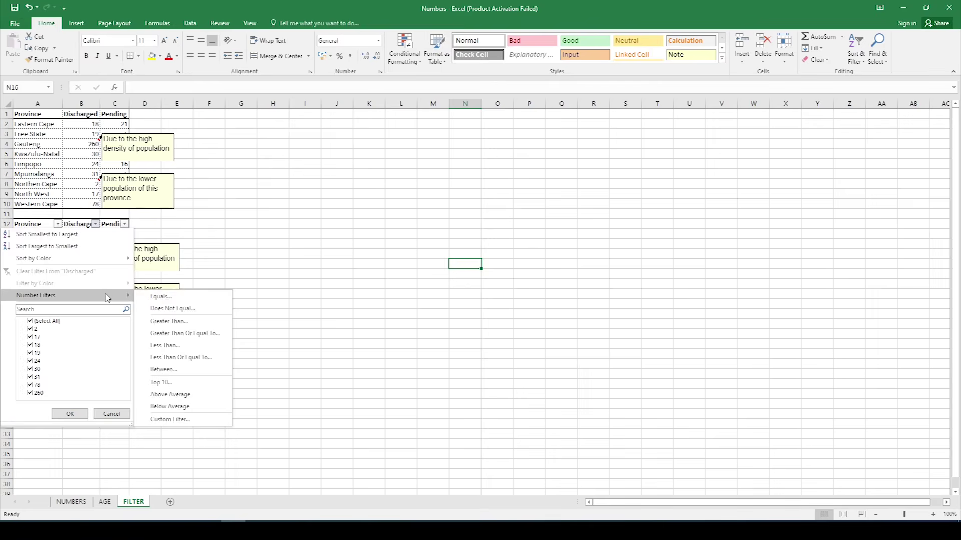
left_click(223, 336)
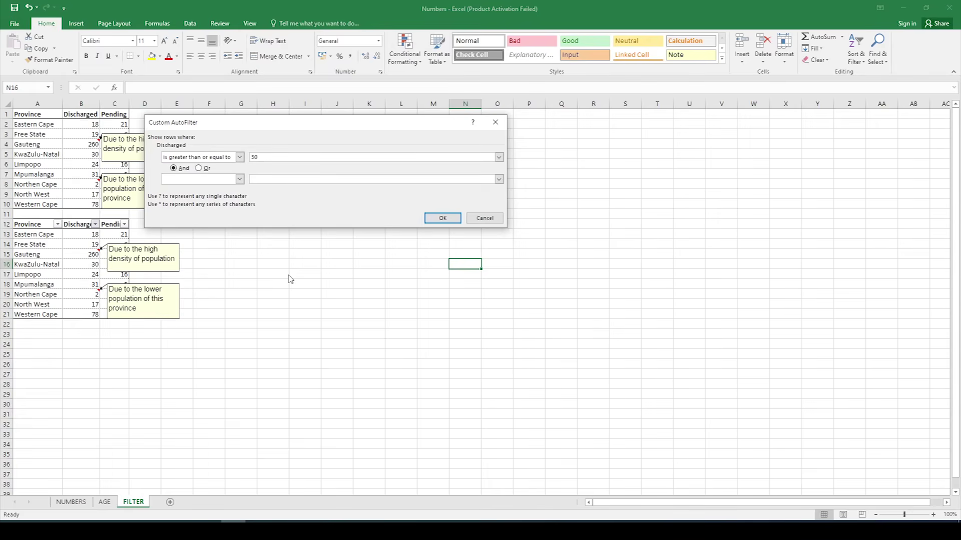
left_click(443, 218)
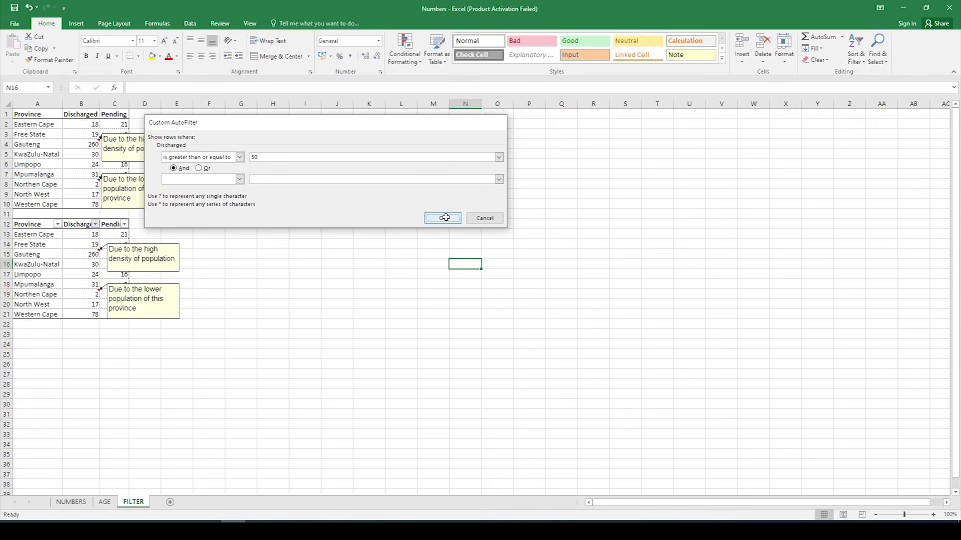
left_click(292, 332)
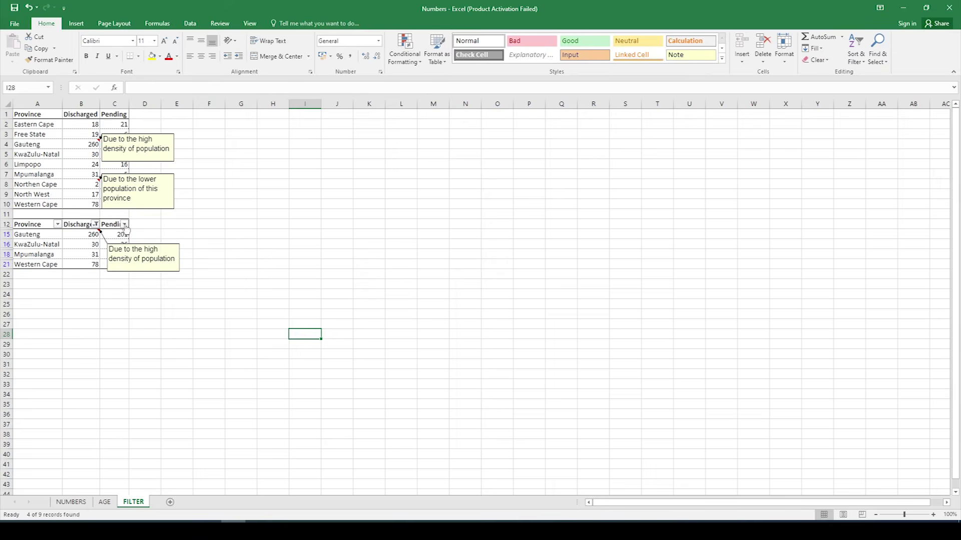
Step: Add a Pending greater-than-or-equal-to 10 filter, leaving Gauteng, KwaZulu-Natal and Western Cape
left_click(125, 225)
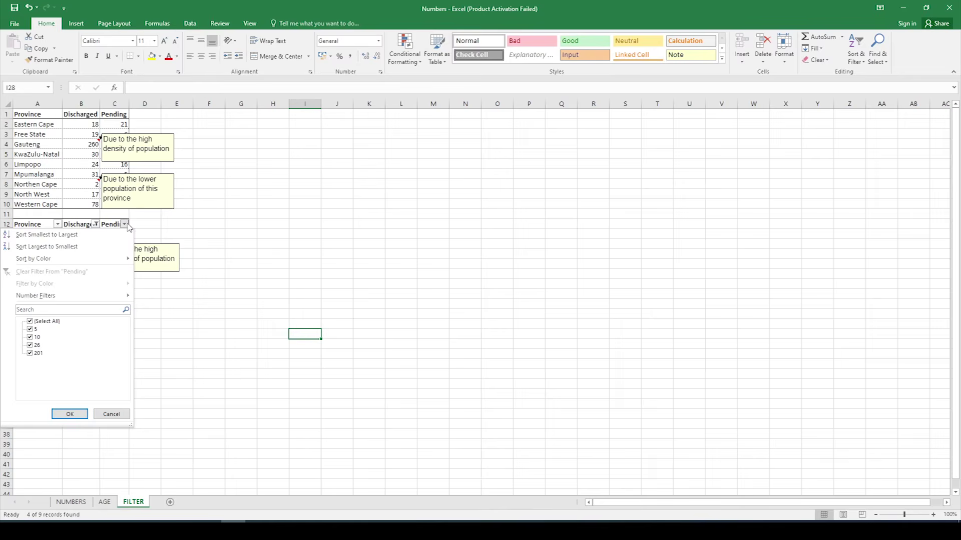
mouse_move(119, 295)
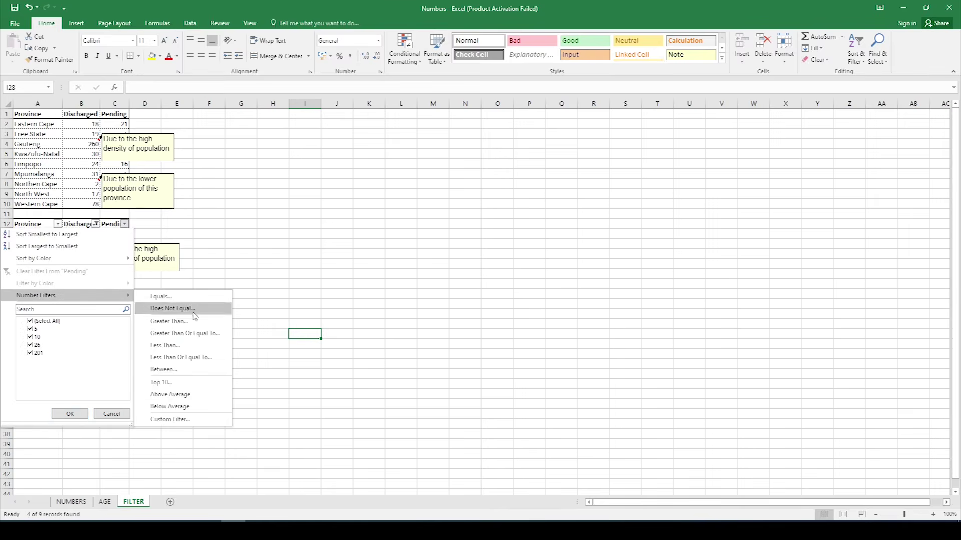
left_click(189, 333)
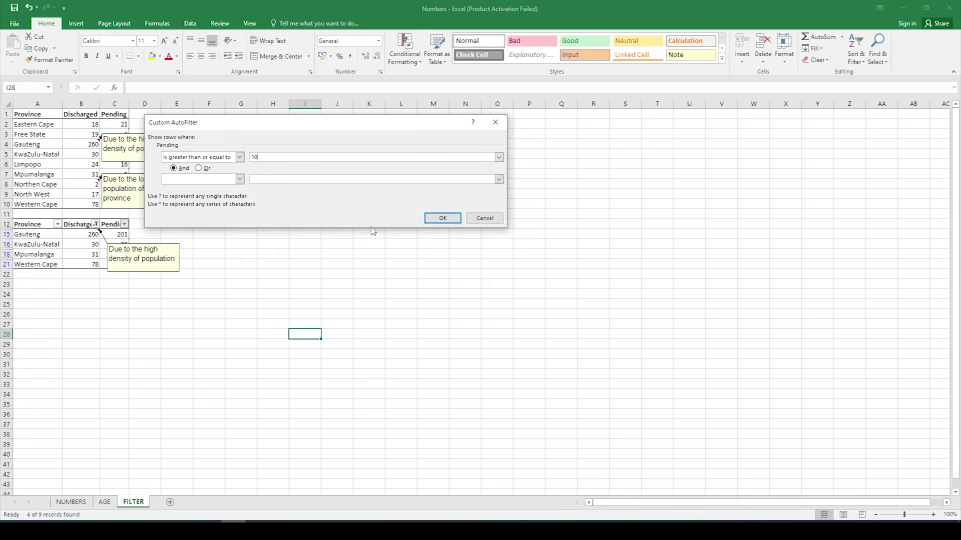
left_click(442, 218)
left_click(152, 344)
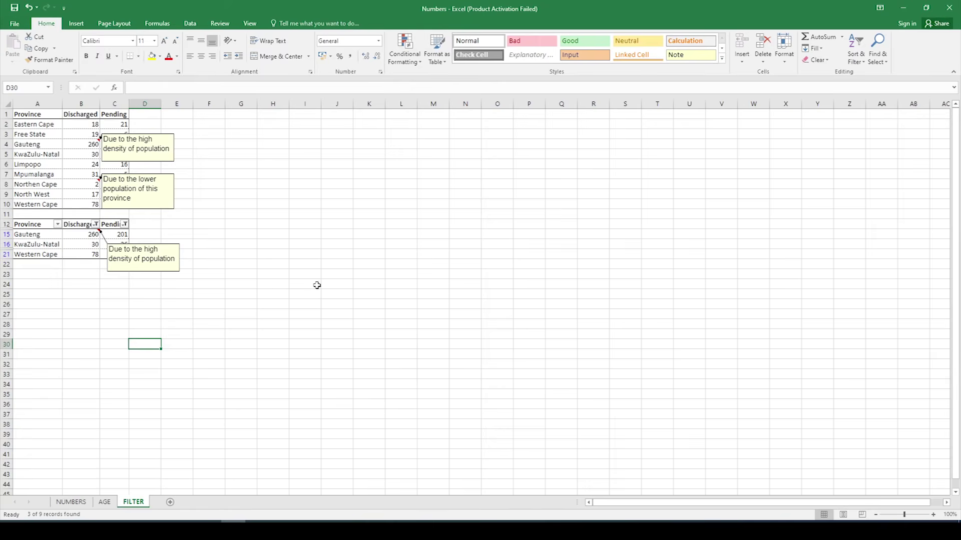
left_click(202, 223)
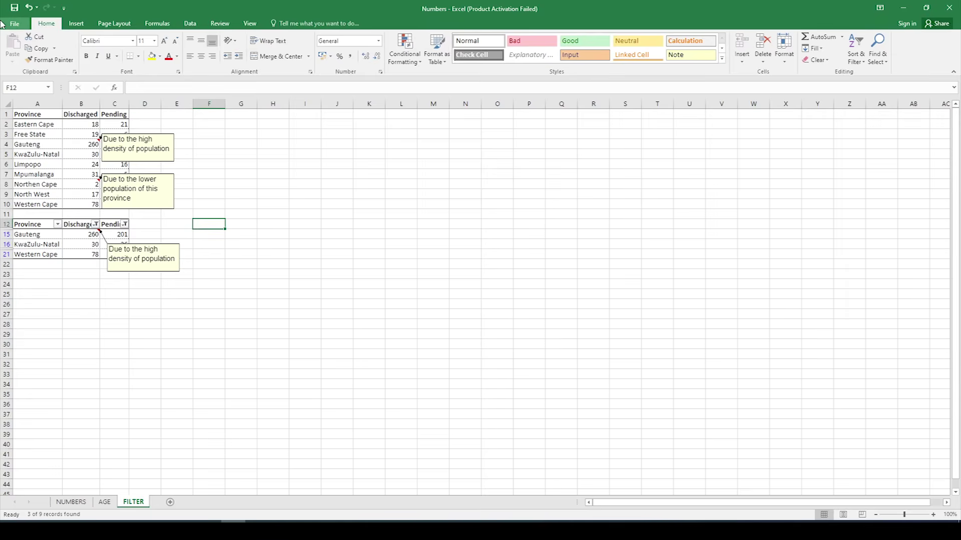
Step: Paste the filtered-table screenshot into Word's 5.2.2 box, delete empty lines, and return to Excel
left_click(282, 530)
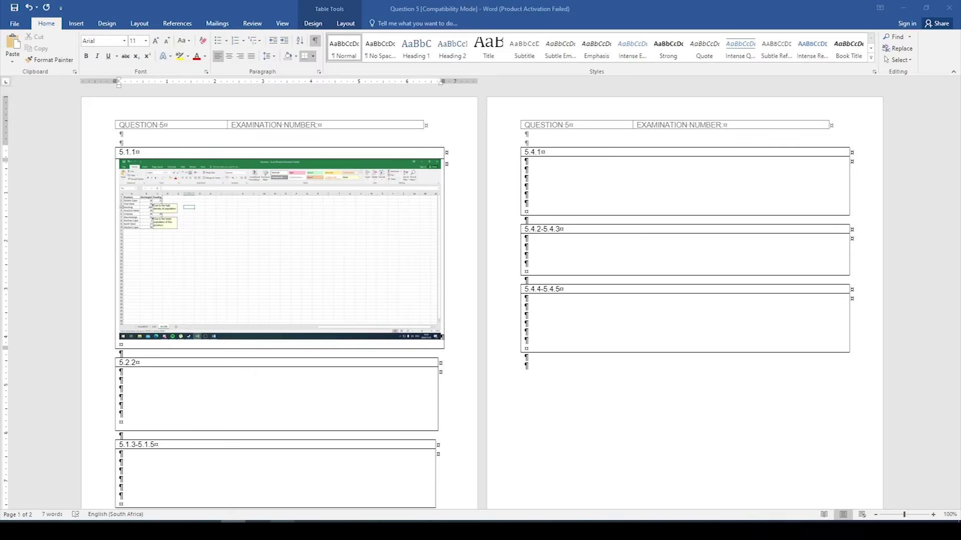
left_click(142, 374)
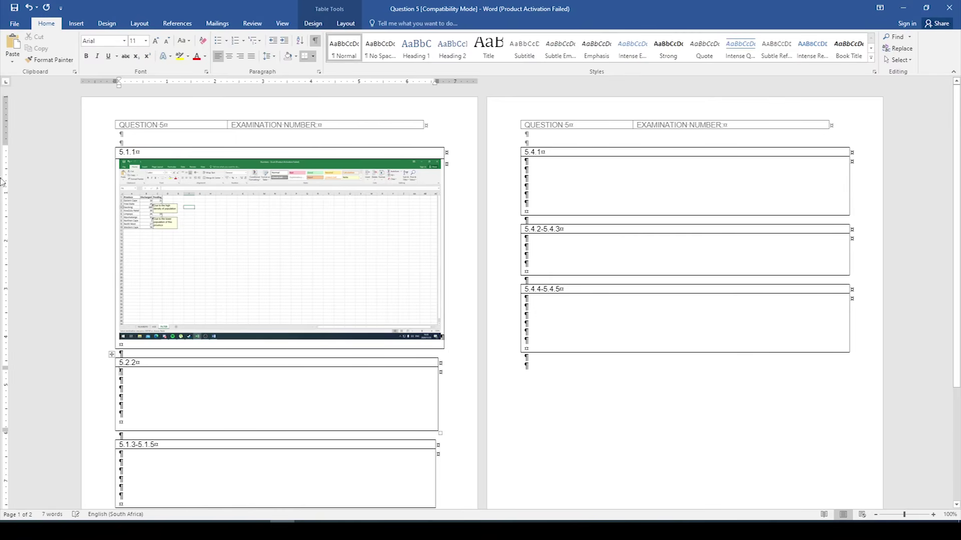
left_click(12, 44)
scroll(148, 438, "down", 3)
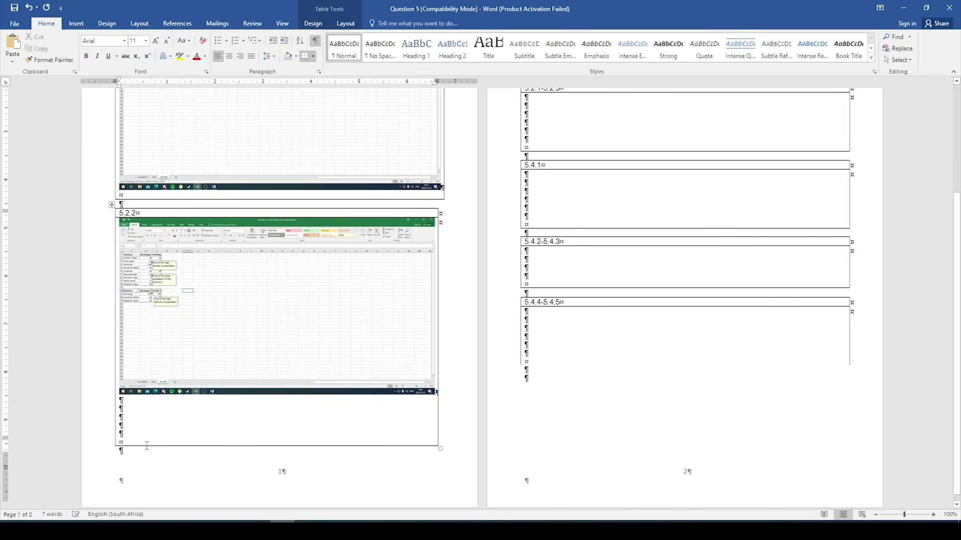
key("Delete")
key("Delete")
key("Delete")
key("Delete")
key("Delete")
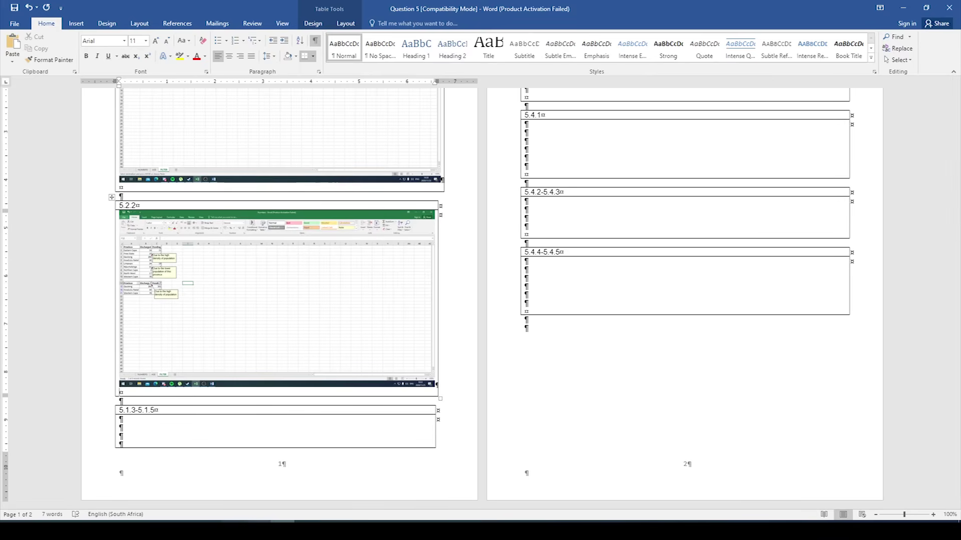
key("alt+Tab")
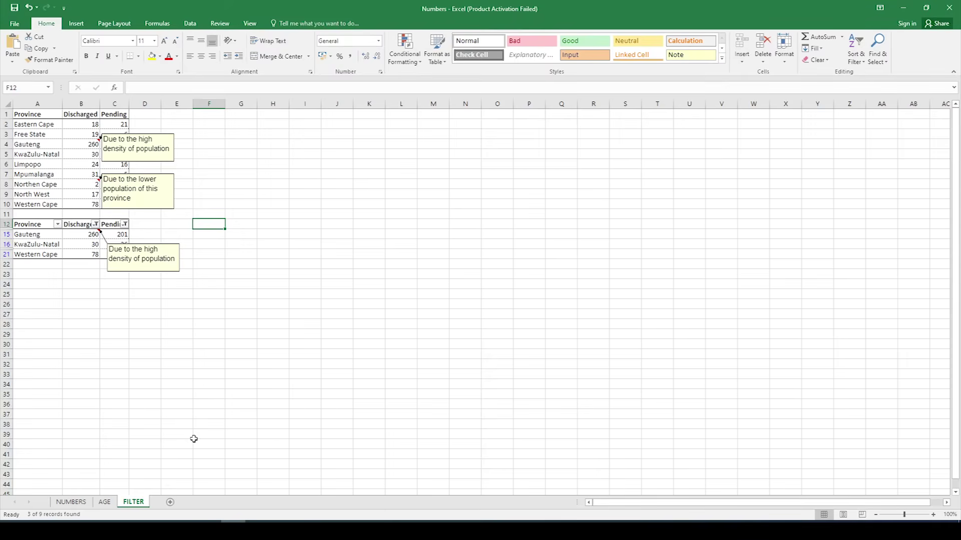
Step: Select the original table A1:C10 and open Custom Sort from Sort & Filter
left_click(39, 125)
left_click_drag(39, 125, 118, 203)
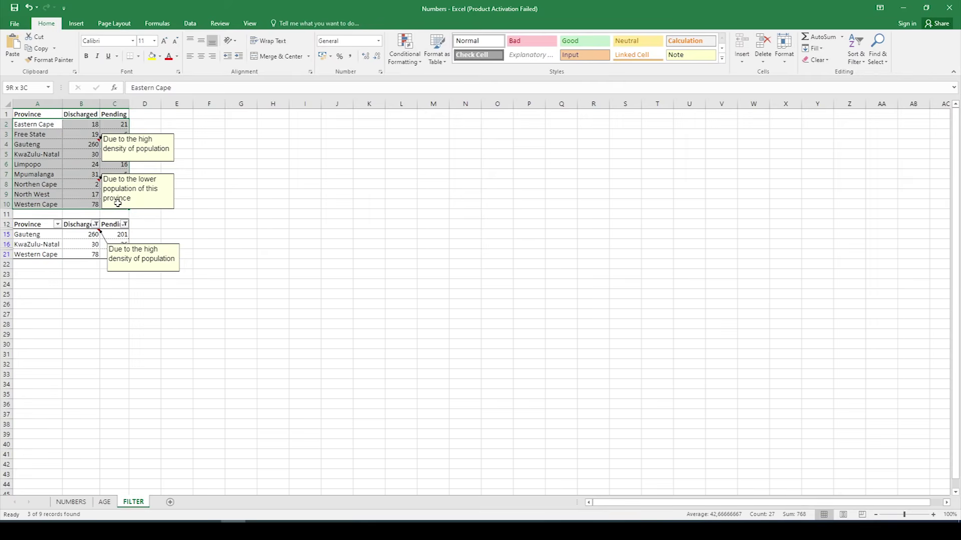
left_click(290, 232)
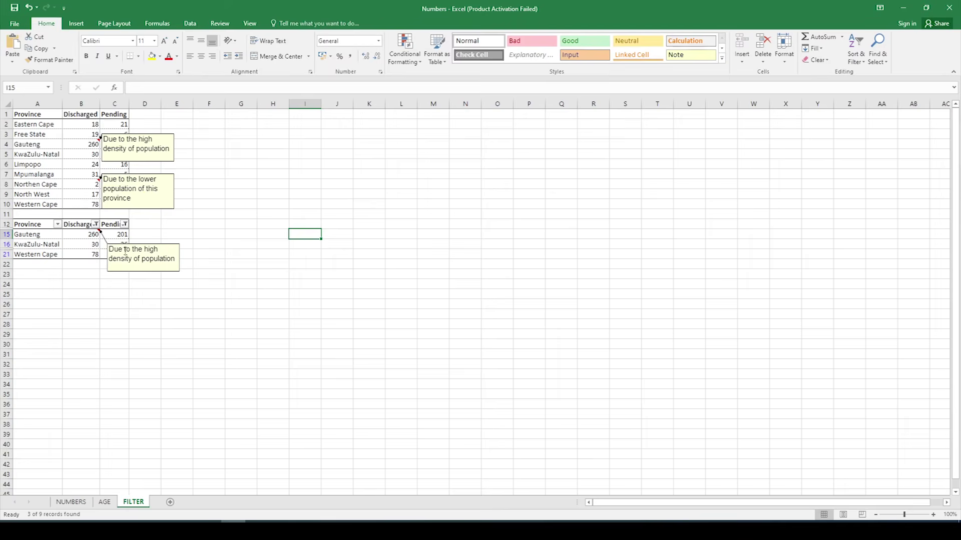
left_click_drag(24, 115, 121, 204)
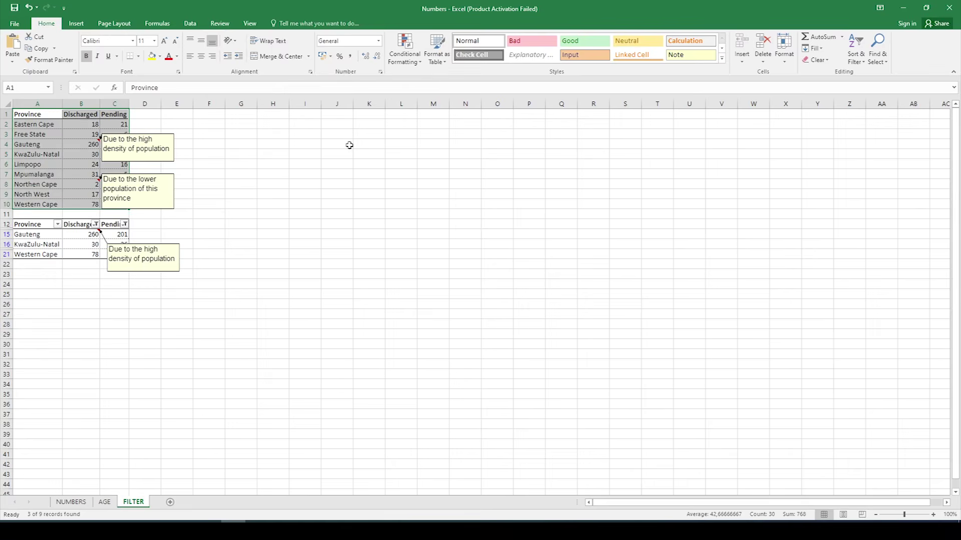
left_click(862, 63)
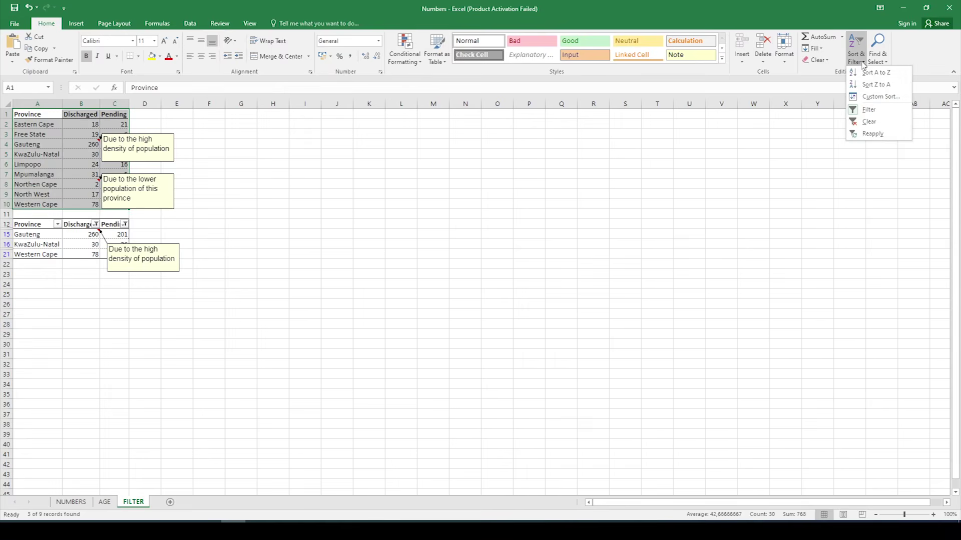
left_click(870, 98)
left_click_drag(308, 122, 313, 124)
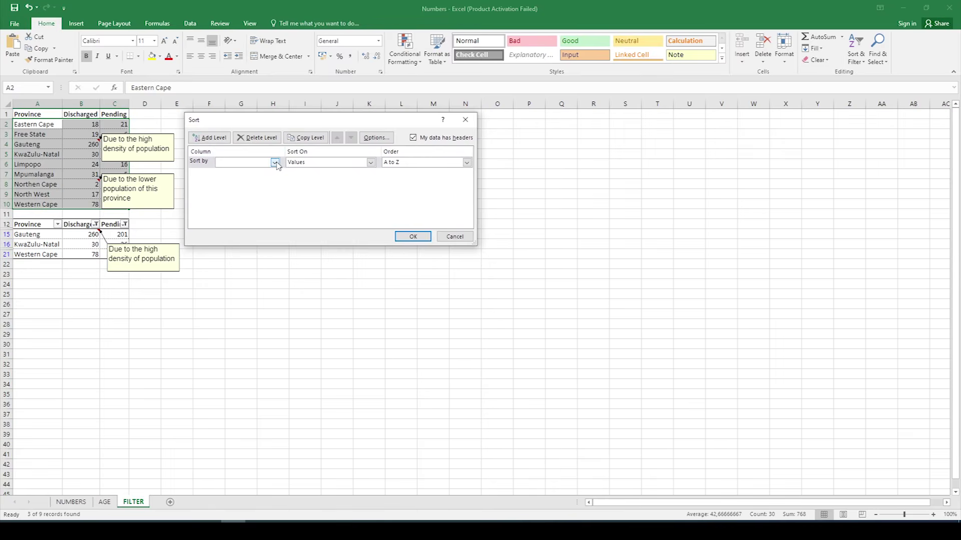
Step: Sort by Discharged, then add a Pending level, both Smallest to Largest
mouse_move(257, 527)
left_click(275, 163)
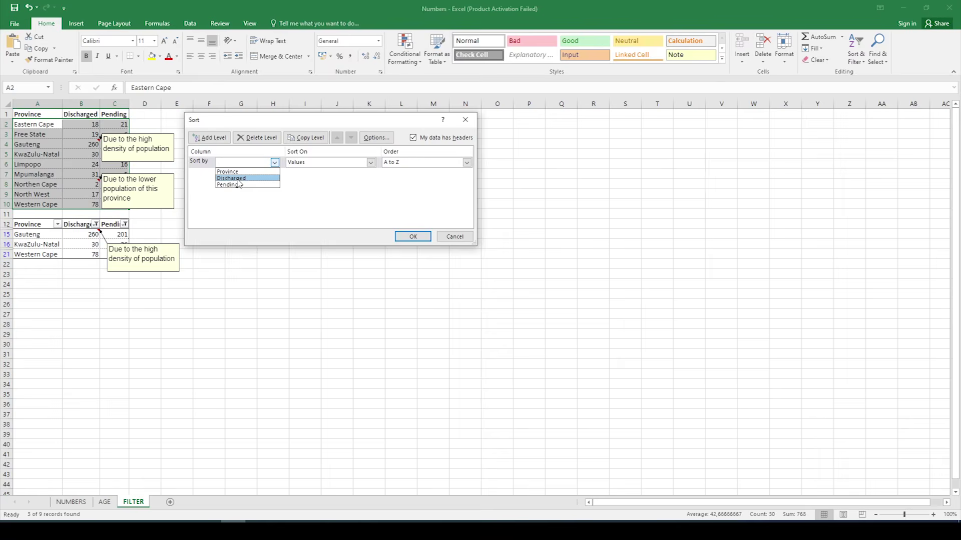
left_click(238, 179)
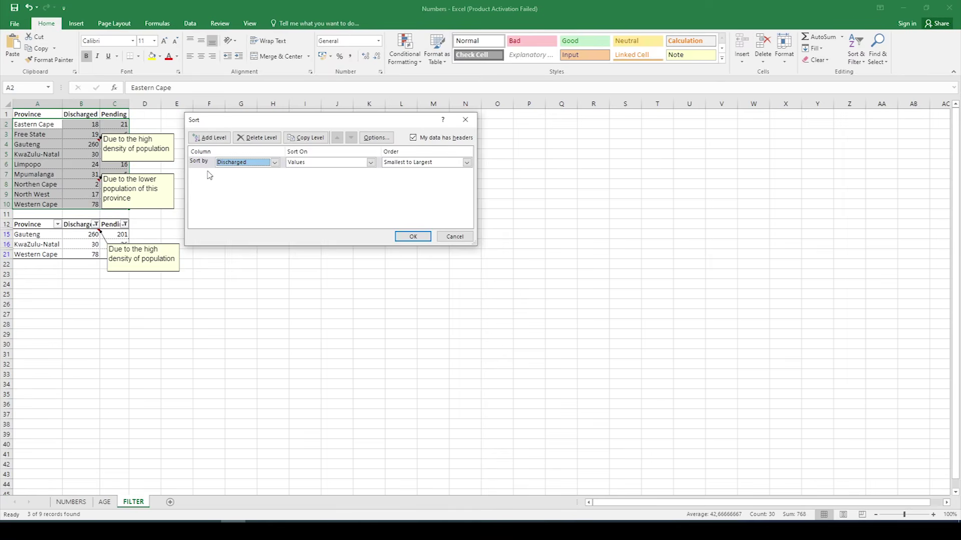
left_click(275, 162)
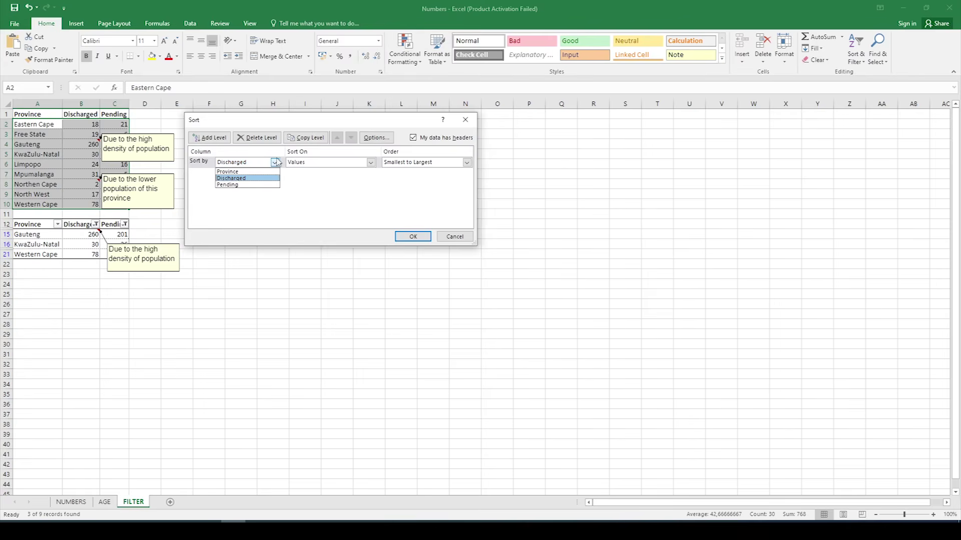
left_click(247, 178)
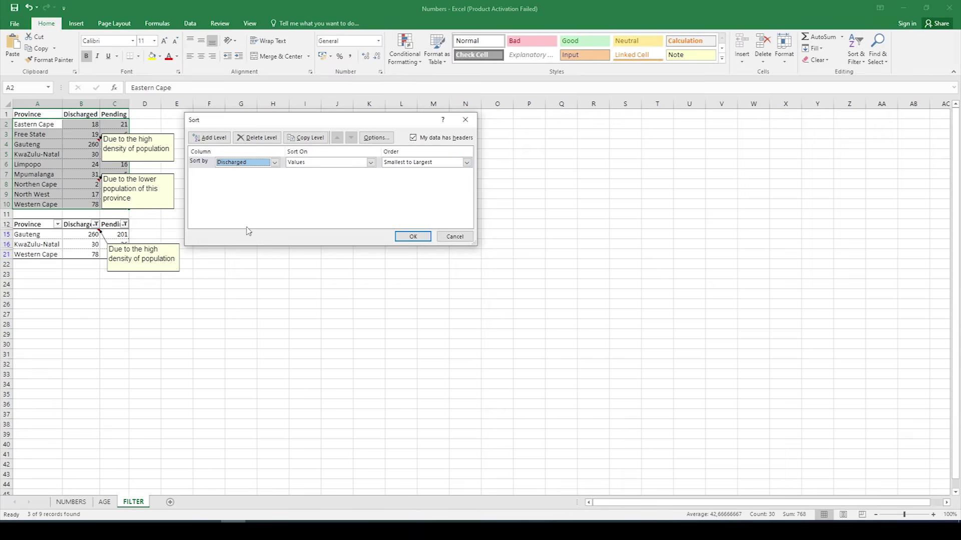
left_click(218, 141)
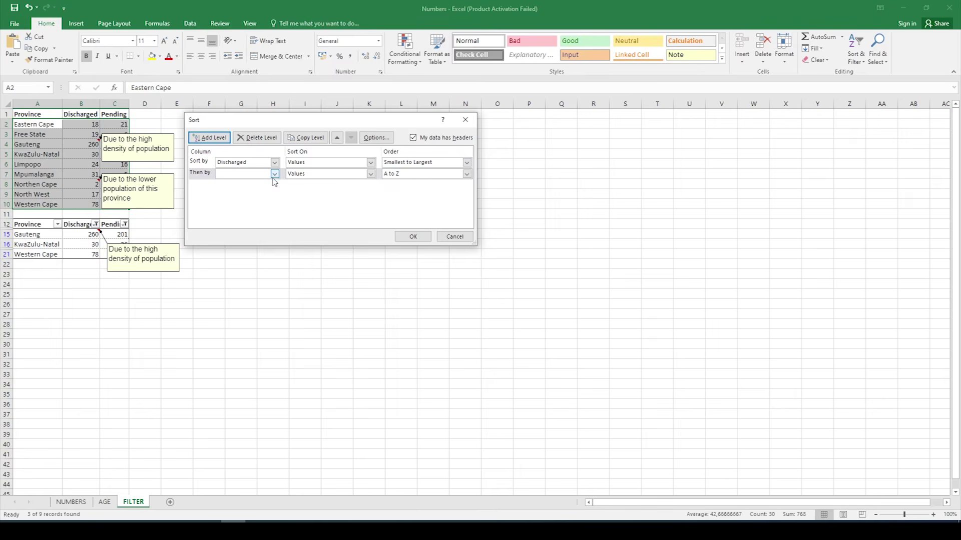
left_click(274, 174)
left_click(254, 196)
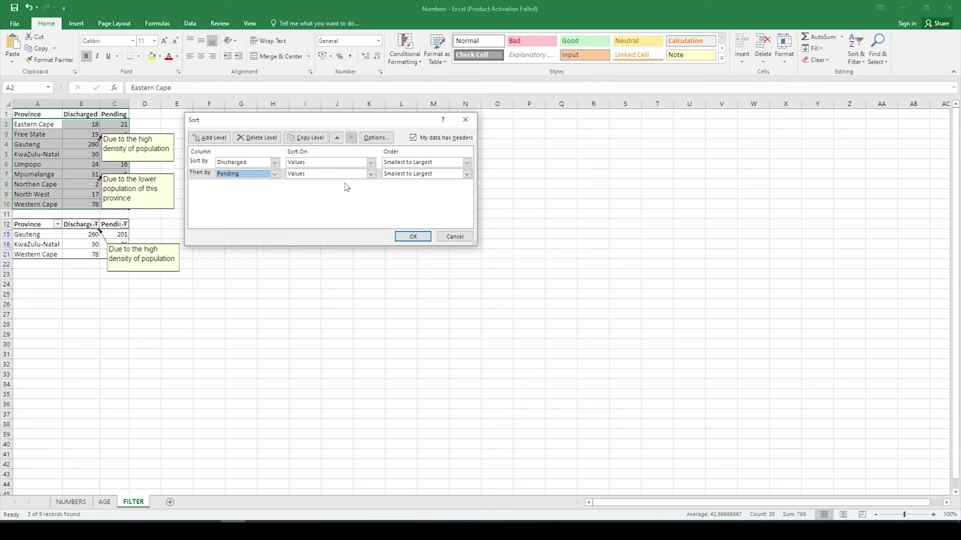
left_click_drag(238, 121, 266, 125)
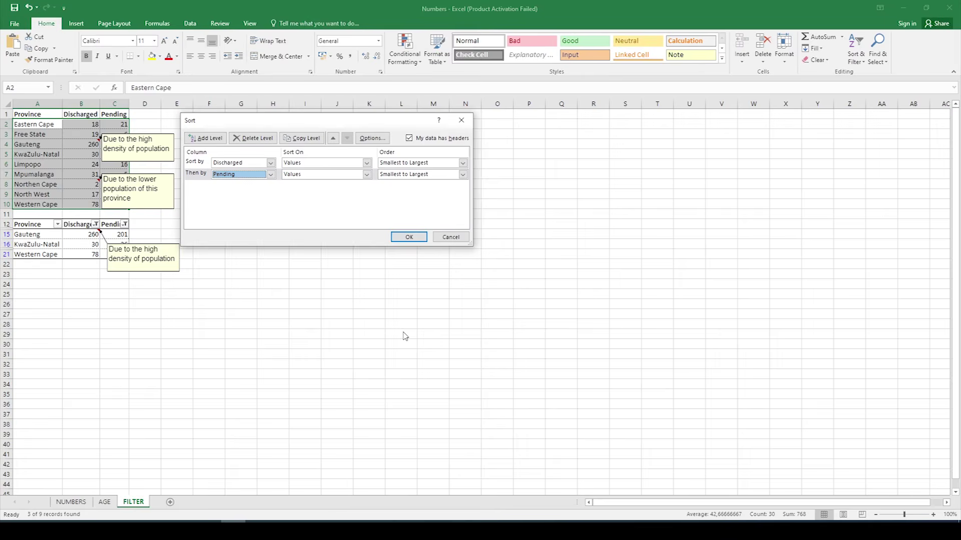
Step: Paste the Sort dialog screenshot into Word's 5.1.3–5.1.5 answer box and delete the blank lines below it
left_click(282, 531)
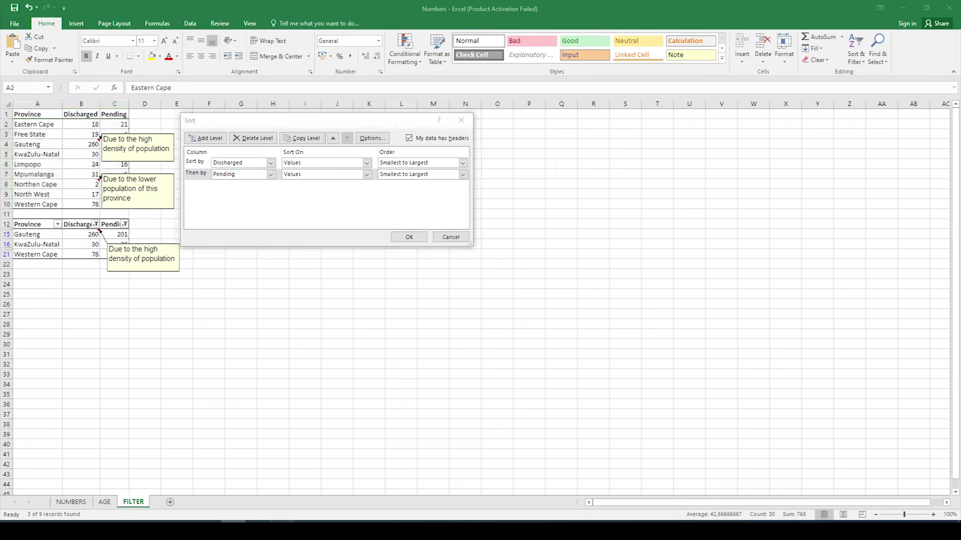
left_click(198, 423)
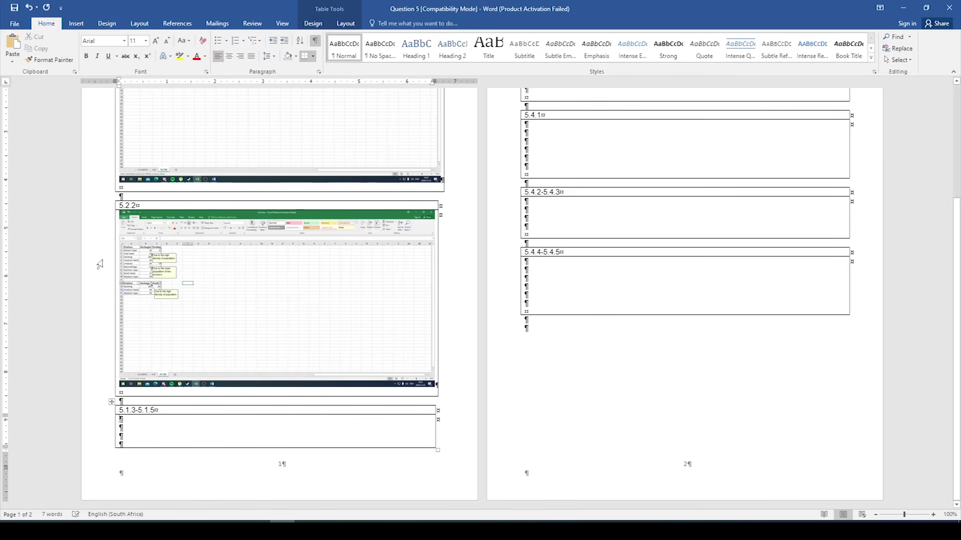
left_click(13, 46)
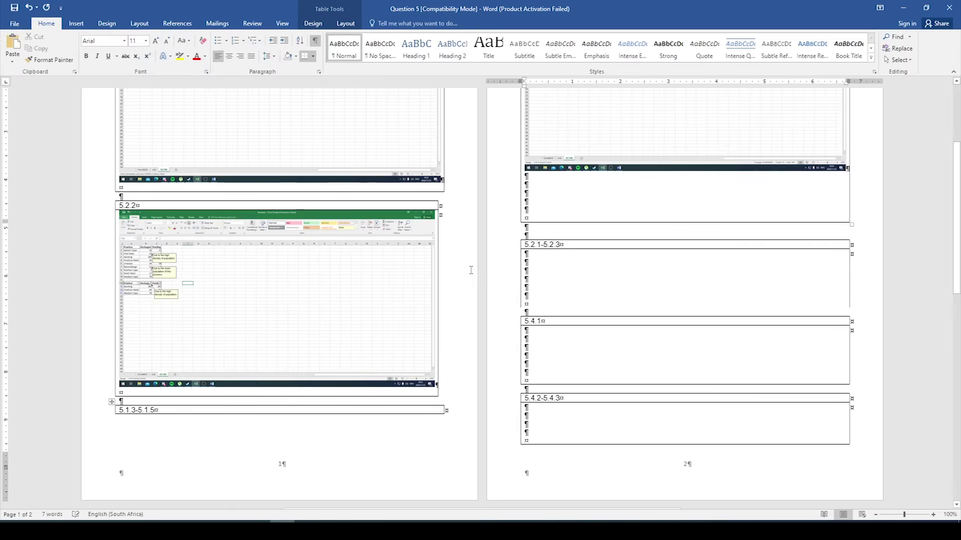
scroll(506, 285, "up", 5)
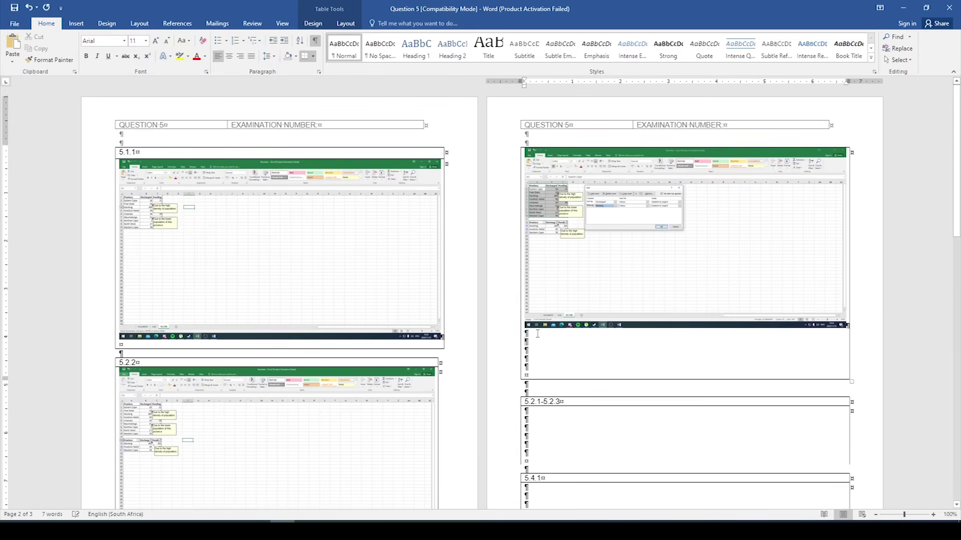
left_click(541, 334)
key("Delete")
key("Delete")
key("Delete")
key("Delete")
key("Delete")
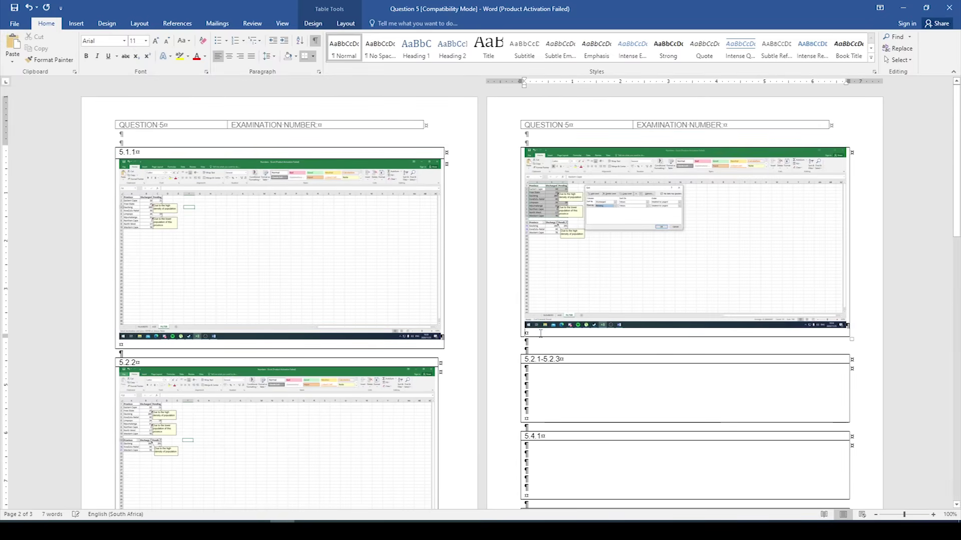
key("alt+Tab")
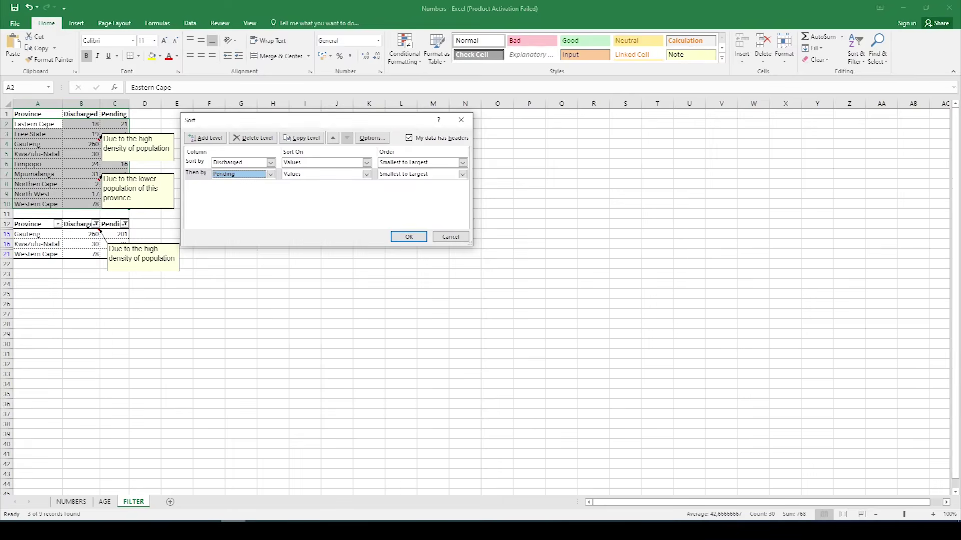
Step: Apply the two-level sort so Discharged runs ascending, from Northen Cape (2) to Gauteng (260)
mouse_move(257, 529)
left_click(408, 237)
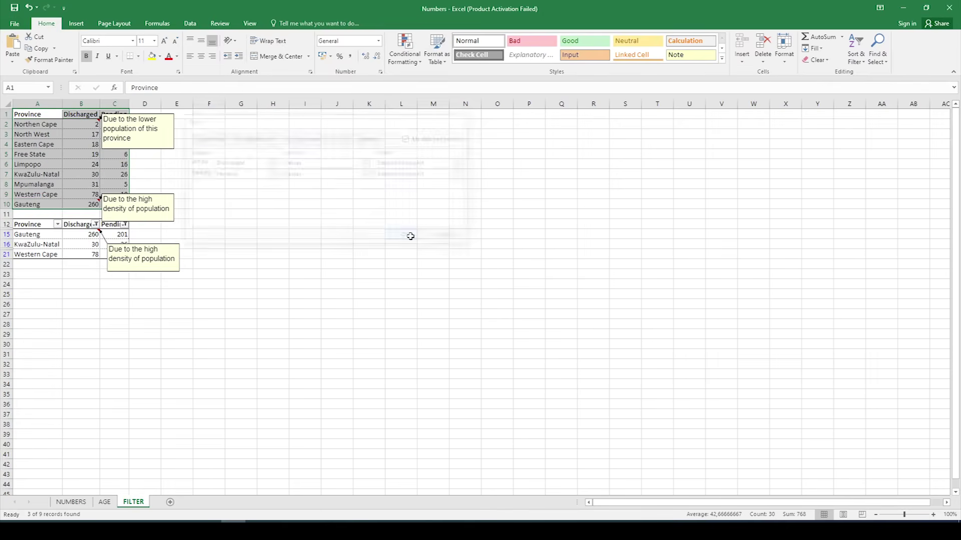
left_click(306, 271)
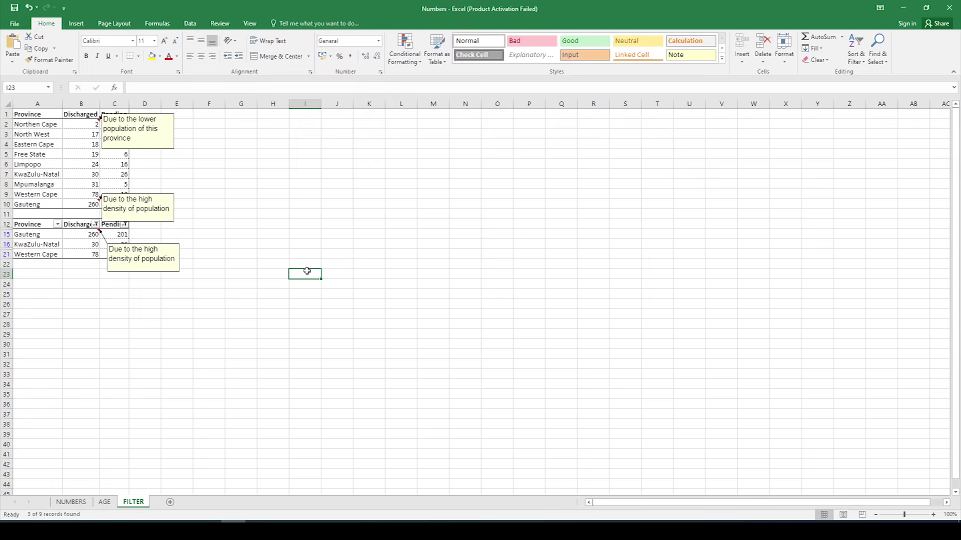
Step: Switch to the NUMBERS sheet, select cell C9 and show the Review ribbon
left_click(71, 502)
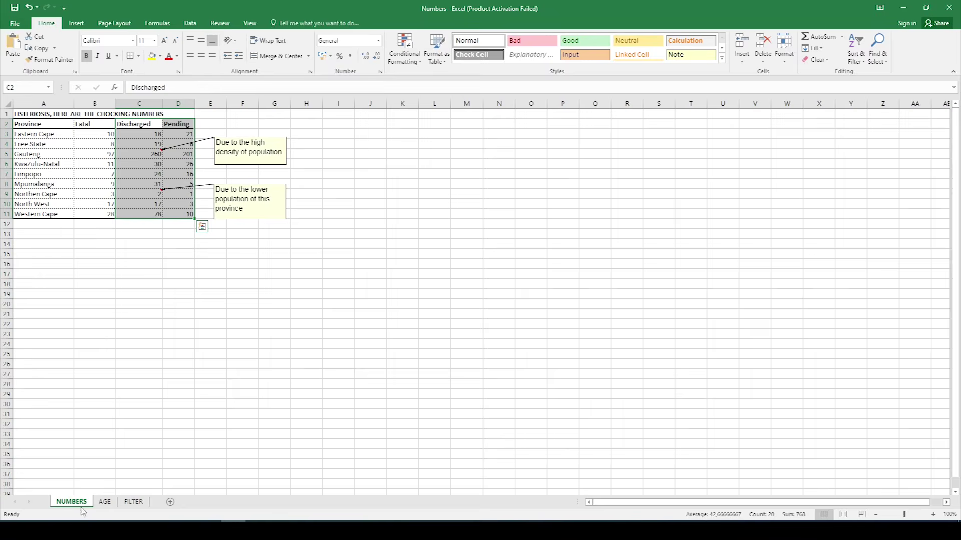
left_click(111, 403)
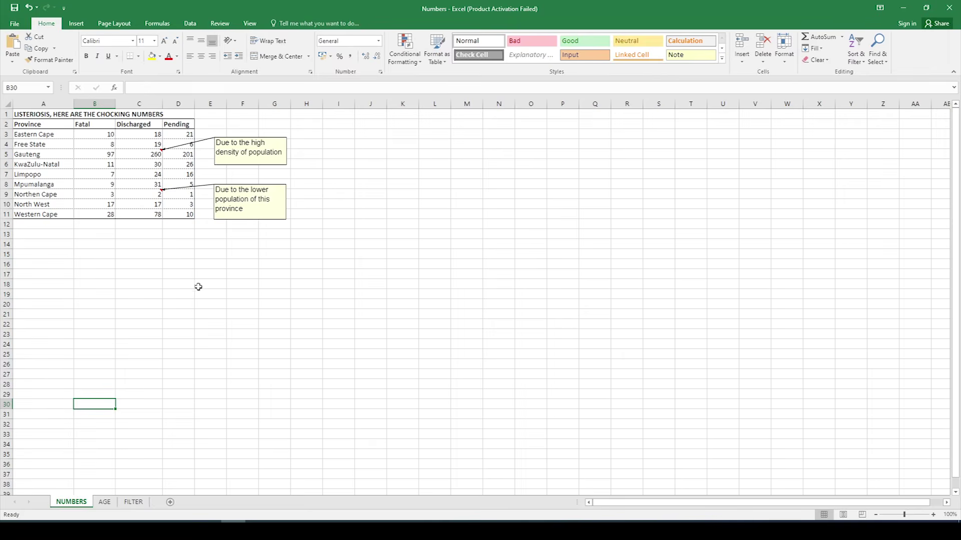
left_click(158, 193)
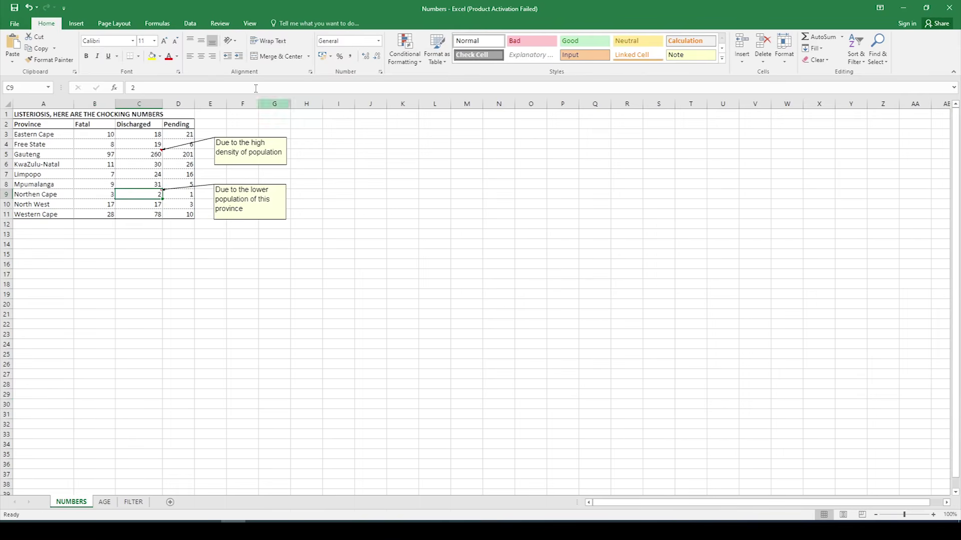
left_click(216, 23)
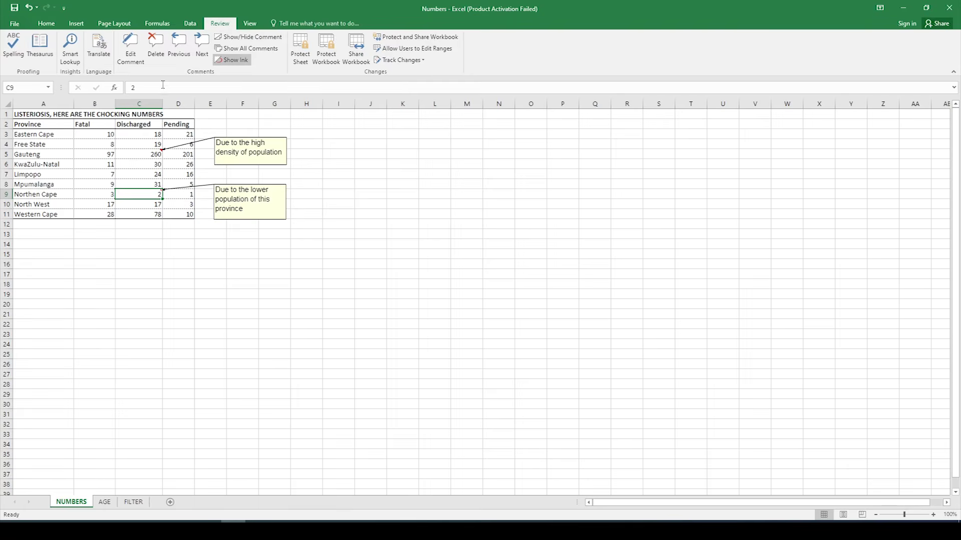
Step: Delete the C9 comment and change the C5 comment to 'At least ONE can treat Listeriosis effectively'
left_click(157, 50)
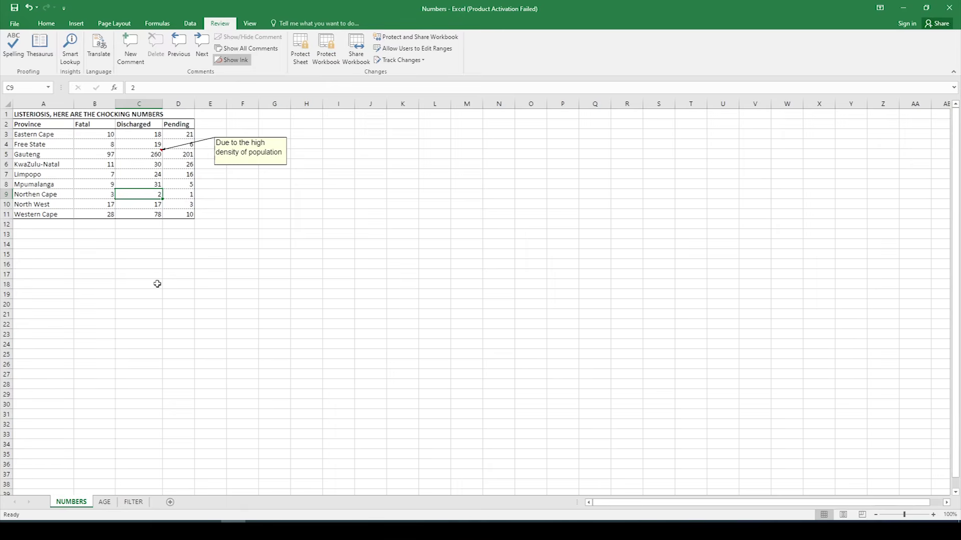
left_click(150, 151)
left_click(138, 56)
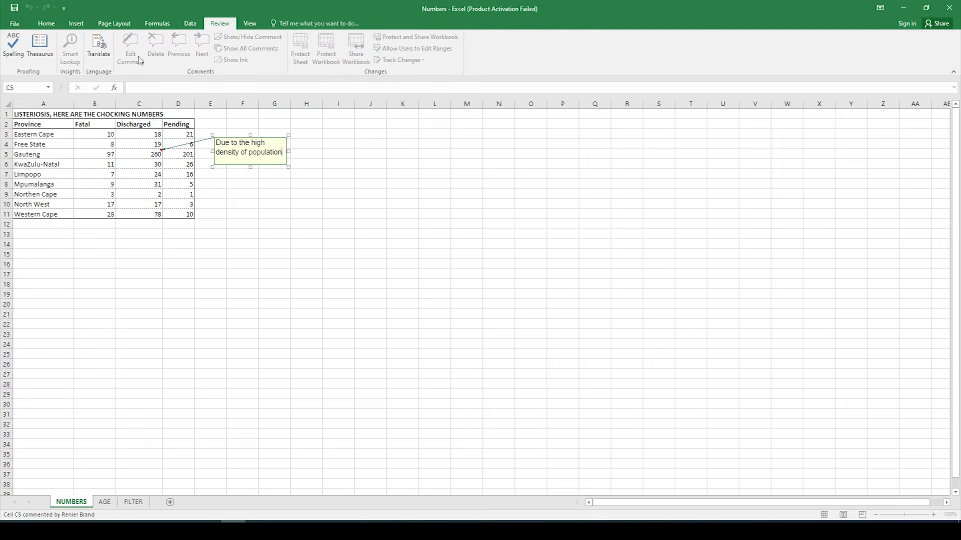
left_click_drag(283, 154, 215, 143)
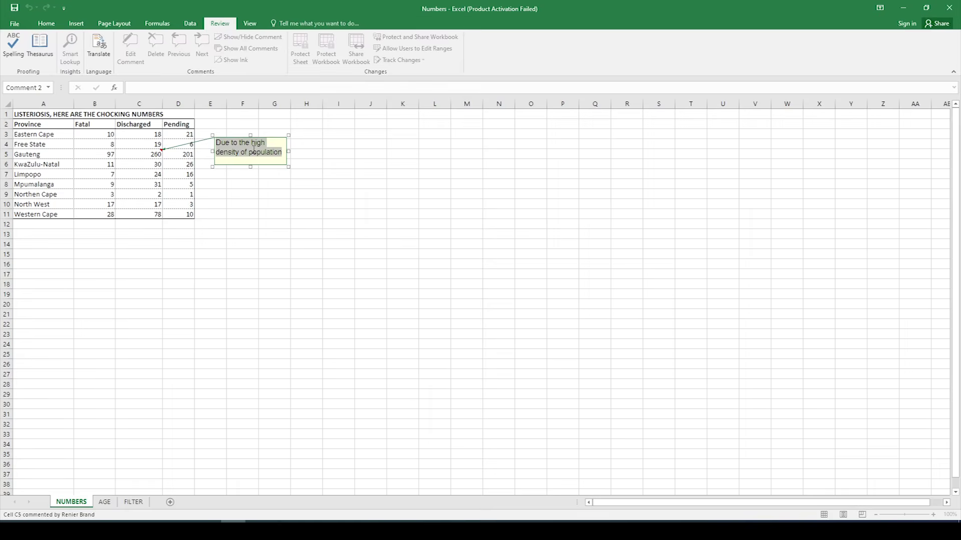
type("At least ")
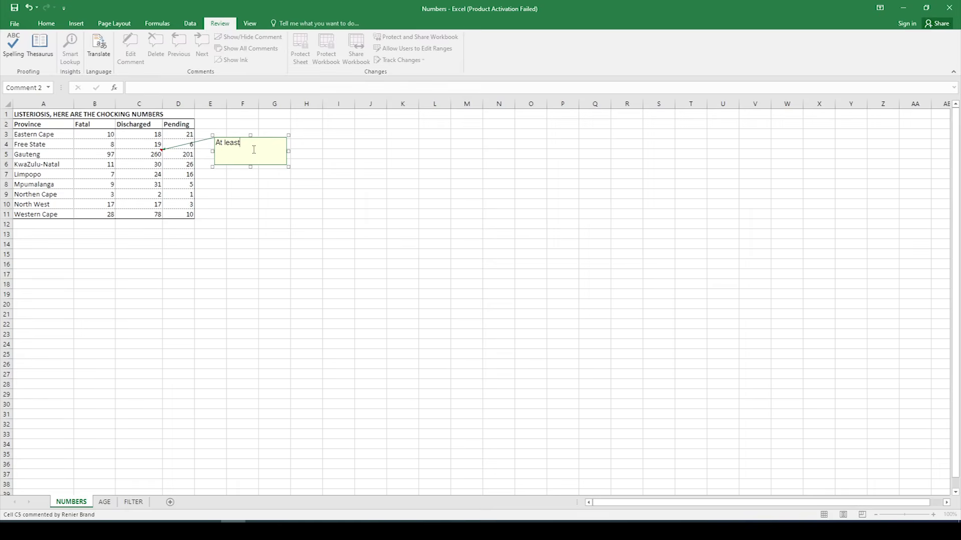
type("ONE can treat Listeriosis effectively")
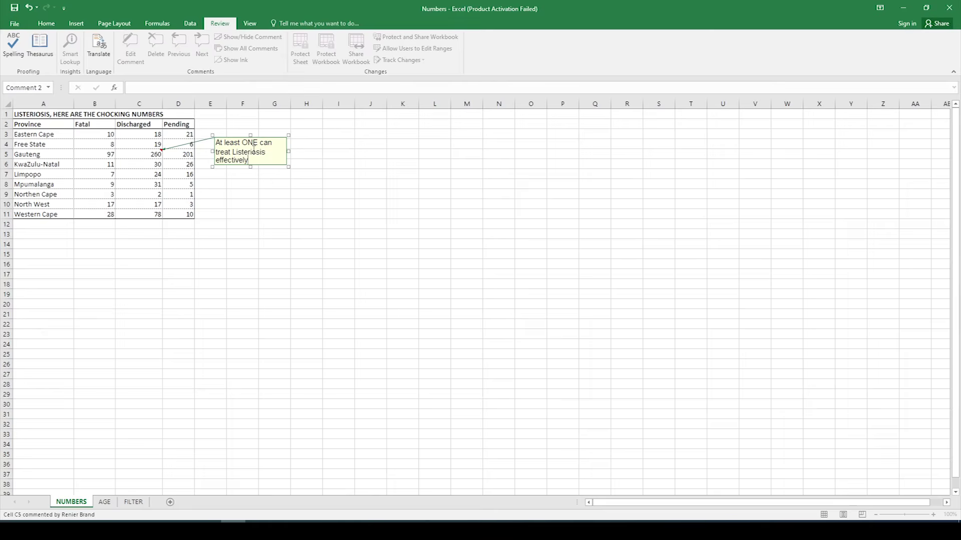
left_click(287, 257)
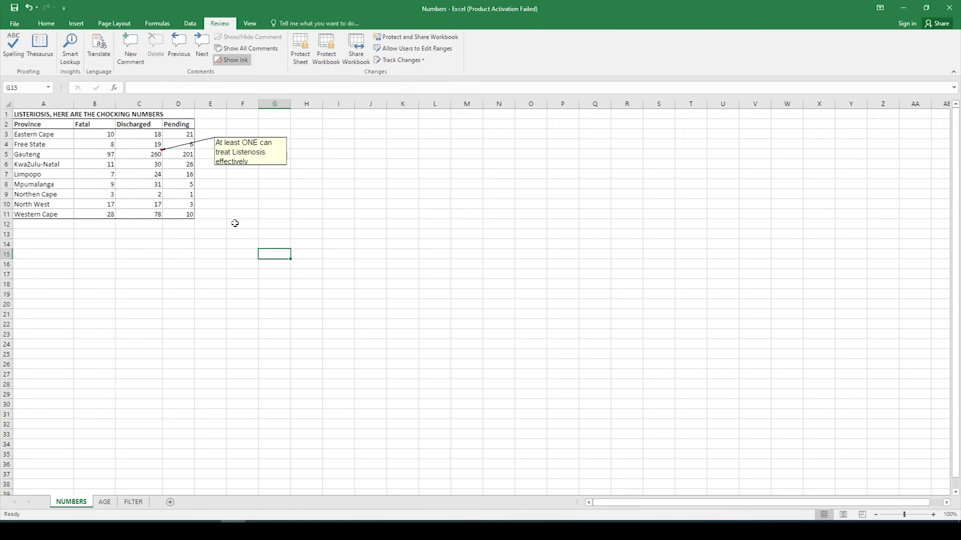
Step: Freeze the Province column with View > Freeze Panes > Freeze First Column
left_click(43, 103)
left_click(249, 23)
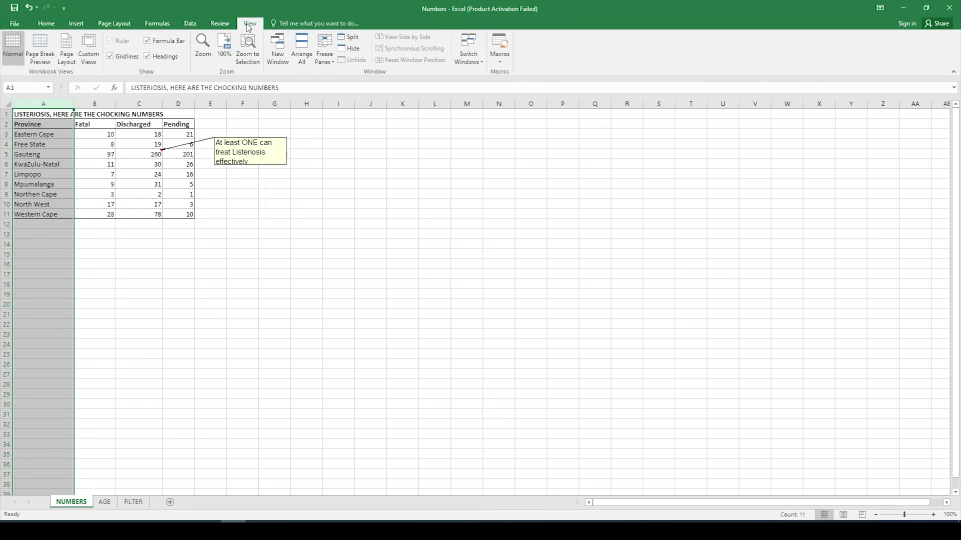
left_click(331, 57)
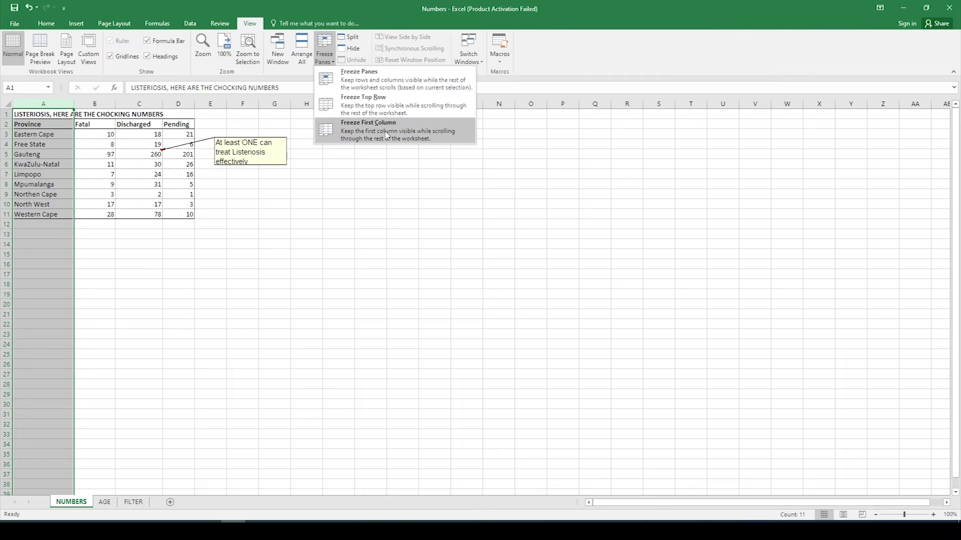
left_click(386, 134)
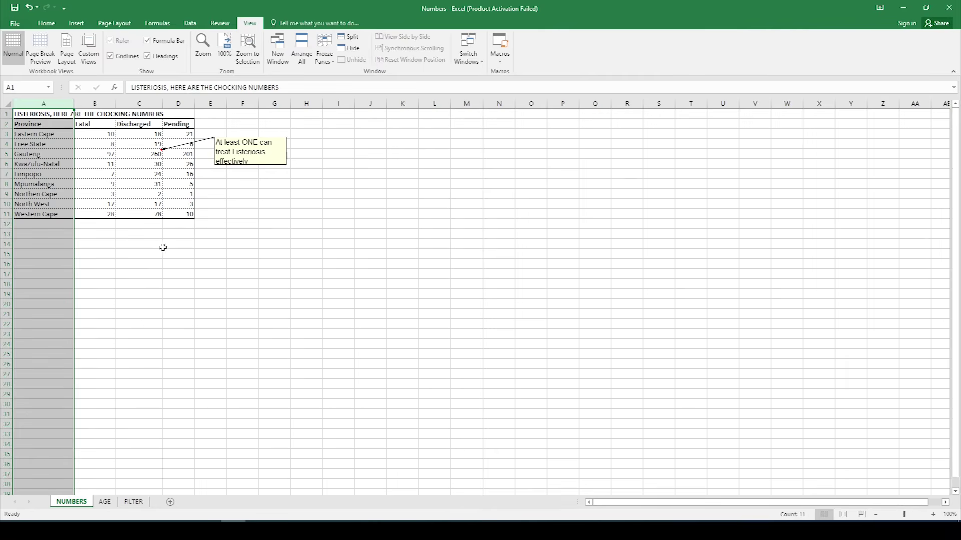
left_click(136, 253)
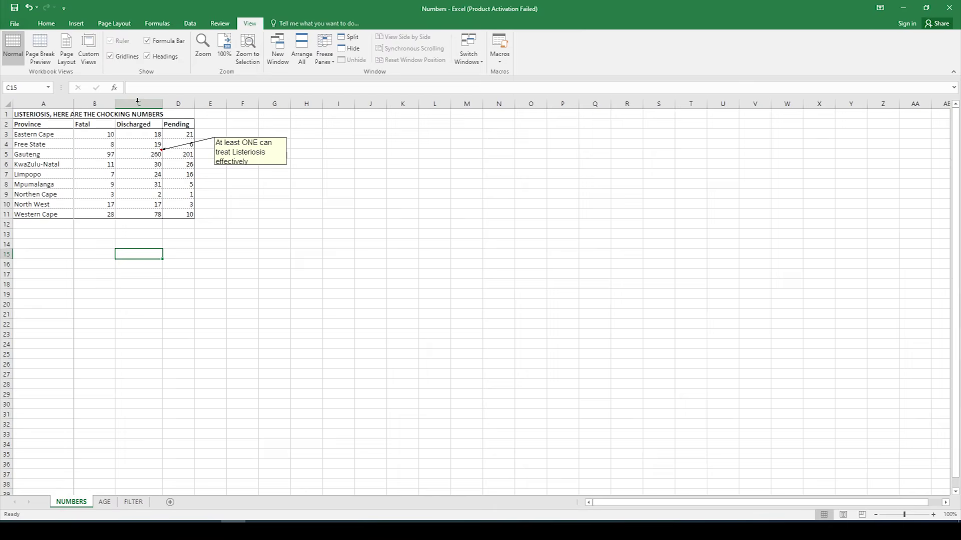
Step: Hide column B (Fatal) so only Province, Discharged and Pending remain visible
left_click(93, 104)
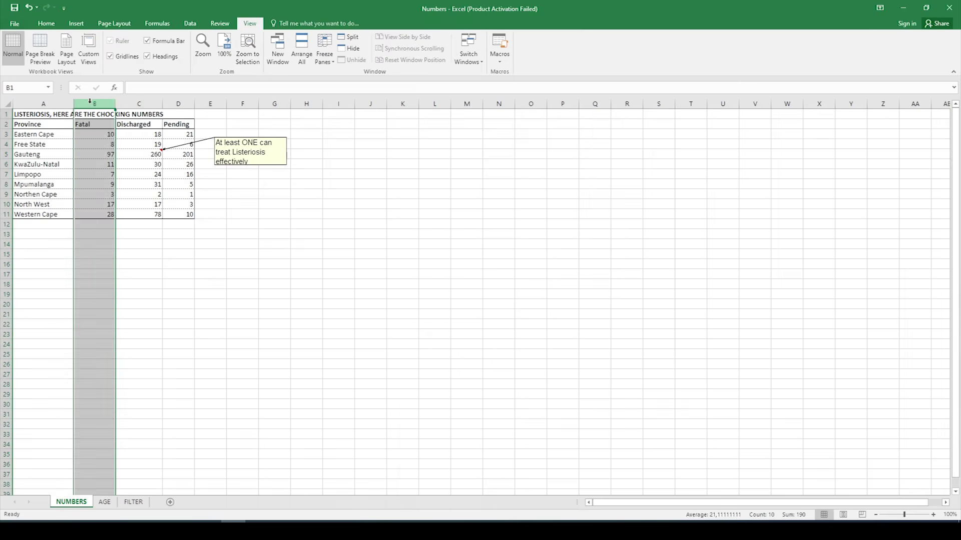
right_click(93, 105)
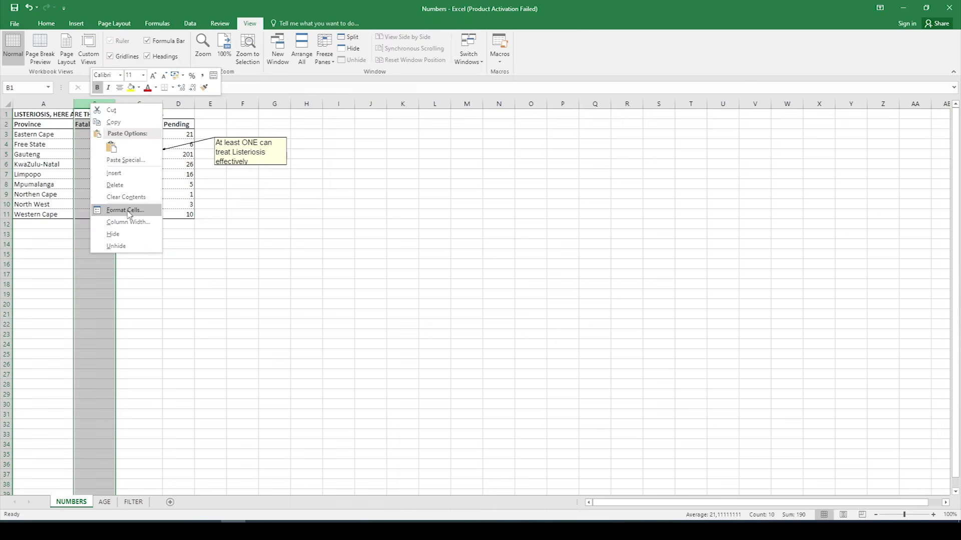
left_click(113, 234)
left_click(119, 274)
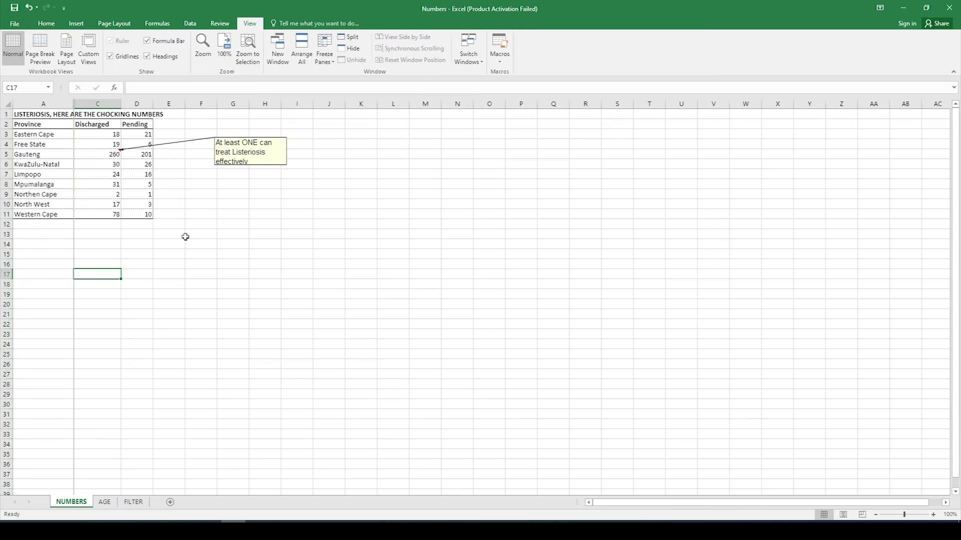
left_click(197, 215)
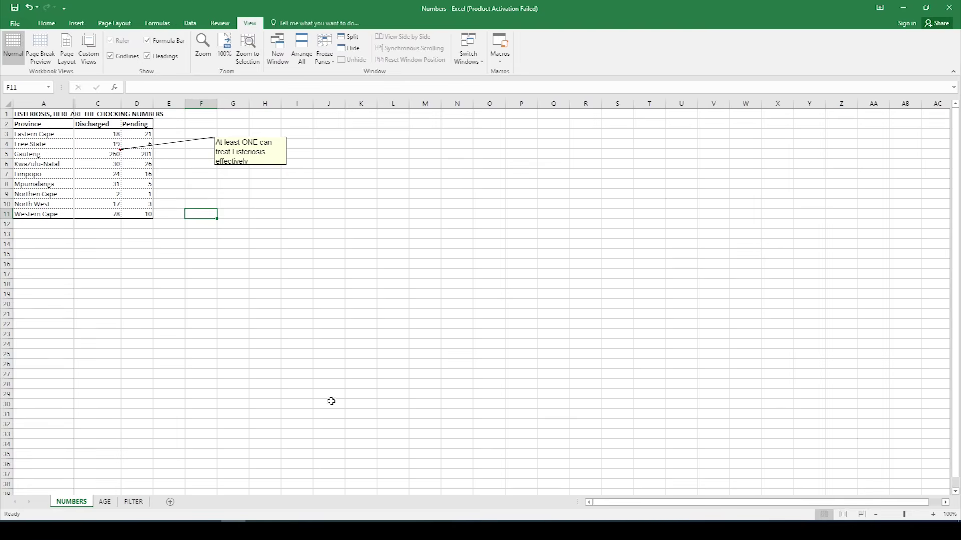
Step: Paste the NUMBERS sheet screenshot into Word's 5.2.1–5.2.3 box and remove the blank lines below it
key("alt+Tab")
left_click(534, 368)
key("ctrl+v")
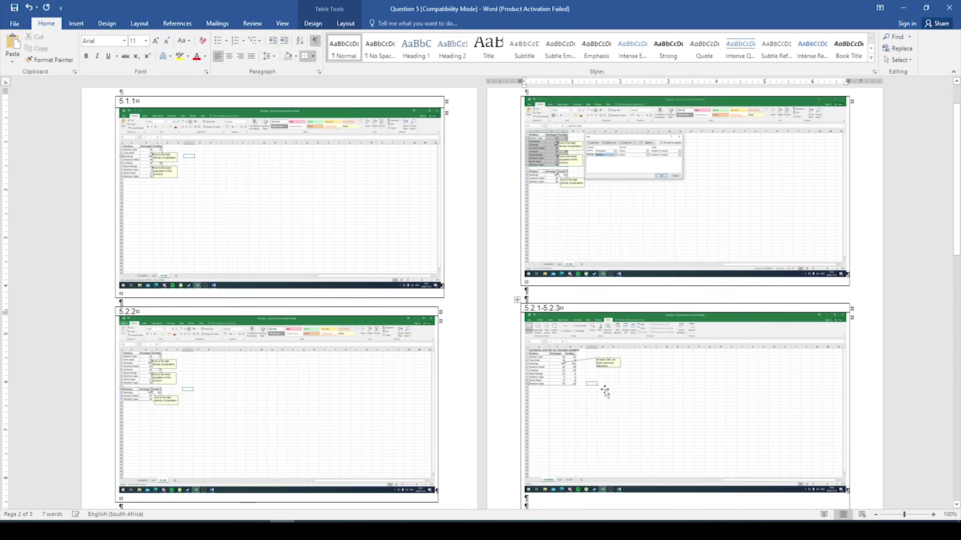
scroll(545, 454, "down", 2)
key("Delete")
key("Delete")
key("Delete")
key("Delete")
key("Delete")
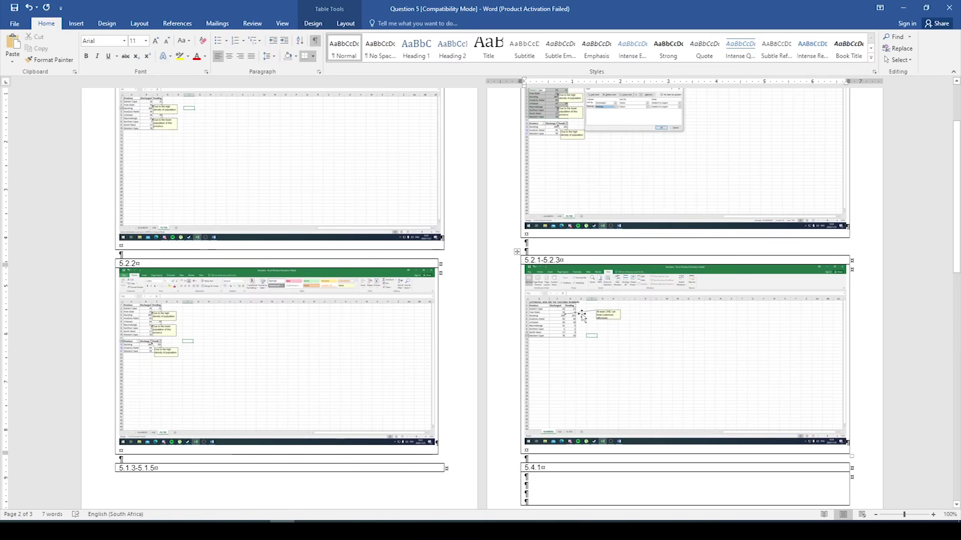
key("alt+Tab")
left_click(213, 304)
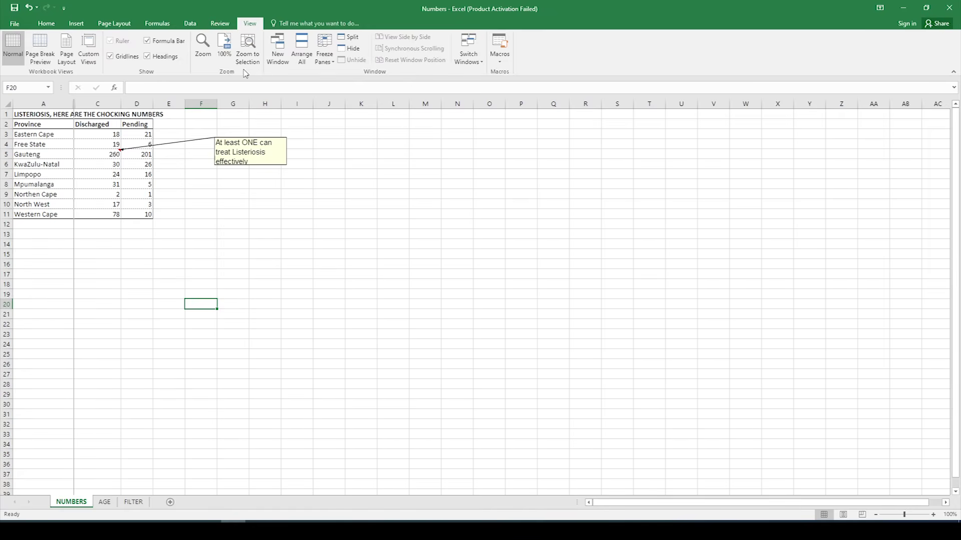
Step: Turn on Print Headings for the NUMBERS sheet and verify the row and column headings in print preview
left_click(114, 24)
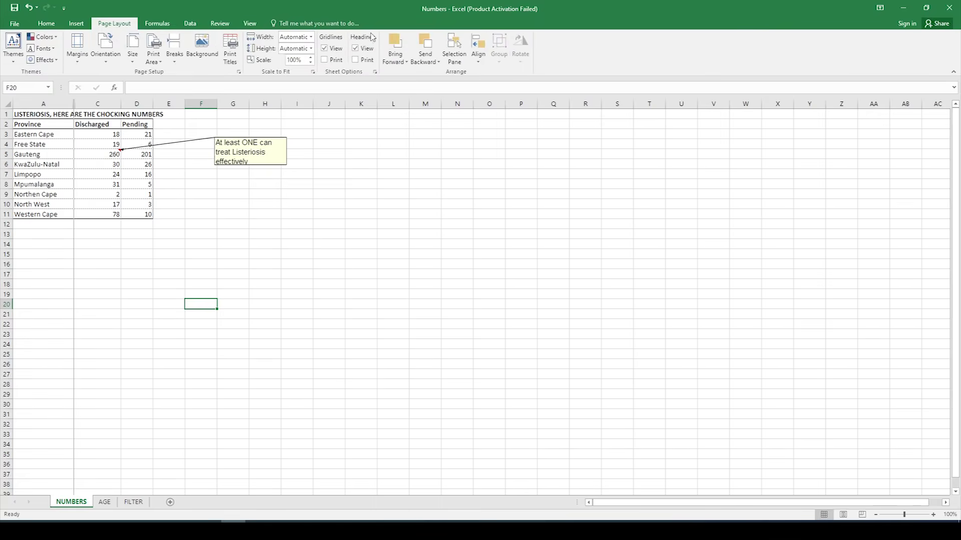
left_click(355, 61)
left_click(355, 61)
left_click(15, 24)
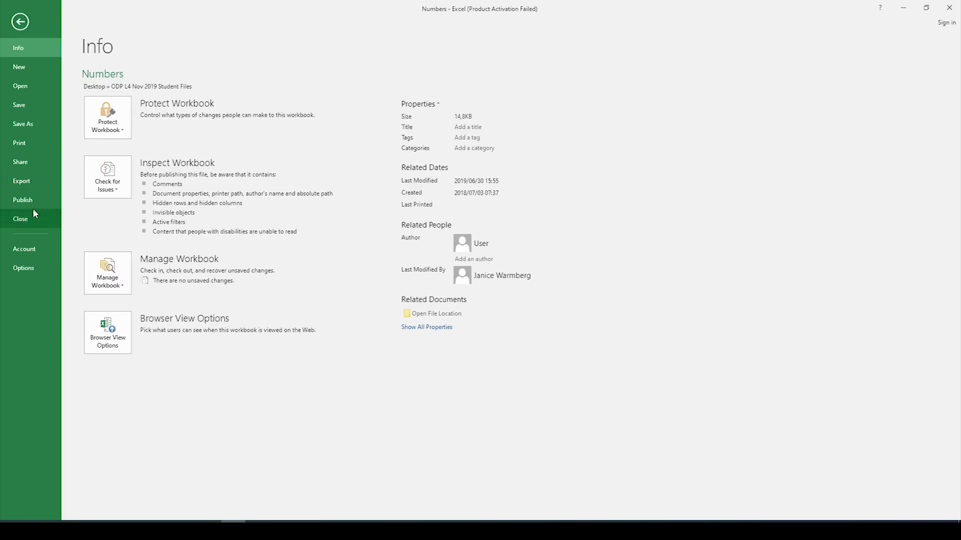
left_click(38, 142)
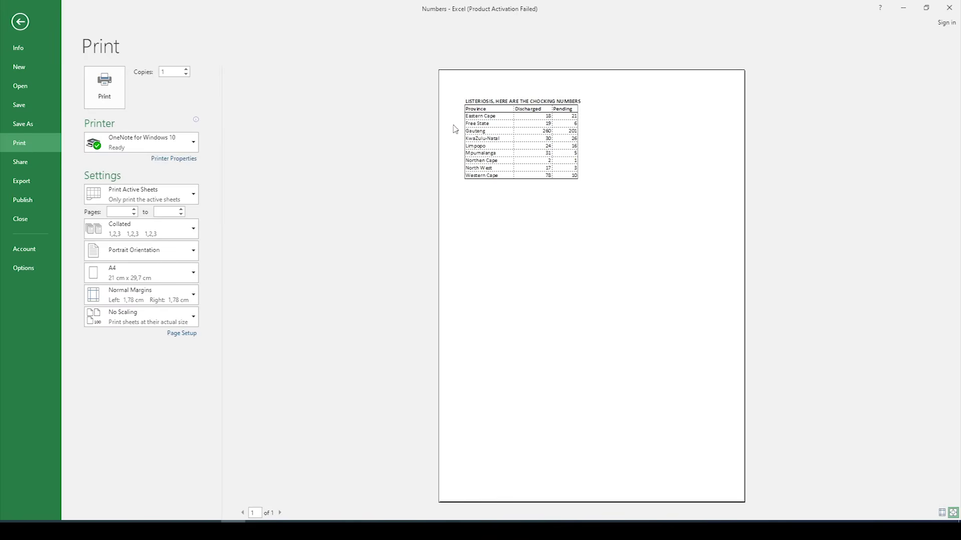
left_click(21, 25)
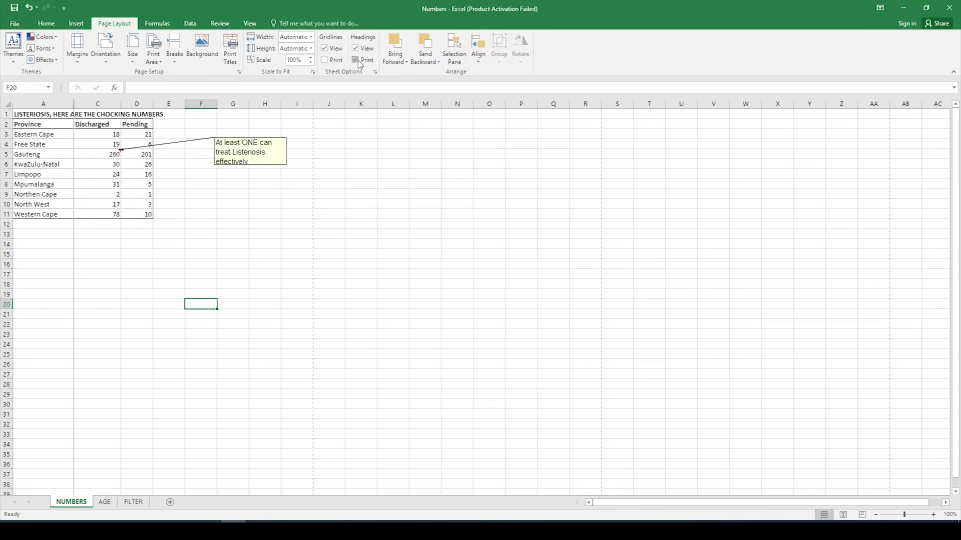
left_click(15, 24)
left_click(31, 143)
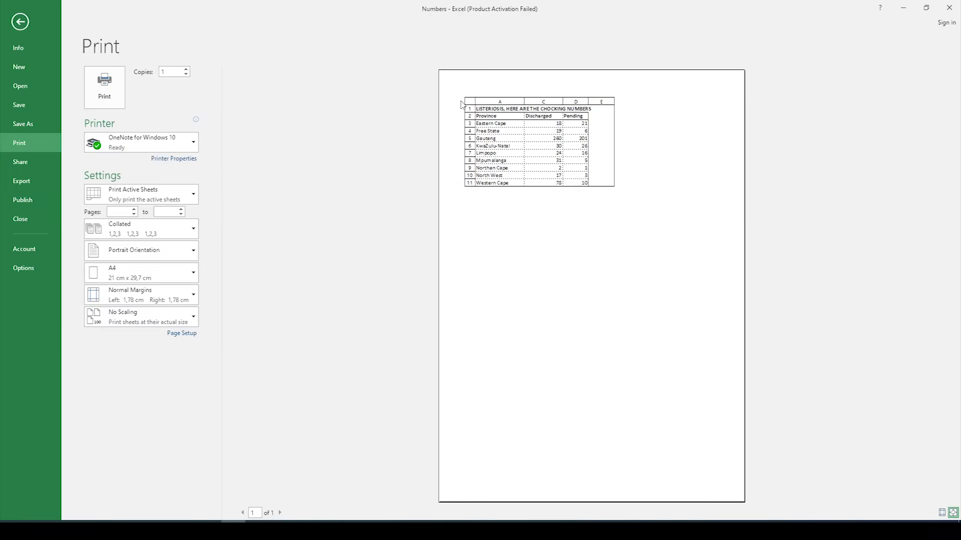
left_click(19, 22)
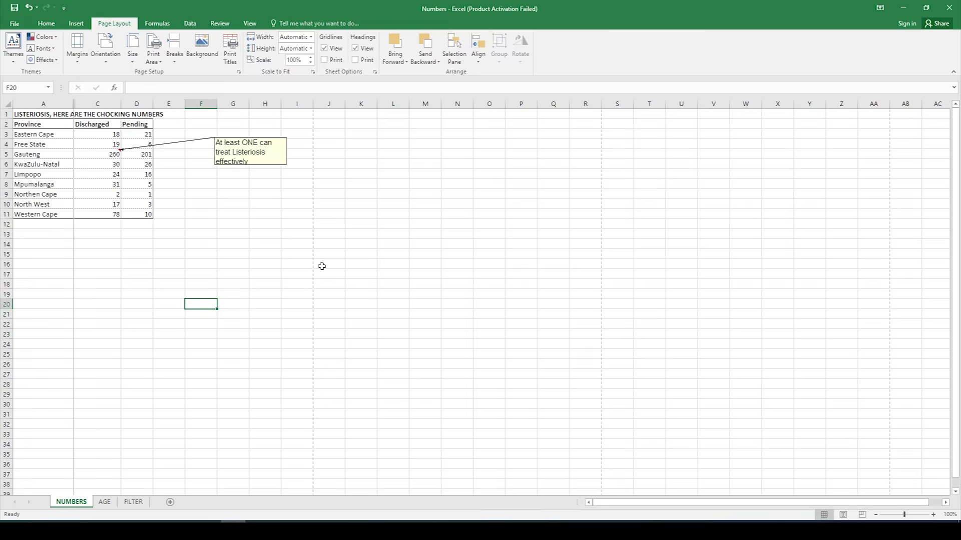
left_click(379, 275)
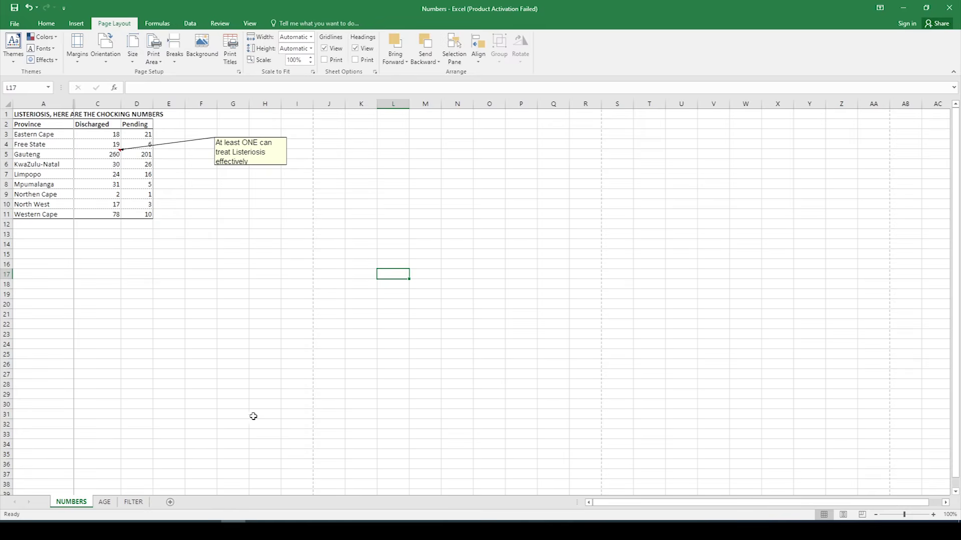
Step: Copy the bar chart on the AGE sheet
left_click(105, 502)
left_click(228, 206)
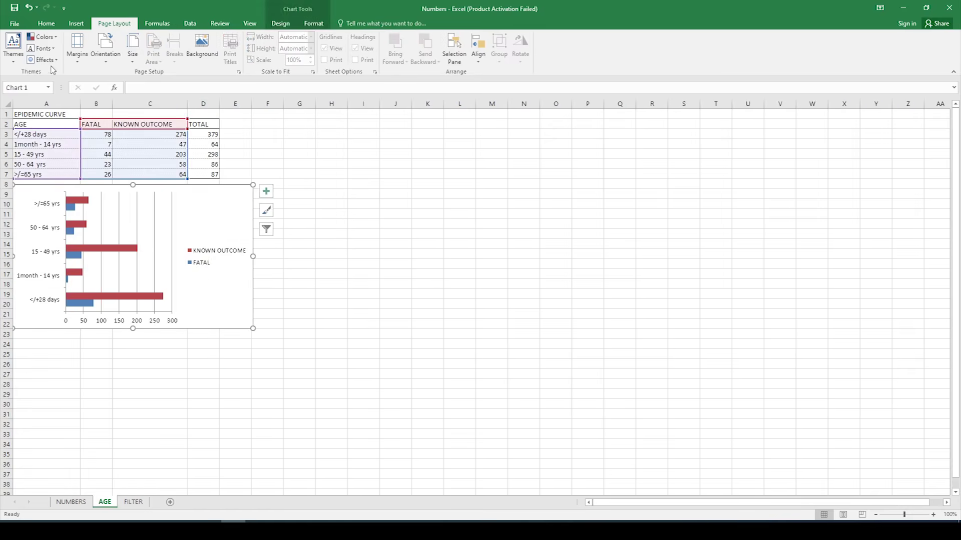
left_click(48, 24)
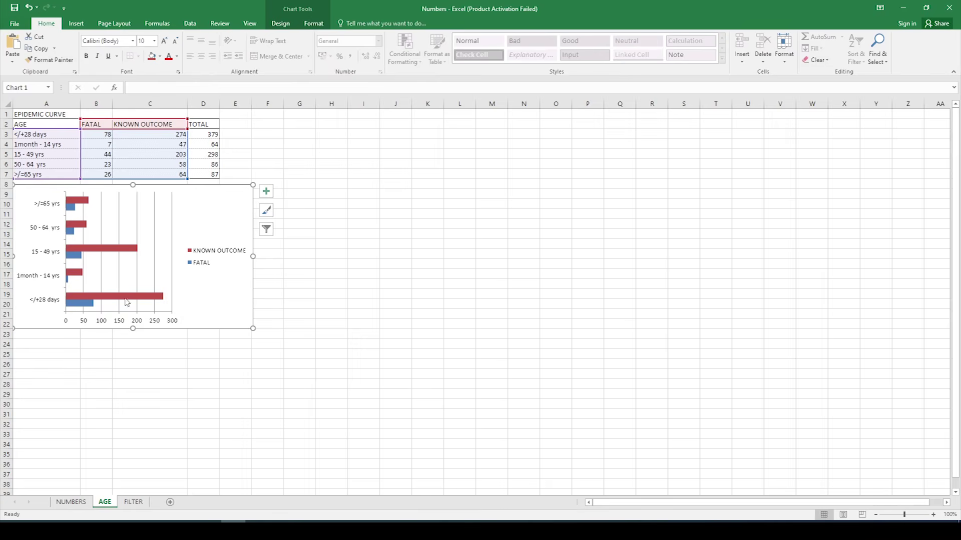
Step: Paste the AGE bar chart into Word's 5.4.1 box on page 3 and delete the blank lines beneath
mouse_move(285, 519)
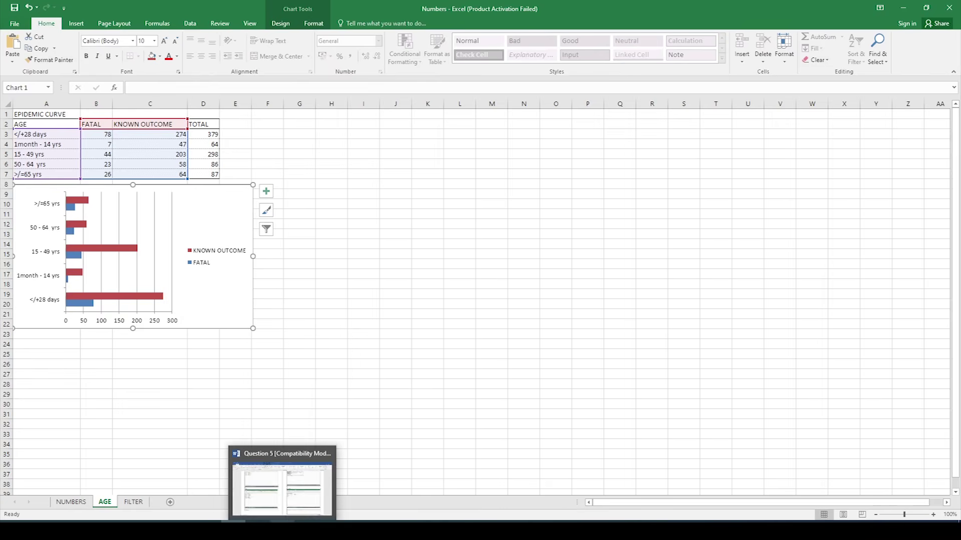
left_click(281, 485)
scroll(537, 442, "down", 4)
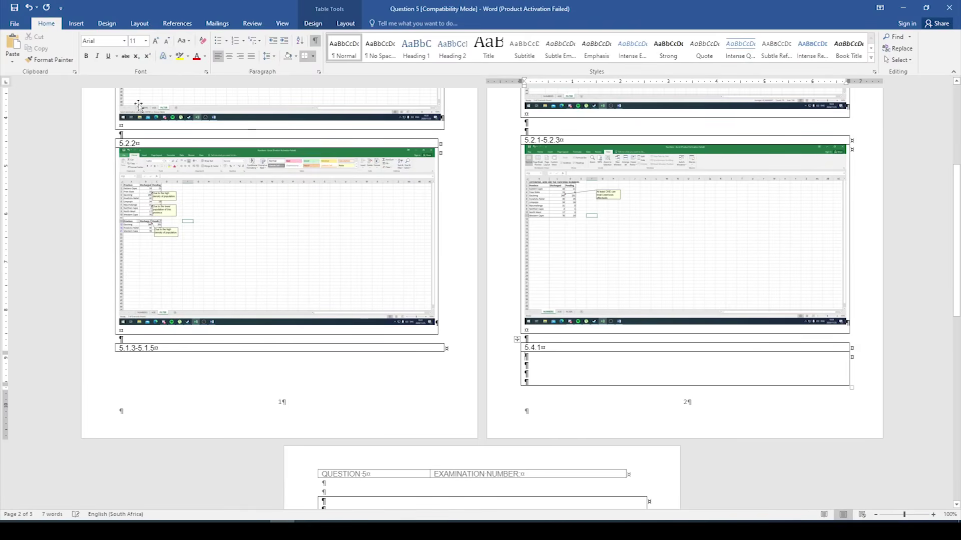
left_click(11, 46)
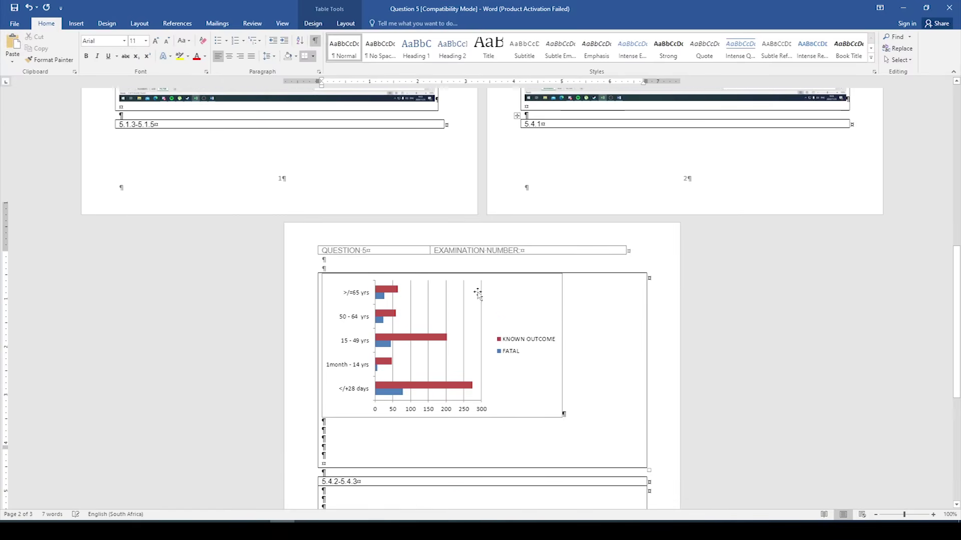
key("Delete")
key("Delete")
key("Delete")
key("Delete")
key("Delete")
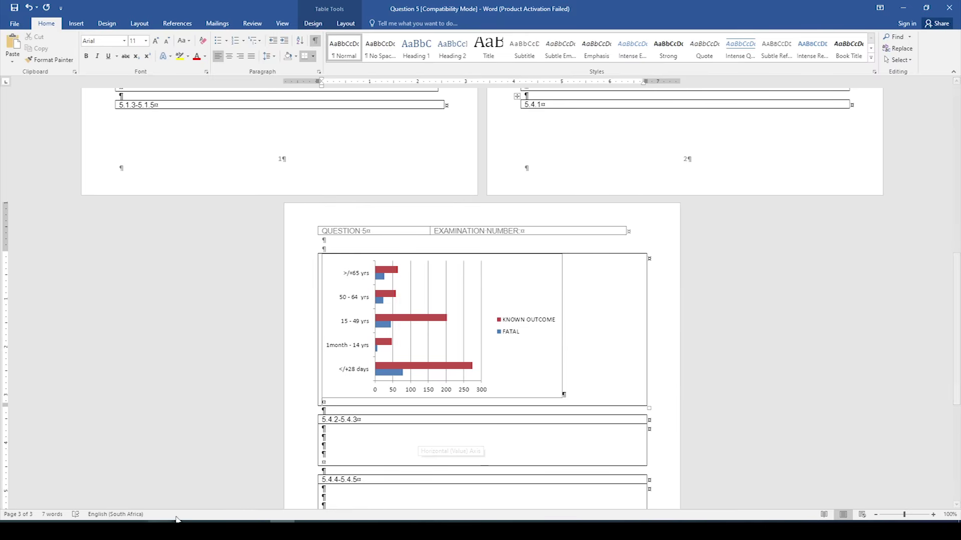
left_click(232, 530)
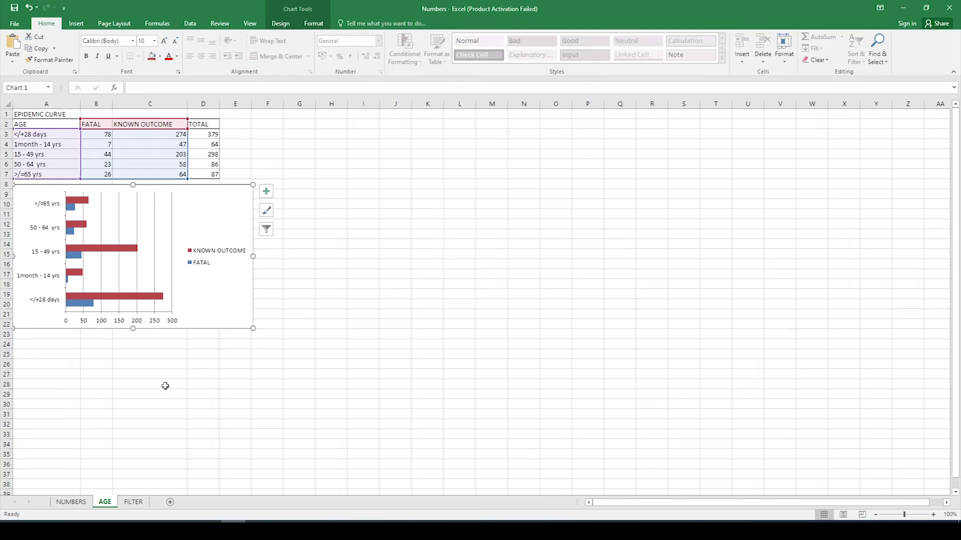
left_click(16, 23)
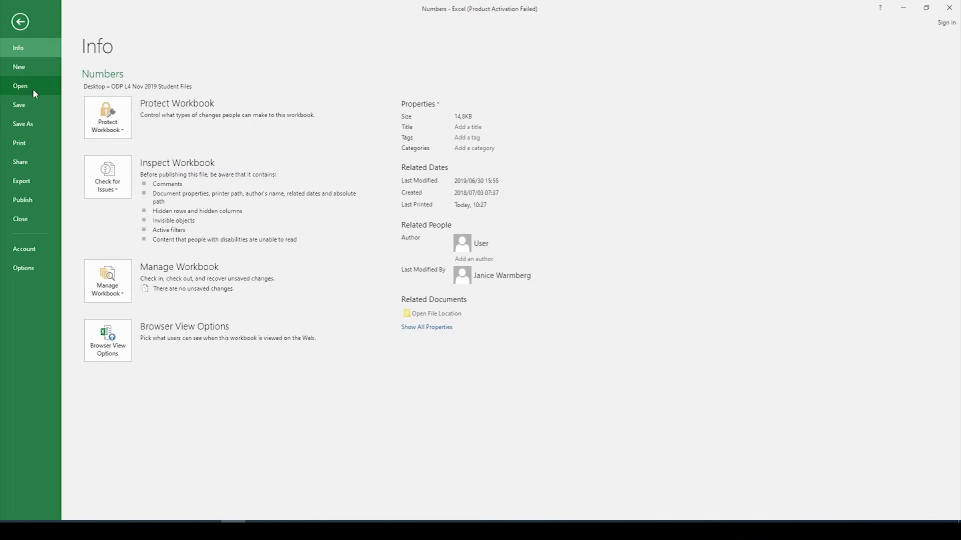
left_click(33, 90)
left_click(134, 196)
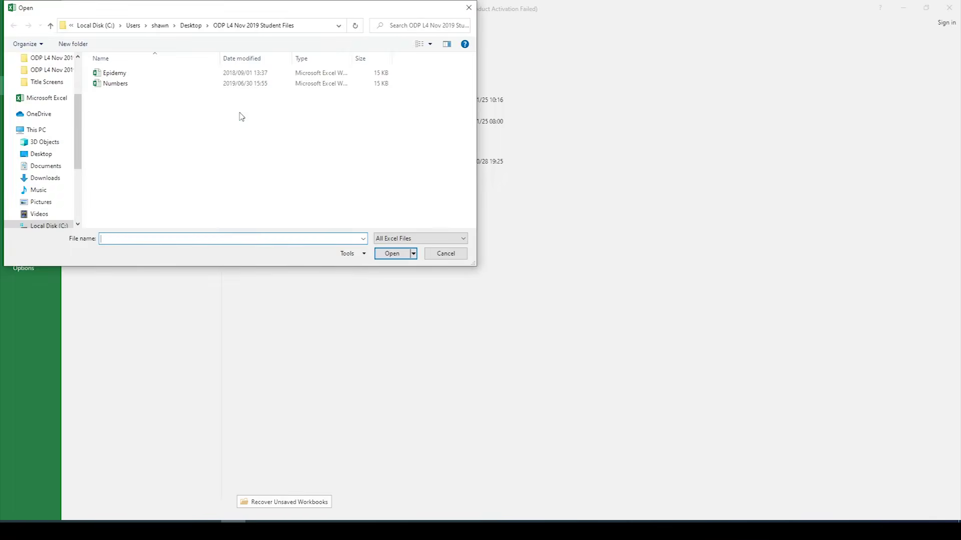
left_click(135, 74)
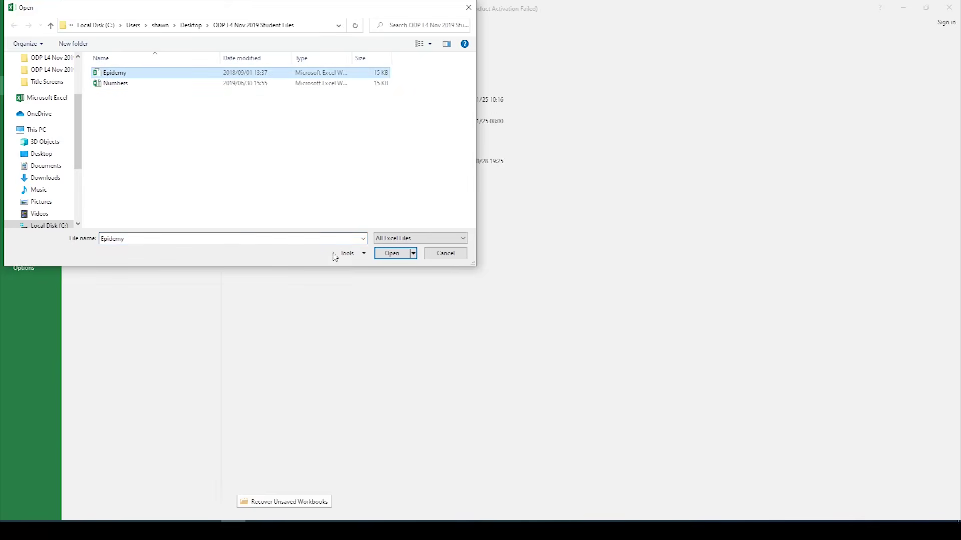
left_click(393, 253)
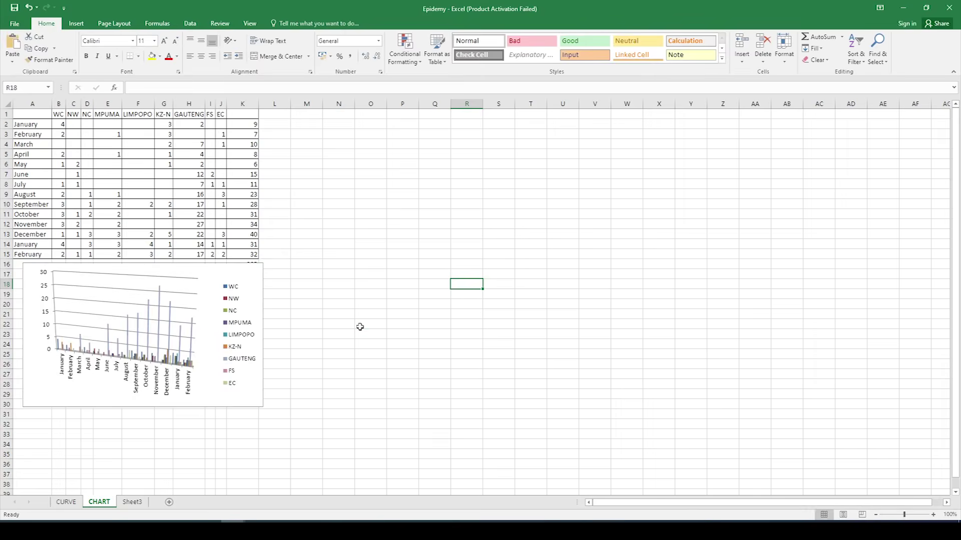
left_click(360, 327)
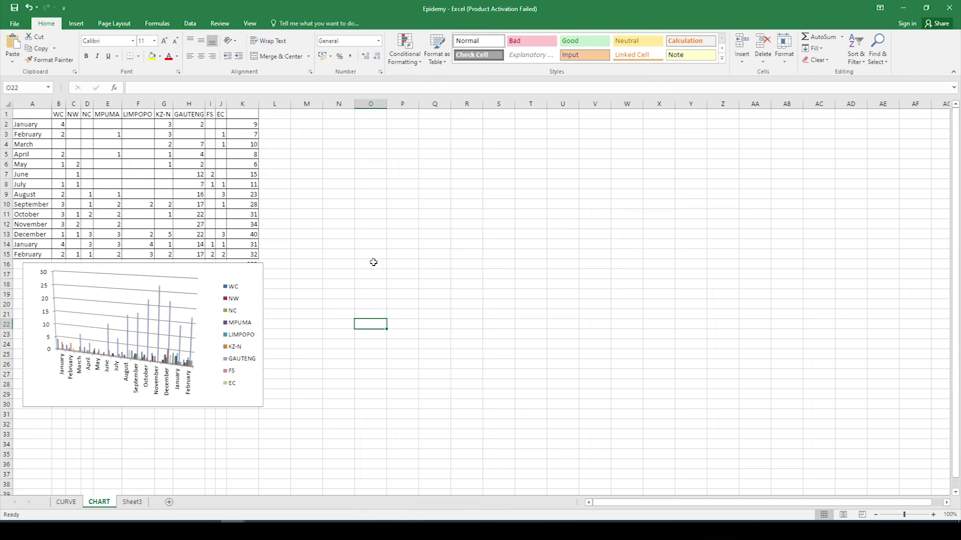
left_click(208, 291)
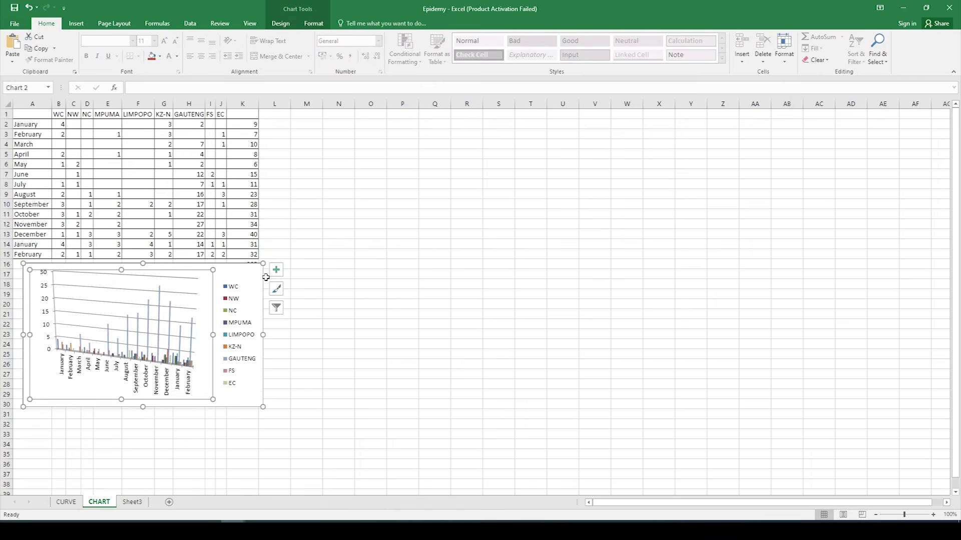
left_click(275, 444)
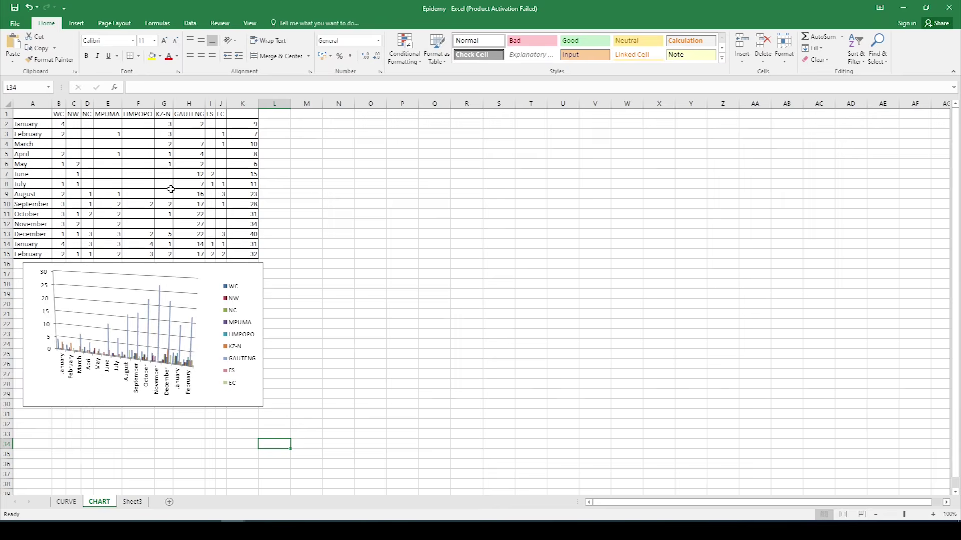
Step: Protect the CHART sheet with a password and re-enter it in the Confirm Password prompt
right_click(104, 505)
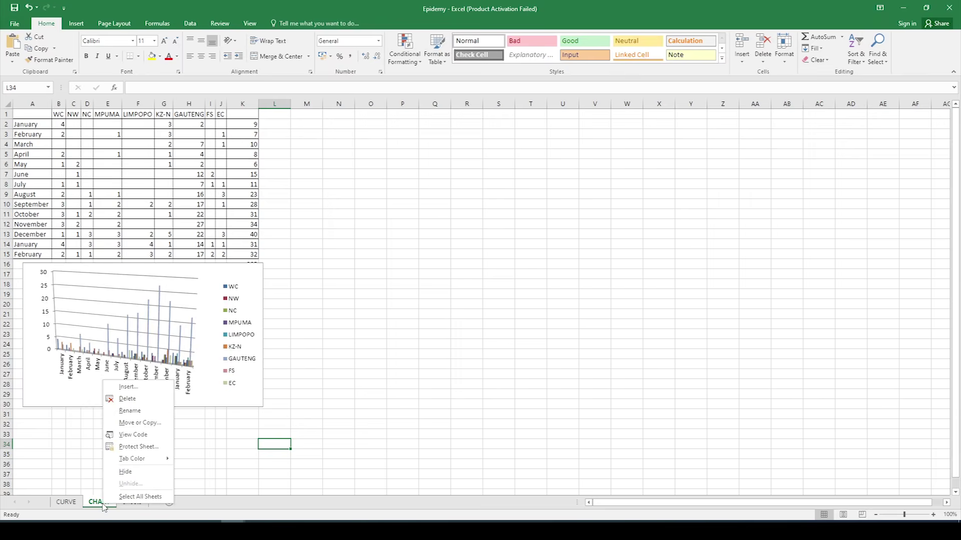
left_click(155, 447)
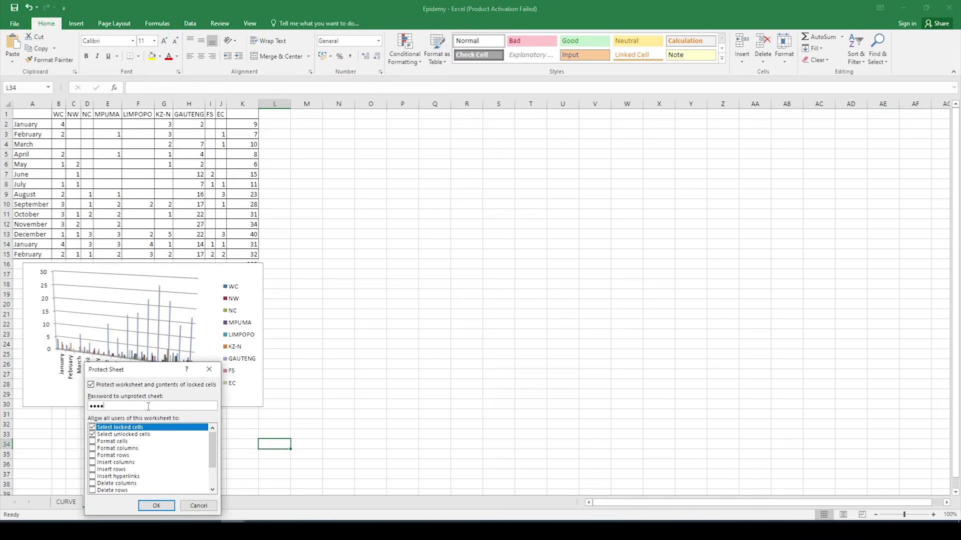
left_click(156, 505)
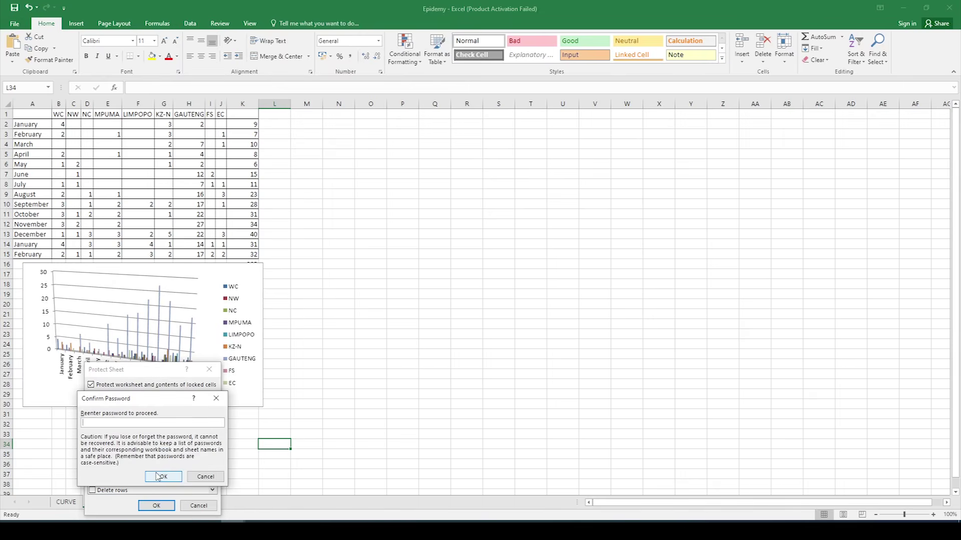
left_click_drag(153, 400, 297, 374)
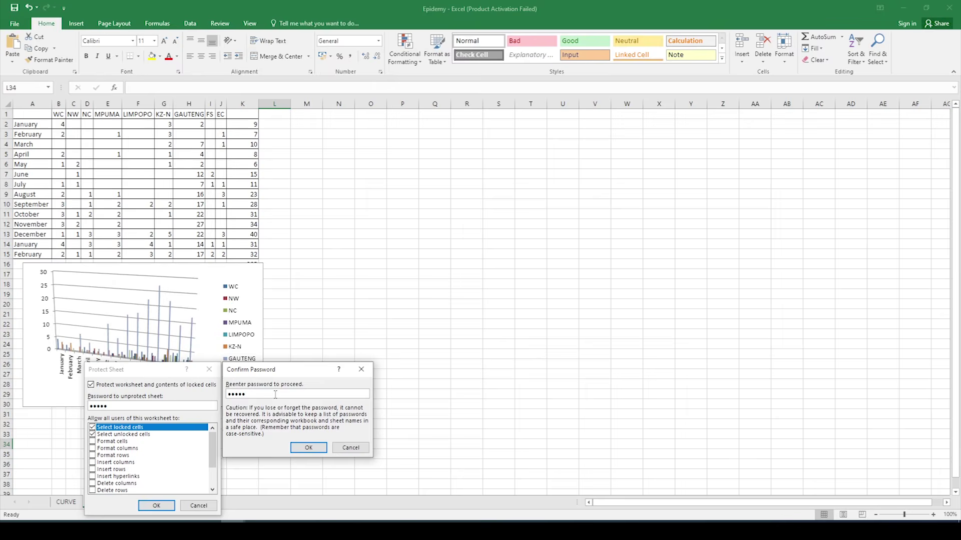
Step: Paste the Excel sheet-protection screenshot under 5.4.2–5.4.3 in Word and delete the blank lines beneath it
key("alt+Tab")
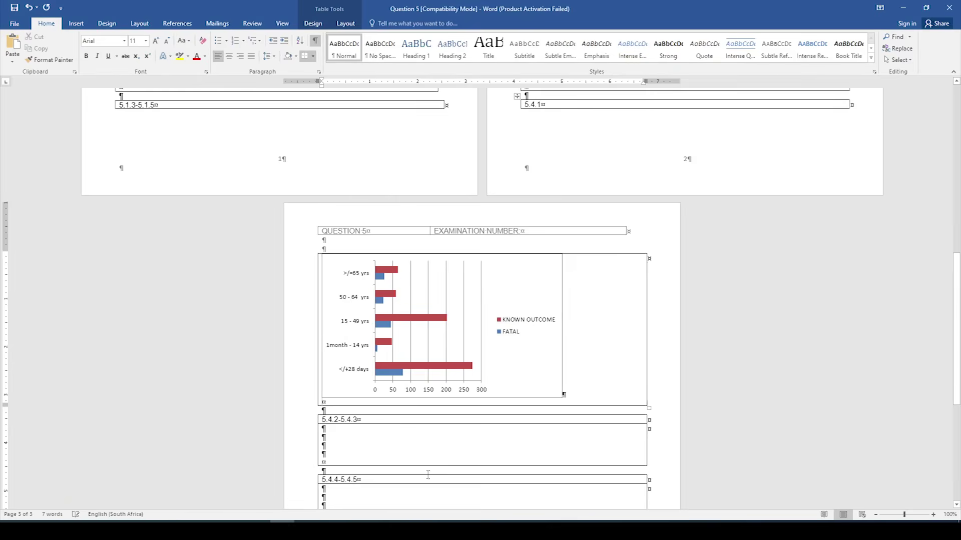
left_click(390, 434)
key("ctrl+v")
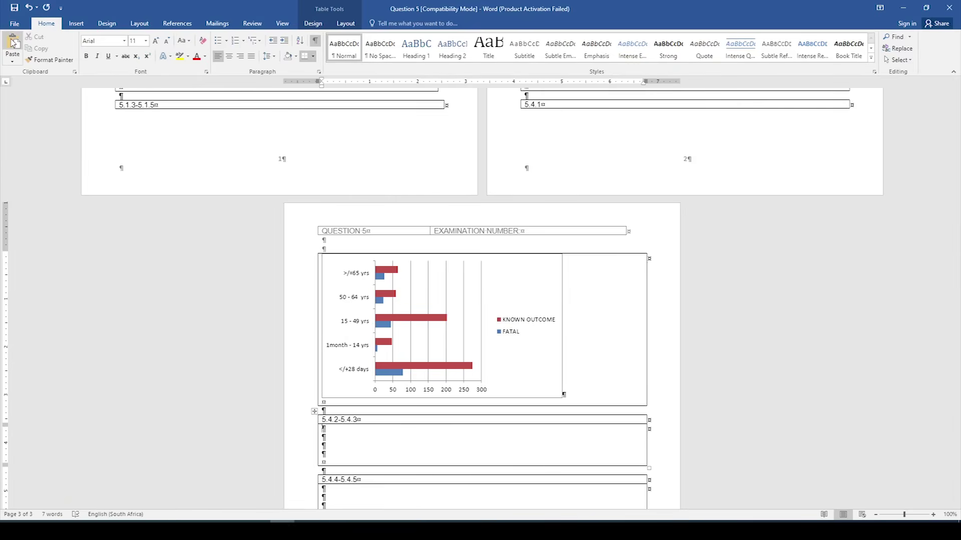
scroll(406, 369, "down", 5)
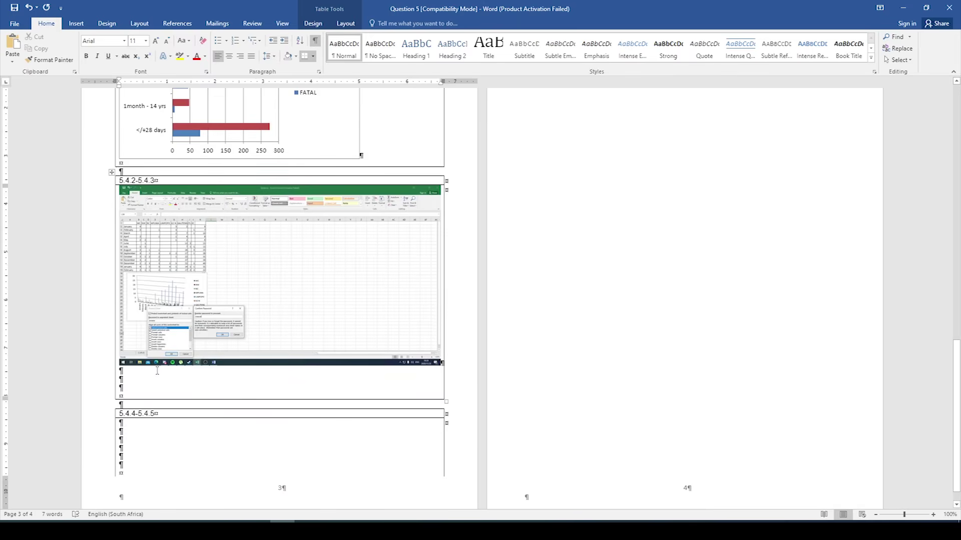
left_click(156, 370)
key("Delete")
key("Delete")
key("Delete")
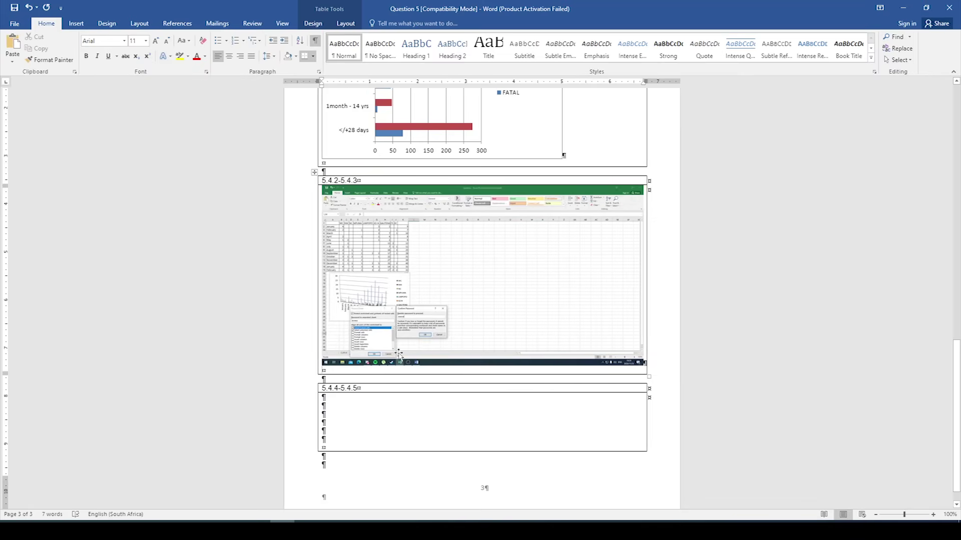
mouse_move(235, 530)
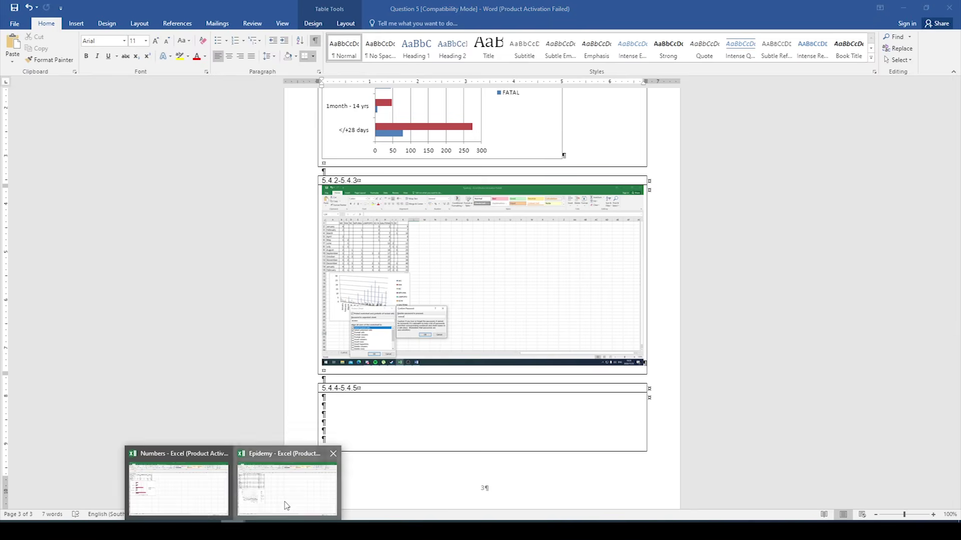
left_click(285, 502)
Step: Confirm the CHART sheet password, verify that typing in F31 is blocked, and open the File Info page
left_click(307, 446)
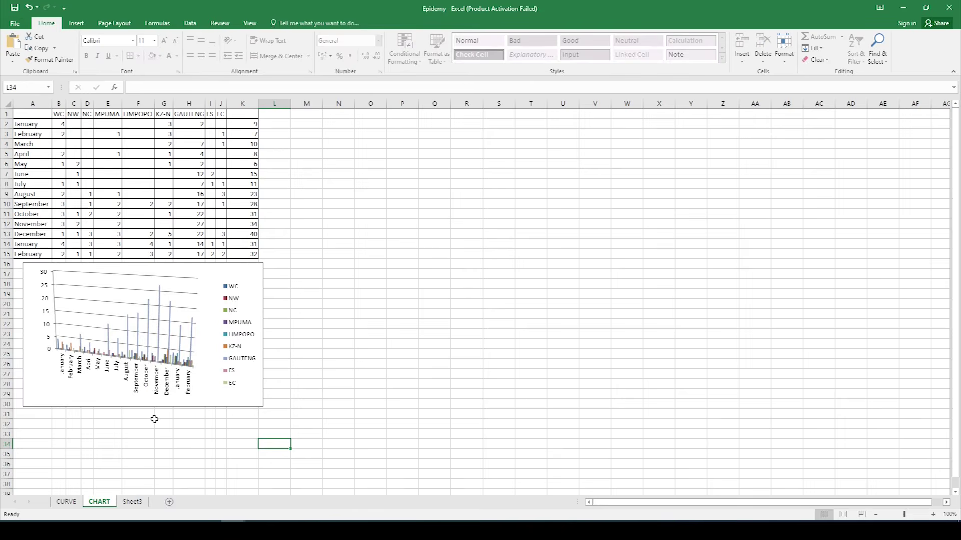
left_click(134, 417)
key("a")
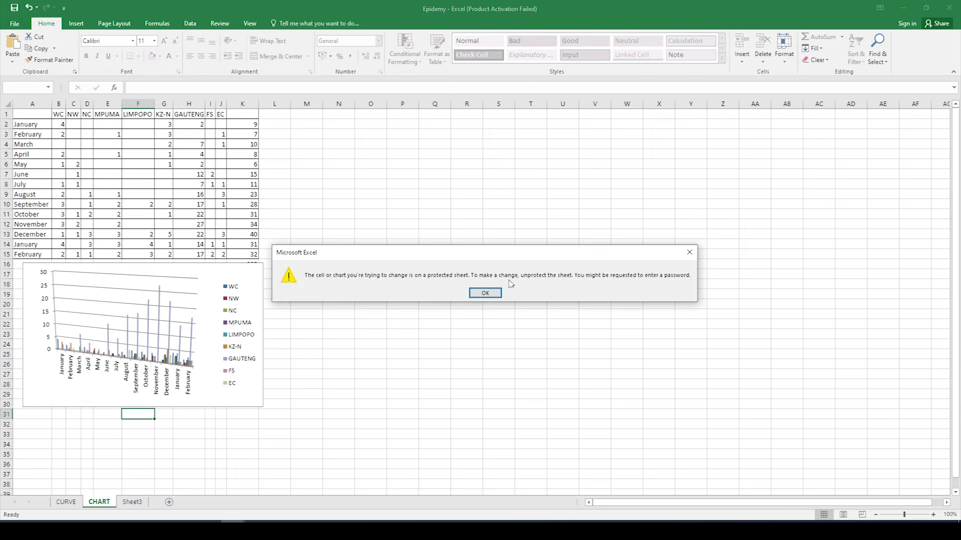
left_click(485, 292)
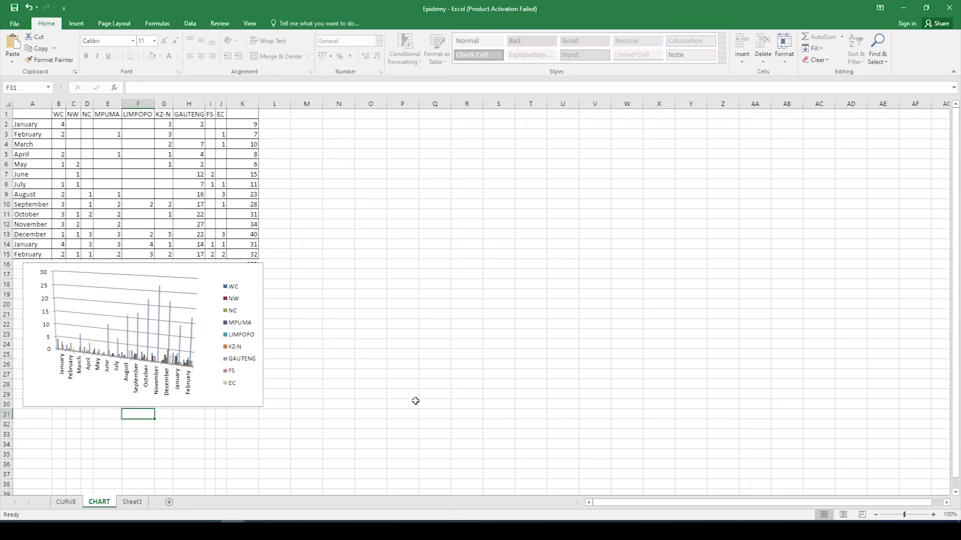
left_click(14, 24)
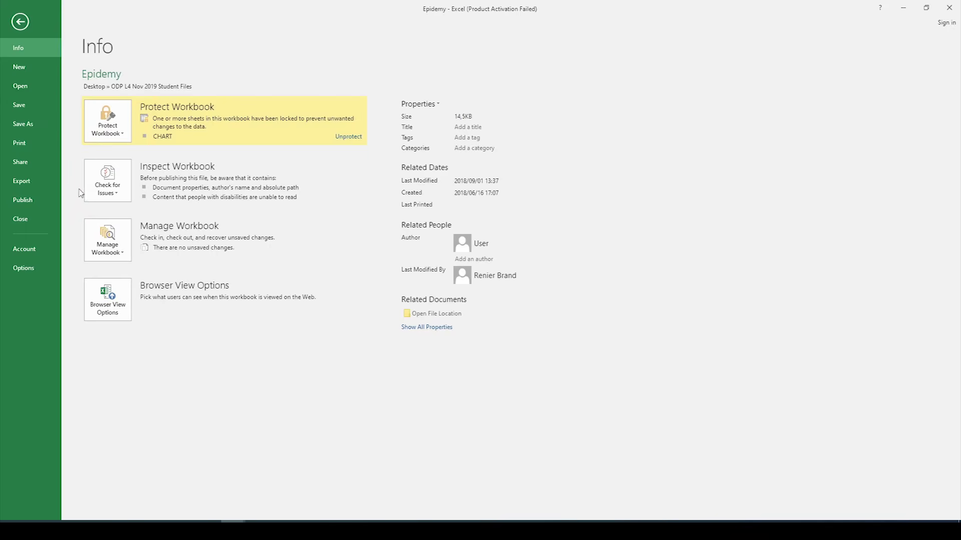
Step: Bring up Protect Workbook's Encrypt with Password prompt, then cancel it without encrypting
left_click(119, 141)
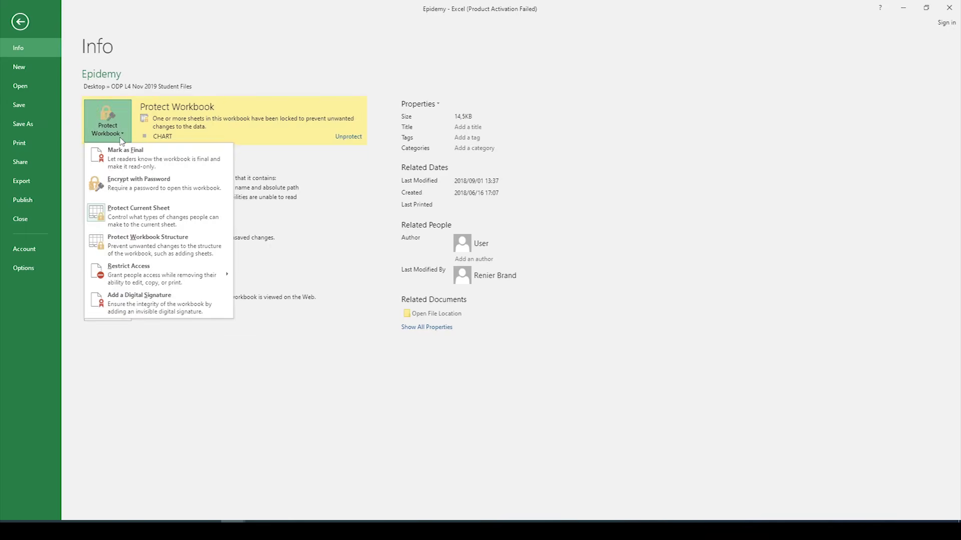
left_click(157, 192)
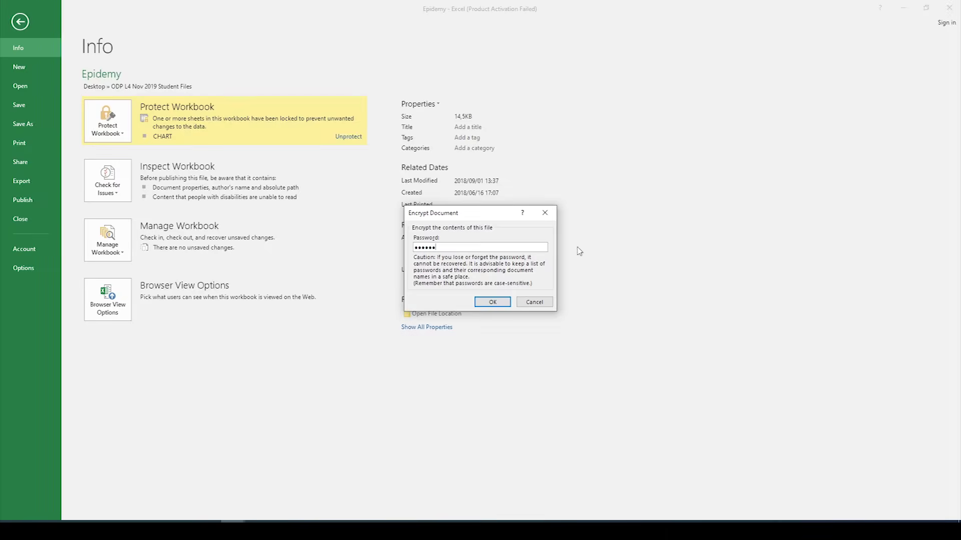
left_click(538, 305)
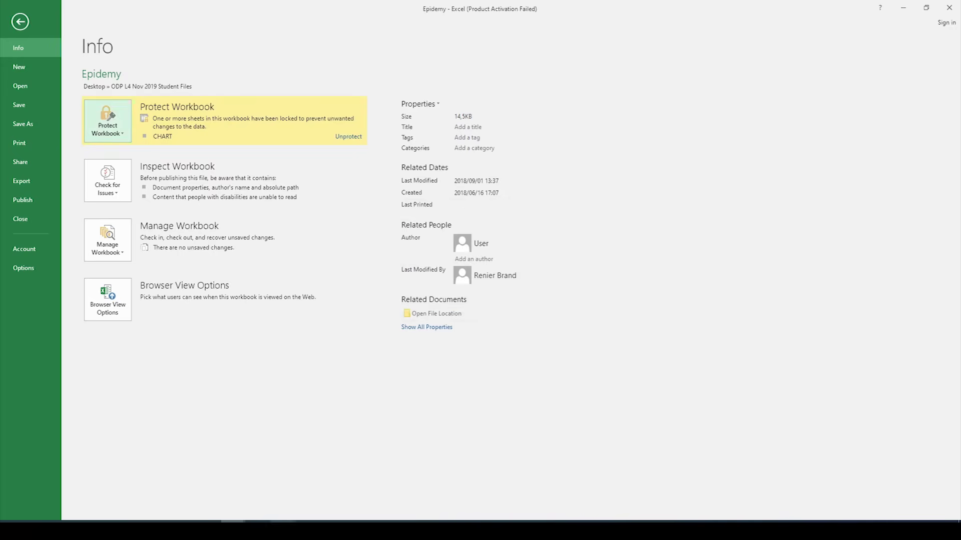
left_click(282, 530)
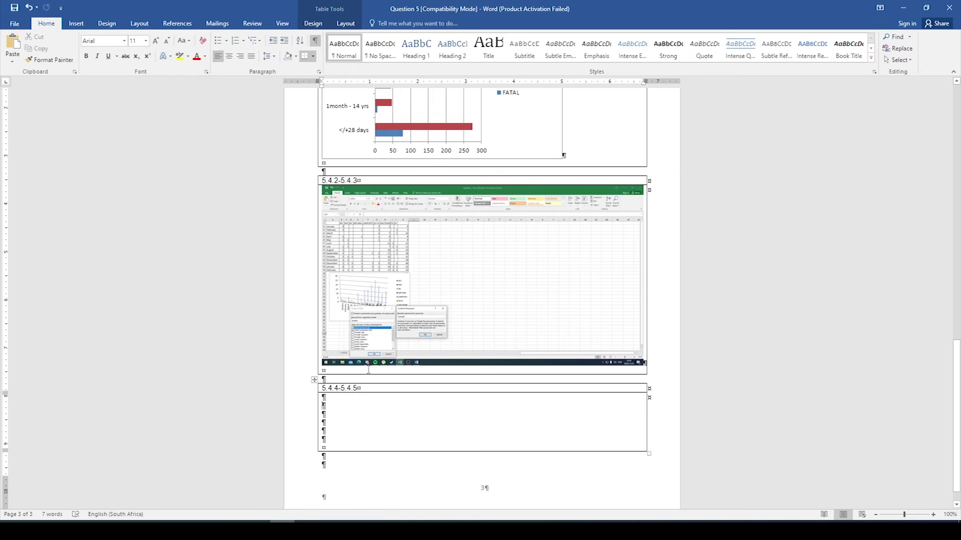
Step: Make the 5.4.2–5.4.3 screenshot row taller for the encryption-prompt image, then return to the Epidemy sheet
left_click_drag(439, 373, 439, 391)
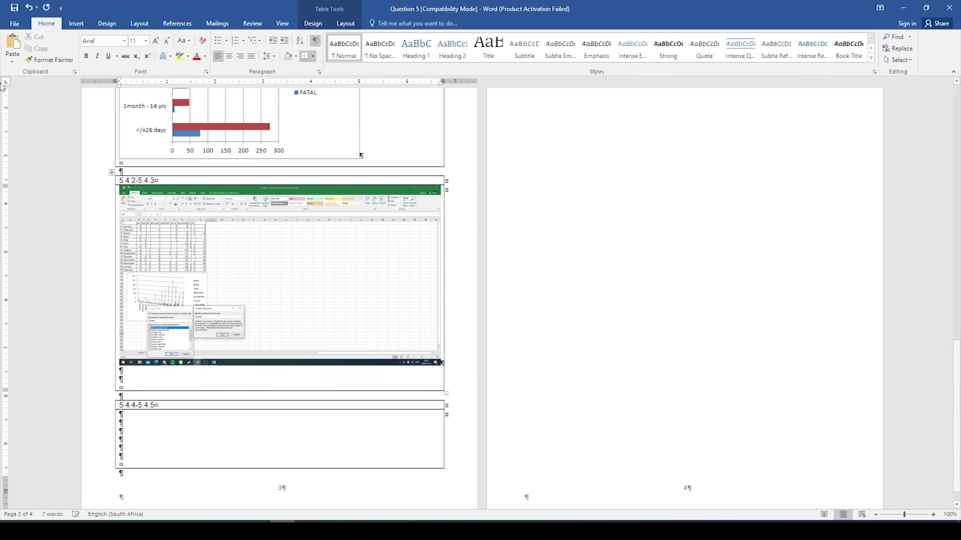
scroll(587, 242, "up", 4)
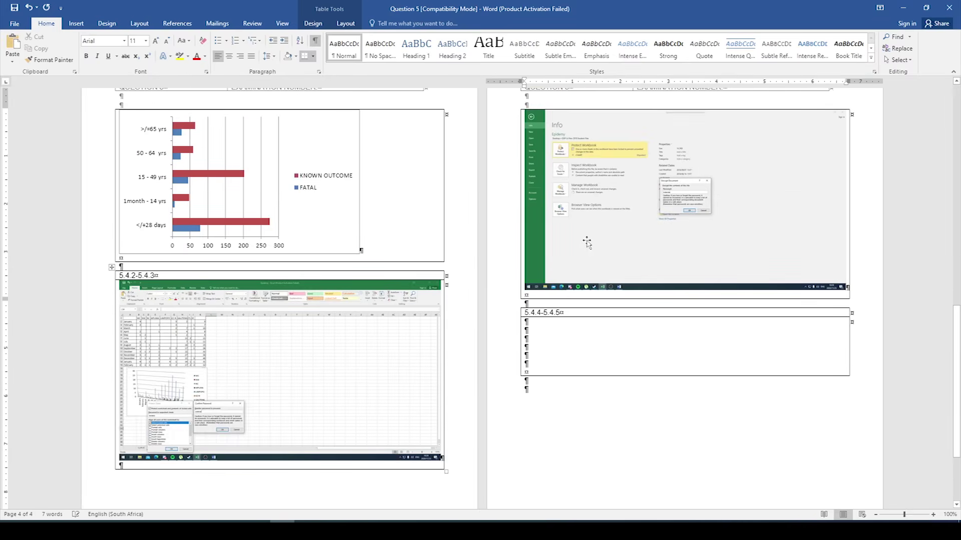
scroll(562, 312, "down", 1)
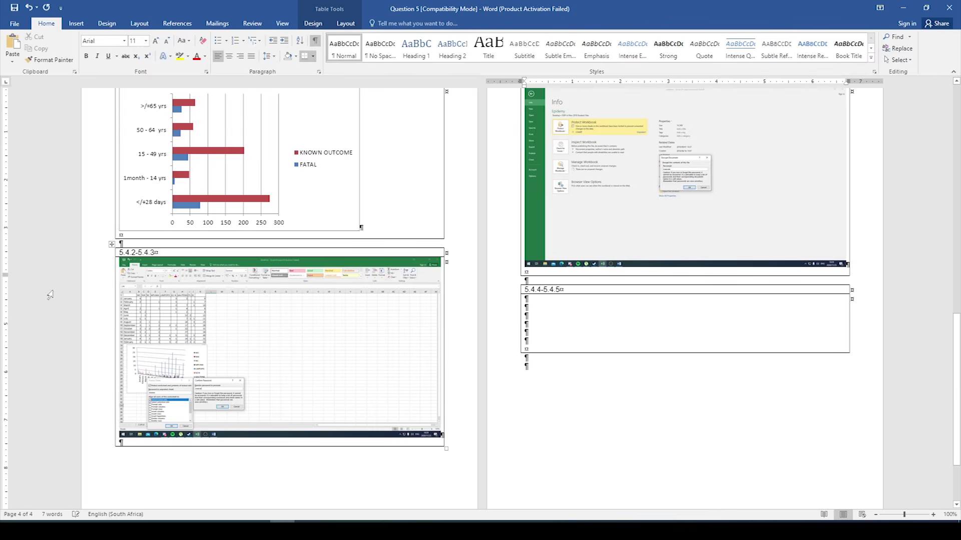
mouse_move(232, 519)
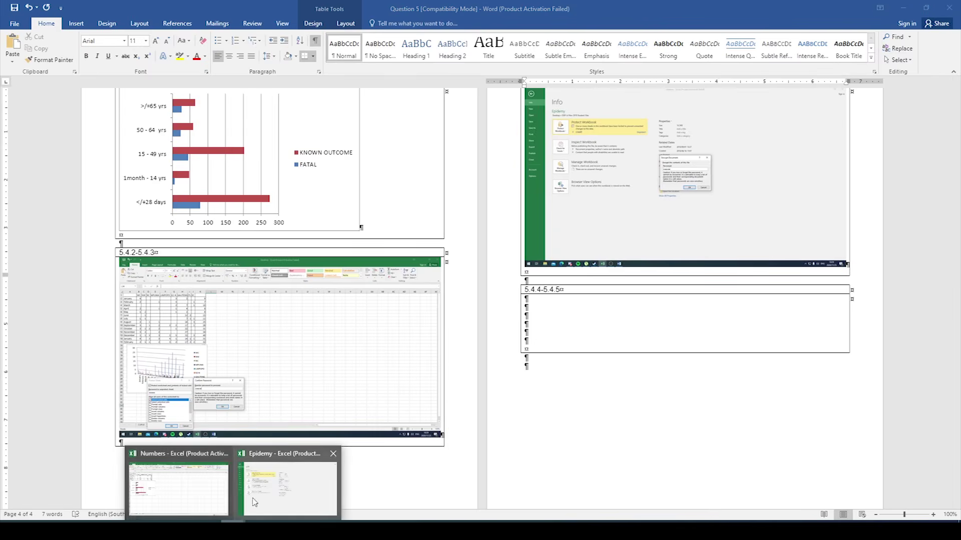
left_click(267, 501)
key("Escape")
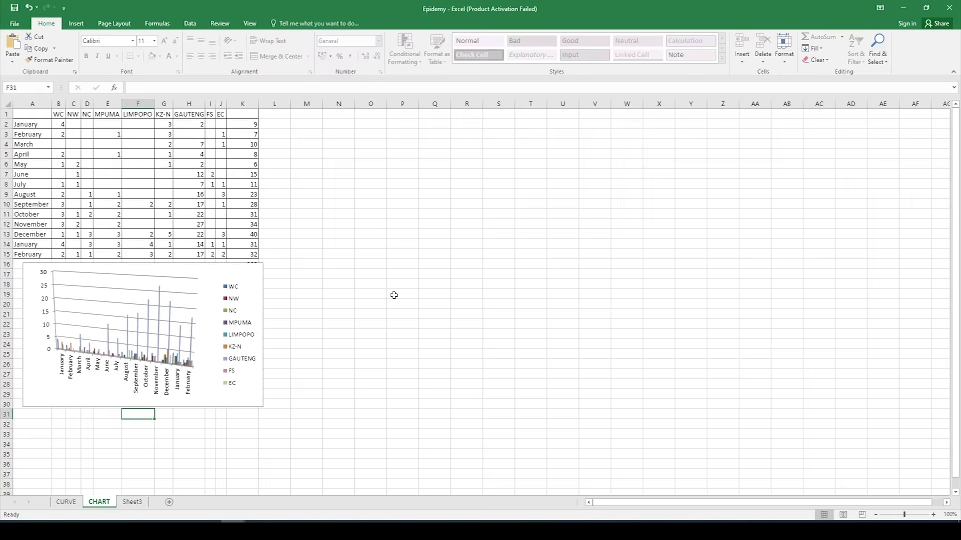
Step: Delete the CURVE sheet from the Epidemy workbook, dismissing the formula-reference warning
left_click(393, 295)
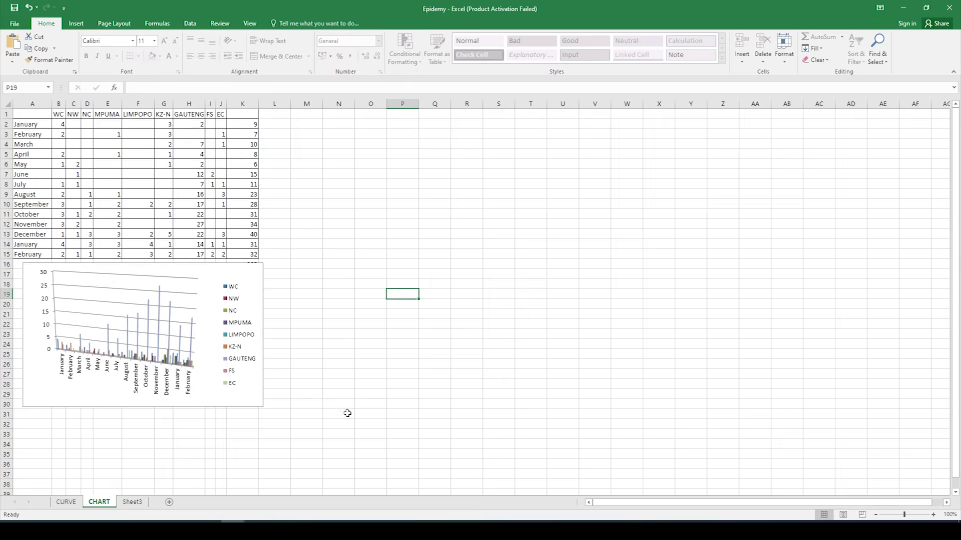
left_click(70, 503)
right_click(72, 503)
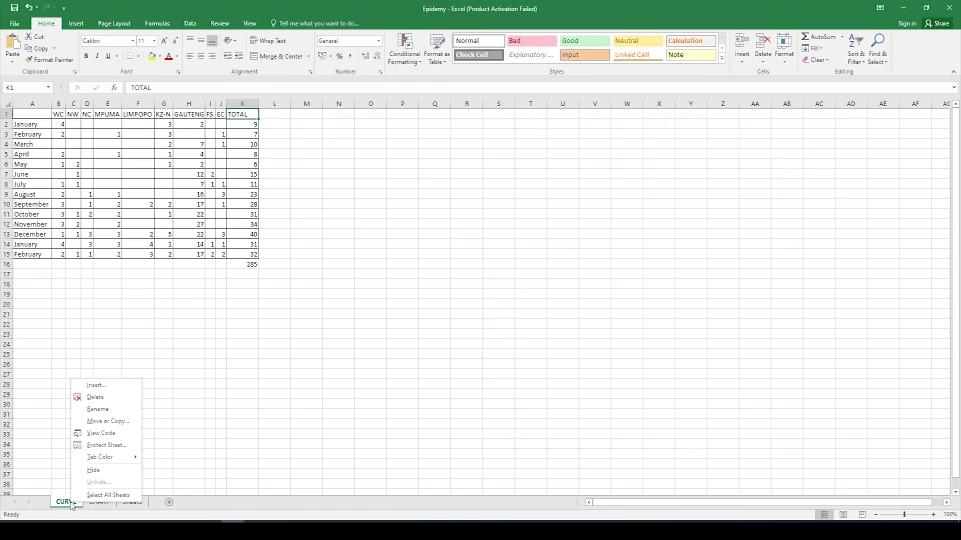
left_click(96, 398)
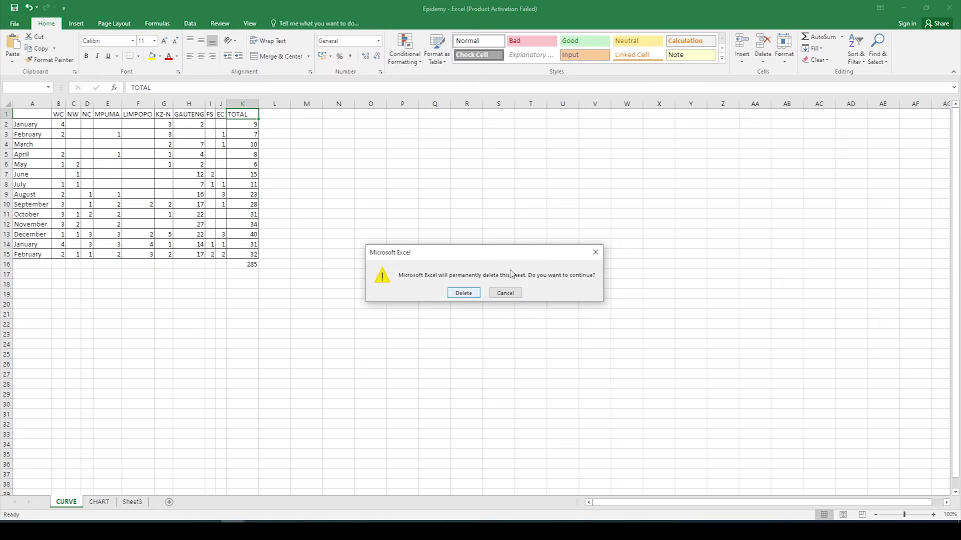
left_click(463, 296)
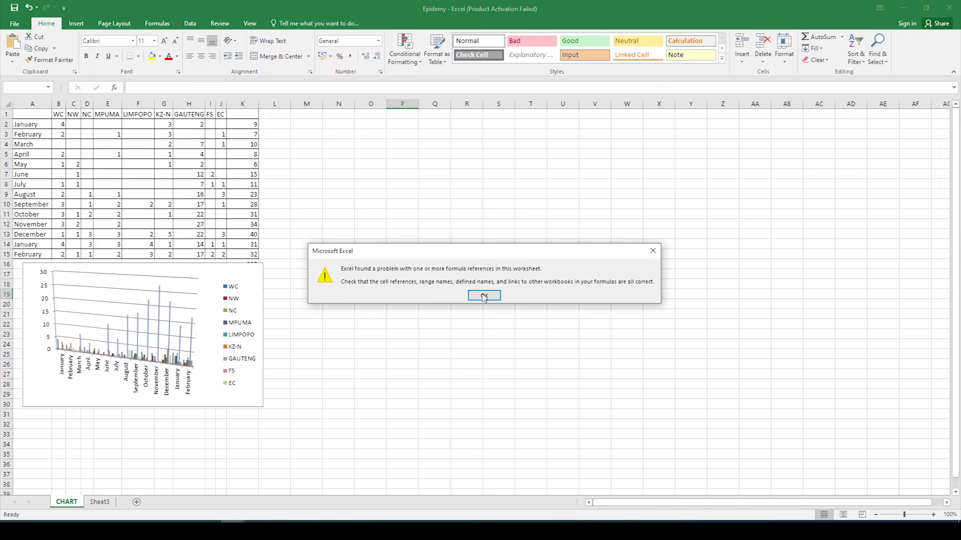
left_click(482, 294)
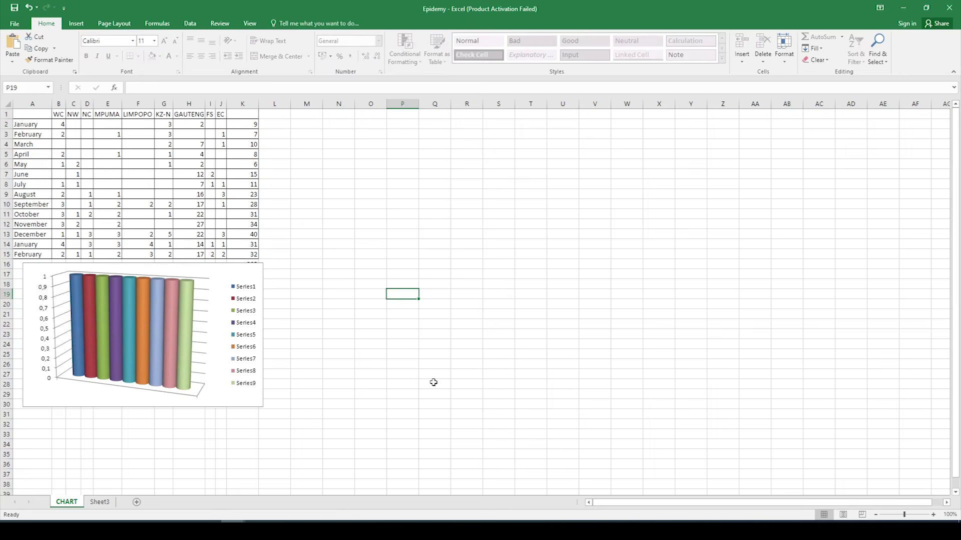
Step: Look over the CHART sheet, selecting Q28 and M20 after briefly visiting Sheet3
left_click(432, 382)
left_click(94, 505)
left_click(70, 503)
left_click(320, 305)
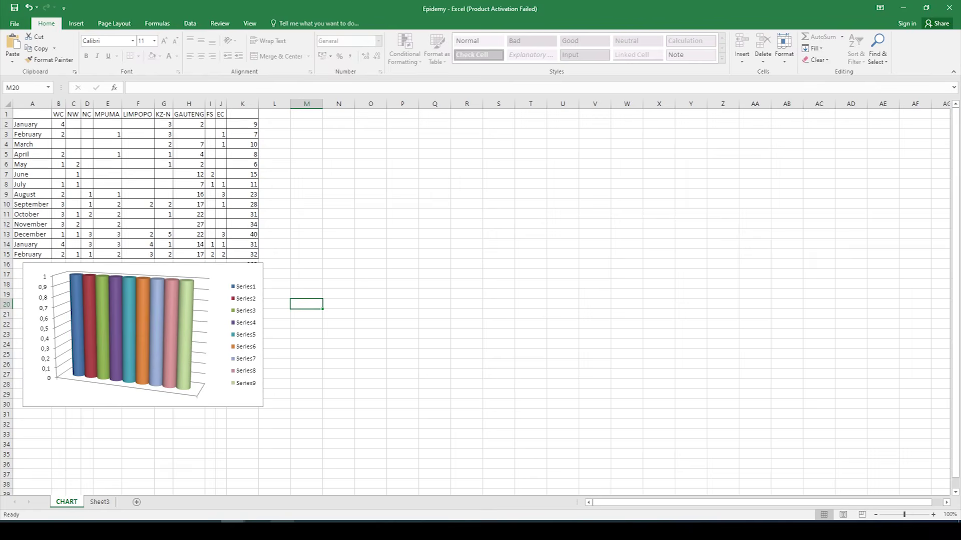
left_click(386, 522)
Step: Paste the worksheet screenshot into the 5.4.4–5.4.5 cell and delete the blank lines below it
left_click(539, 311)
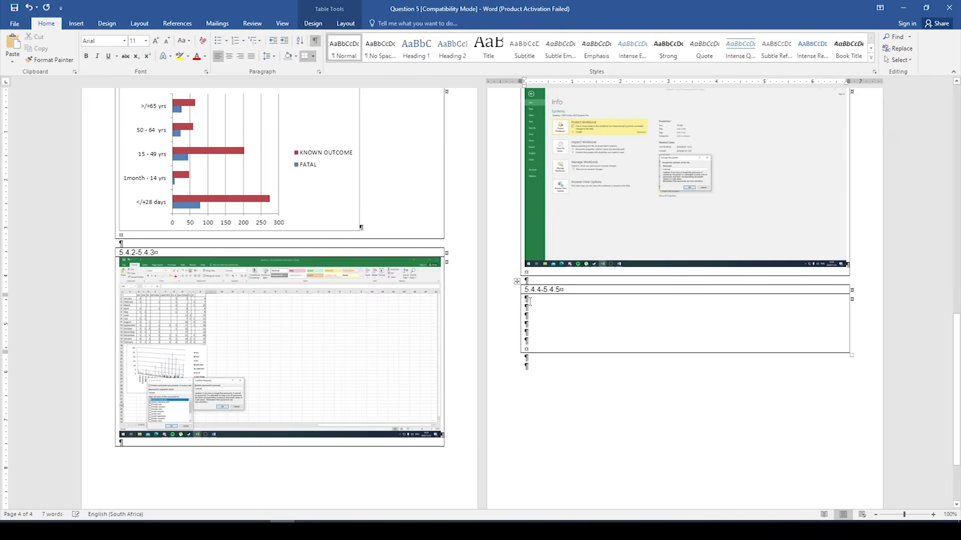
left_click(14, 43)
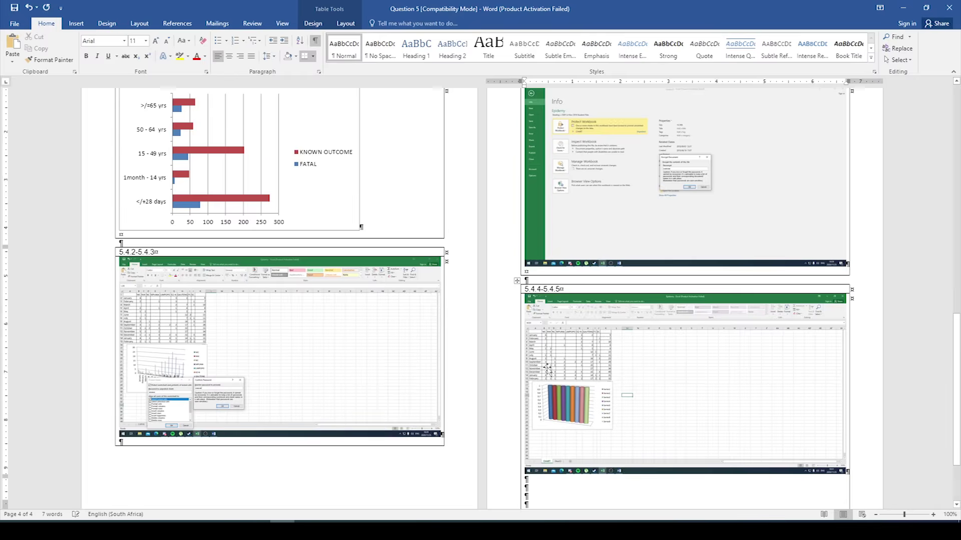
key("Delete")
key("Delete")
key("Delete")
key("Delete")
key("Delete")
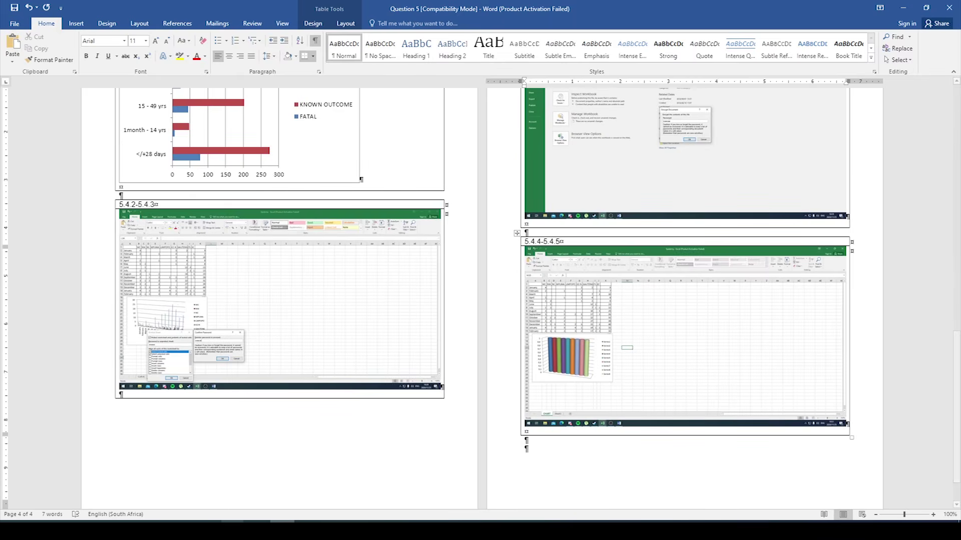
left_click(337, 508)
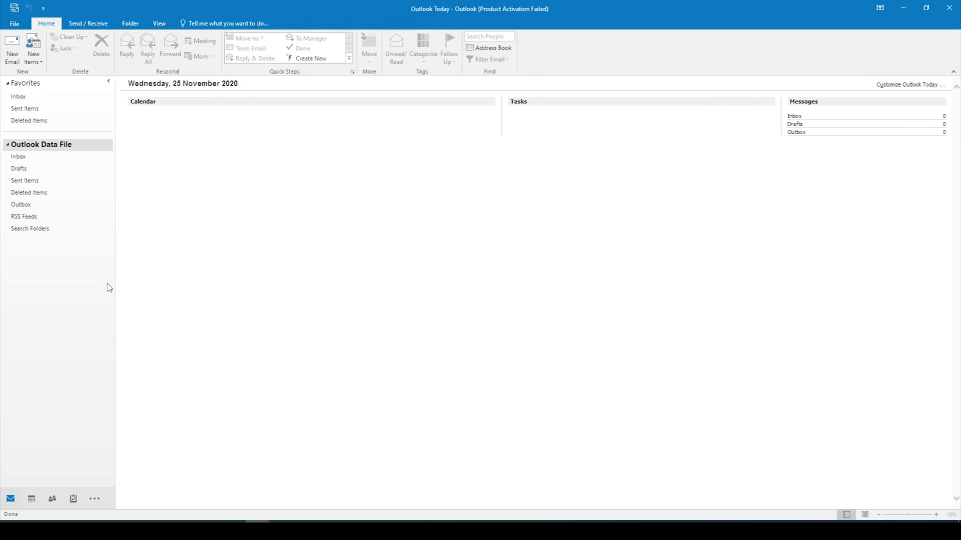
Step: Launch Word 2016 and open Question 6 from the desktop's ODP L4 Nov 2019 Student Files folder
key("super")
type("word")
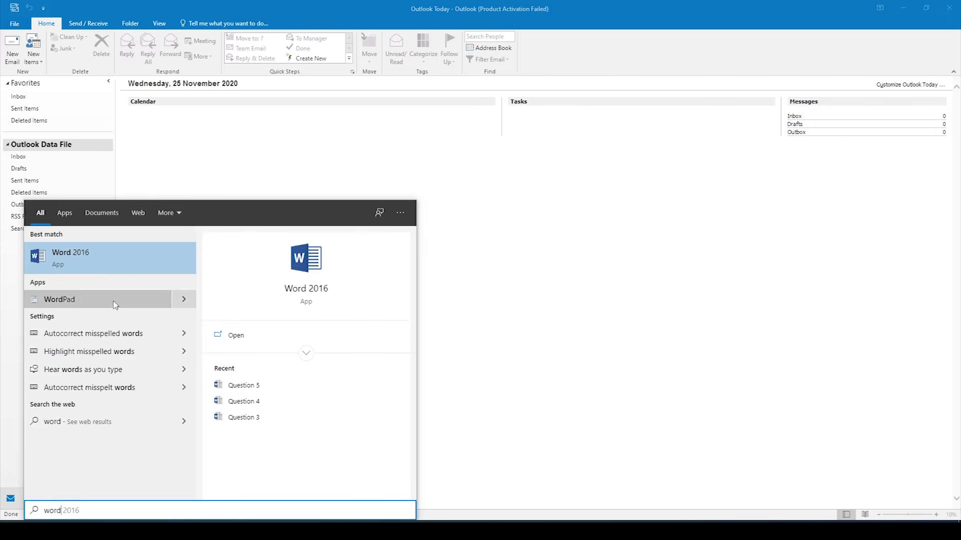
left_click(118, 256)
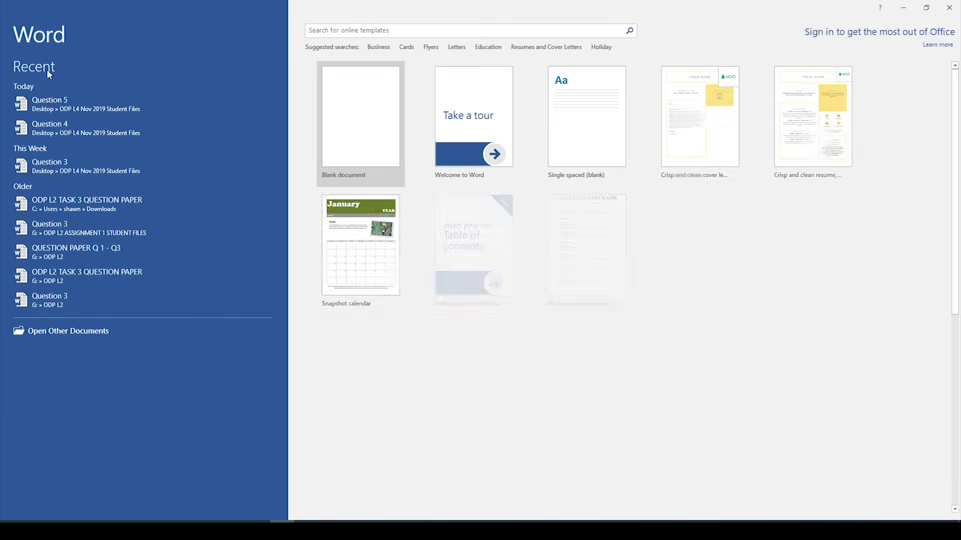
left_click(63, 333)
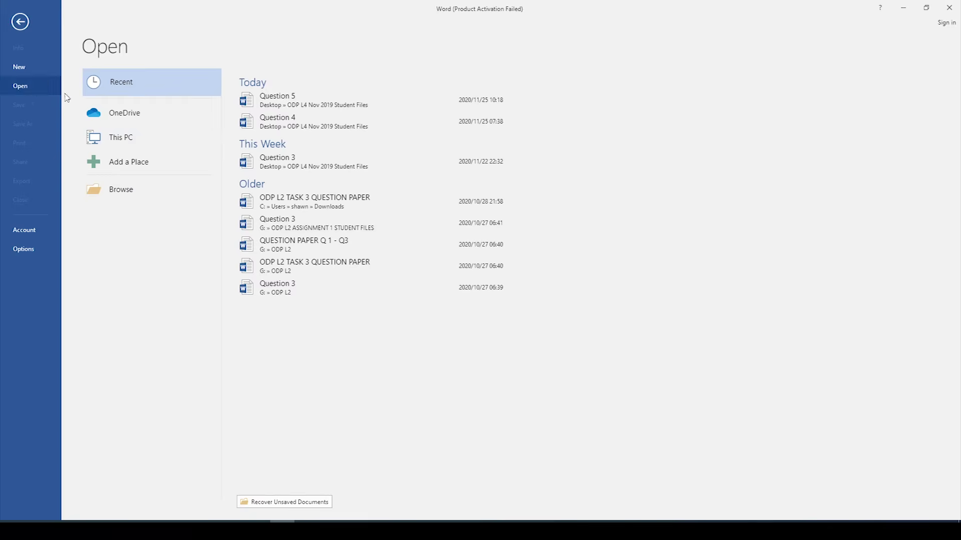
left_click(126, 189)
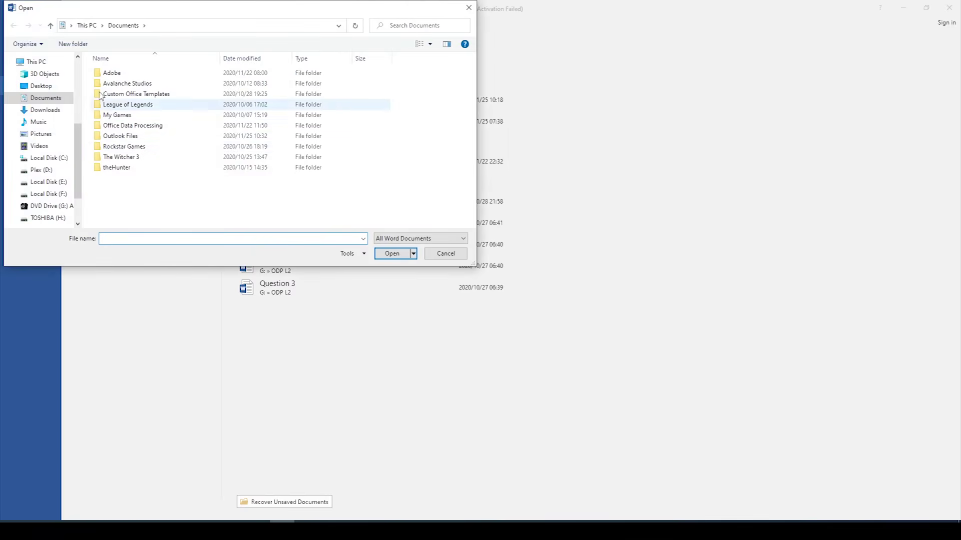
left_click(49, 88)
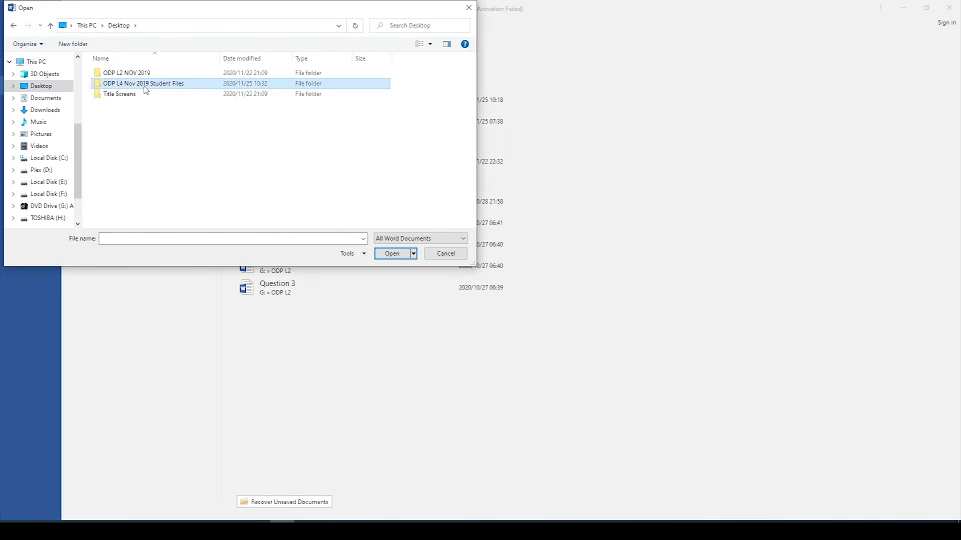
double_click(145, 84)
double_click(138, 114)
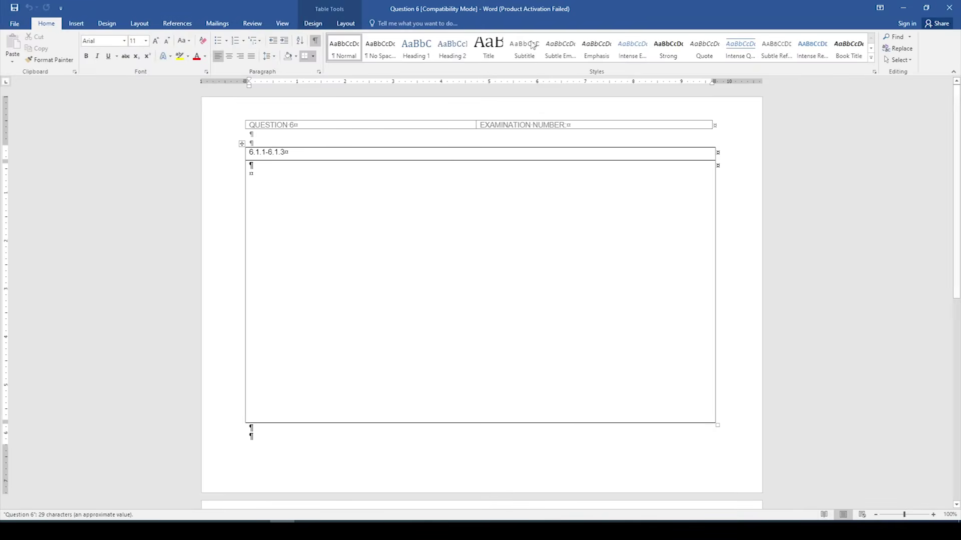
Step: Enter the examination number in the Question 6 header, dismiss the activation warning, and close the header
left_click_drag(272, 258, 585, 126)
double_click(587, 129)
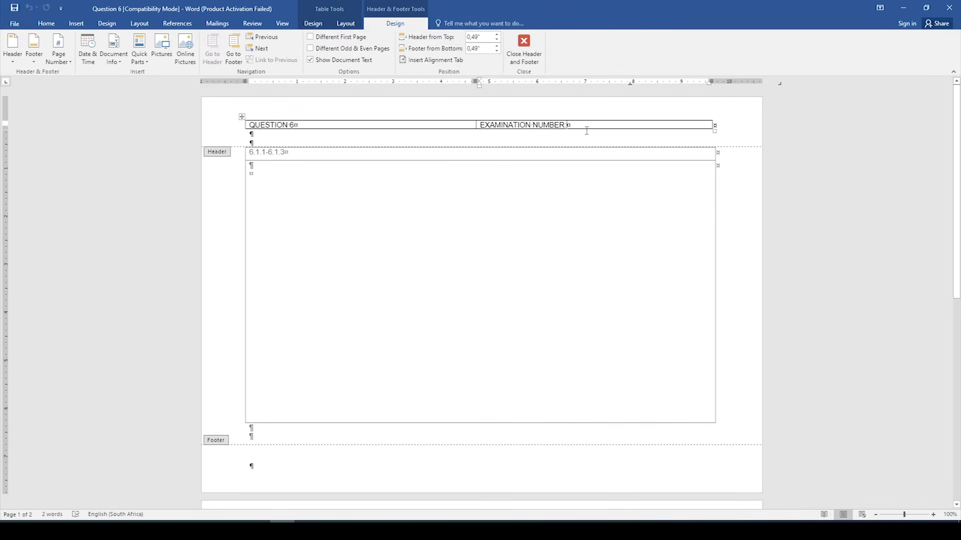
type("123456")
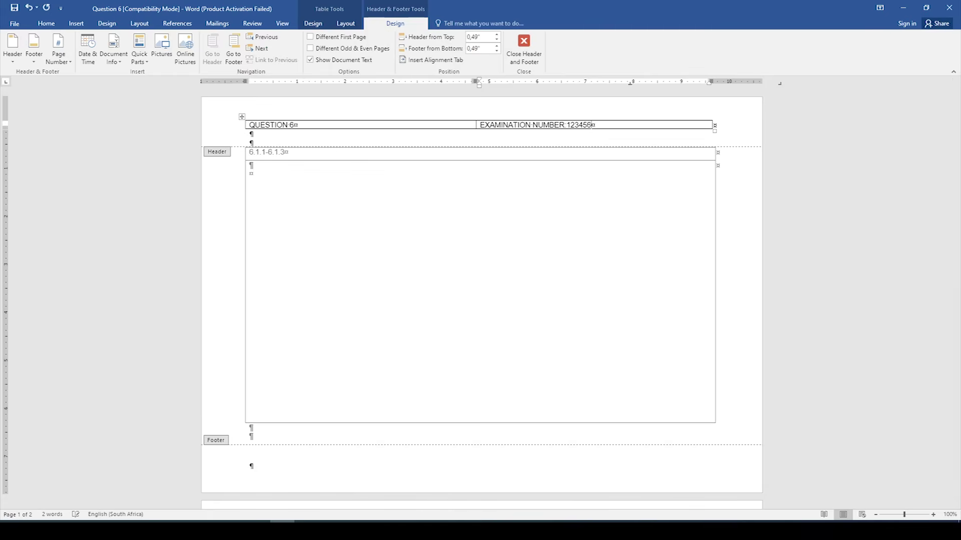
type("7890123")
left_click(579, 362)
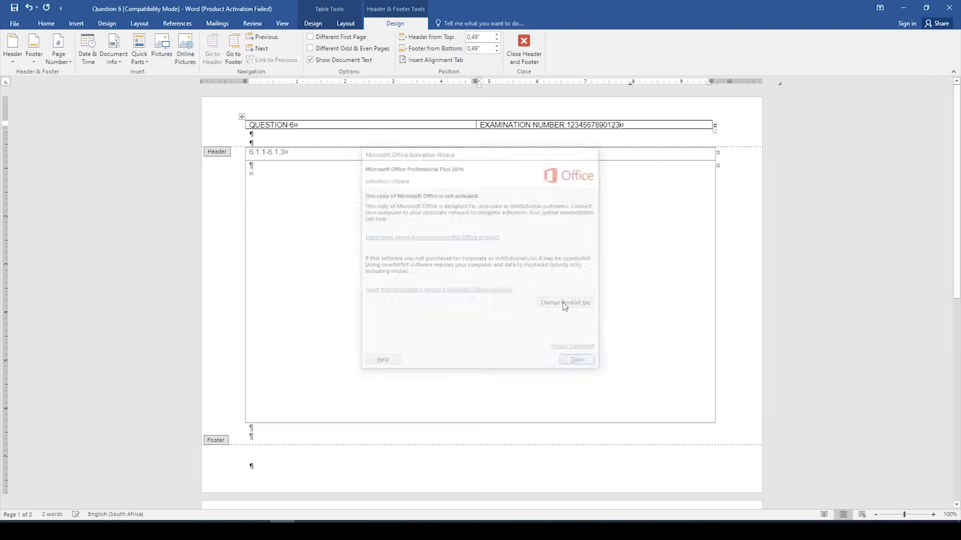
left_click(522, 50)
left_click(540, 259)
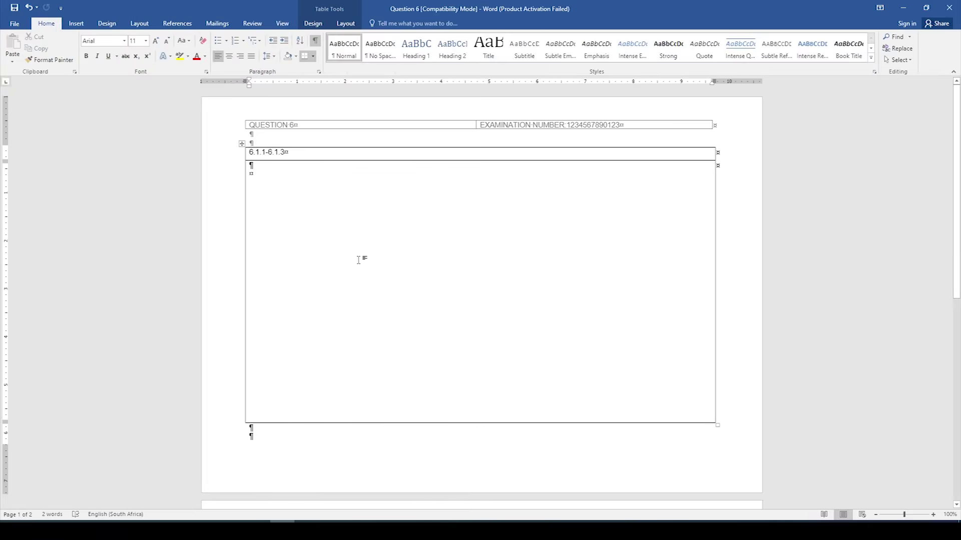
scroll(364, 258, "up", 4)
scroll(364, 258, "down", 4)
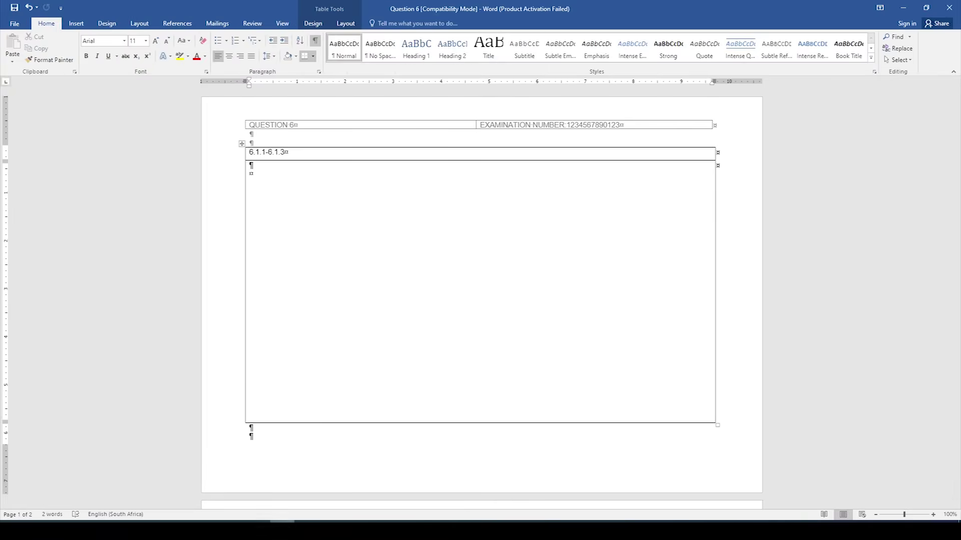
left_click(257, 529)
Step: Close the leftover Untitled Contact window and open the New Items list from Outlook Today
left_click(355, 454)
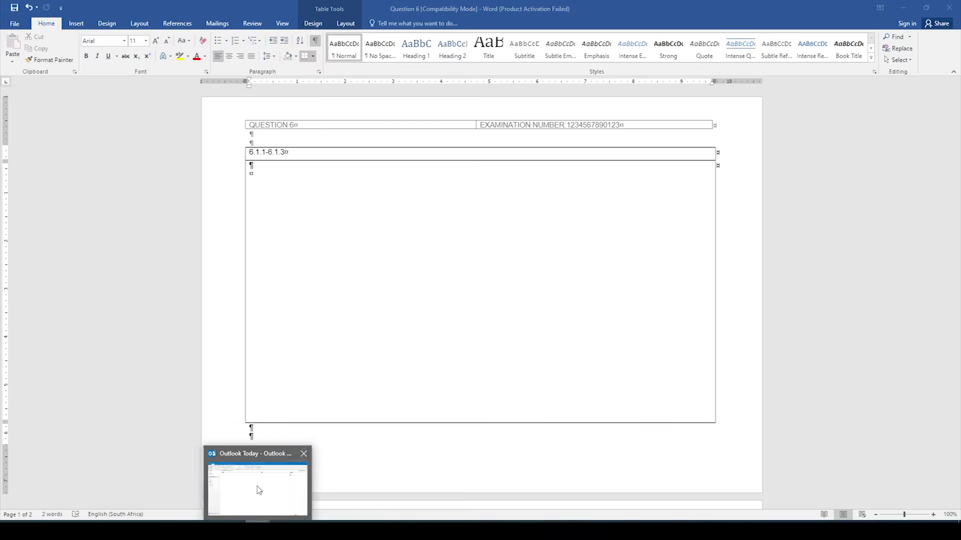
left_click(257, 489)
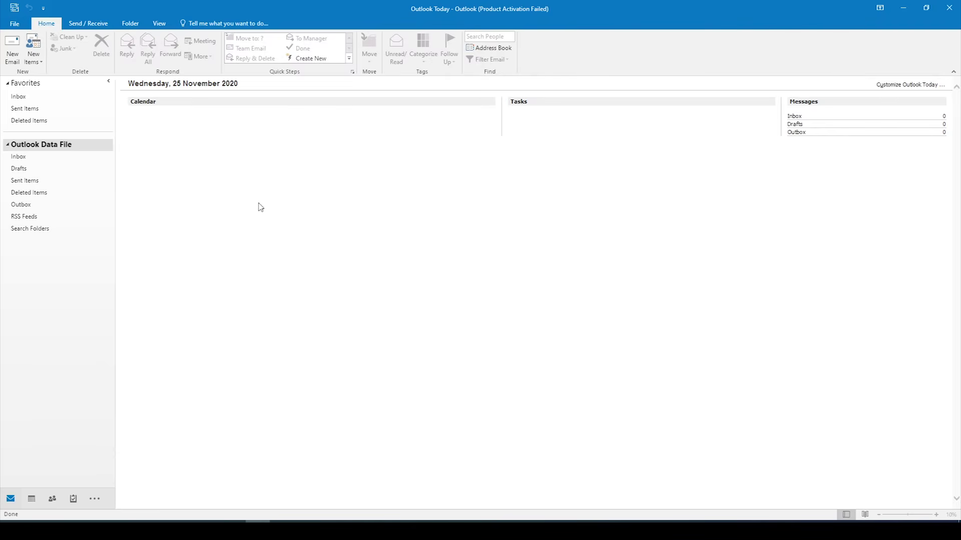
left_click(36, 59)
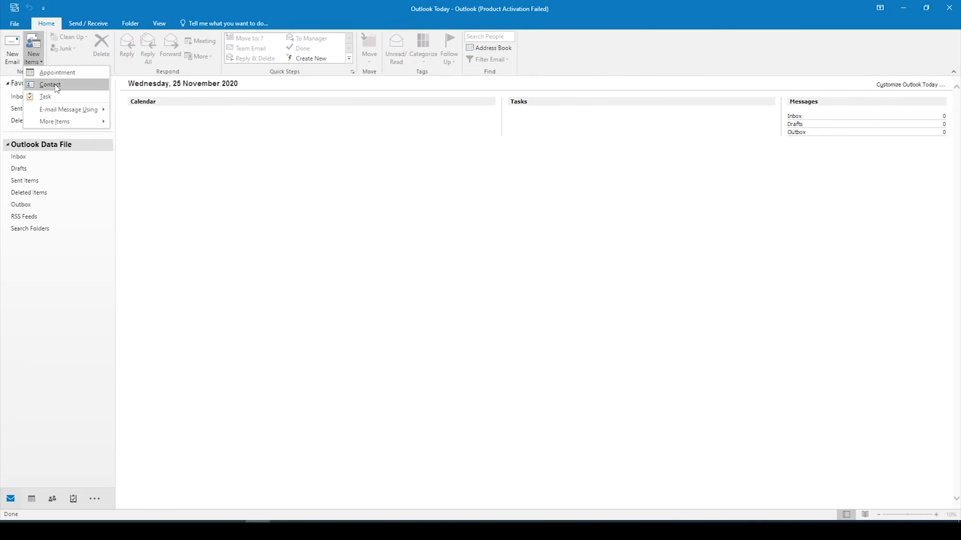
Step: Enter the contact's full name, company YOU SHOULD KNOW and job title Chairperson, then reach the address fields
left_click(50, 85)
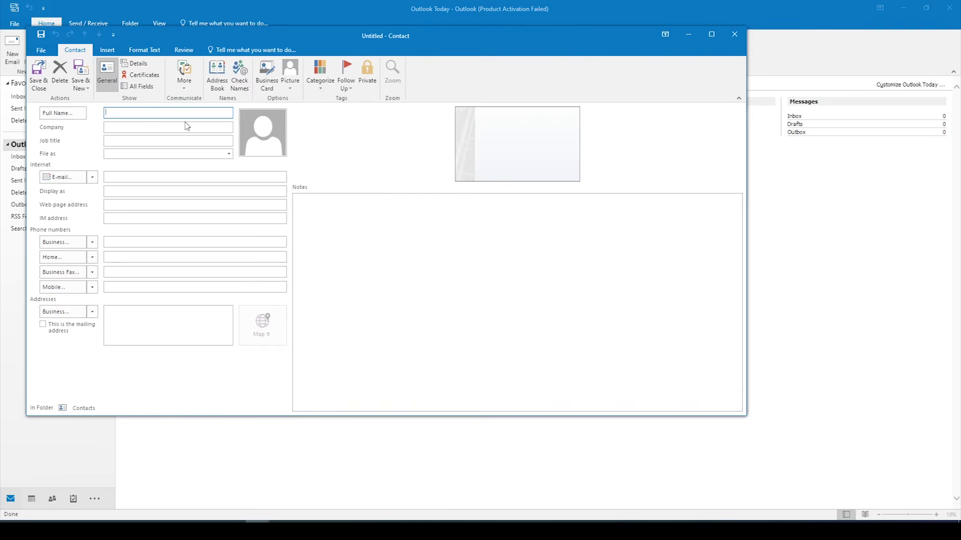
left_click(199, 128)
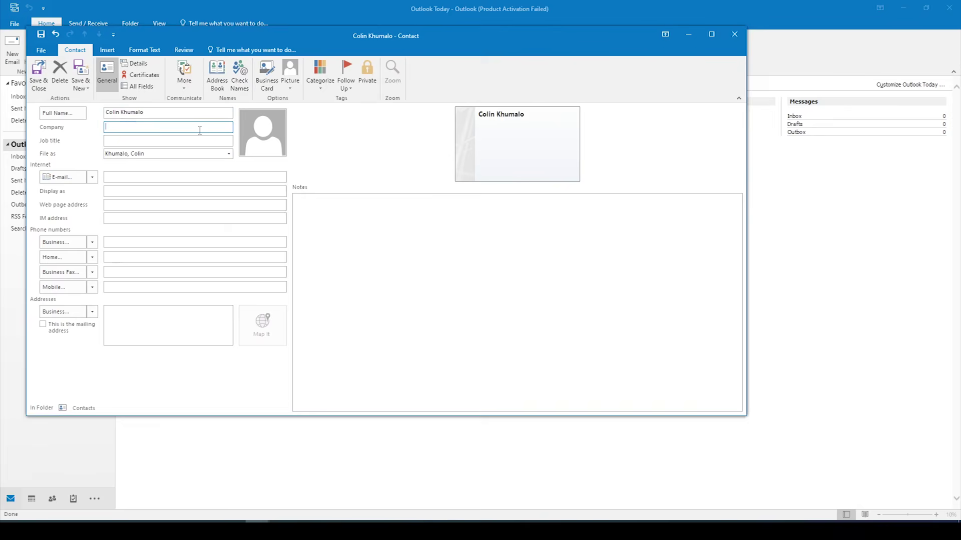
type("YOU SHOULD KNOW")
key("Tab")
type("Chairperson")
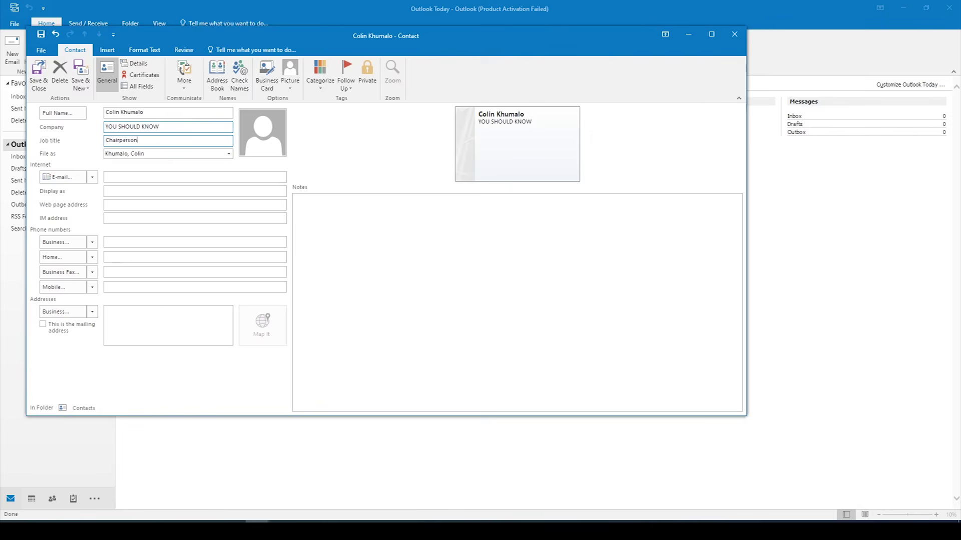
left_click(167, 177)
left_click(121, 312)
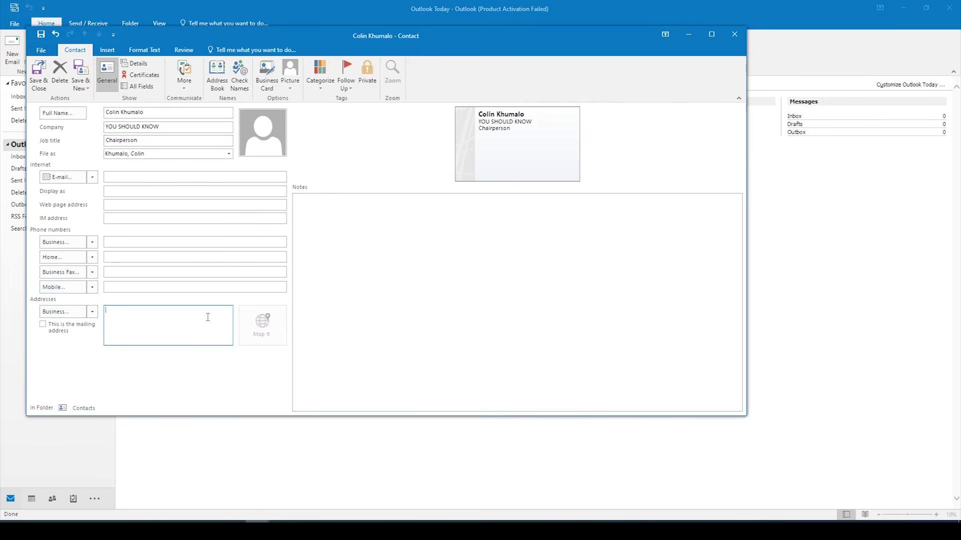
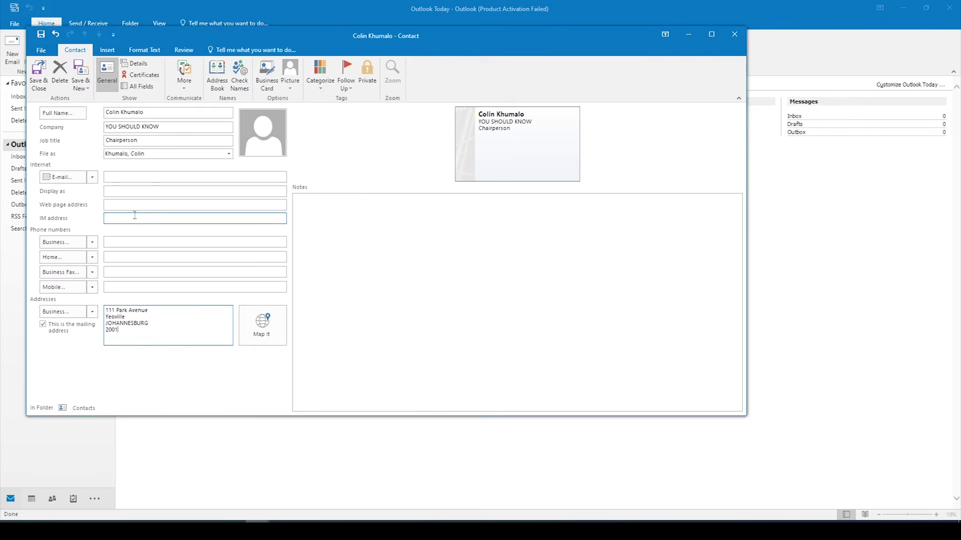
Step: Enter the contact's business mailing address and business e-mail address
left_click(160, 177)
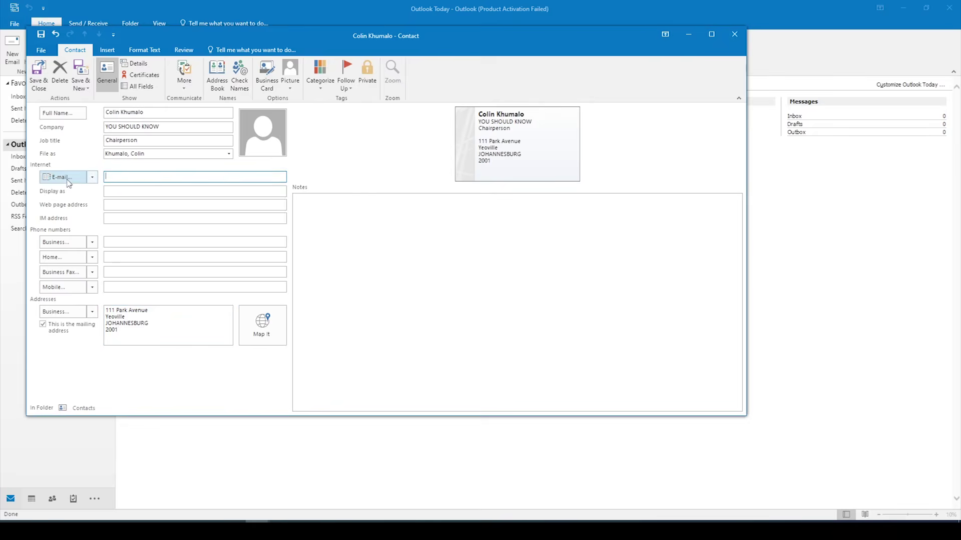
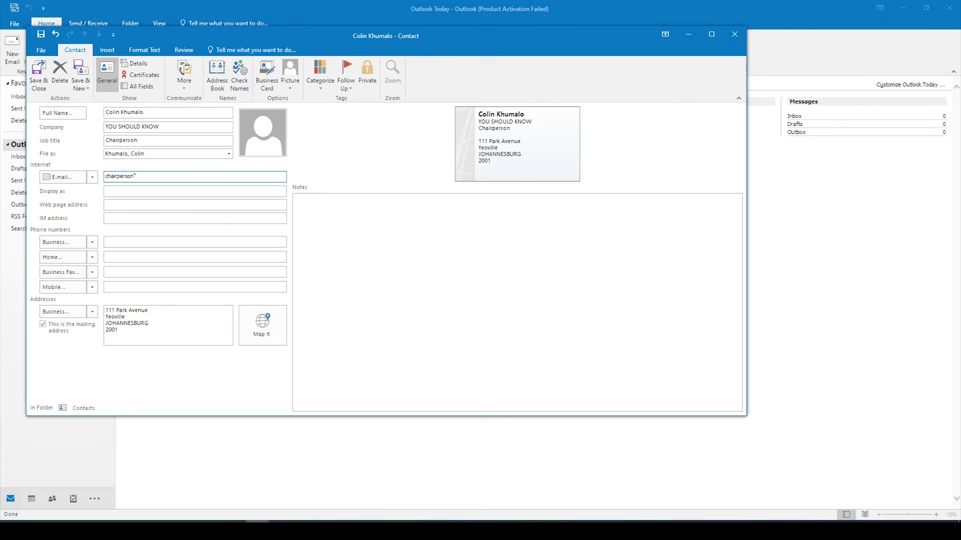
left_click(149, 192)
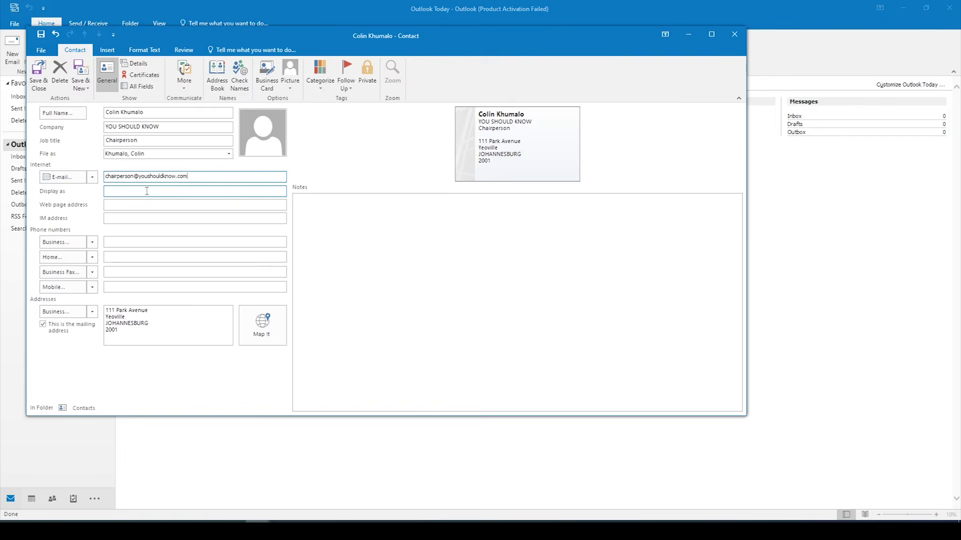
left_click(129, 202)
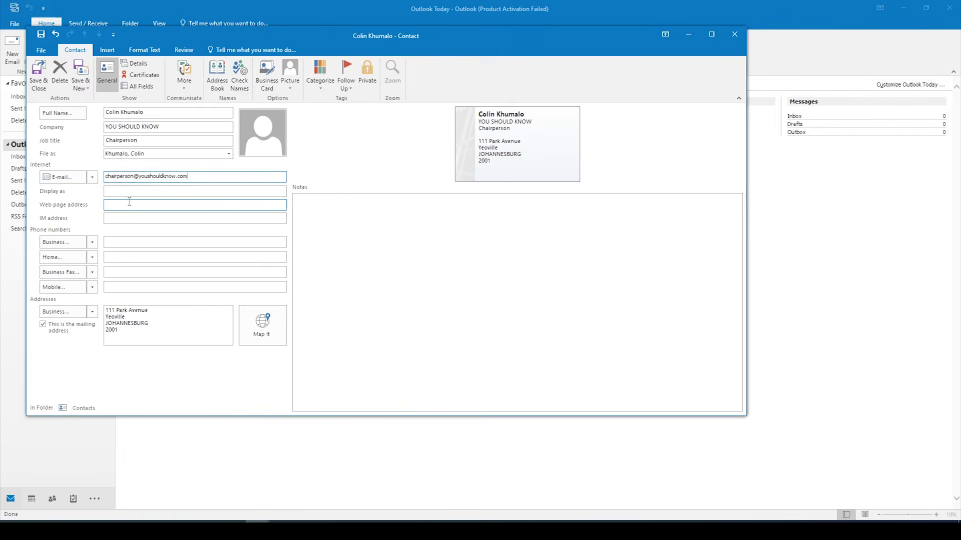
type("www.youshouldknow.com")
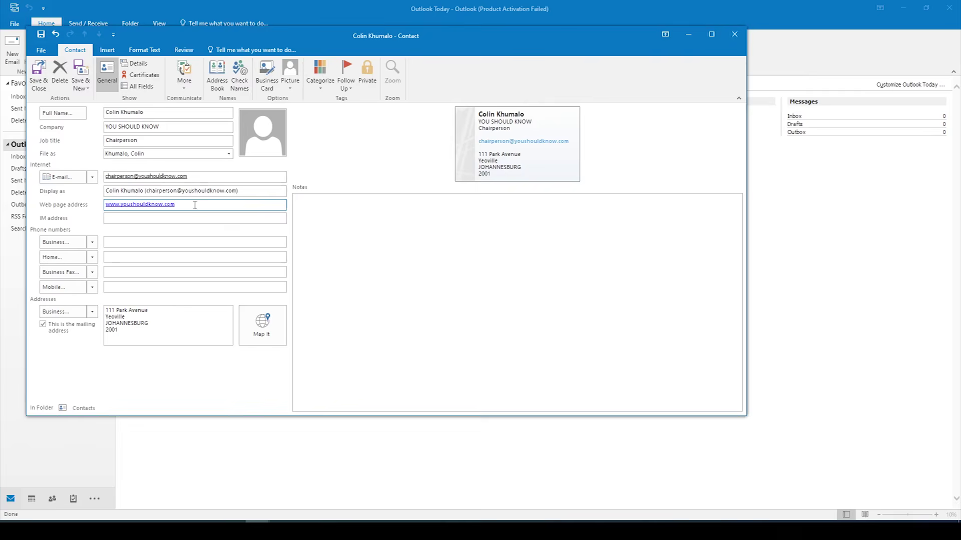
left_click(152, 239)
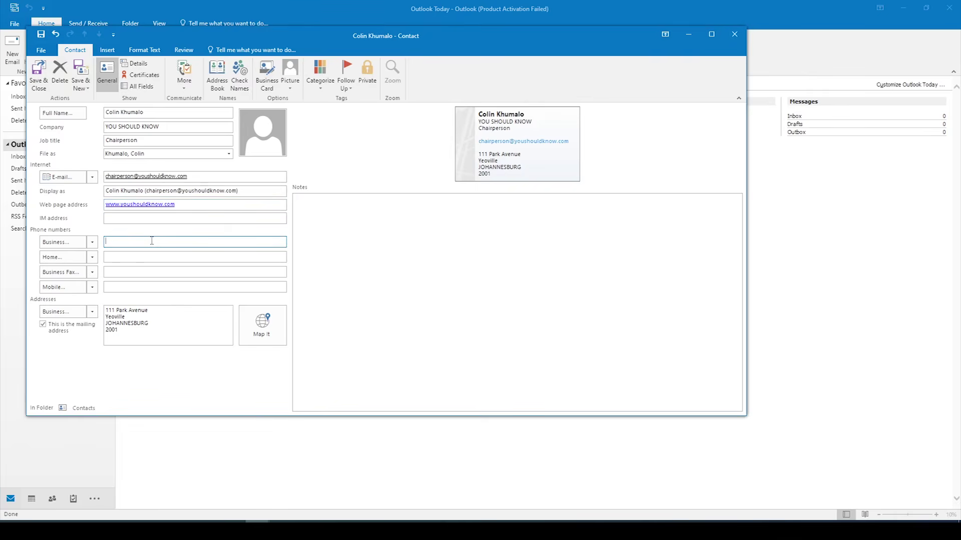
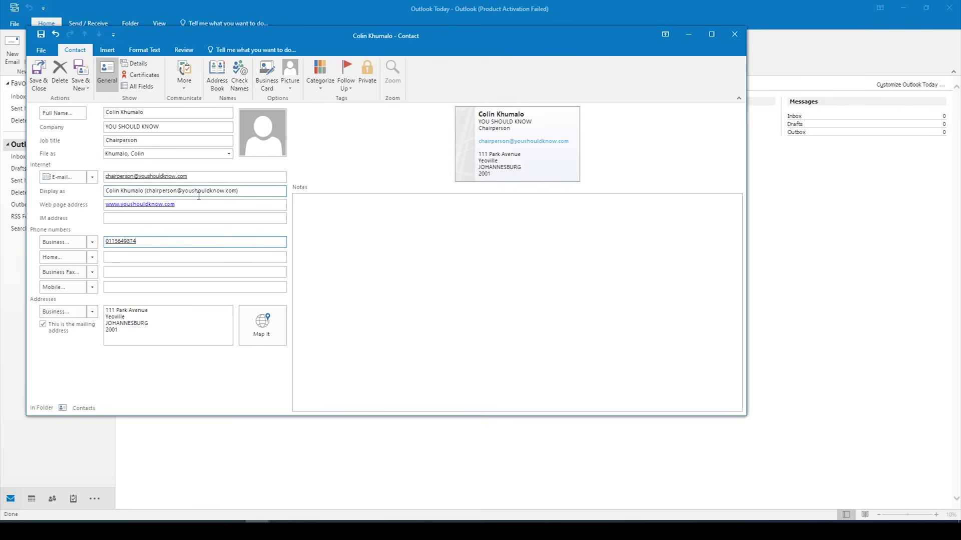
Step: Fill in the contact's business, home, mobile and business fax phone numbers
key("Tab")
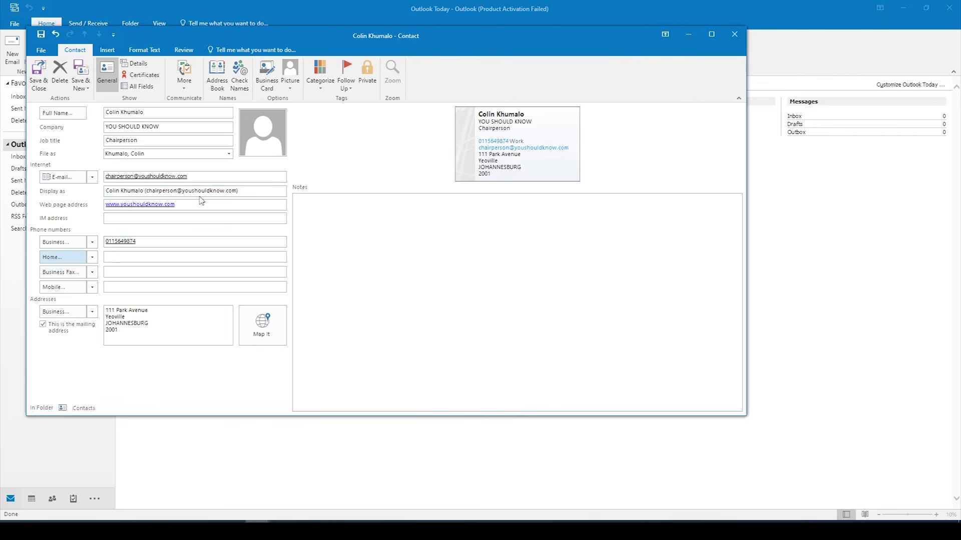
left_click(142, 257)
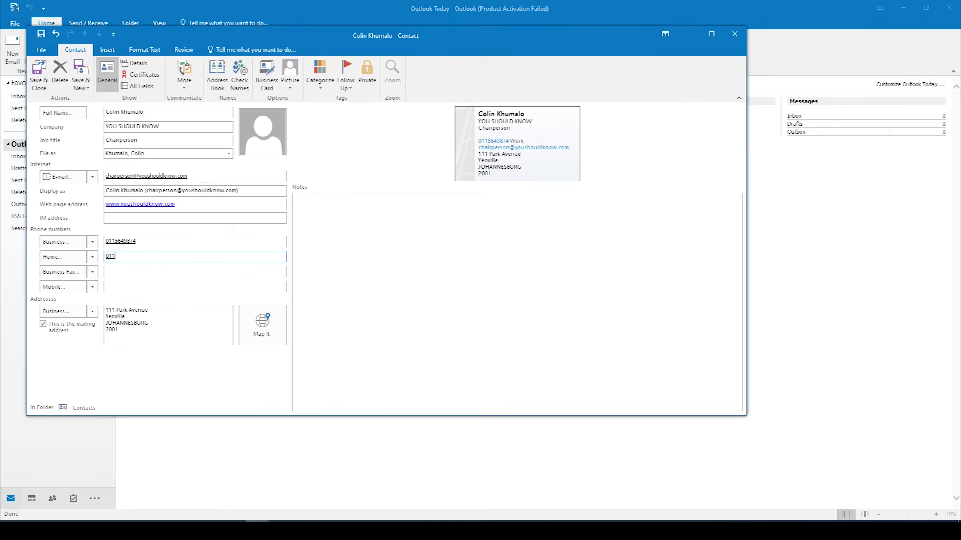
left_click(131, 287)
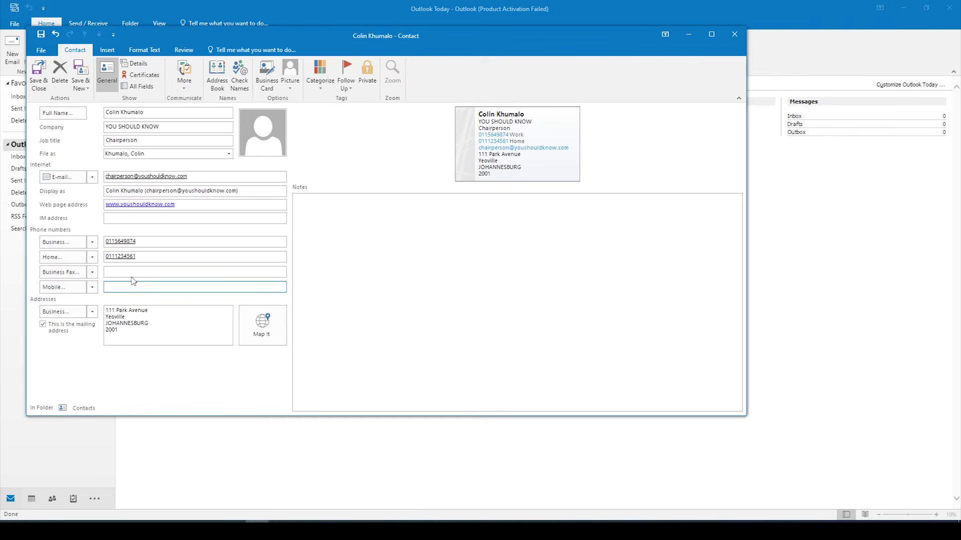
type("0833333333")
left_click(141, 271)
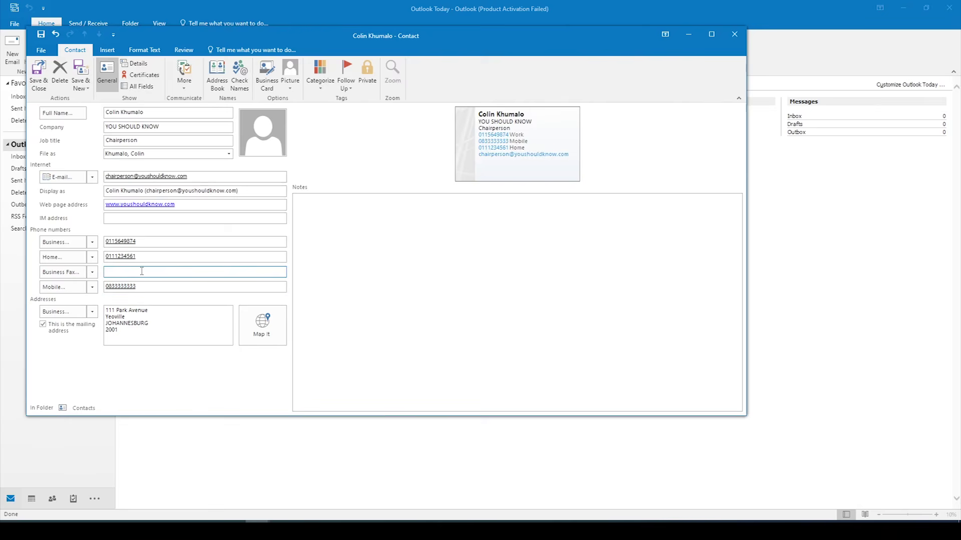
Step: Set the contact picture to Chairperson from Desktop > ODP L4 Nov 2019 Student Files
left_click(258, 135)
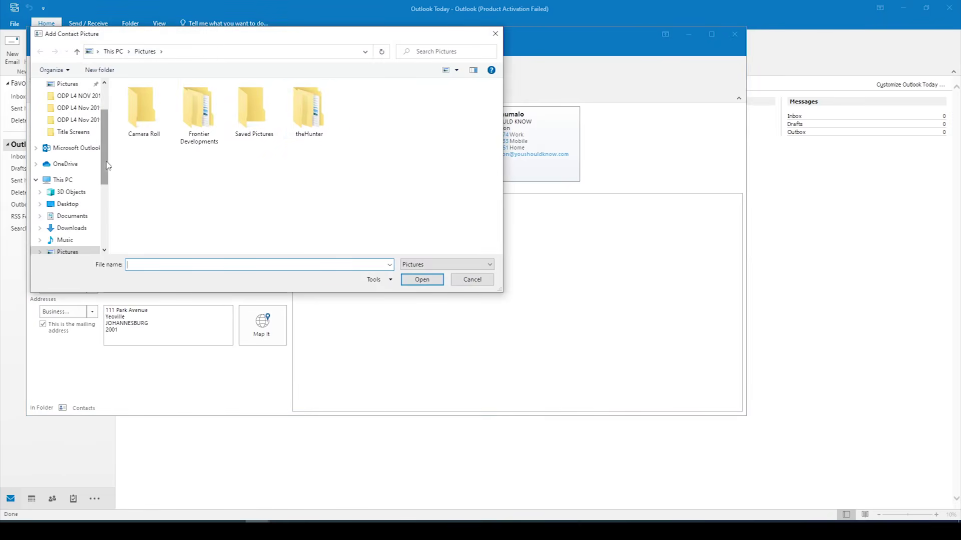
scroll(55, 170, "down", 1)
left_click(70, 181)
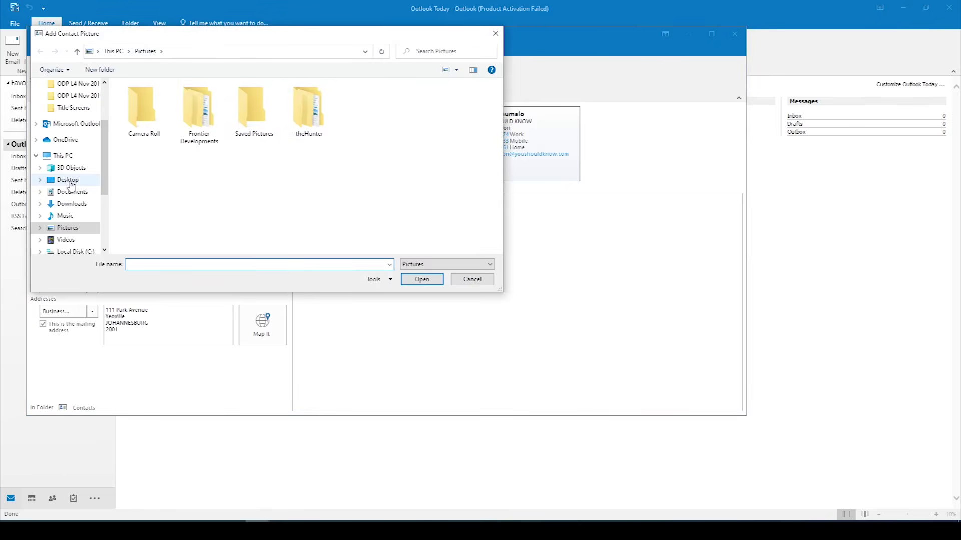
double_click(186, 114)
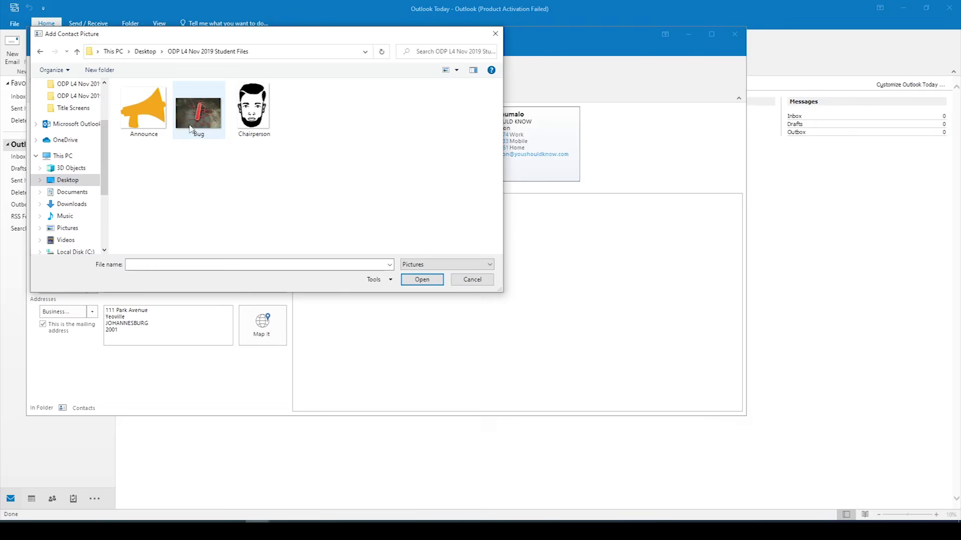
left_click(255, 110)
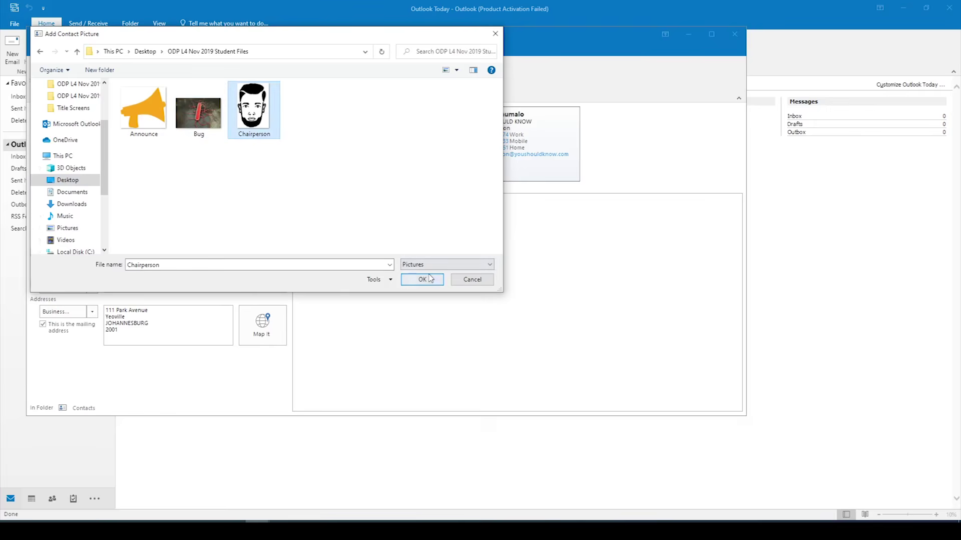
left_click(436, 278)
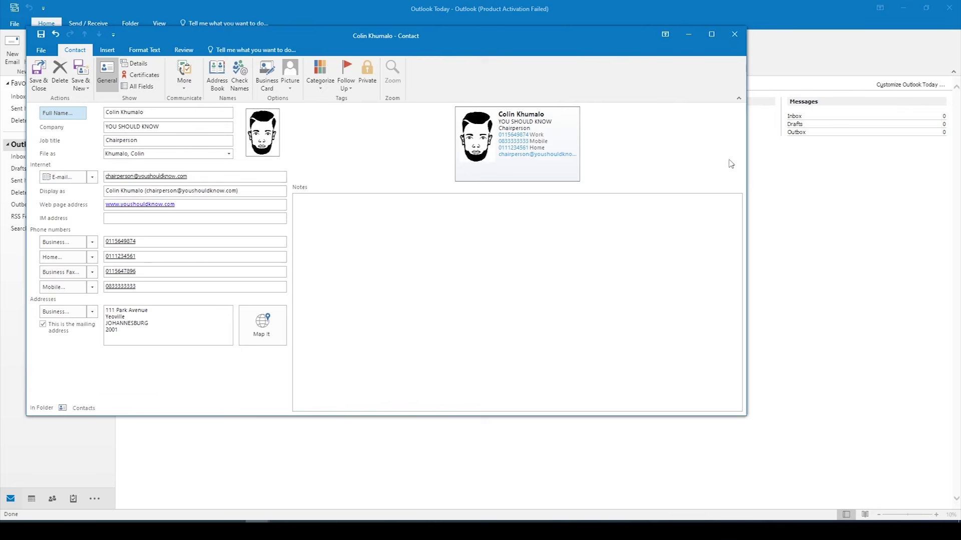
left_click(283, 522)
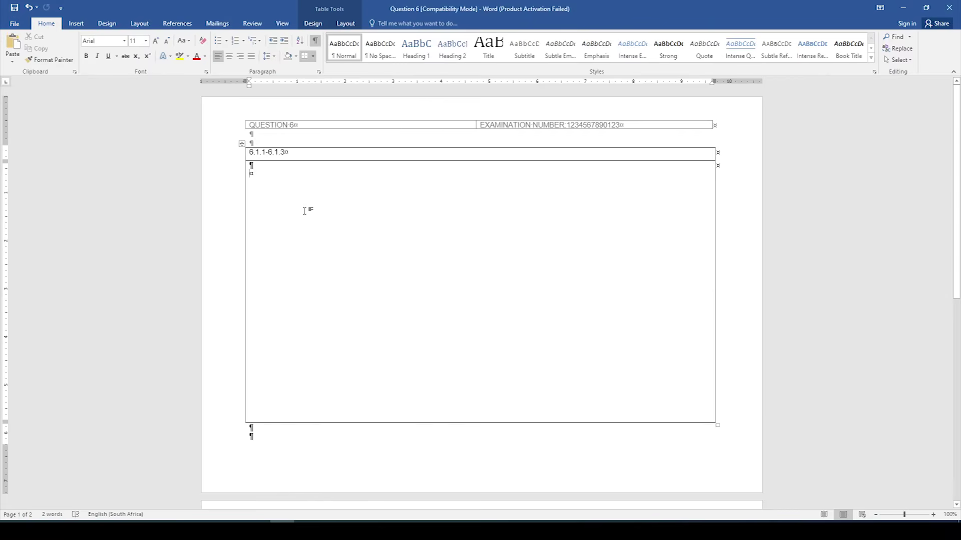
Step: Paste the contact screenshot into Word's 6.1.1–6.1.3 answer box, then save and close the contact
left_click(14, 43)
scroll(472, 297, "down", 5)
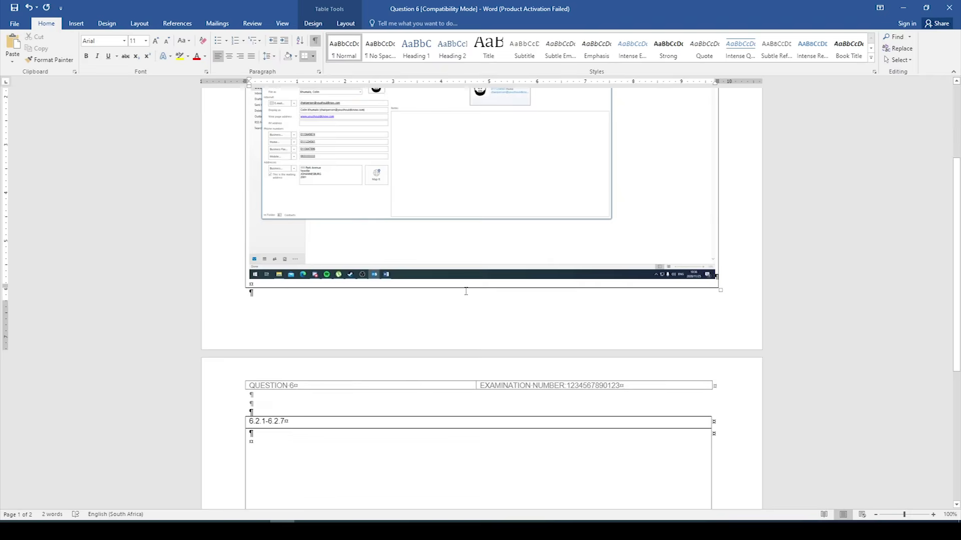
mouse_move(262, 521)
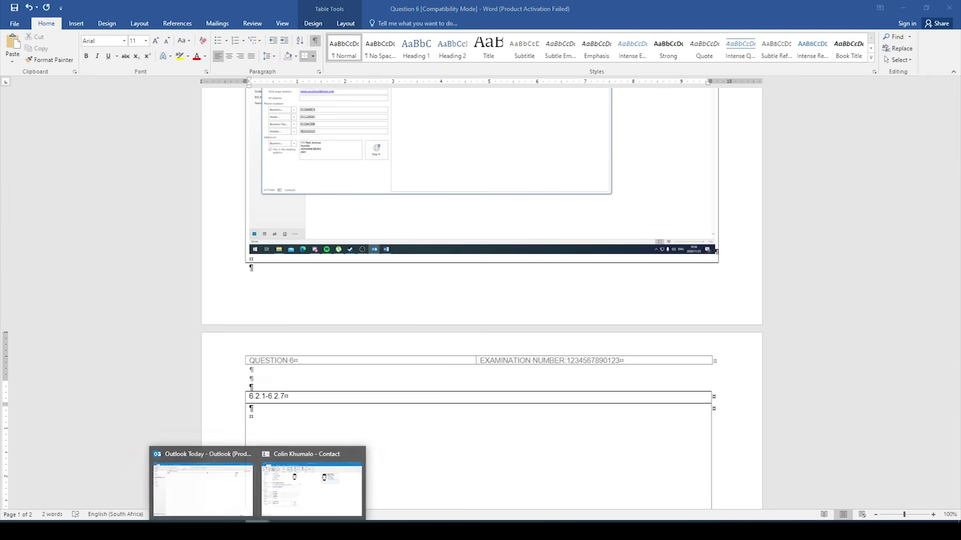
left_click(293, 495)
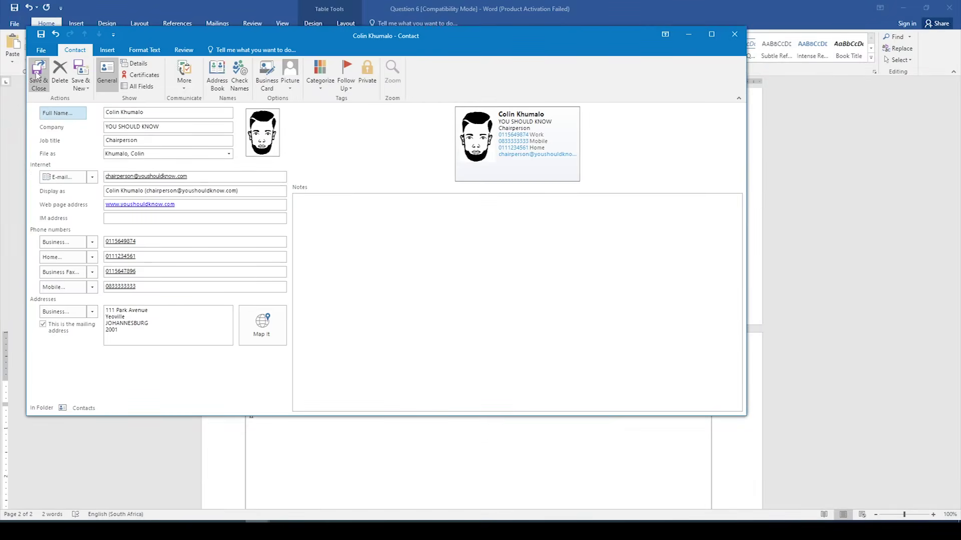
left_click(45, 89)
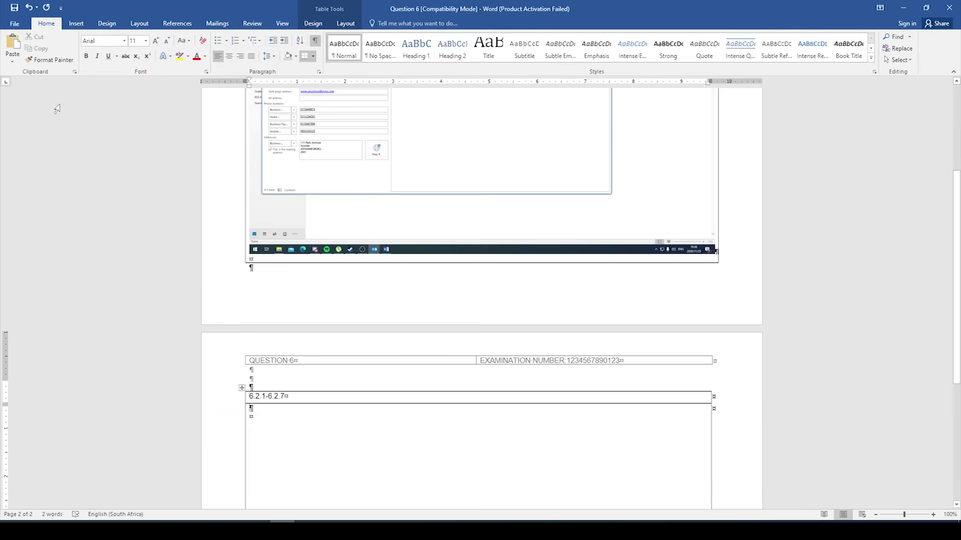
left_click(258, 525)
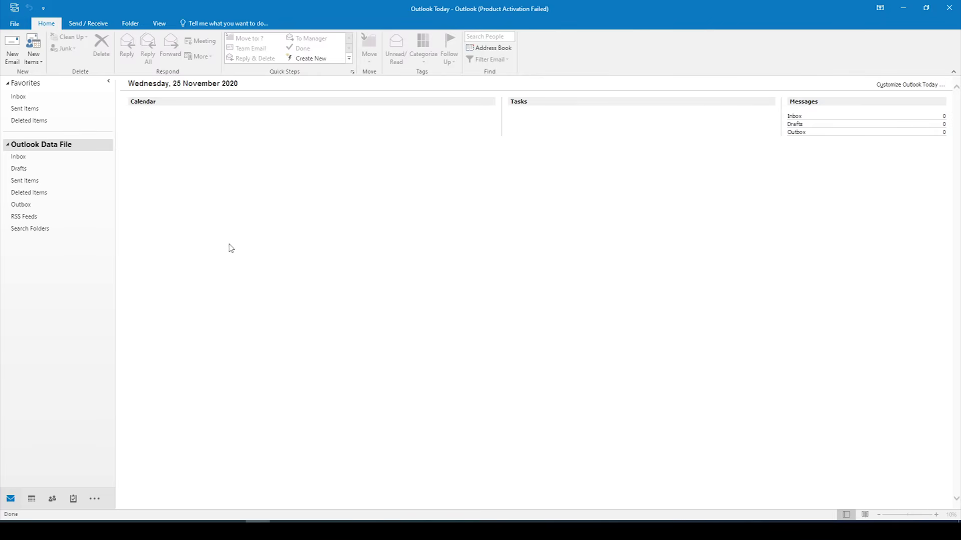
Step: Start a new email message and move its window down and to the right
left_click(92, 25)
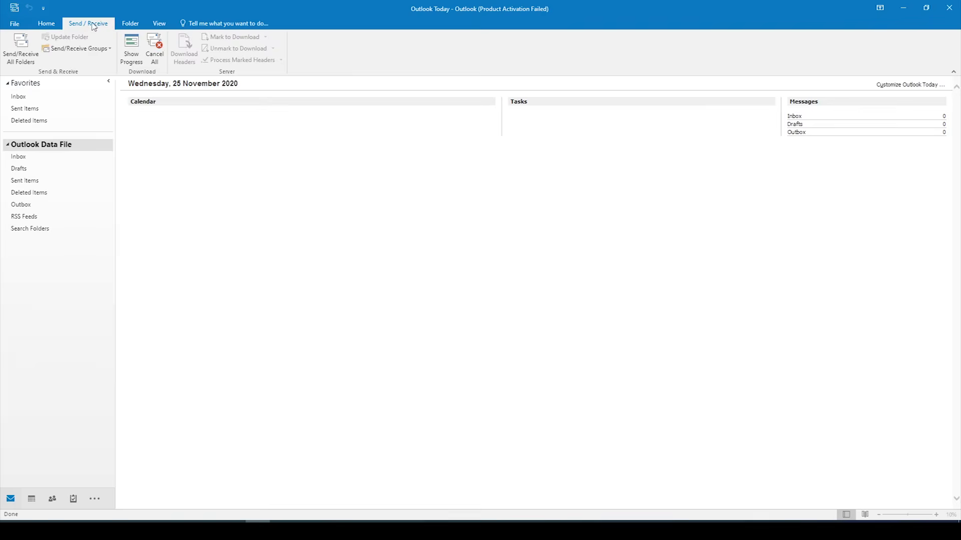
left_click(52, 26)
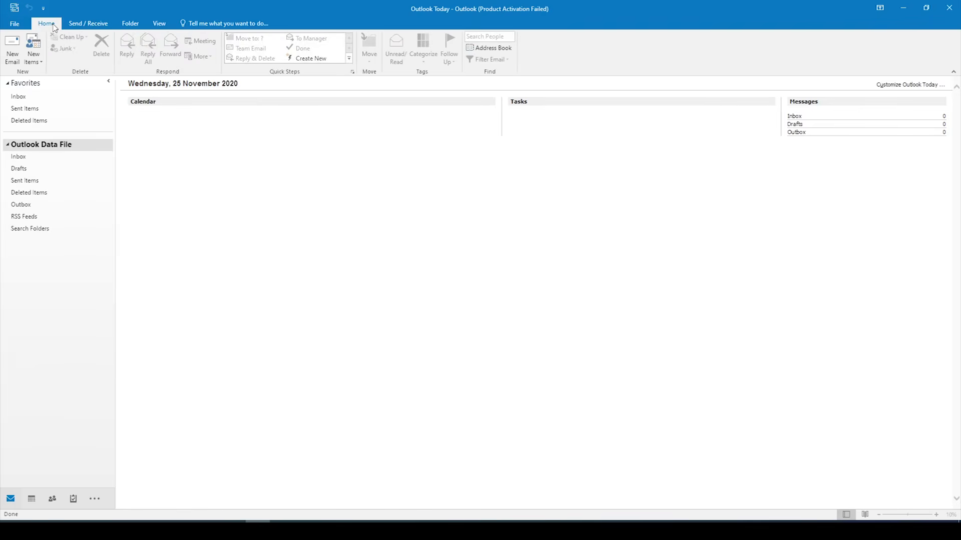
left_click(20, 58)
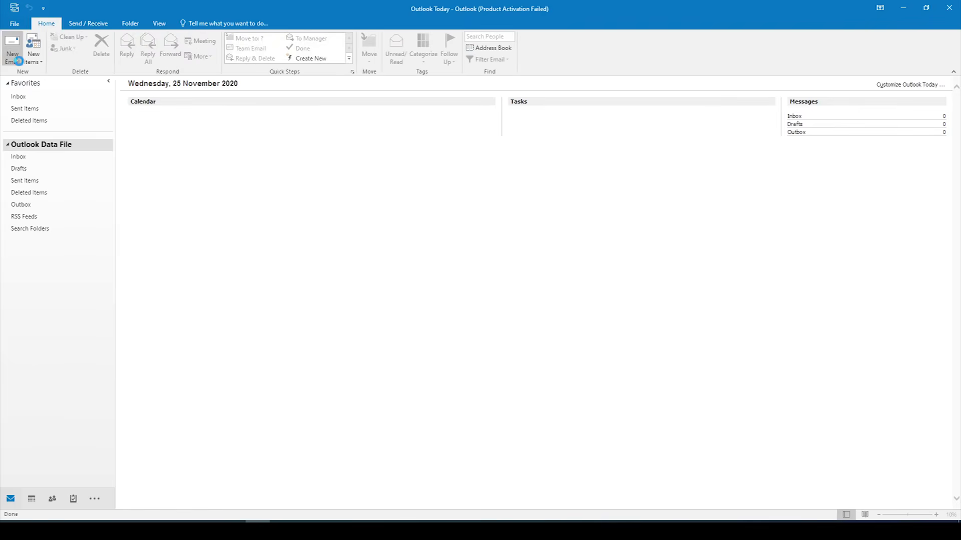
left_click_drag(247, 47, 356, 74)
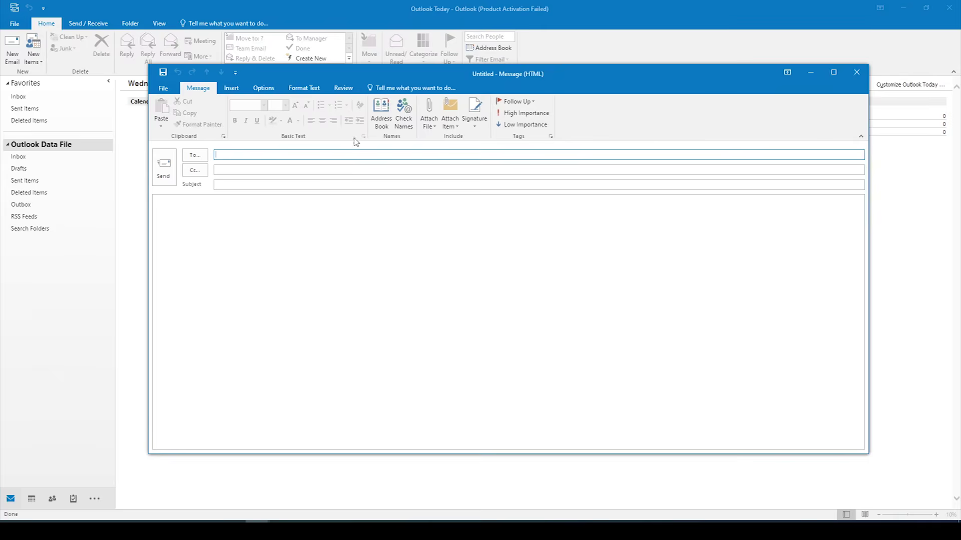
Step: In Signatures and Stationery, begin a new signature so its name box is waiting
left_click(475, 125)
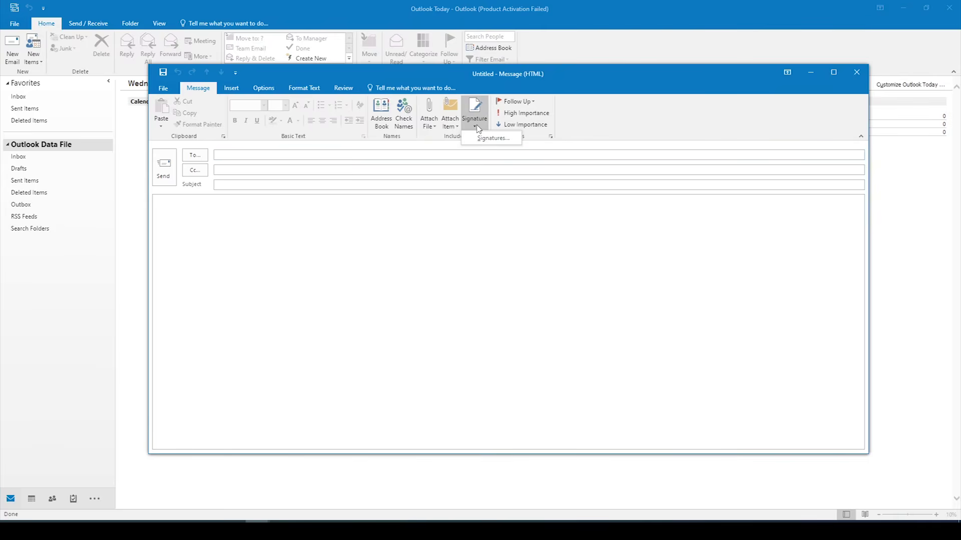
left_click(483, 141)
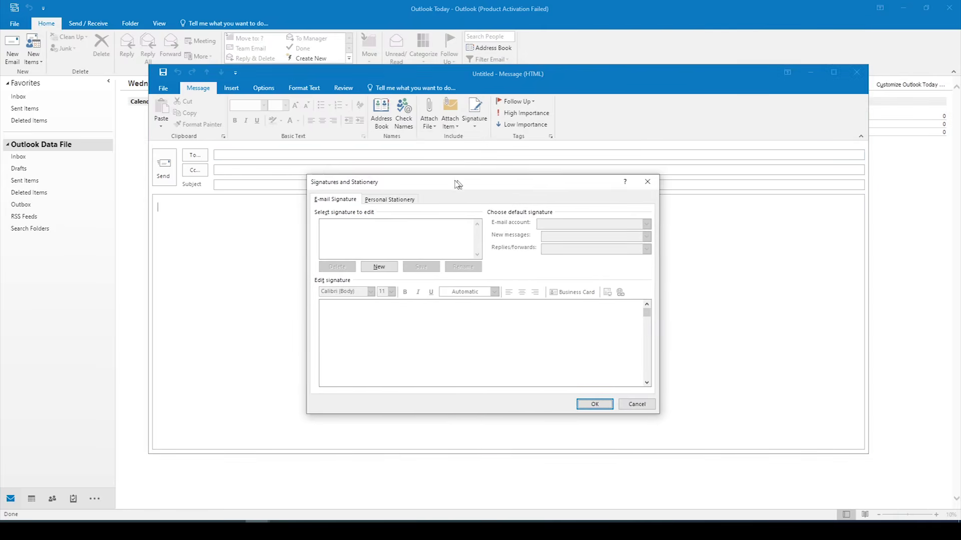
left_click(620, 407)
left_click(476, 131)
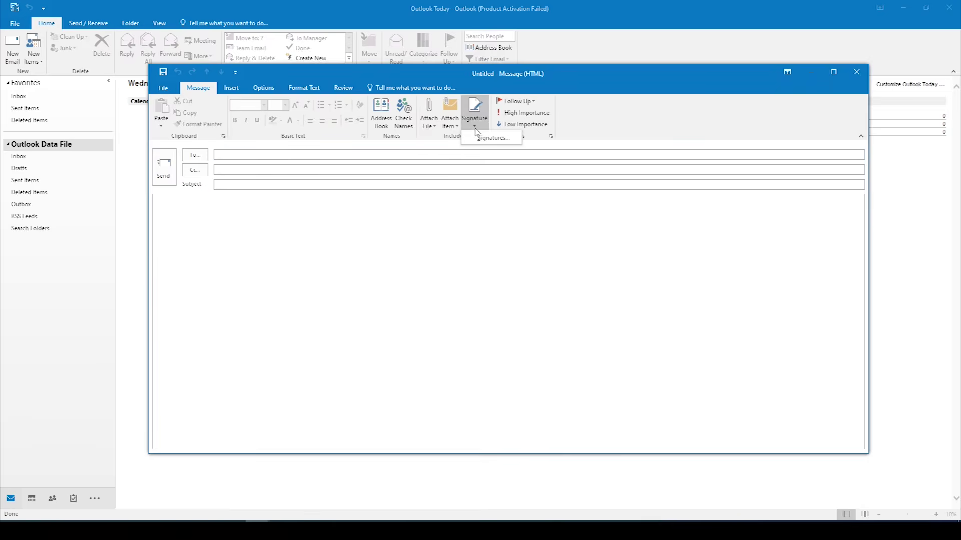
left_click(493, 139)
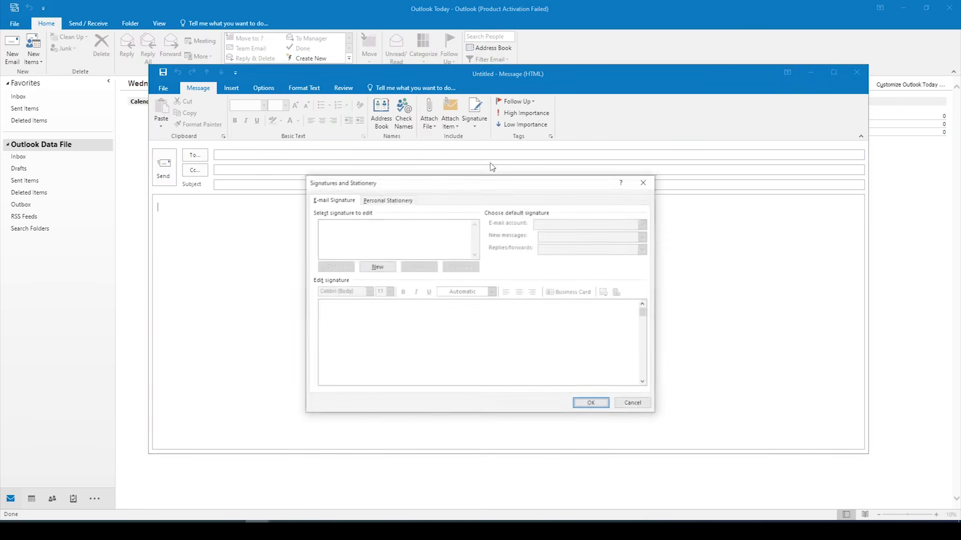
left_click(377, 267)
left_click(544, 272)
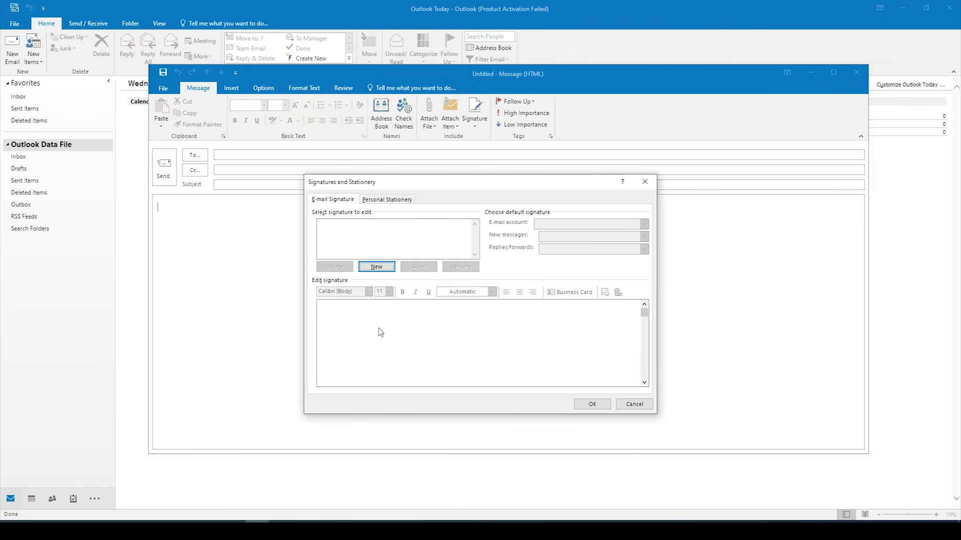
left_click(390, 269)
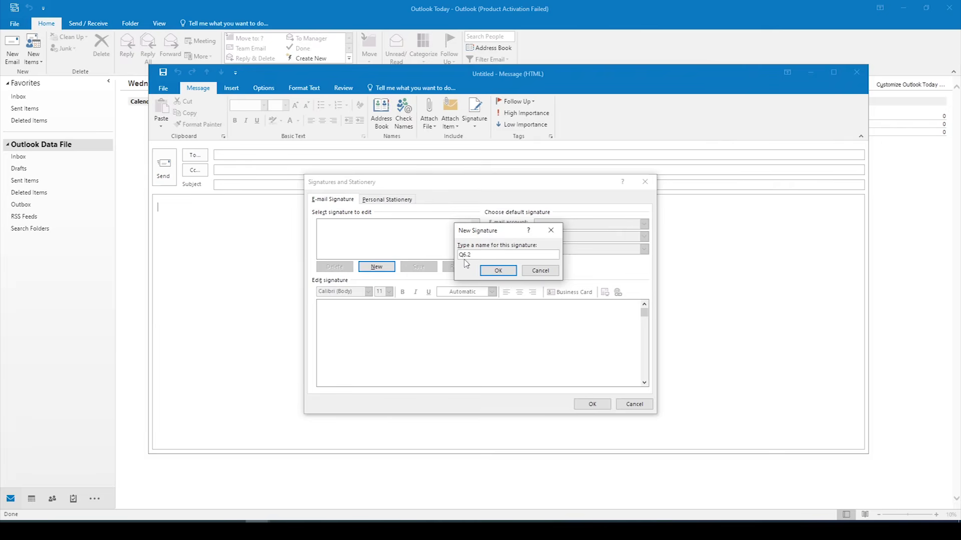
Step: Confirm the Q 6.2 signature and type the secretary's name, SECRETARY YOU SHOULD KNOW and e-mail address
left_click(488, 275)
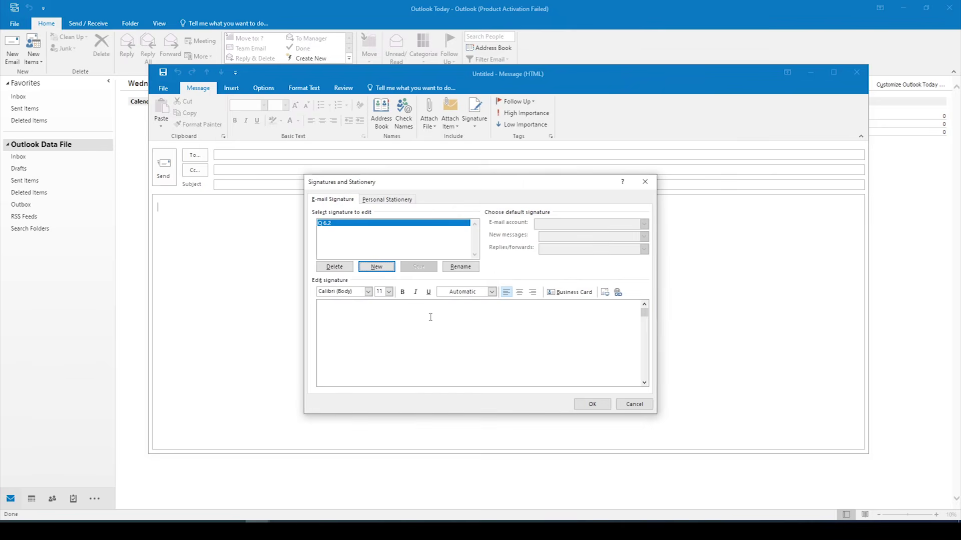
left_click(381, 314)
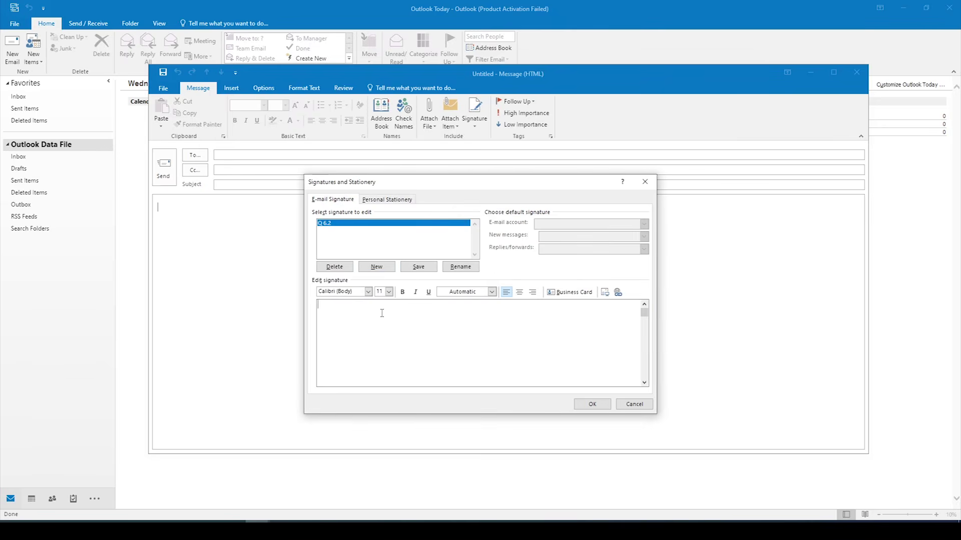
key("Return")
type("SECRE")
type("TARY ")
type("YOU")
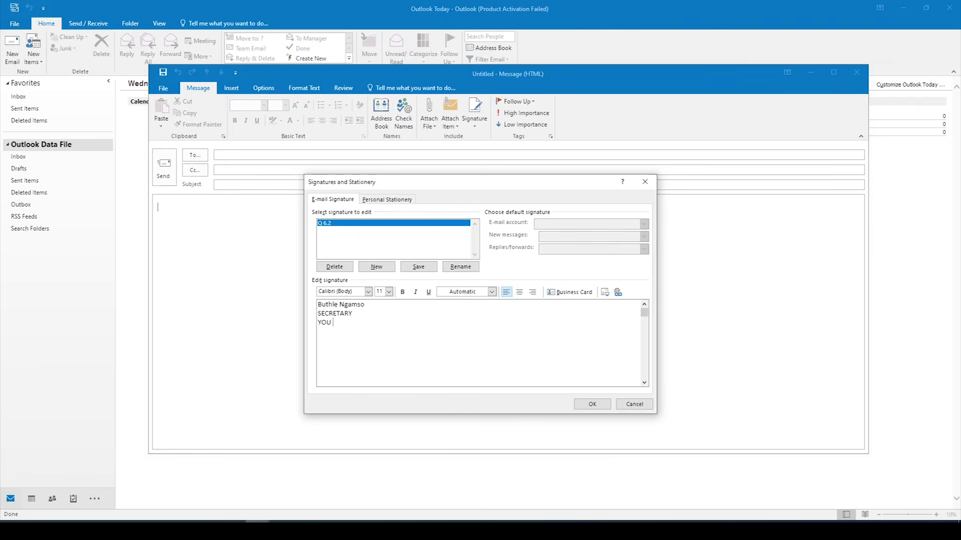
type(" SHOULD K")
type("NOW ")
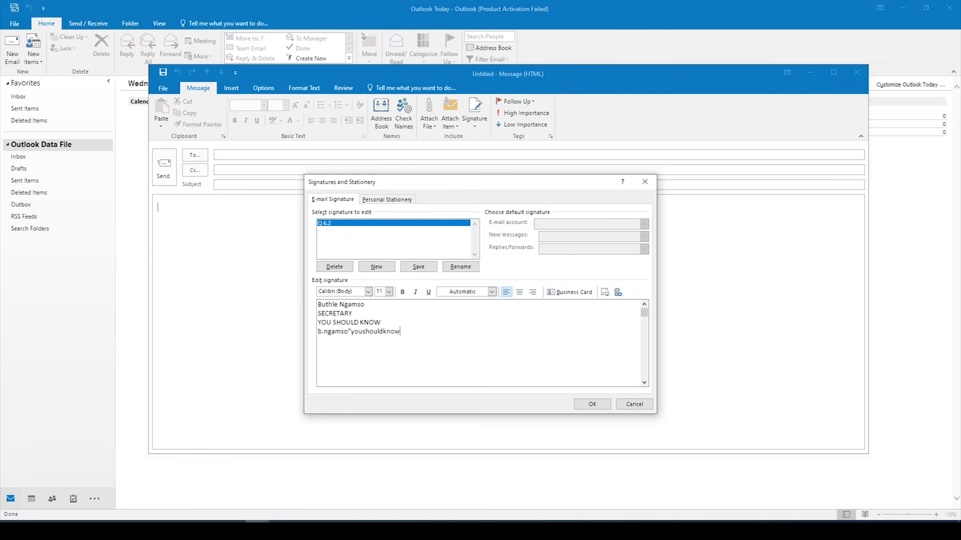
type("@")
Step: Add a line with the secretary's telephone (T:) and fax (F:) numbers
left_click(455, 331)
key("Return")
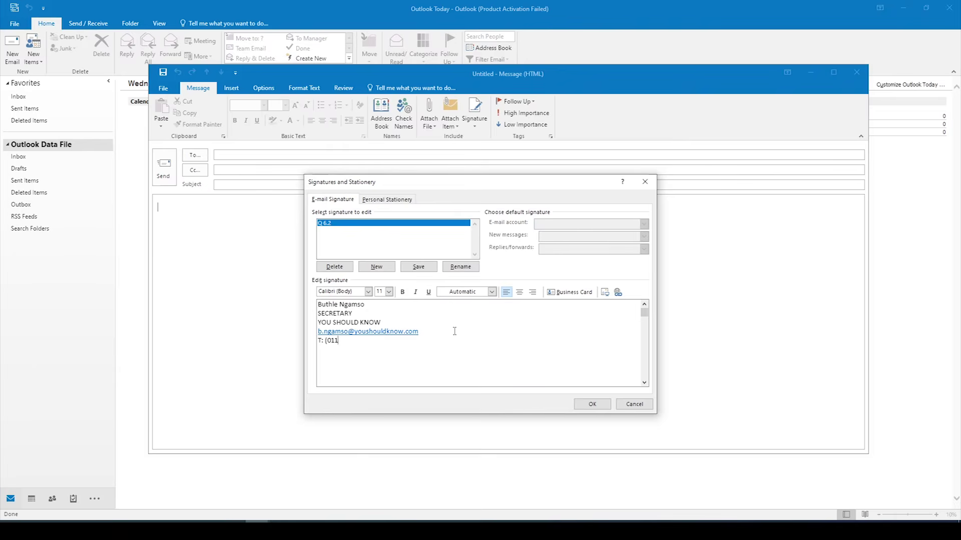
Step: Format the signature's name and SECRETARY lines in bold at font size 12
left_click_drag(377, 314, 317, 305)
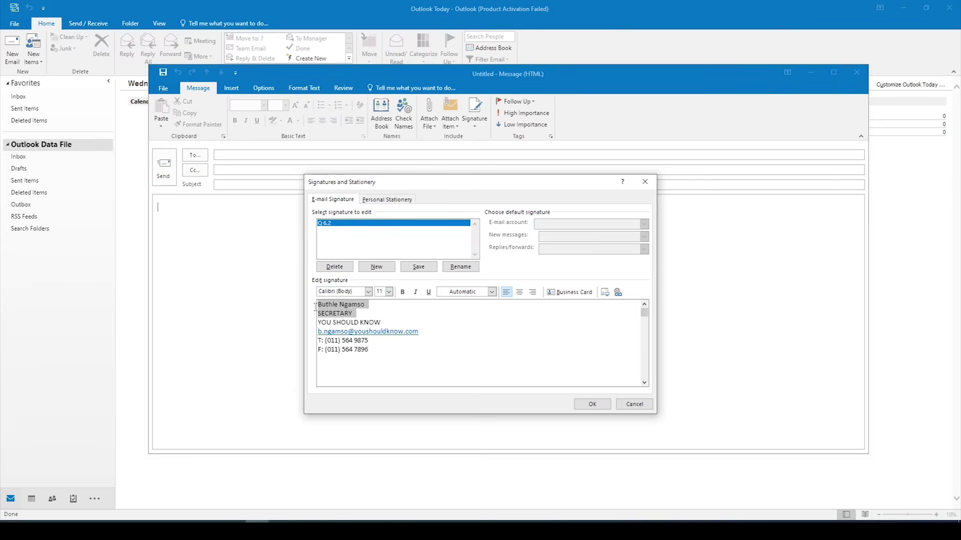
left_click(401, 292)
left_click(388, 292)
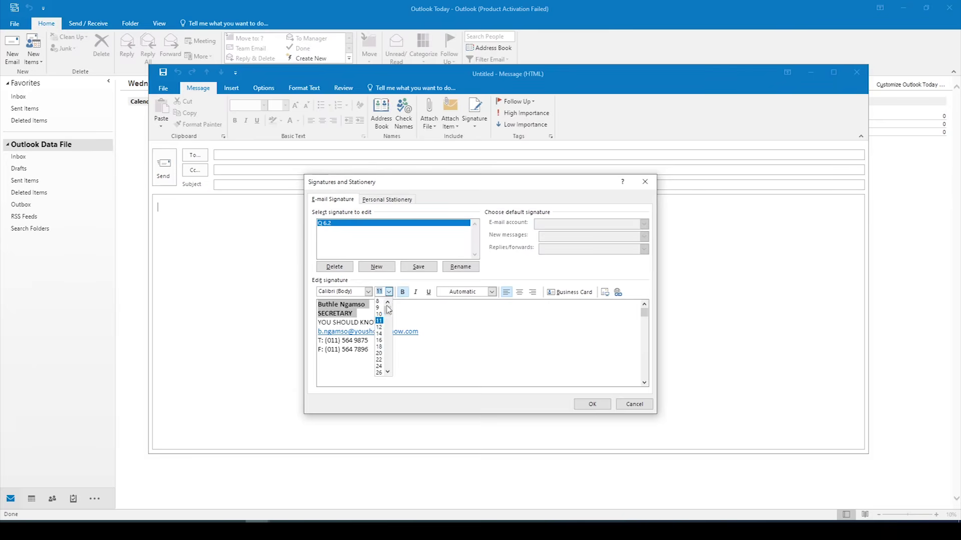
left_click(381, 333)
left_click(417, 327)
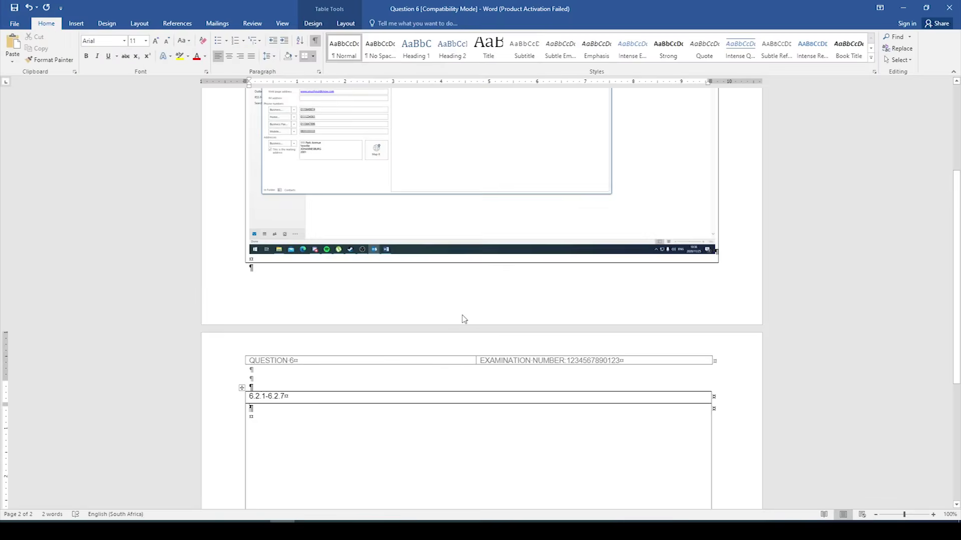
Step: Paste the signature screenshot into Word's empty 6.2.1–6.2.7 answer cell, then return to Outlook
scroll(375, 340, "down", 2)
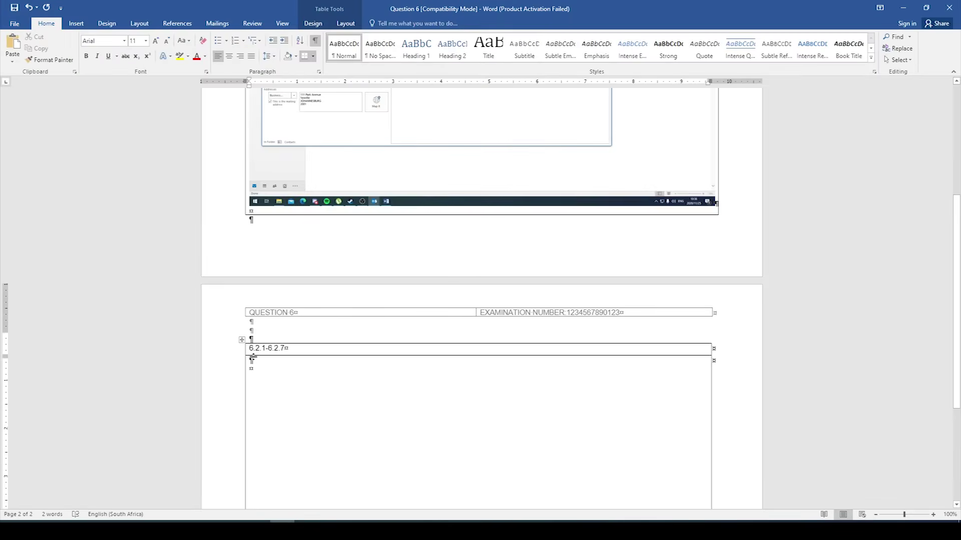
left_click(12, 47)
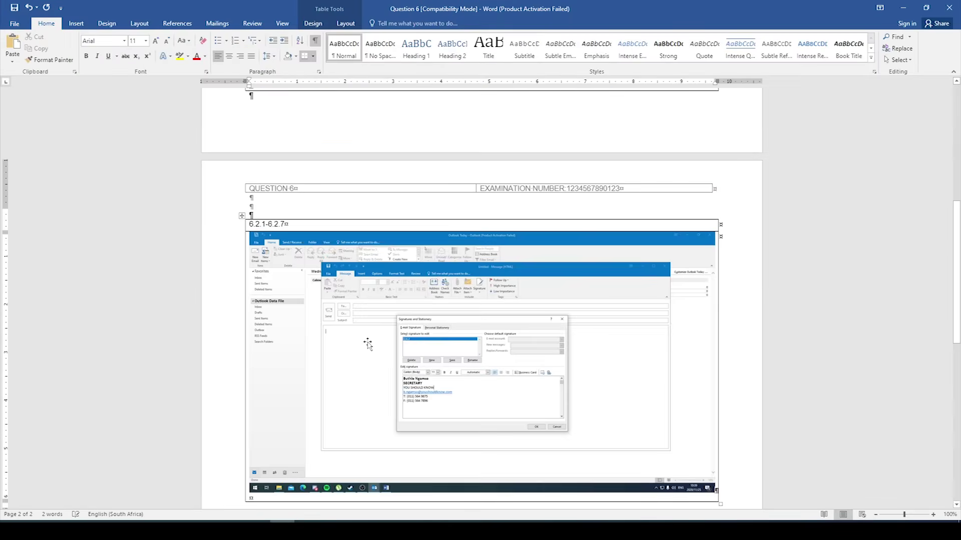
scroll(470, 242, "down", 5)
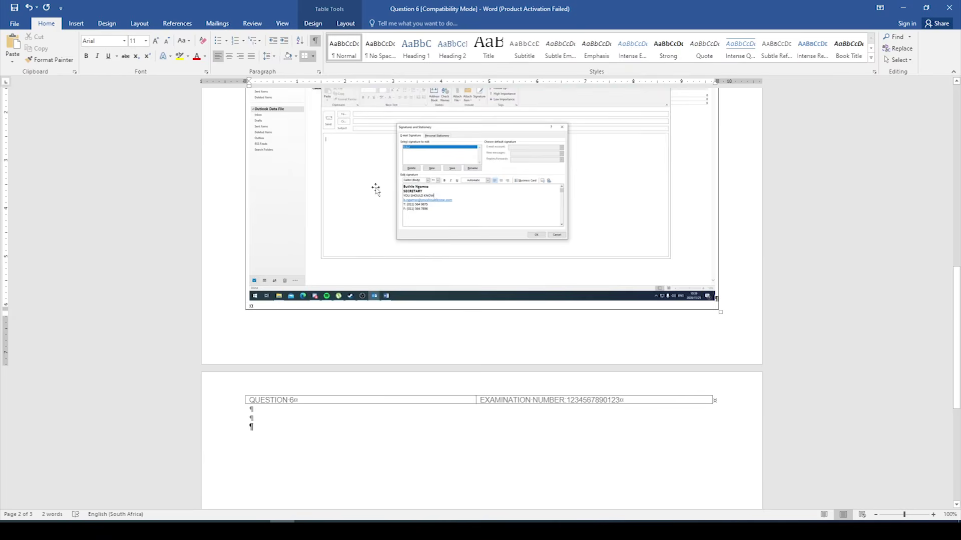
scroll(439, 210, "down", 5)
scroll(475, 216, "up", 4)
scroll(476, 216, "up", 3)
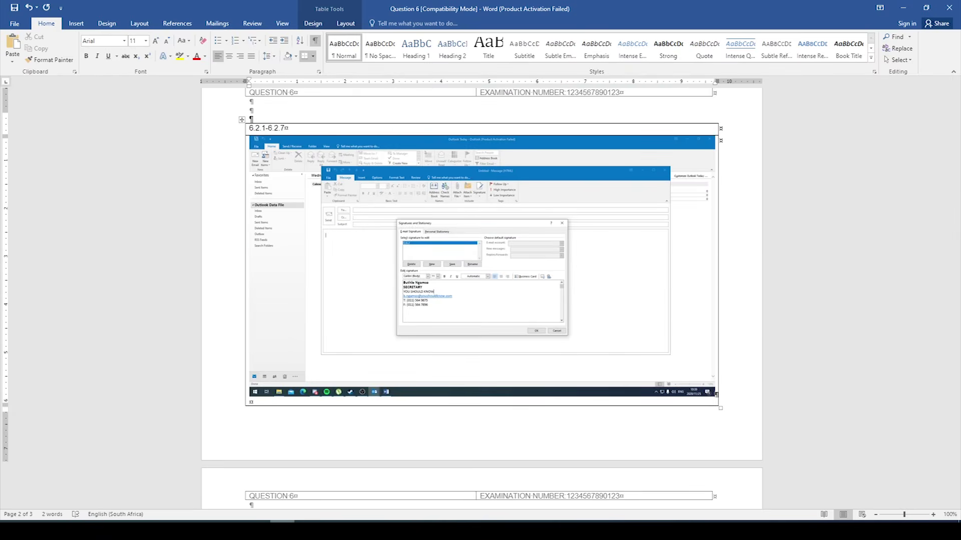
mouse_move(257, 531)
left_click(319, 503)
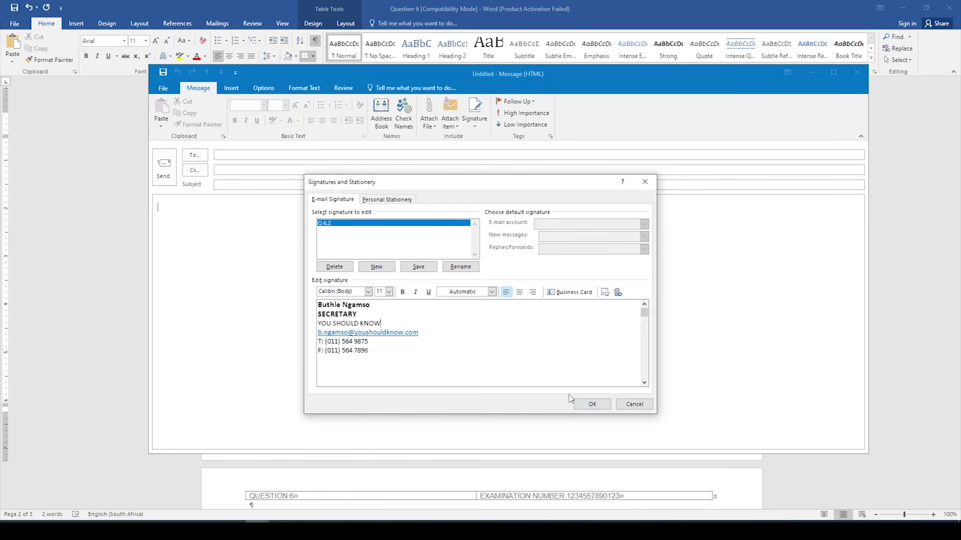
Step: Save the Q 6.2 signature and address the message to the staff and campaign group
left_click(419, 266)
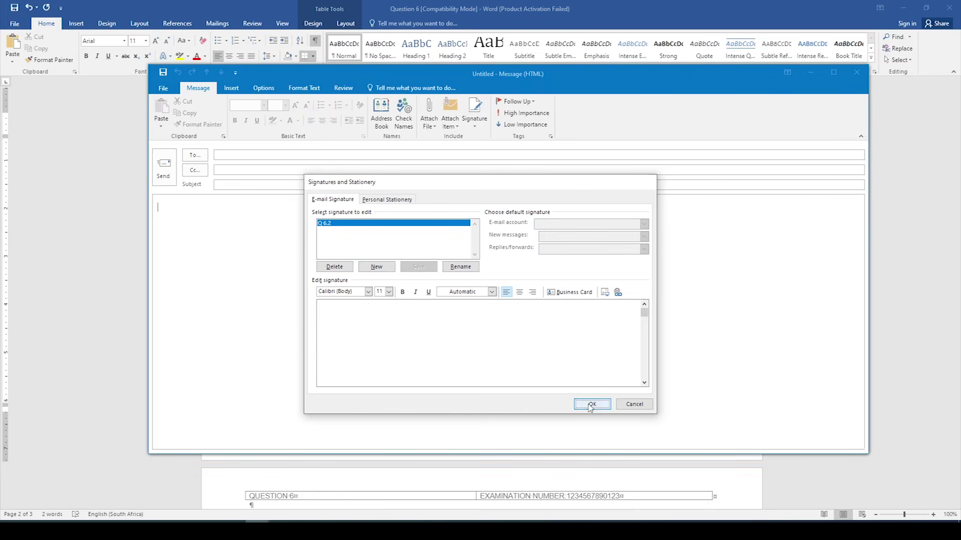
left_click(590, 404)
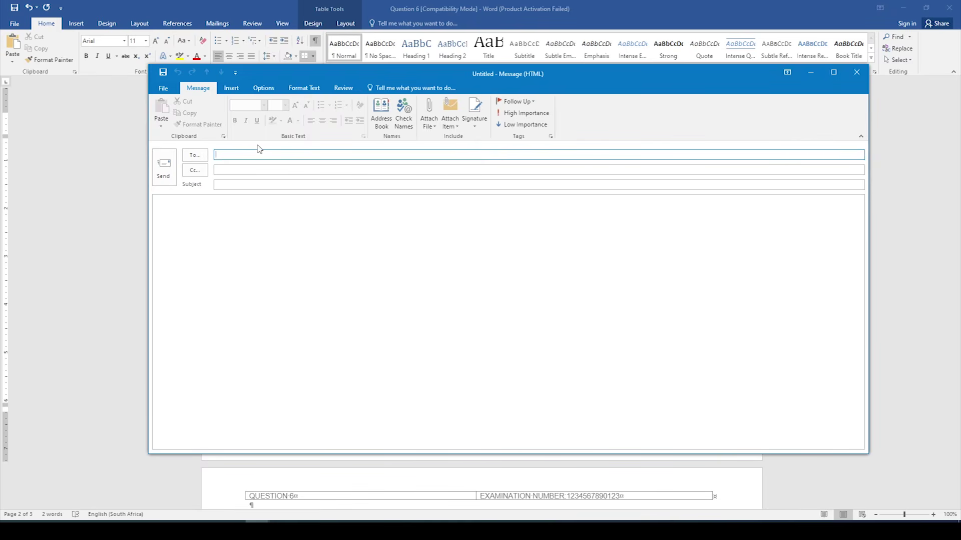
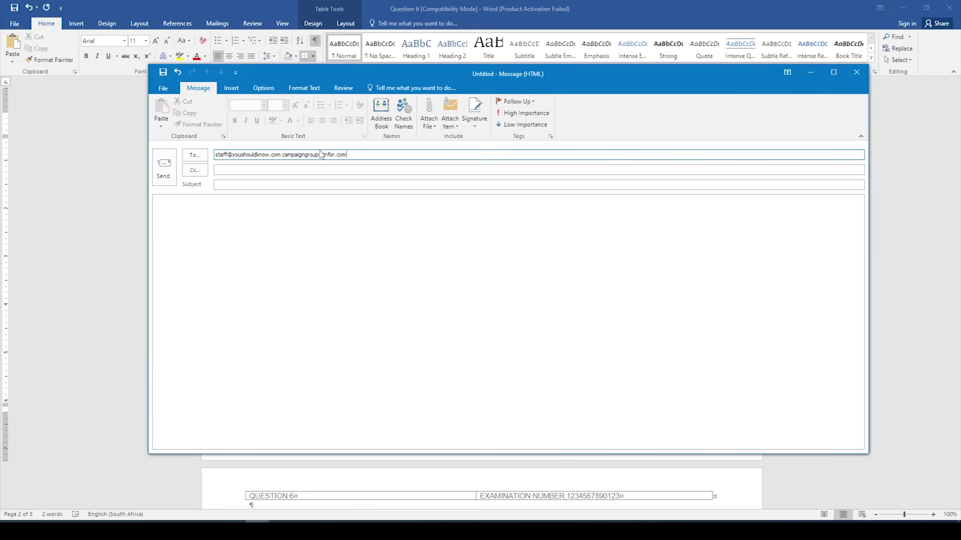
Step: Add the chairperson's suggested address as the Cc recipient
left_click(280, 166)
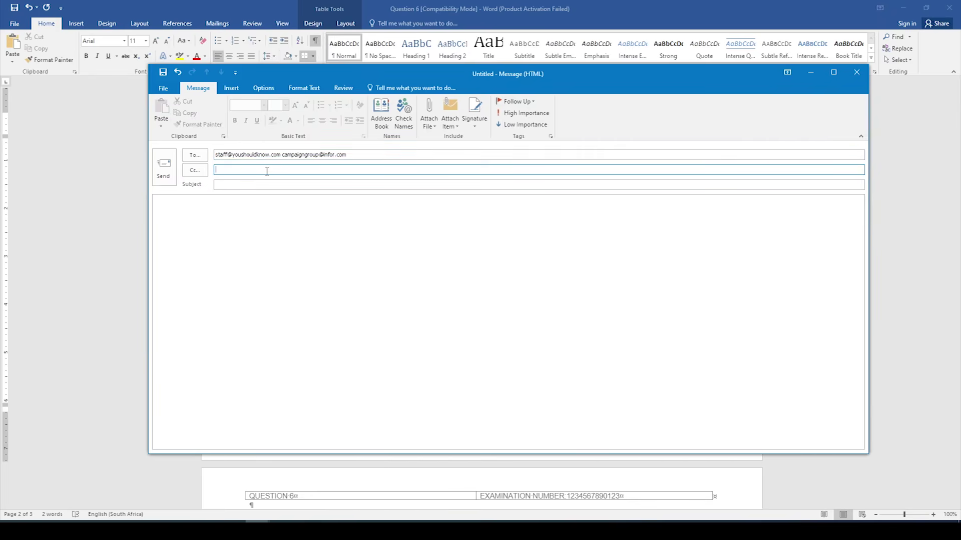
type("chairperson")
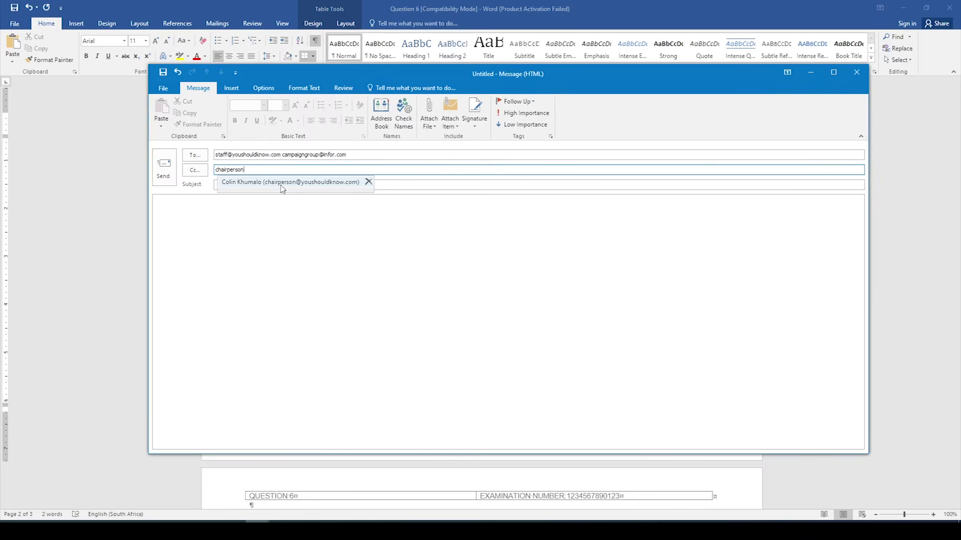
left_click(309, 186)
Step: Separate the two To addresses with a semicolon and delete the stray 'r' from the domain
left_click(284, 155)
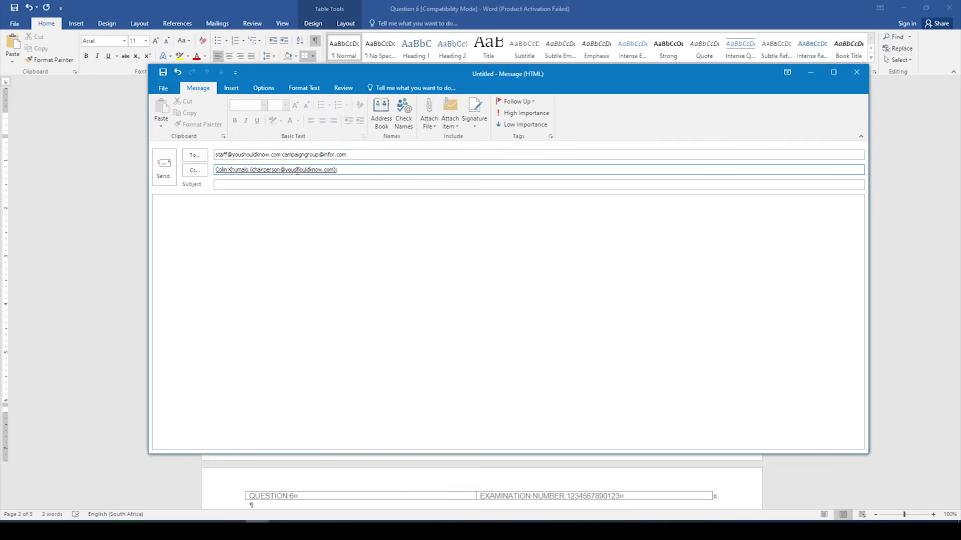
type(";")
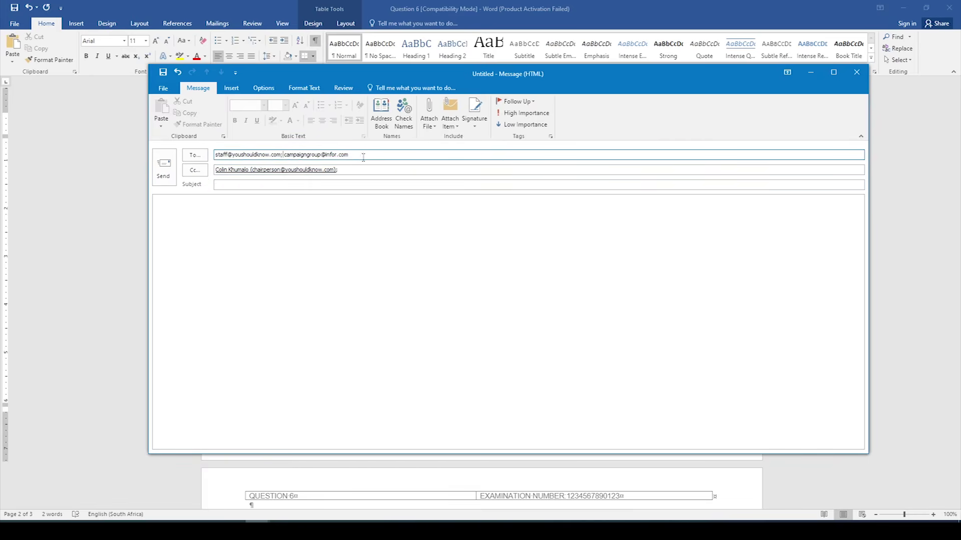
left_click(338, 154)
key("BackSpace")
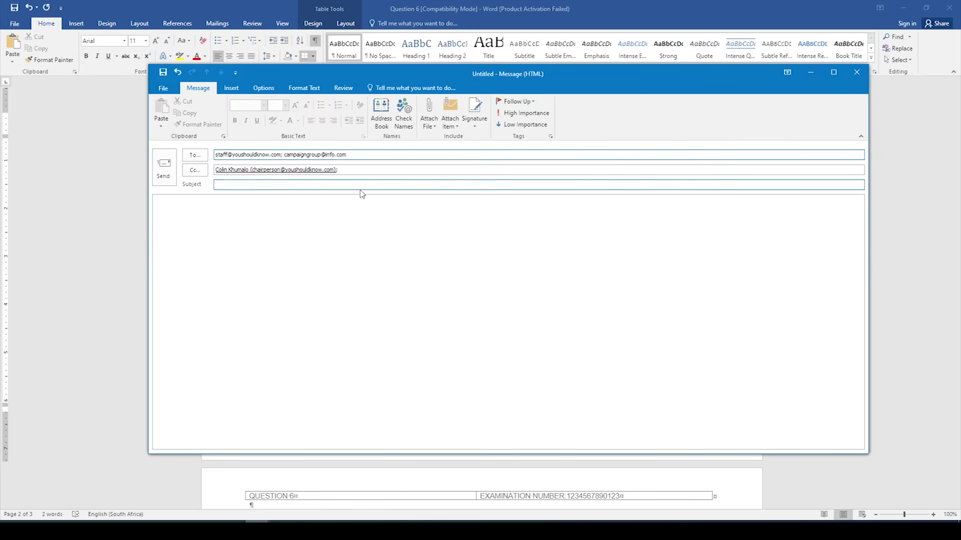
left_click(324, 183)
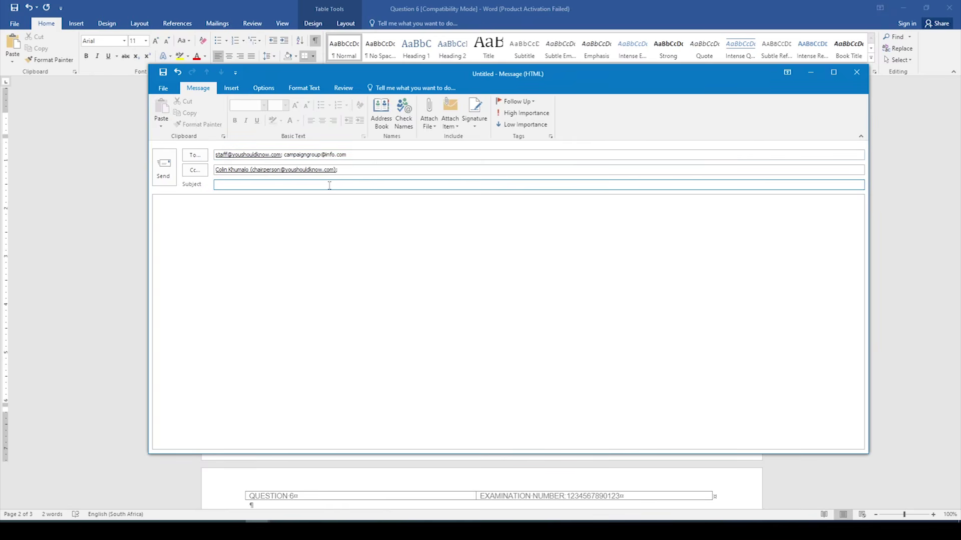
Step: Enter subject LISRERIOSIS INFORMATION DAY and a body announcing the Civic Centre, Yeoville, 21 September 2019, 16:00 event
type("LISRERIOSIS INFORMATION DAY")
left_click(249, 211)
type("Dea")
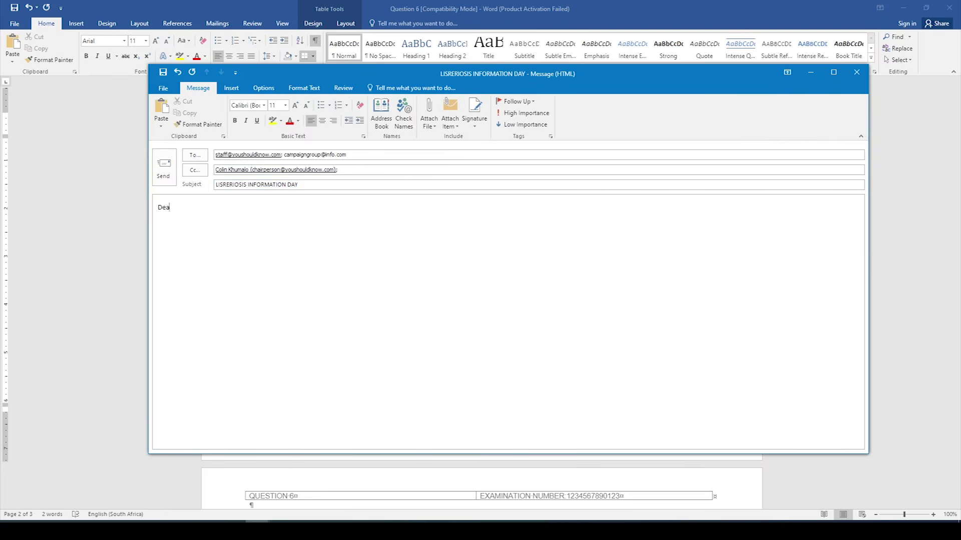
type("r All  ")
type("Please")
type(" find attac")
type("hed the")
type(" progr")
type("am ")
type("for the")
type(" info")
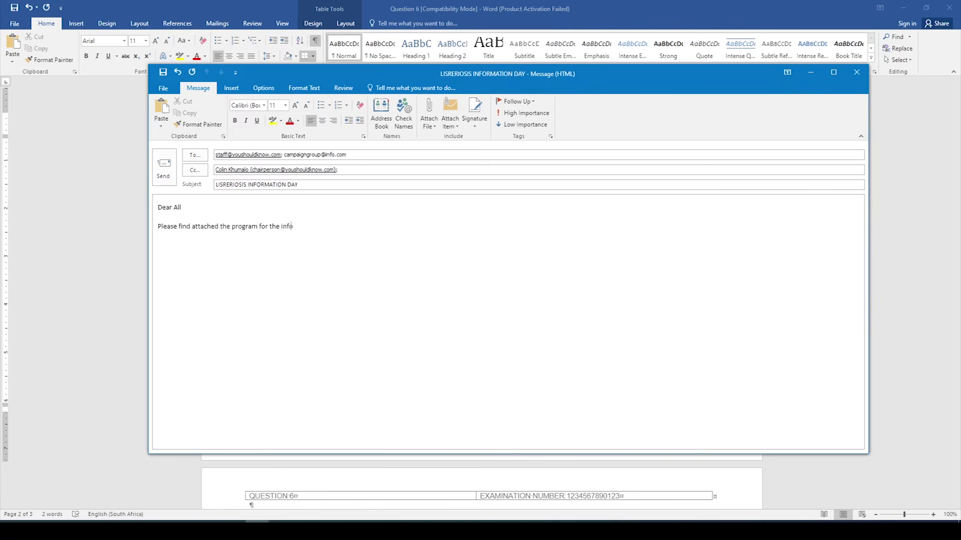
type("rmation day which will take place at the")
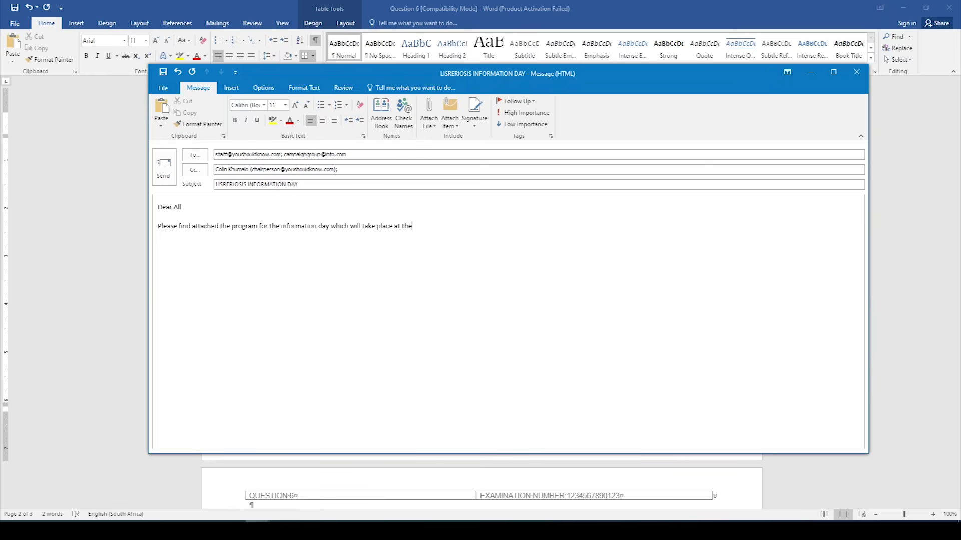
type(" Cicic")
key("BackSpace")
key("BackSpace")
key("BackSpace")
type("vic Centre in Yeoville, on Friday, 21 September 2019")
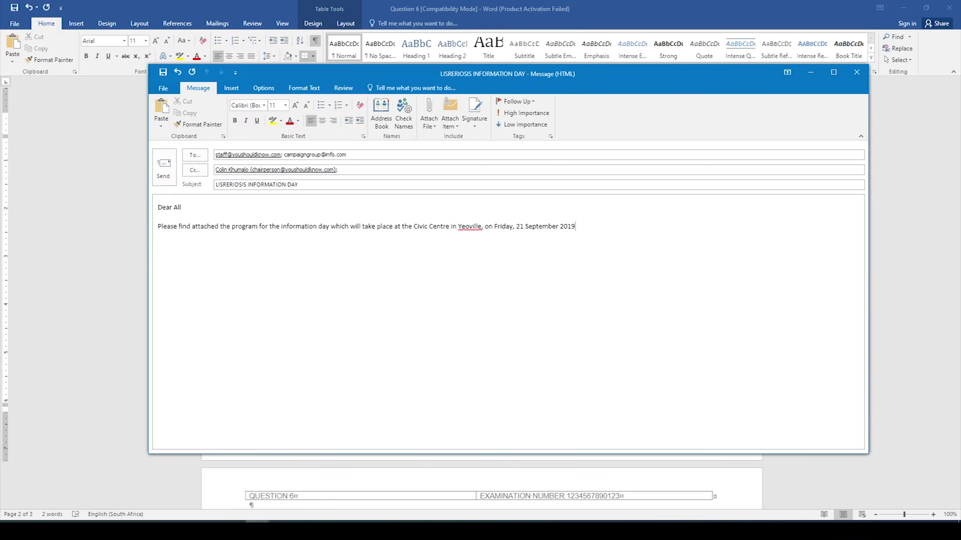
type(" at 16:")
type("00")
type(". ")
type("Re")
type("gards")
Step: Attach Advert.docx from Desktop > ODP L4 Nov 2019 Student Files to the message
left_click(434, 126)
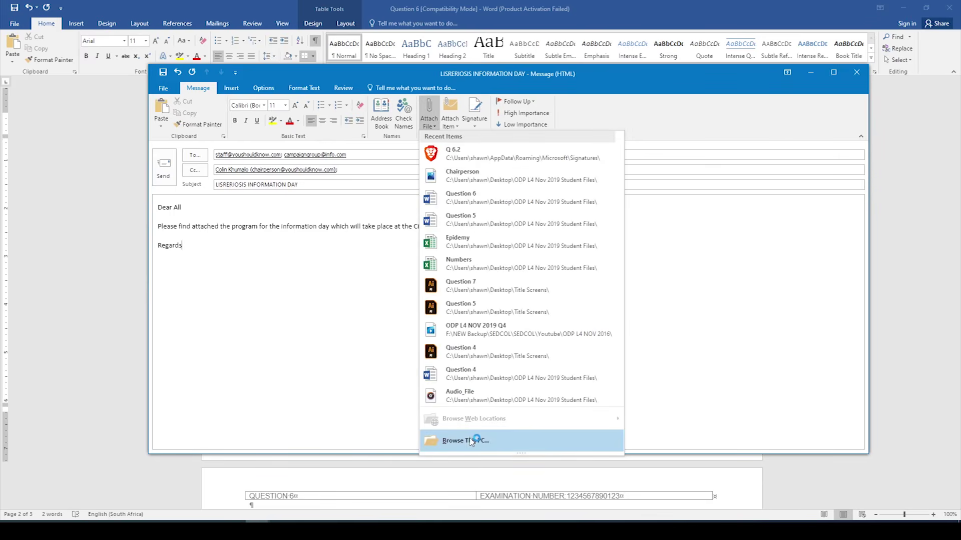
left_click(473, 440)
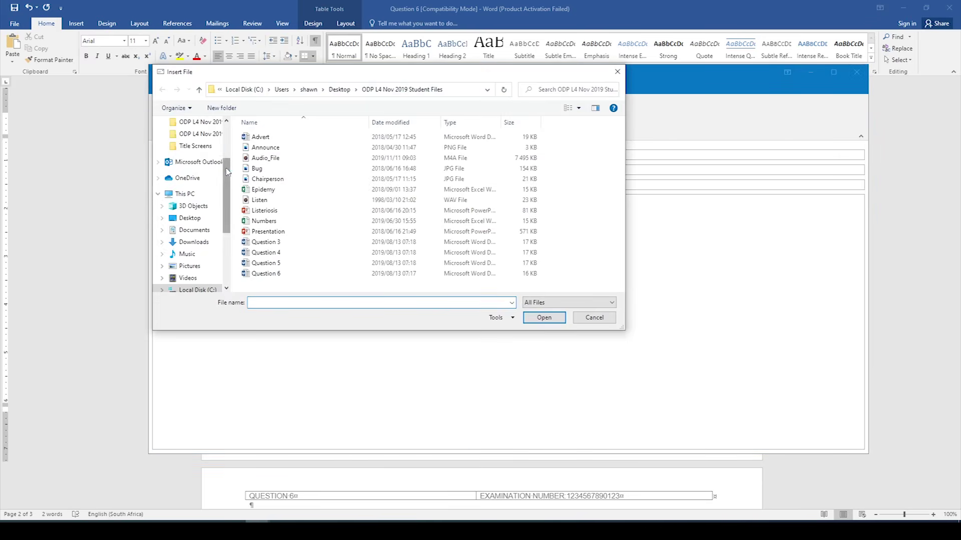
scroll(227, 170, "up", 2)
left_click(190, 141)
double_click(279, 149)
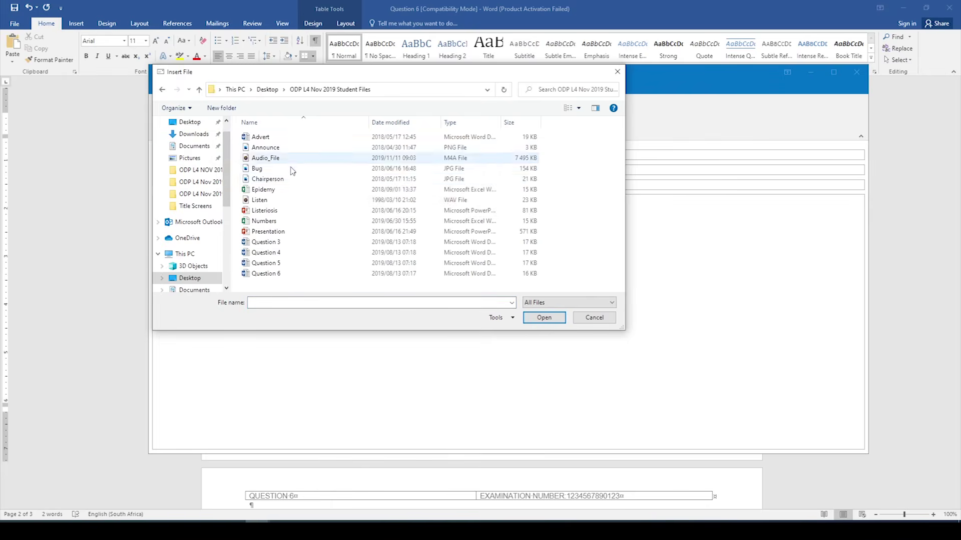
left_click(257, 140)
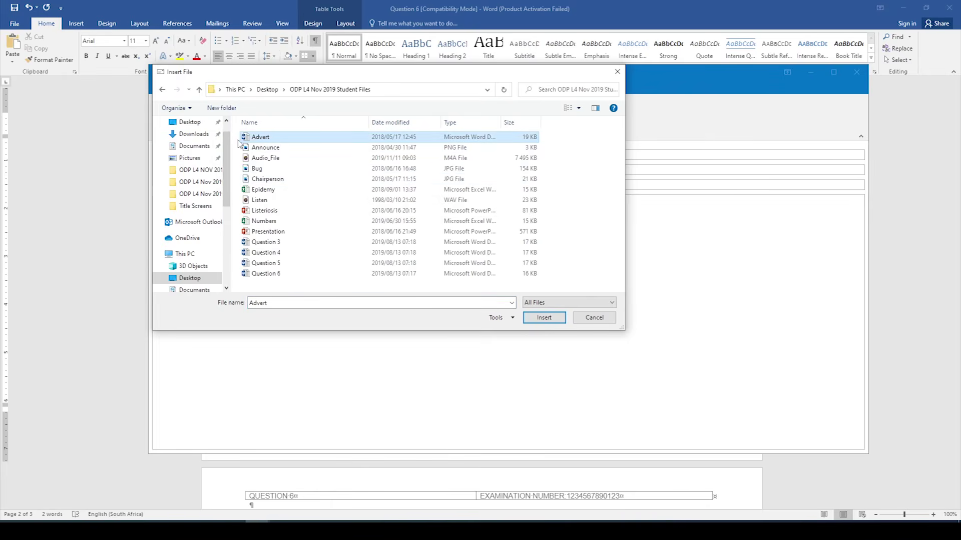
left_click(542, 319)
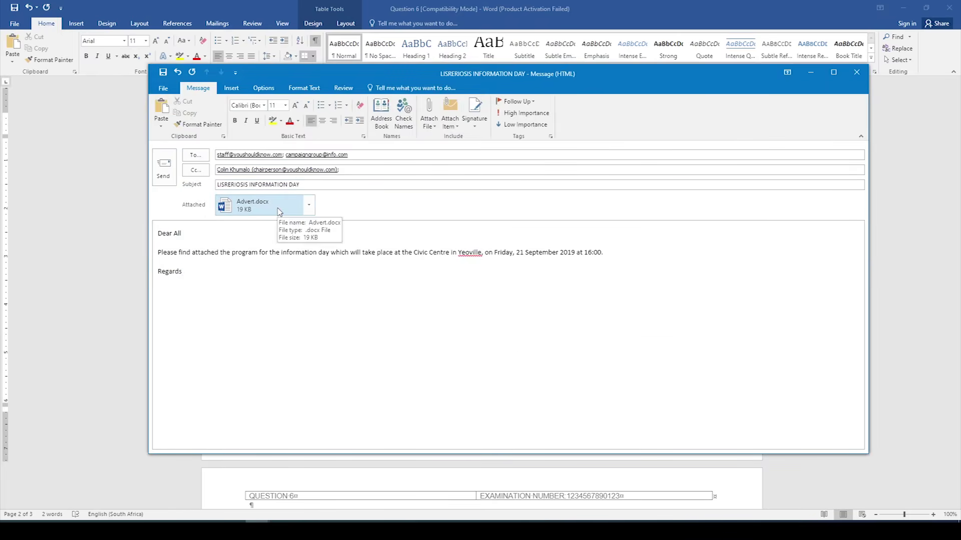
left_click(191, 273)
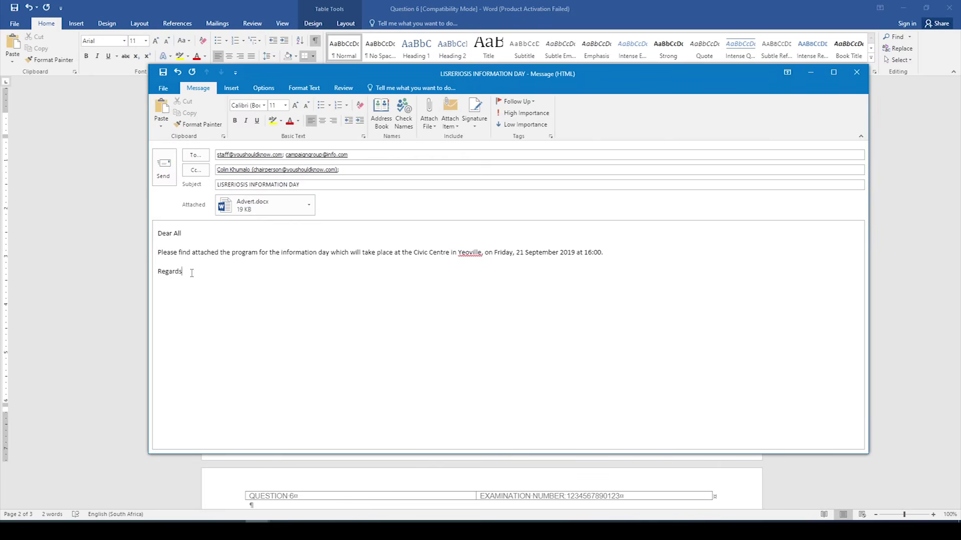
Step: Insert the Q 6.2 signature on a new line beneath Regards
key("Return")
left_click(475, 124)
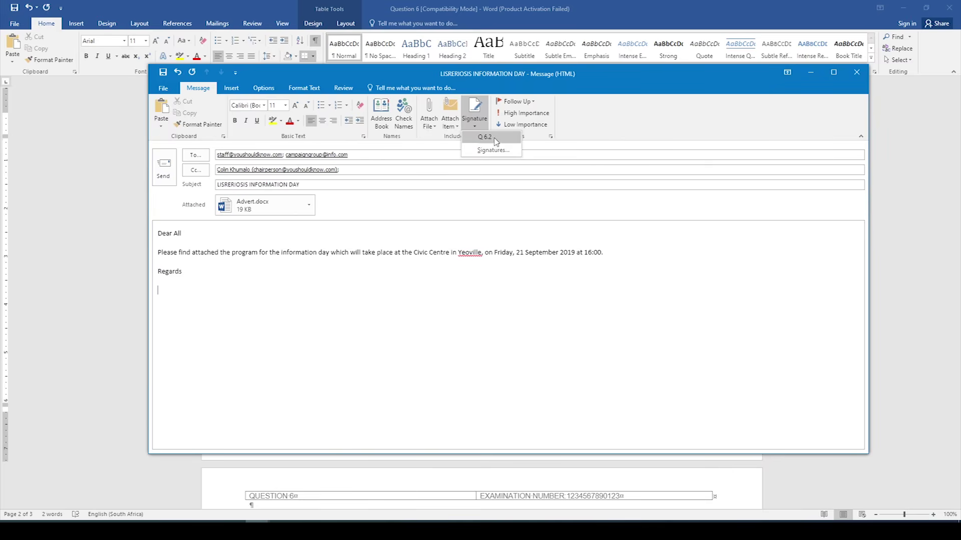
left_click(488, 138)
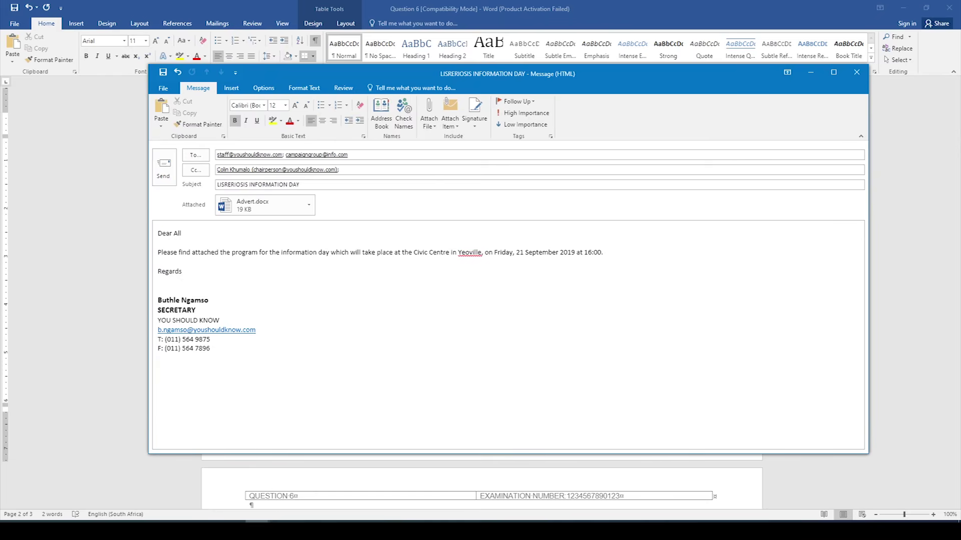
Step: Switch back to the Word answer document and scroll down to page 3
left_click(282, 530)
scroll(513, 359, "down", 1)
scroll(513, 359, "down", 4)
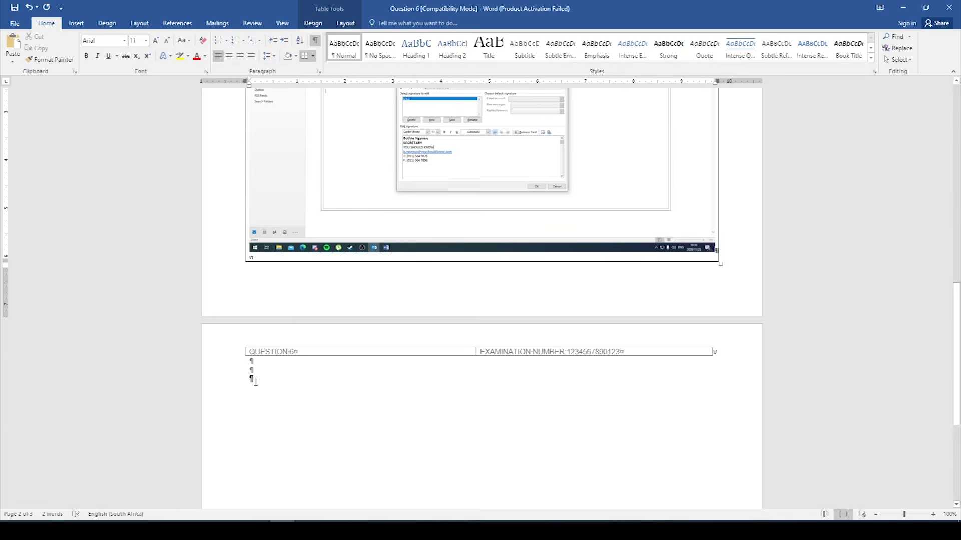
Step: Paste the finished message screenshot onto page 3's last empty paragraph, then bring the message back
left_click(254, 380)
left_click(12, 44)
scroll(429, 203, "down", 2)
scroll(534, 295, "up", 20)
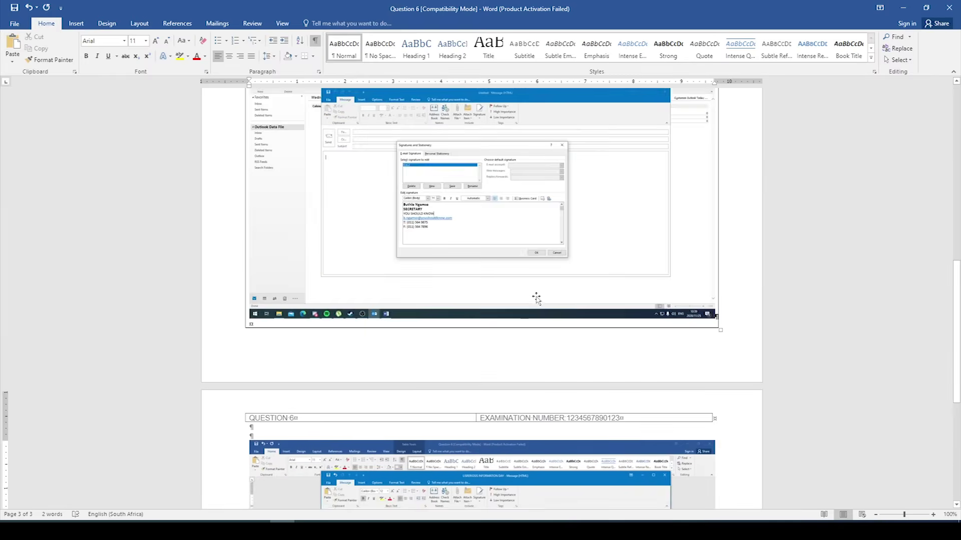
scroll(530, 293, "down", 20)
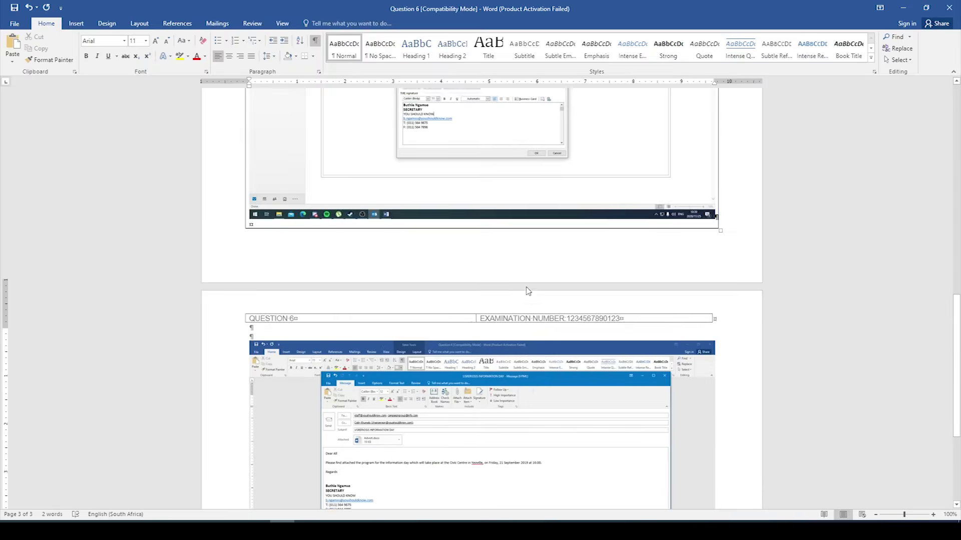
scroll(429, 260, "up", 18)
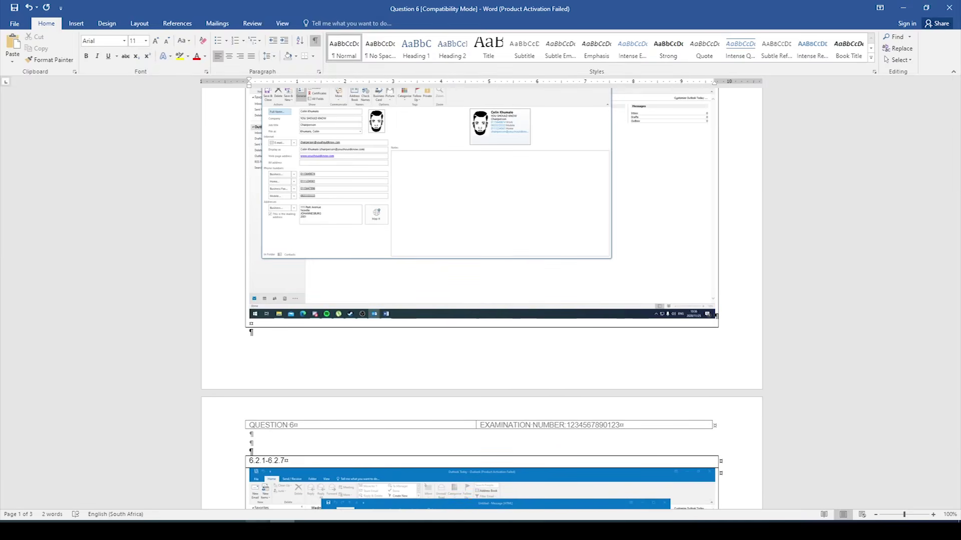
mouse_move(258, 529)
left_click(296, 509)
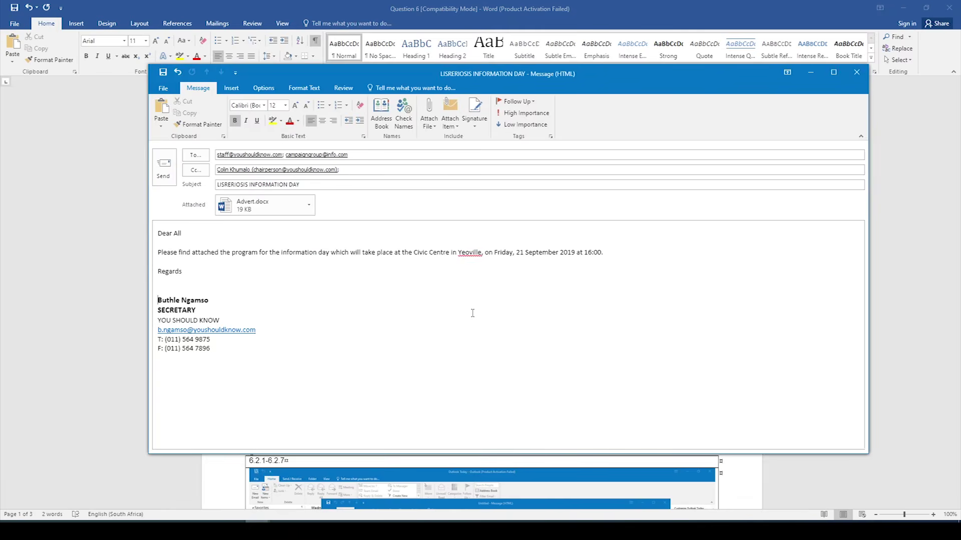